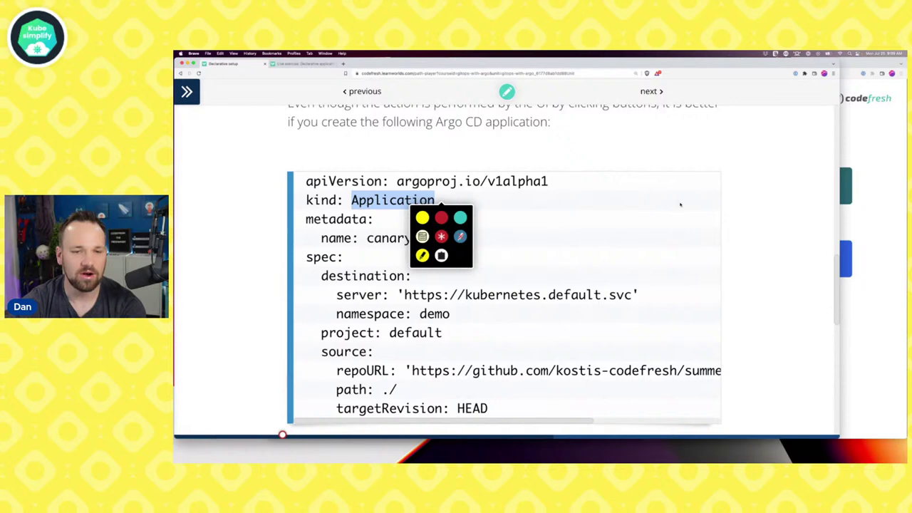
Highlight the kind value Application in yellow in the example Argo CD manifest and select its canary-demo name line
click(422, 218)
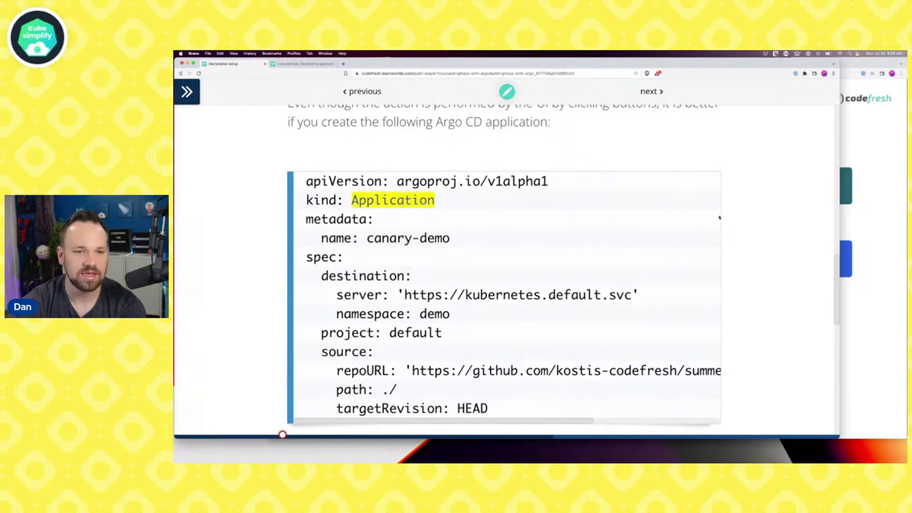
scroll(752, 219, down, 1)
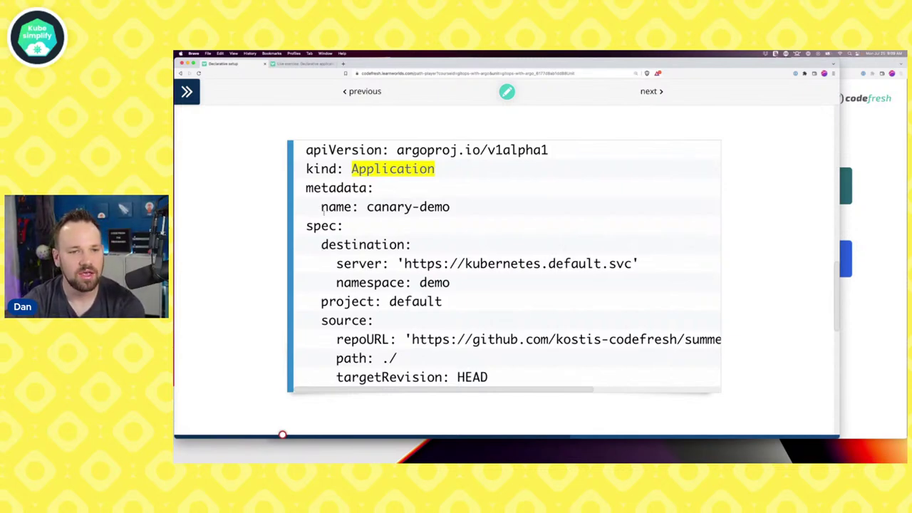
drag(323, 207, 450, 209)
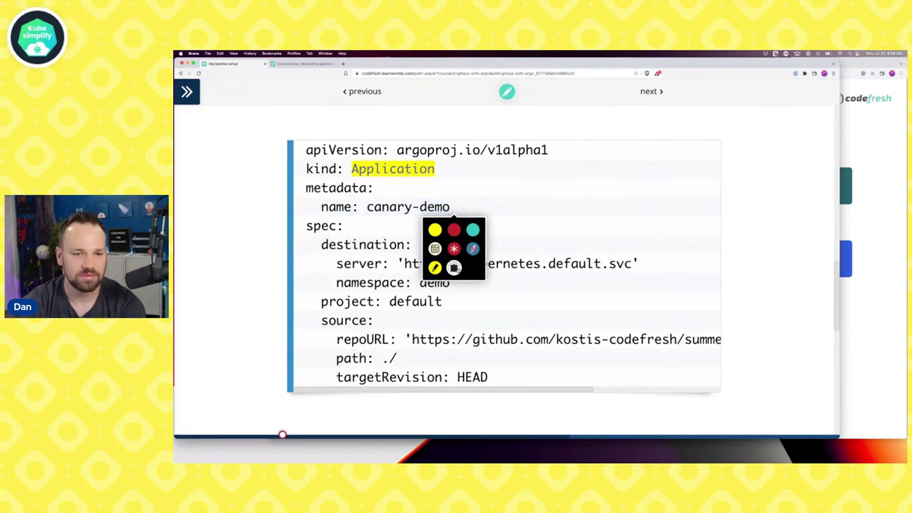
click(442, 236)
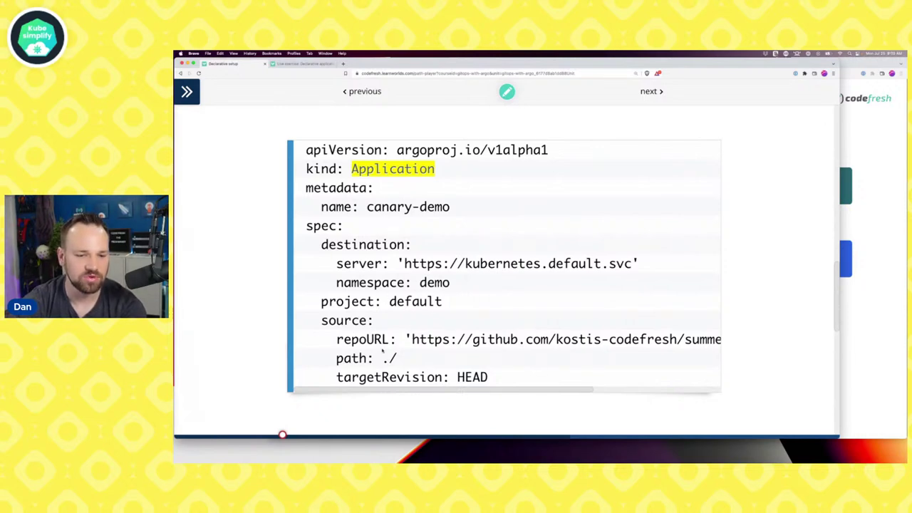
Read the rest of the example manifest and the remaining explanation of managing Argo CD entities declaratively
scroll(428, 356, down, 1)
scroll(499, 285, down, 3)
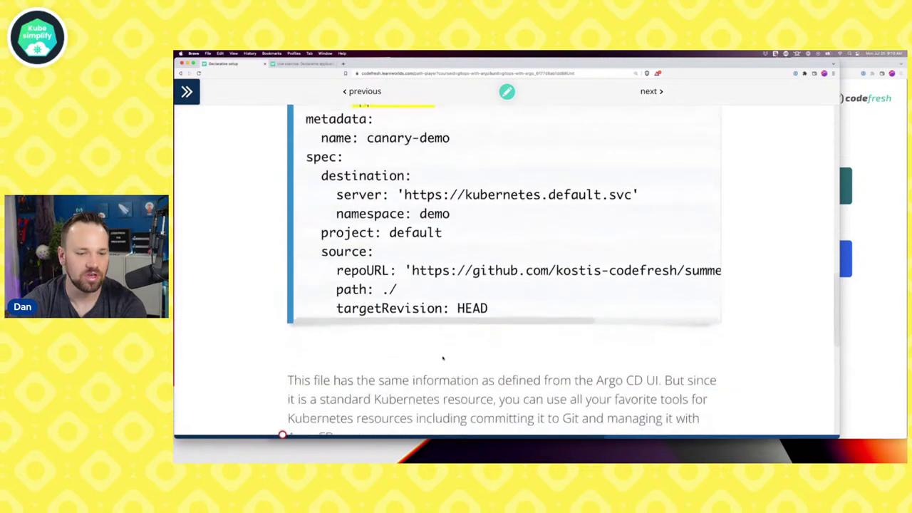
scroll(499, 285, up, 2)
scroll(499, 286, down, 3)
scroll(444, 358, down, 10)
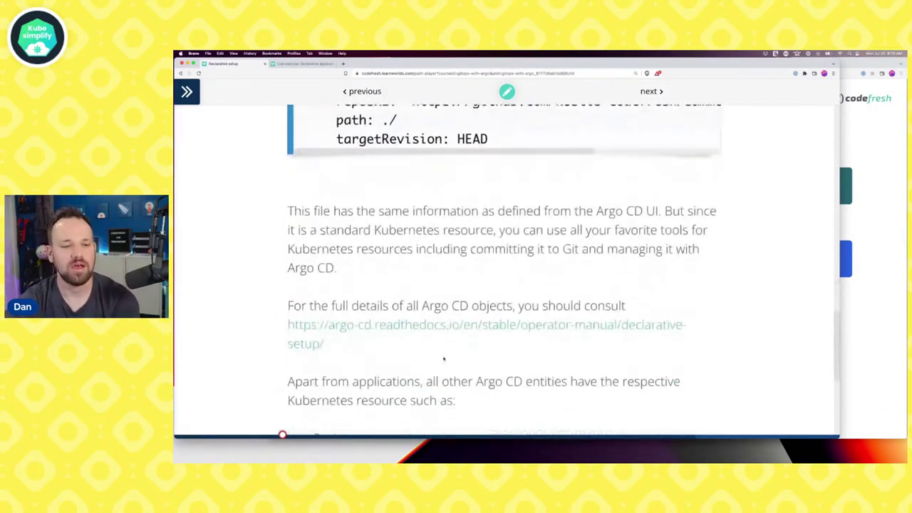
Switch to the live exercise, review its objectives, and open my-application.yml in the single-app folder of the linked example repository
click(305, 63)
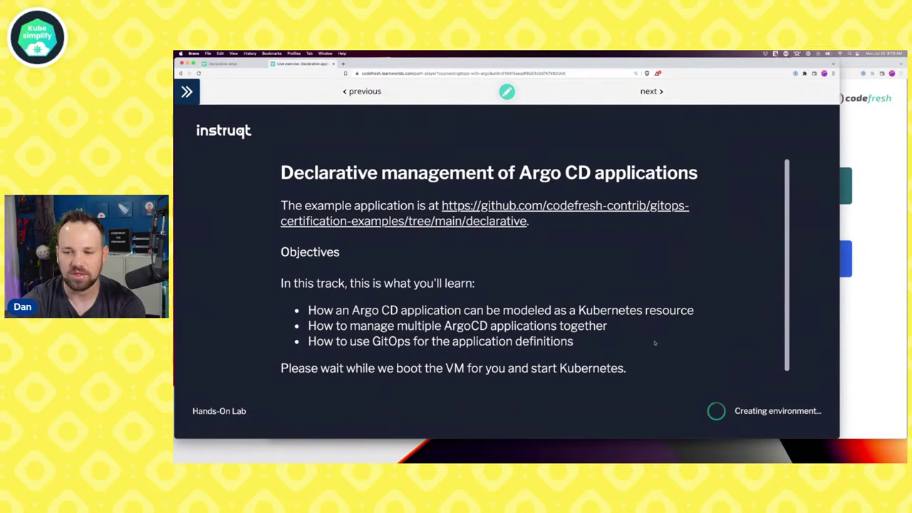
scroll(655, 343, down, 1)
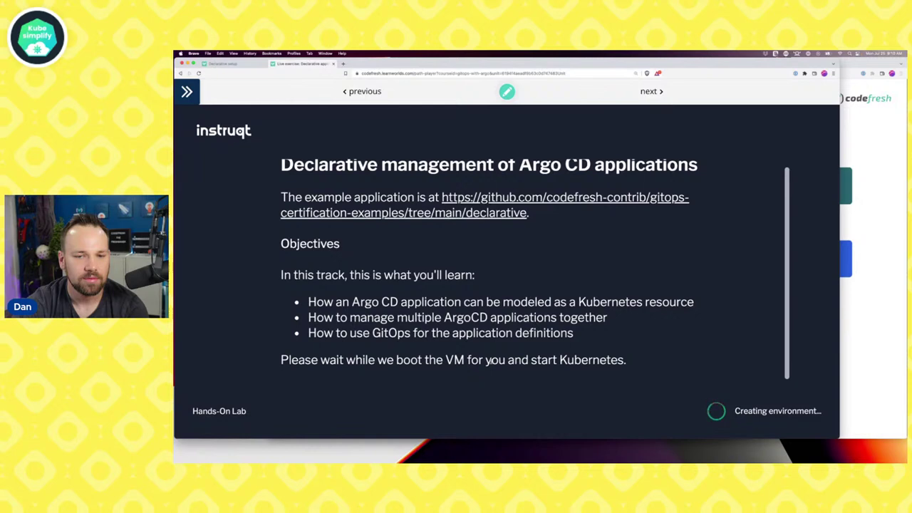
scroll(491, 362, up, 1)
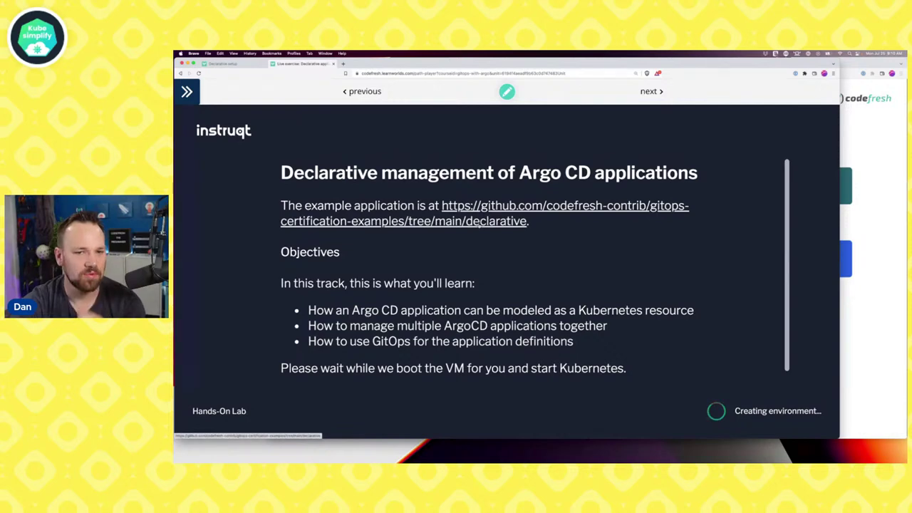
click(477, 222)
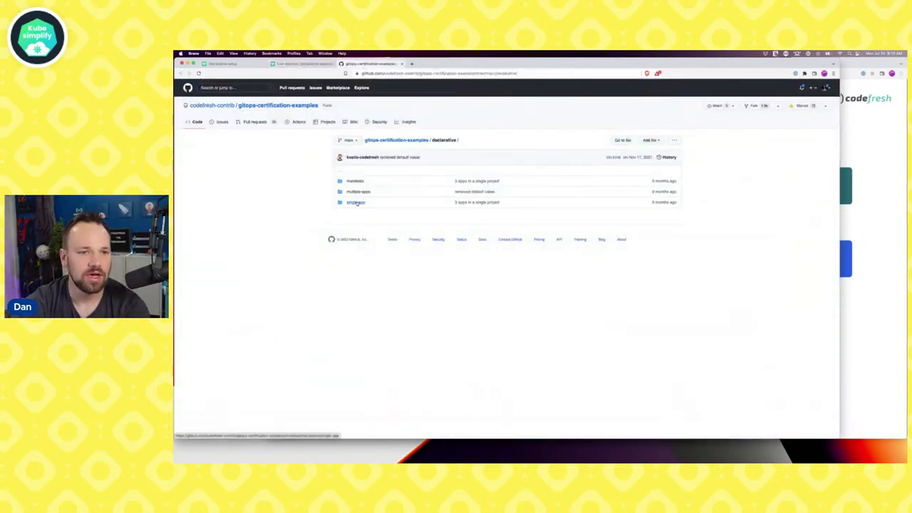
click(356, 202)
click(358, 181)
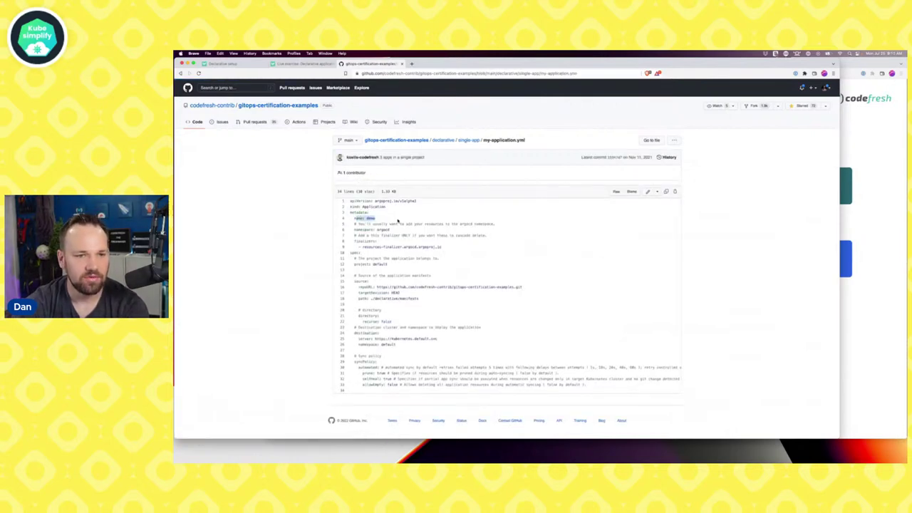
Examine the namespace, finalizers, project, source, directory and destination settings in my-application.yml
drag(355, 229, 412, 230)
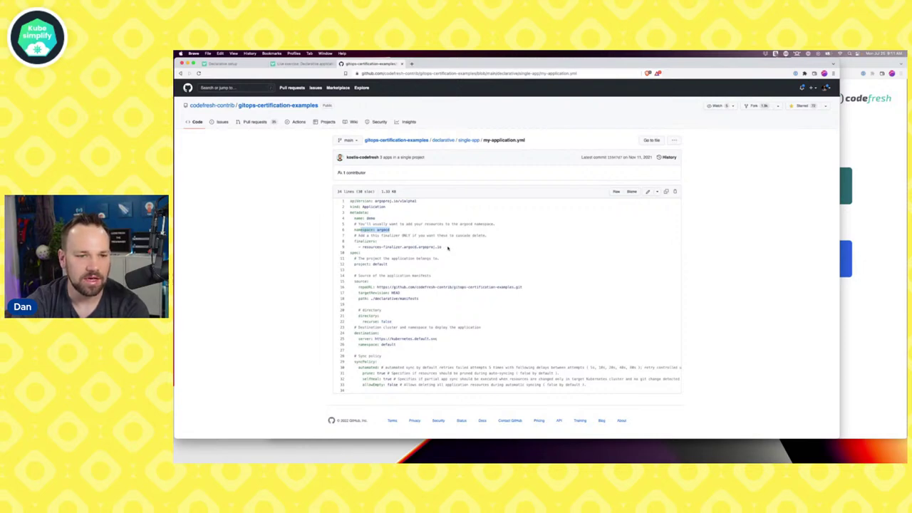
drag(442, 247, 343, 237)
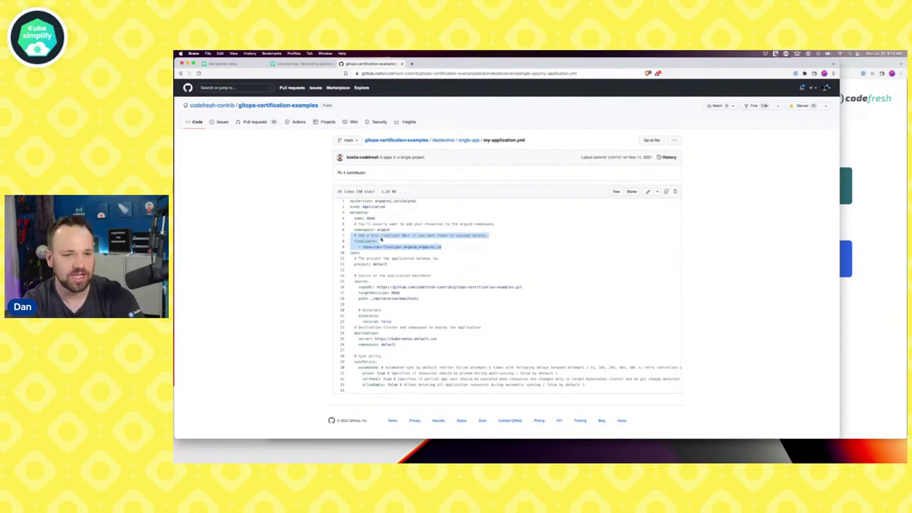
drag(355, 263, 420, 268)
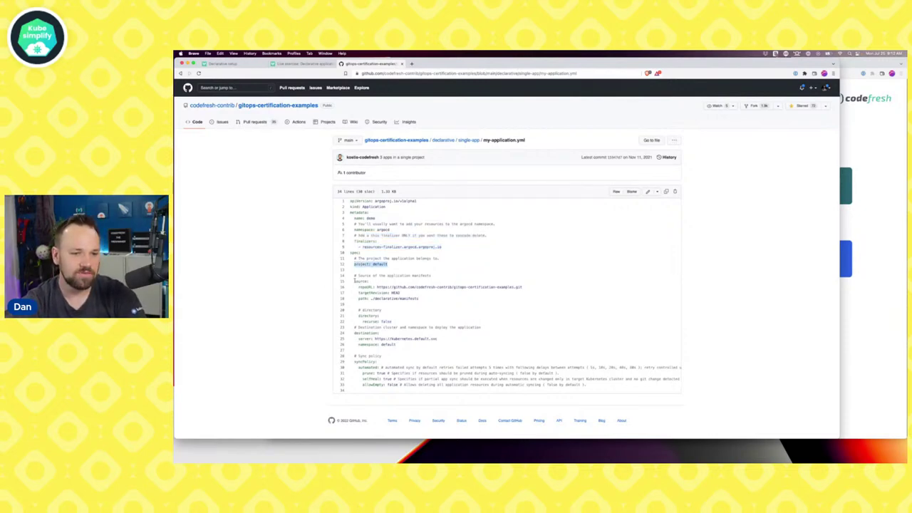
drag(355, 281, 443, 301)
mouse_move(355, 316)
mouse_down()
mouse_move(417, 323)
mouse_move(342, 310)
mouse_up()
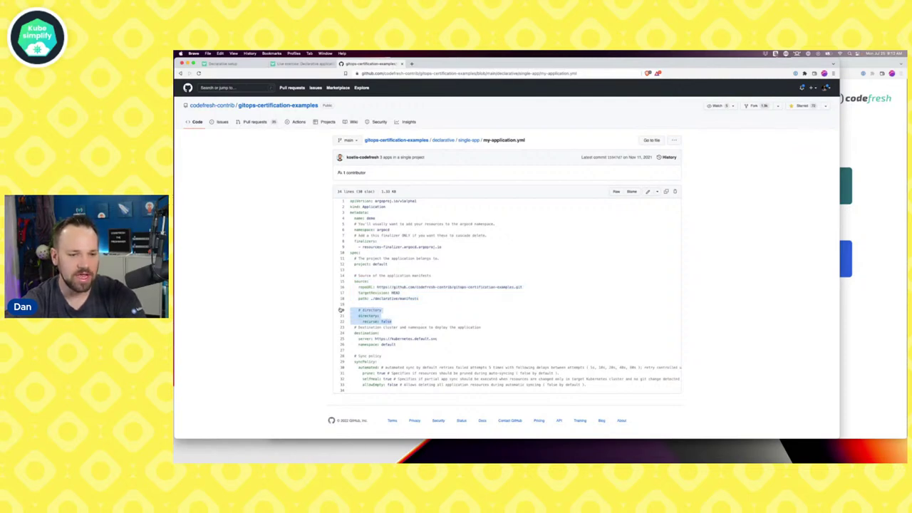
drag(410, 348, 343, 334)
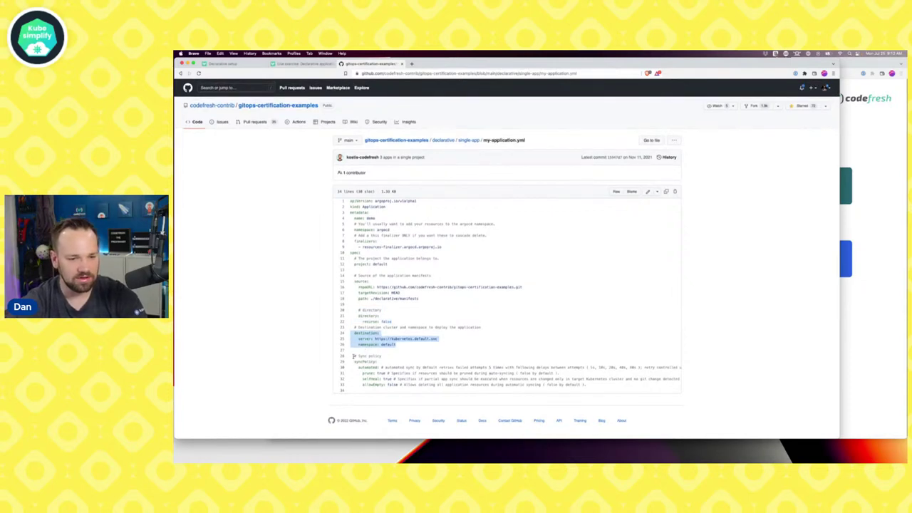
Examine the sync policy block of my-application.yml, including the automated, prune, selfHeal and allowEmpty options
drag(354, 356, 618, 388)
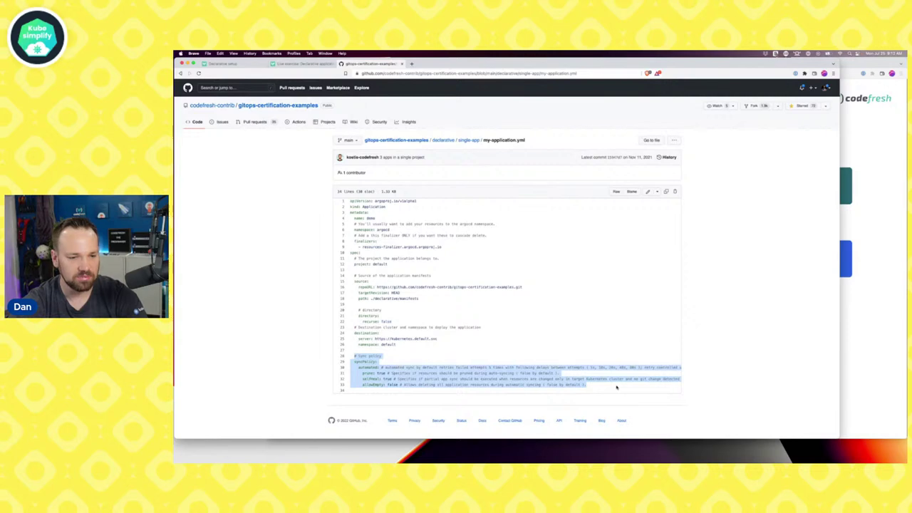
double_click(369, 367)
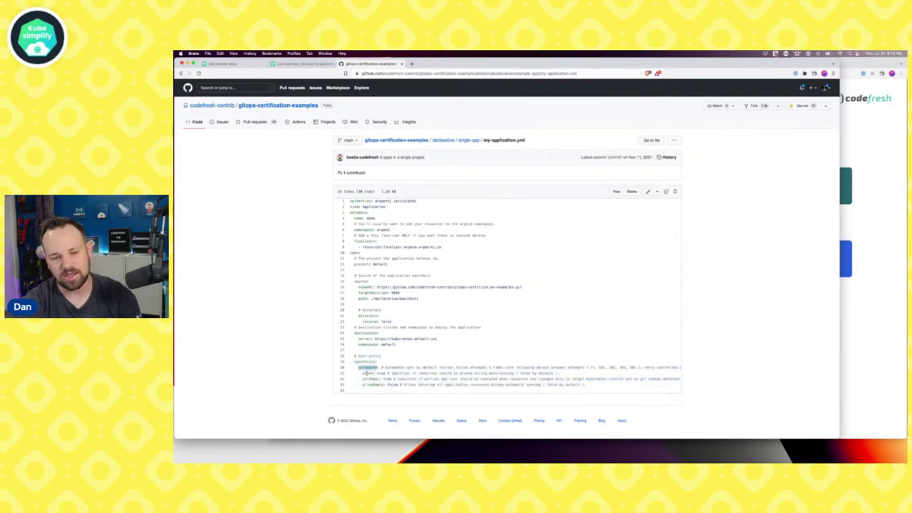
double_click(368, 373)
double_click(371, 378)
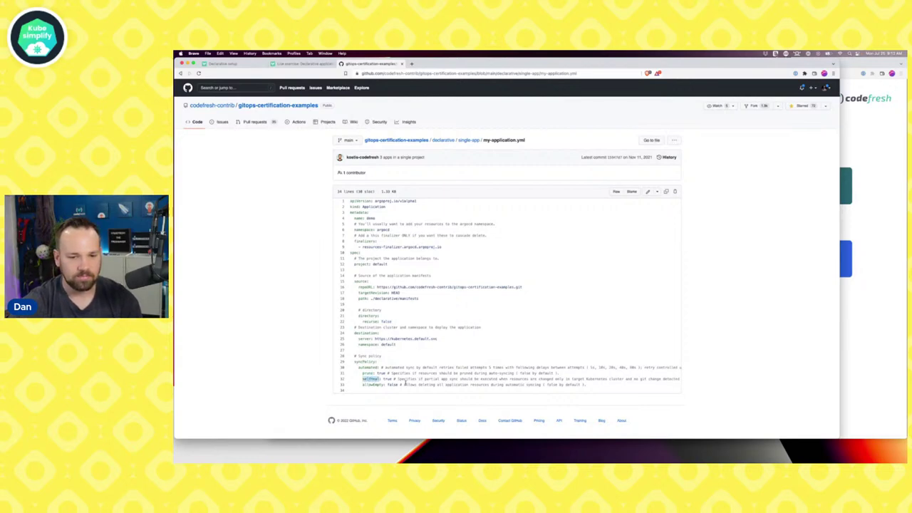
double_click(374, 384)
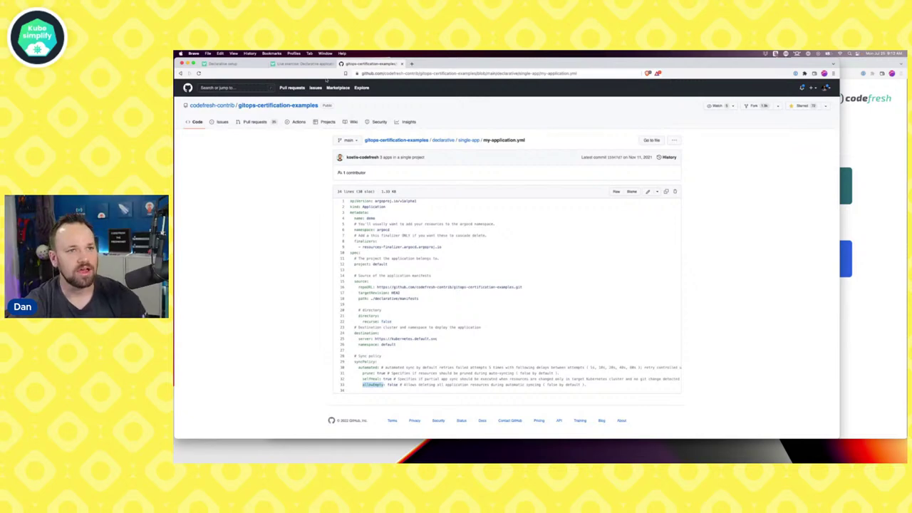
Return to the live exercise on declarative management of Argo CD applications and start the hands-on lab
click(245, 63)
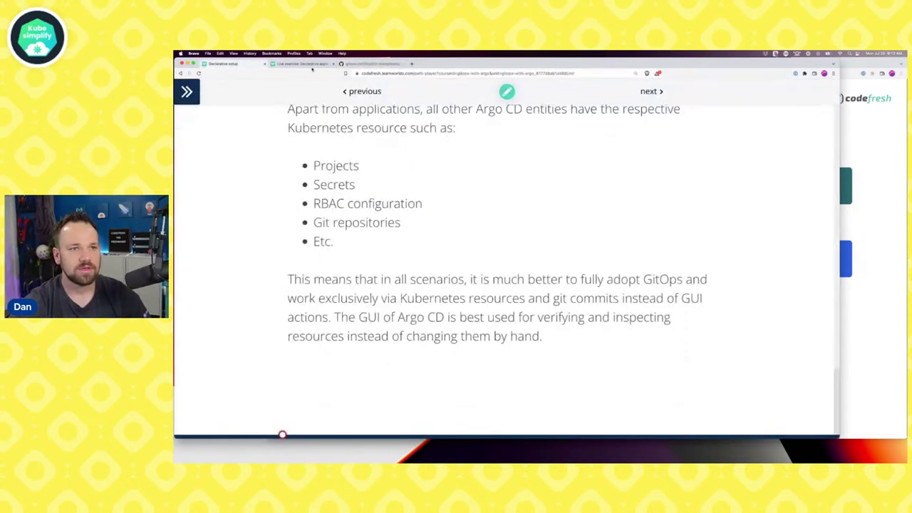
click(306, 64)
click(810, 413)
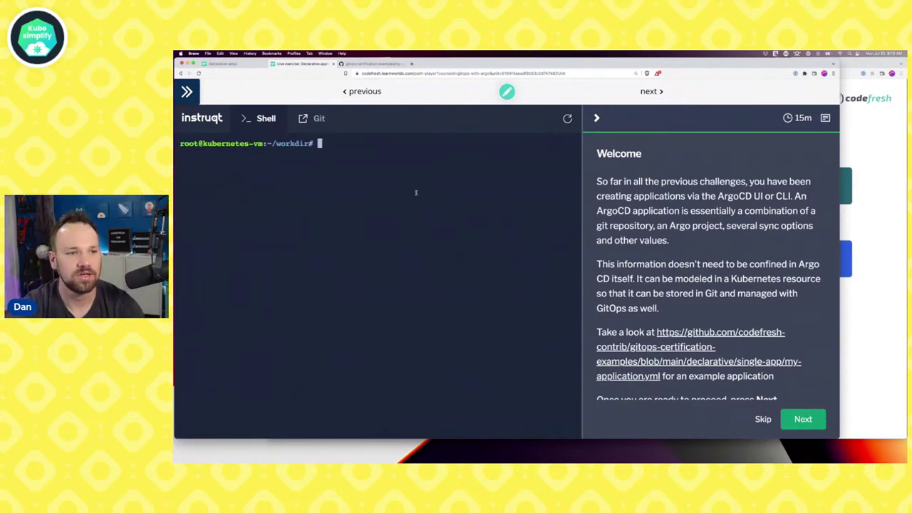
Enlarge the lab page, read the Welcome instructions, and proceed to start the ArgoCD declarative format challenge
key(super+plus)
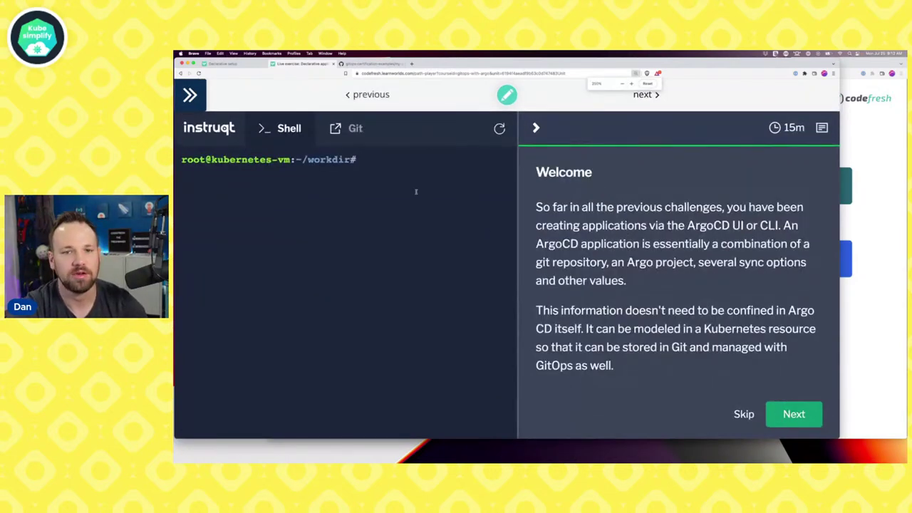
scroll(677, 285, down, 2)
scroll(751, 367, down, 2)
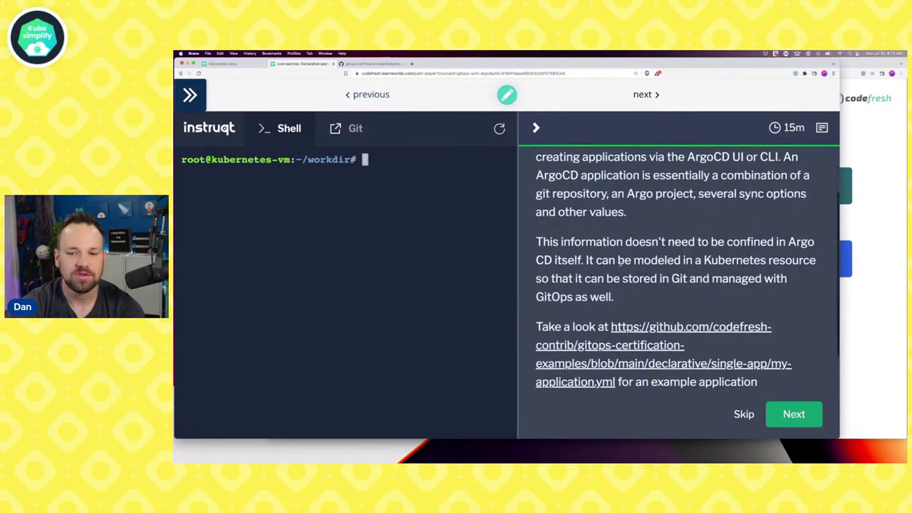
click(795, 415)
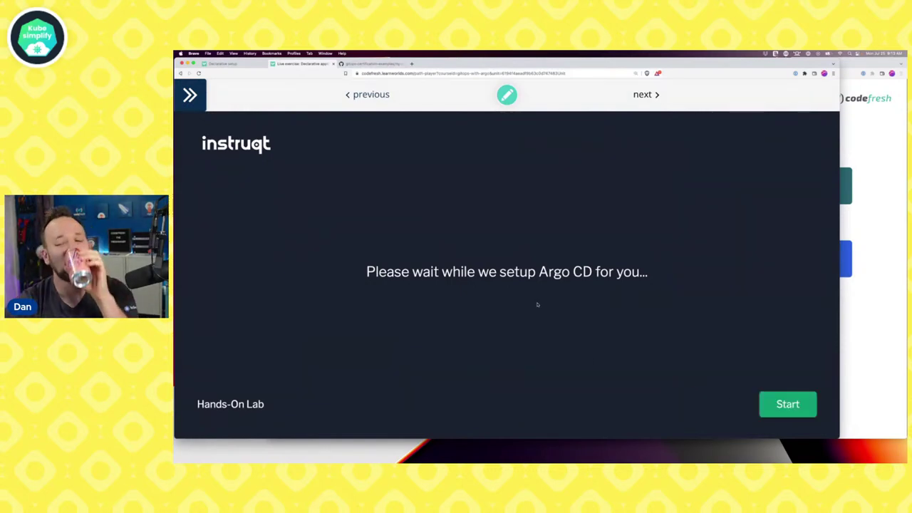
click(777, 405)
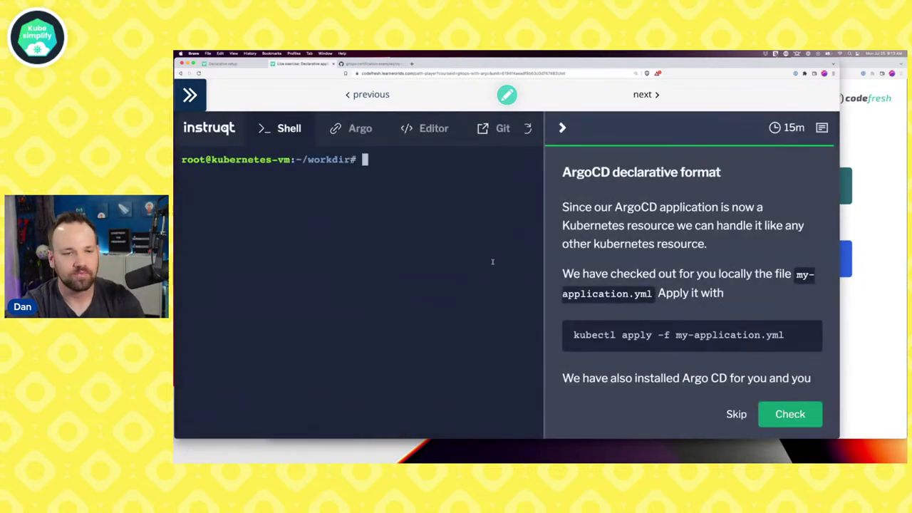
List the files in the shell's working directory and print my-application.yml with cat to review its contents
text(ls)
key(Return)
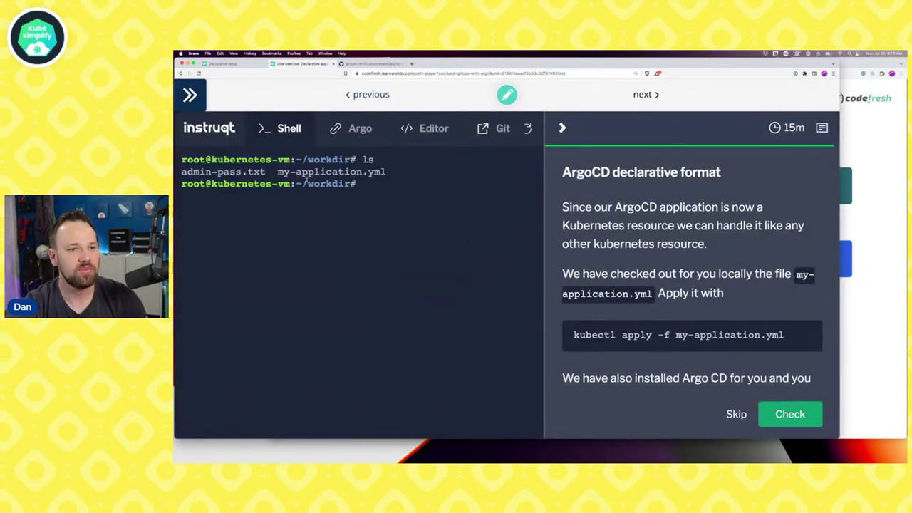
drag(278, 171, 397, 172)
click(404, 186)
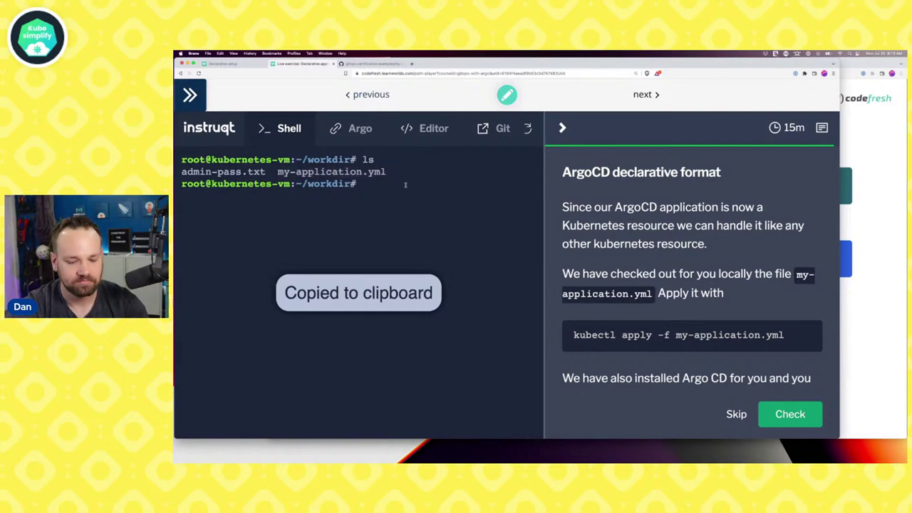
text(cat)
key(super+v)
key(Return)
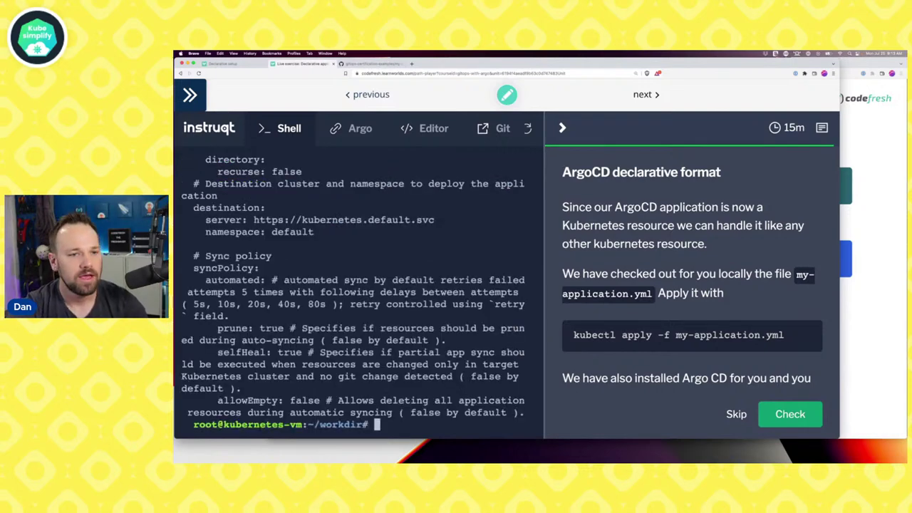
scroll(287, 193, up, 6)
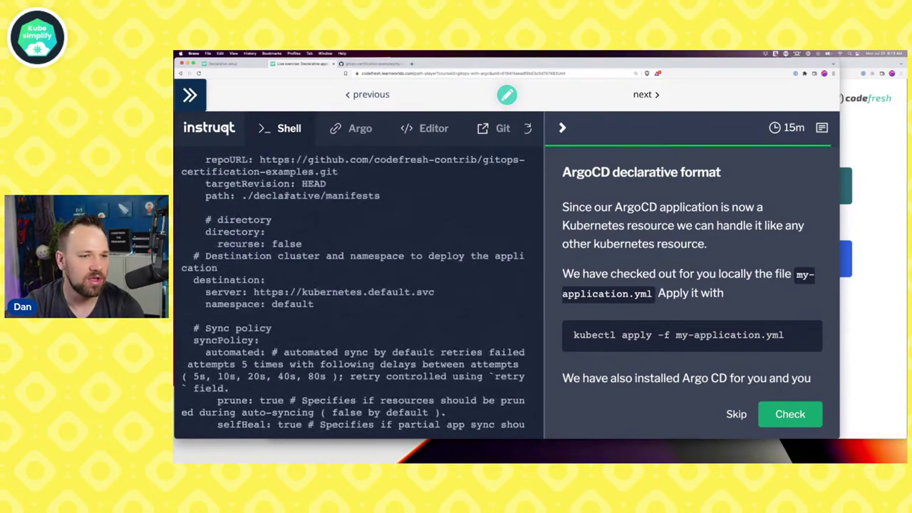
scroll(287, 194, down, 6)
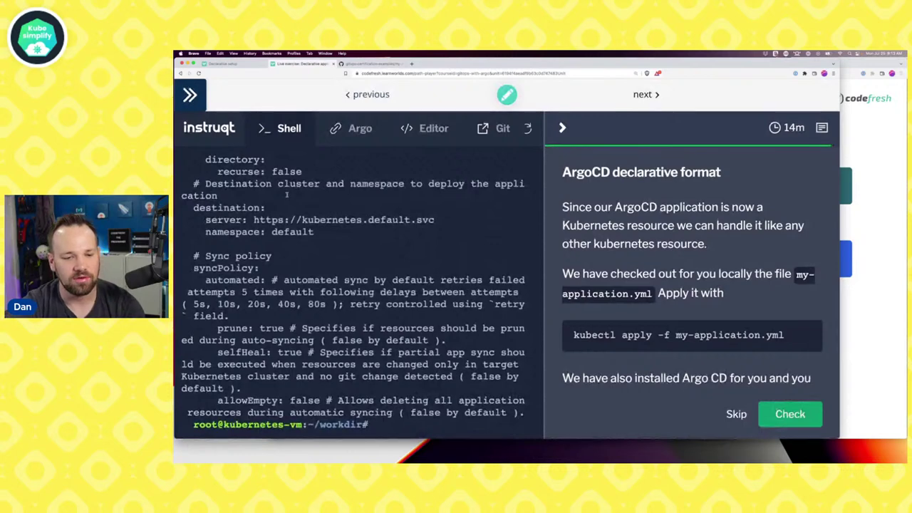
Apply the application manifest to the cluster by running k apply -f my-application.yml in the shell
text(k apply )
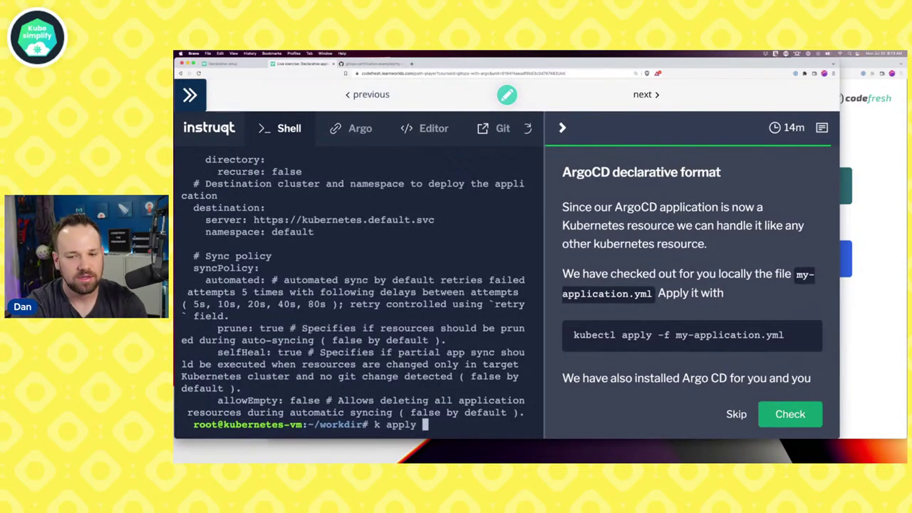
text(-f my)
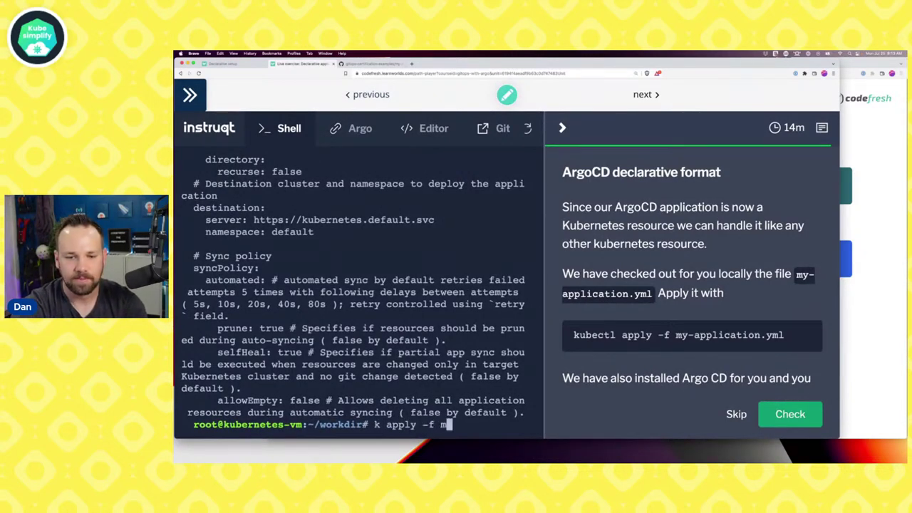
key(Tab)
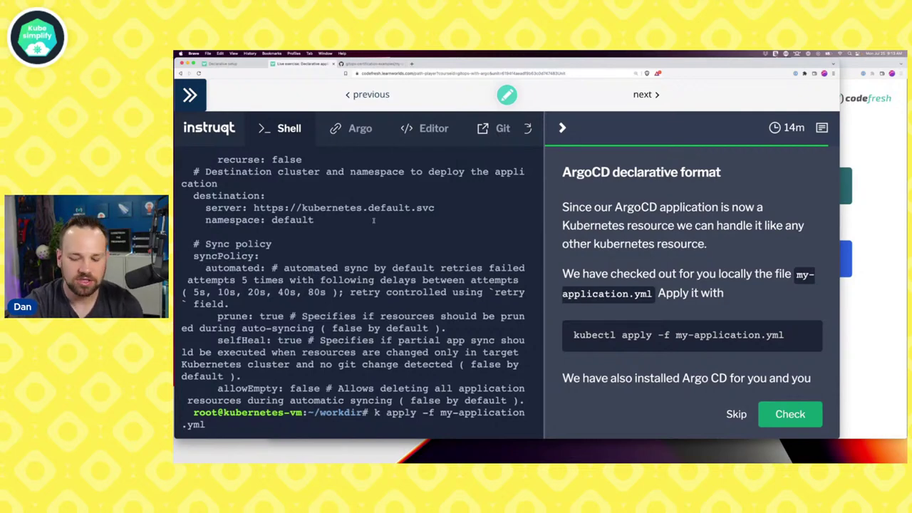
key(Return)
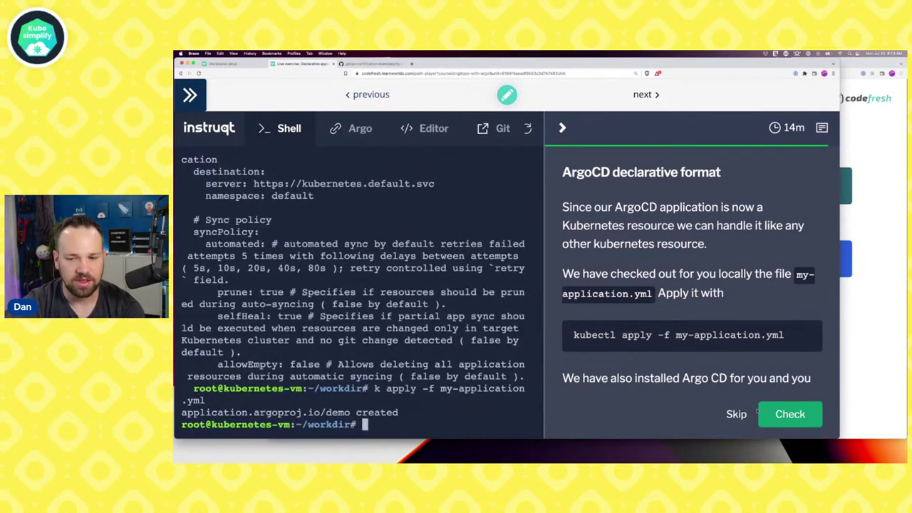
Submit the declarative format challenge for checking and start the App-of-Apps challenge of the hands-on lab
click(789, 414)
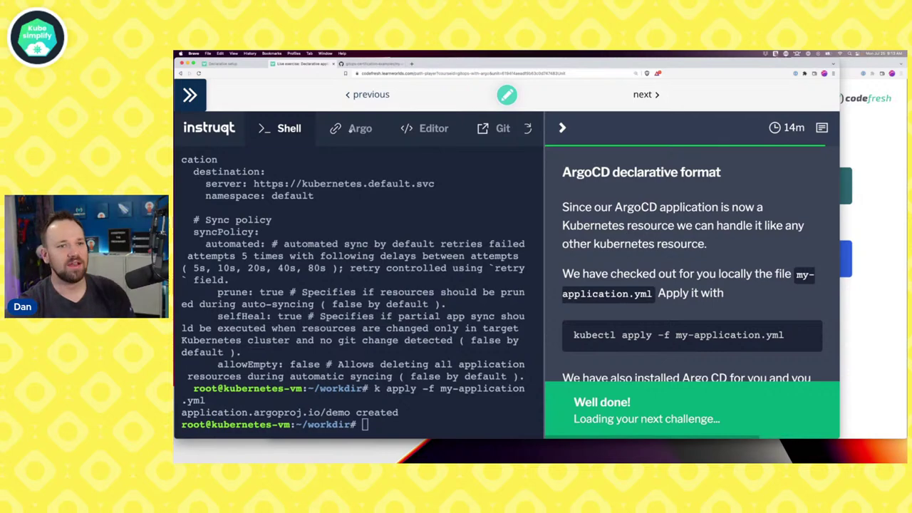
click(351, 133)
scroll(451, 284, down, 3)
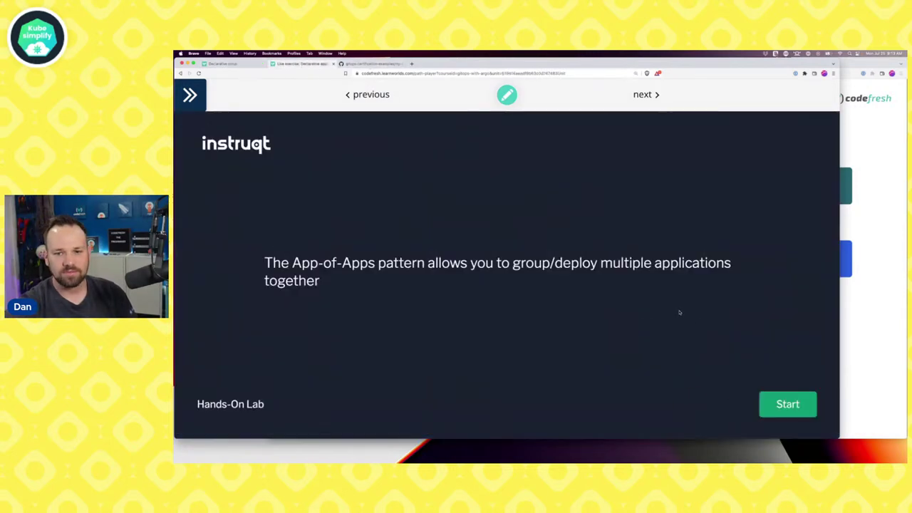
click(802, 405)
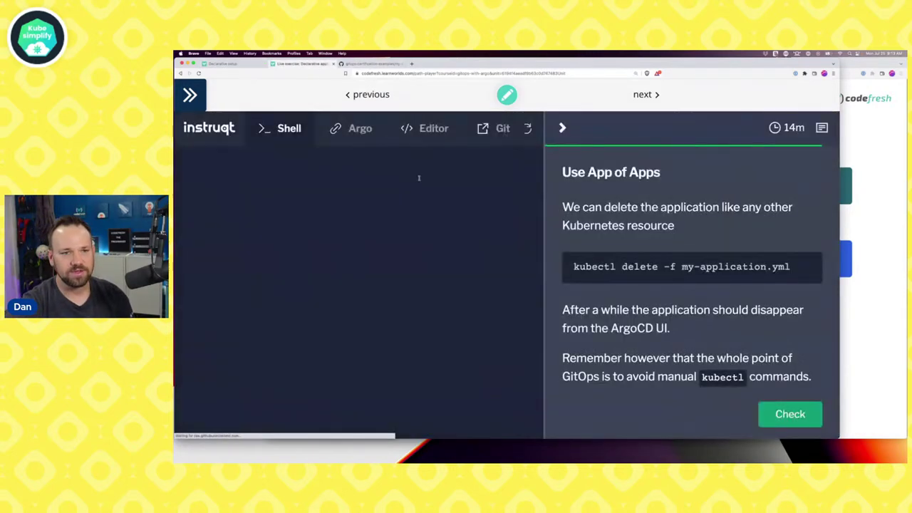
Open the demo application in the Argo CD interface to inspect its health and sync status, and return to the shell
click(361, 133)
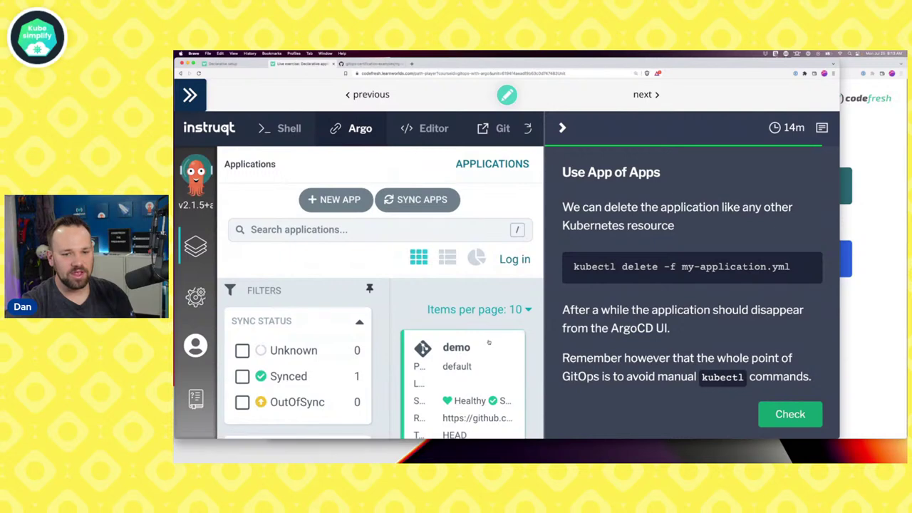
click(483, 341)
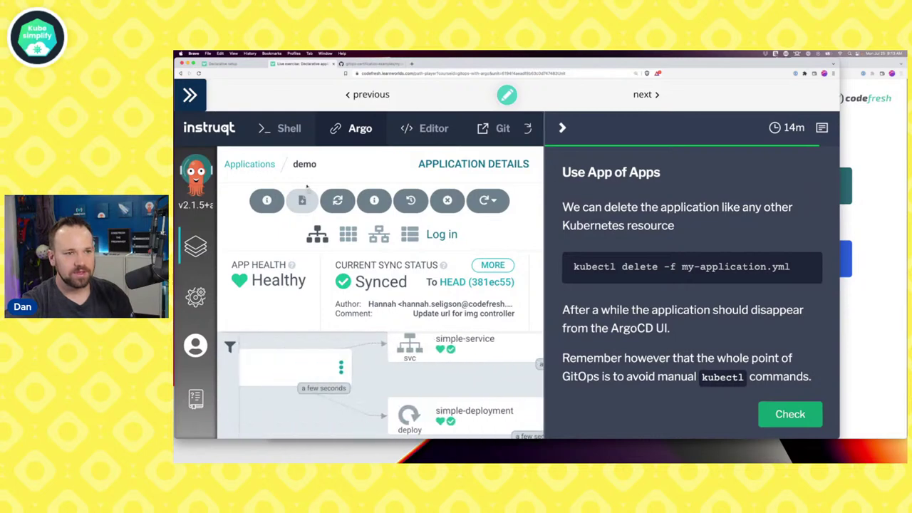
click(285, 132)
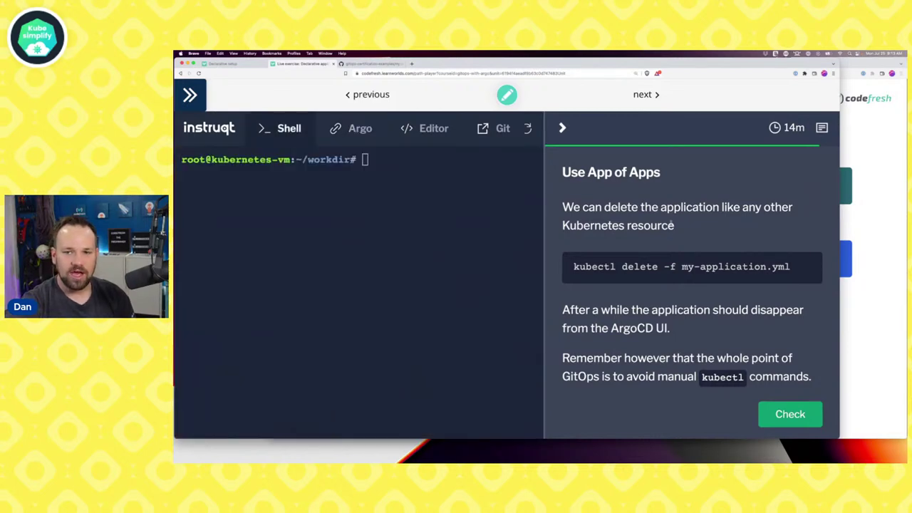
Read the Use App of Apps instructions, including the multiple-apps example and the details required for the new application
mouse_move(618, 268)
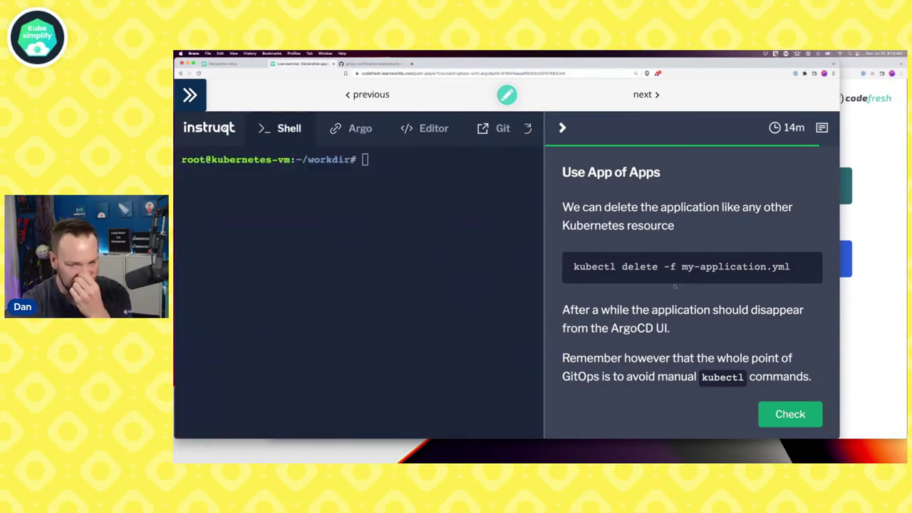
scroll(669, 293, down, 10)
scroll(669, 294, down, 10)
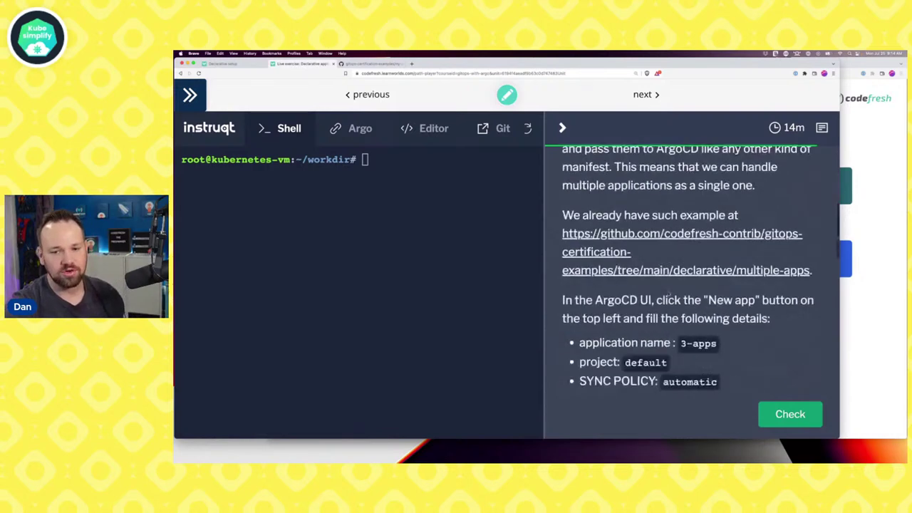
scroll(666, 289, up, 2)
scroll(664, 286, up, 2)
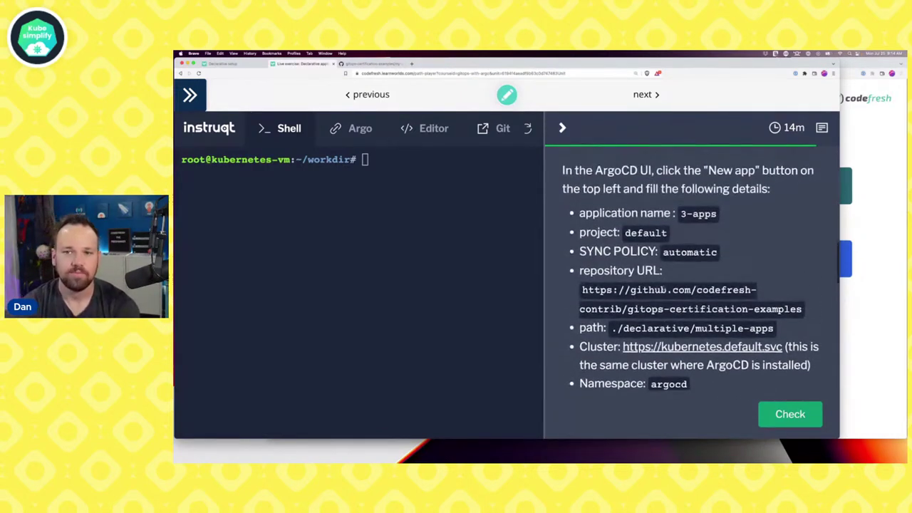
scroll(664, 289, up, 4)
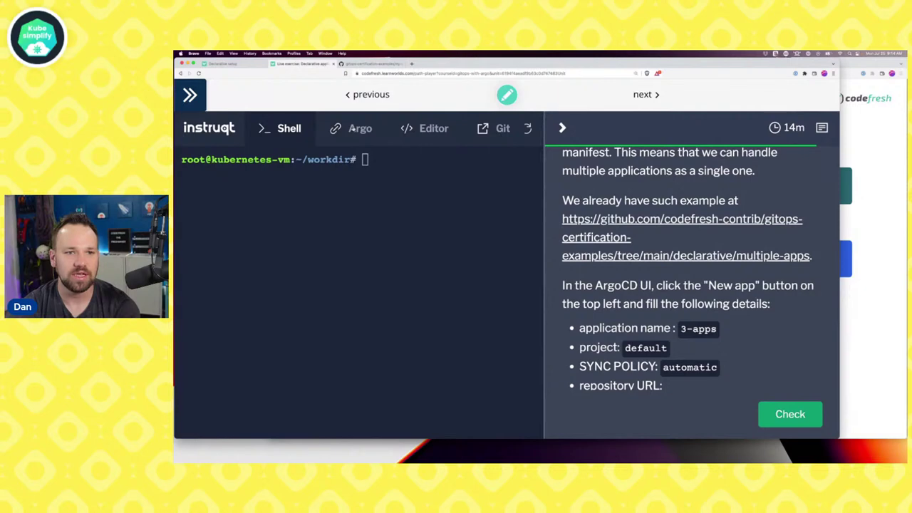
Delete the demo application in Argo CD with foreground propagation, confirming with the name demo, and return to the applications list
click(352, 127)
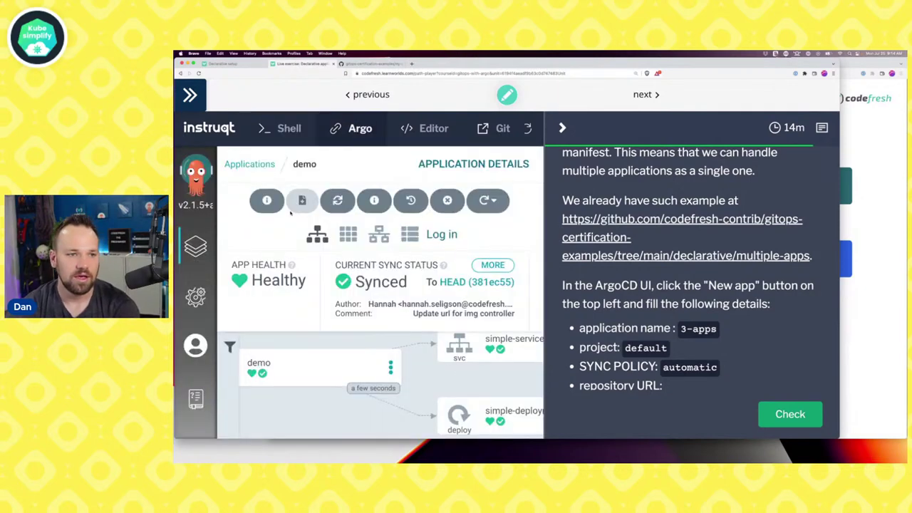
click(251, 164)
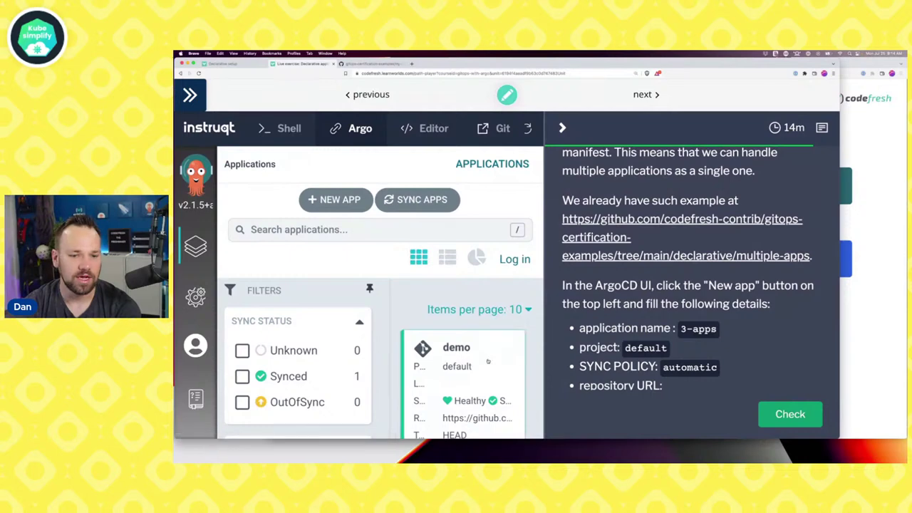
scroll(488, 362, down, 4)
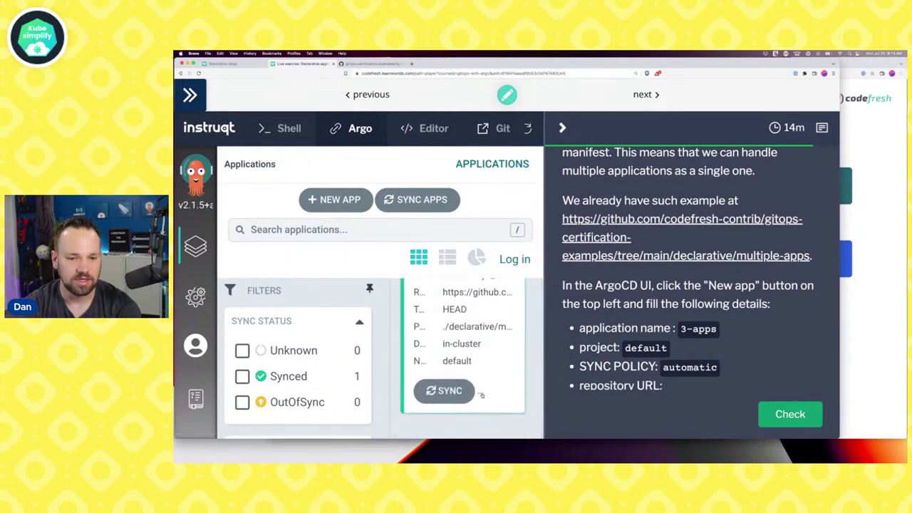
click(482, 395)
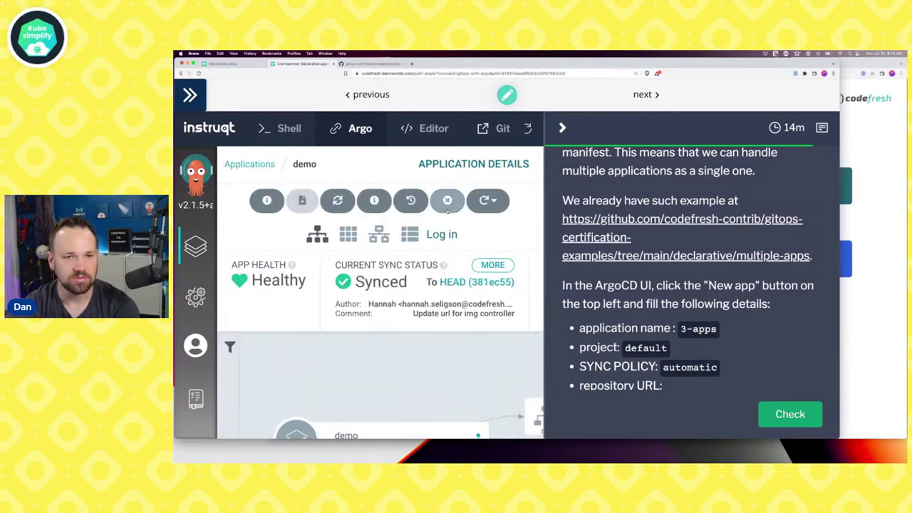
click(447, 201)
click(330, 288)
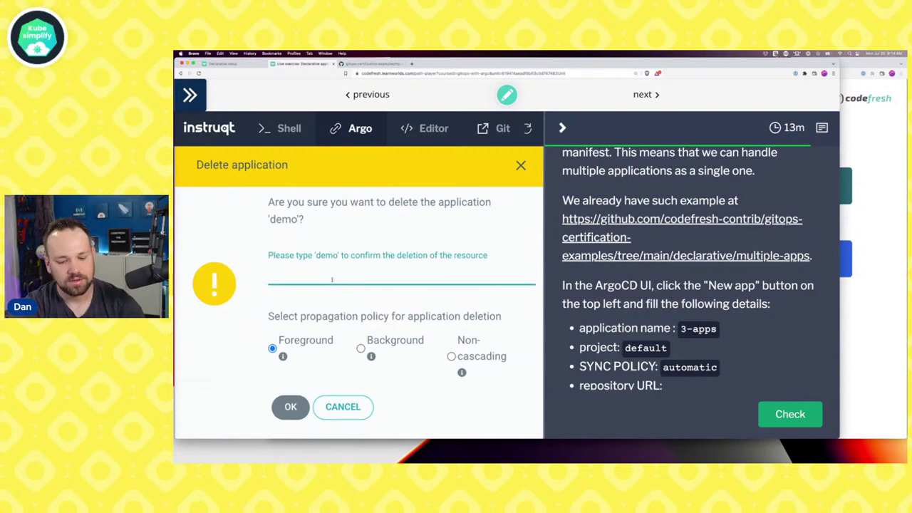
text(demo)
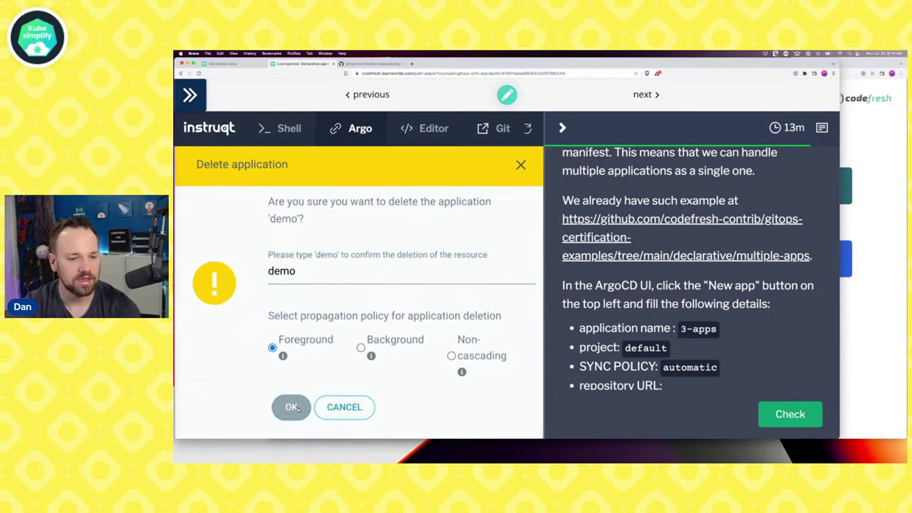
click(291, 407)
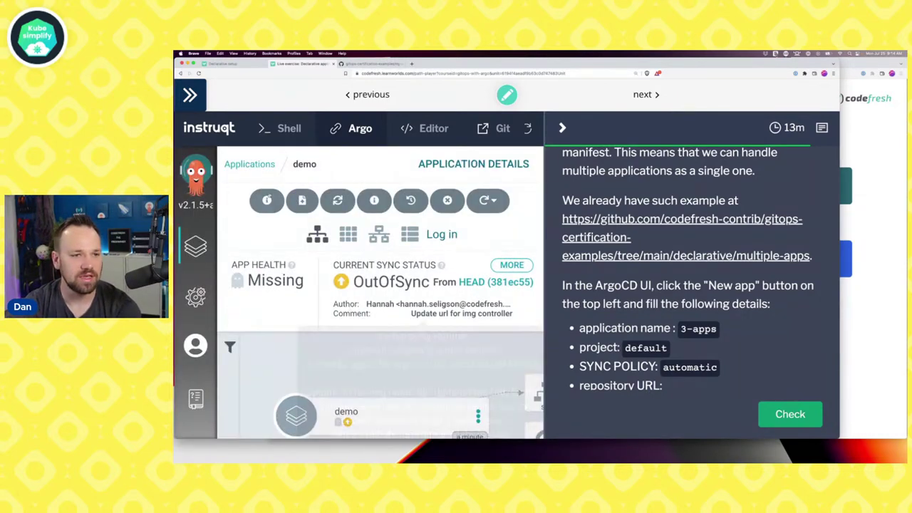
click(249, 163)
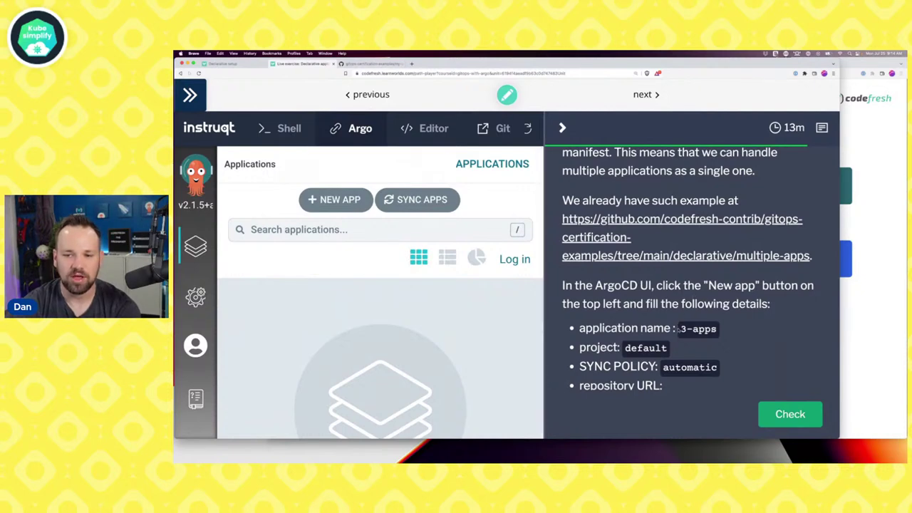
Start a new Argo CD application named 3-apps and assign it to the default project
drag(678, 329, 721, 329)
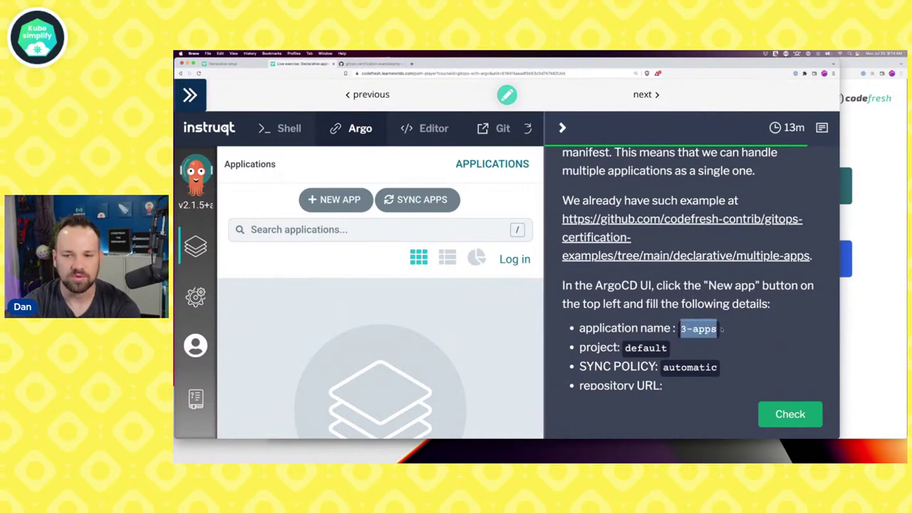
scroll(722, 329, down, 4)
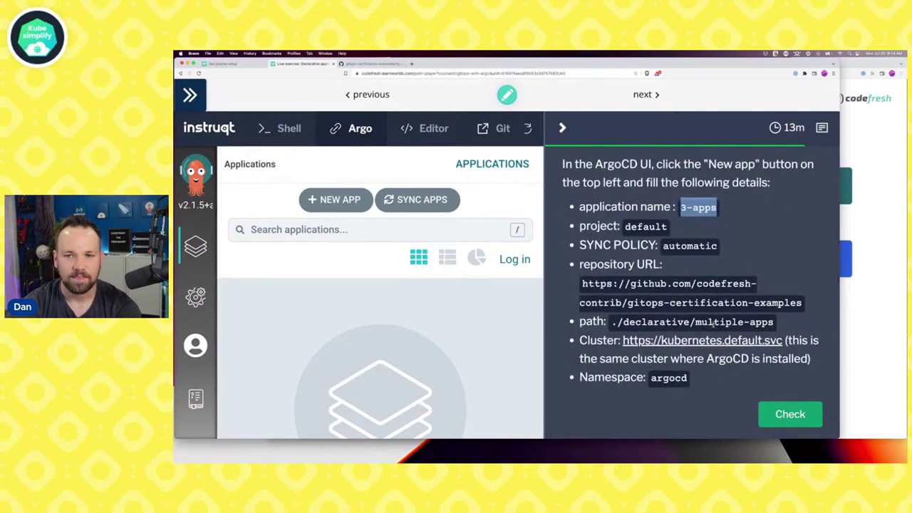
scroll(714, 323, up, 1)
click(314, 201)
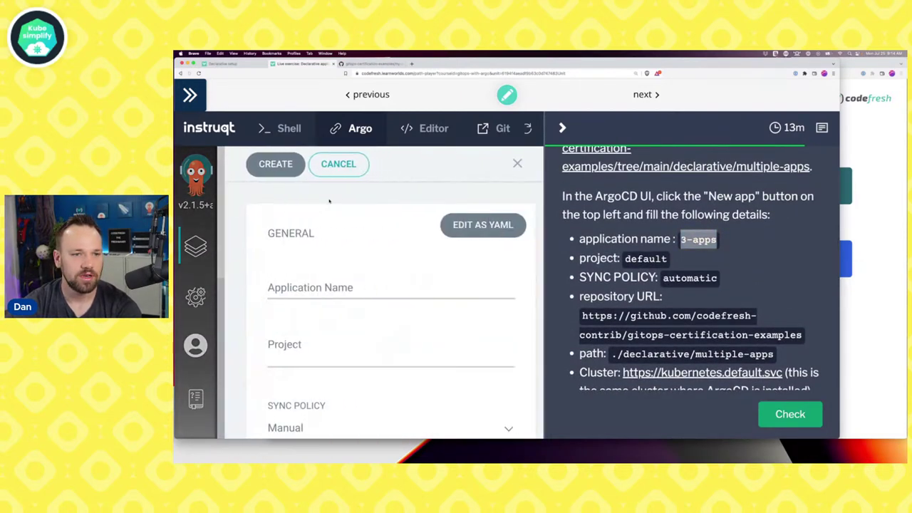
click(331, 288)
text(3-)
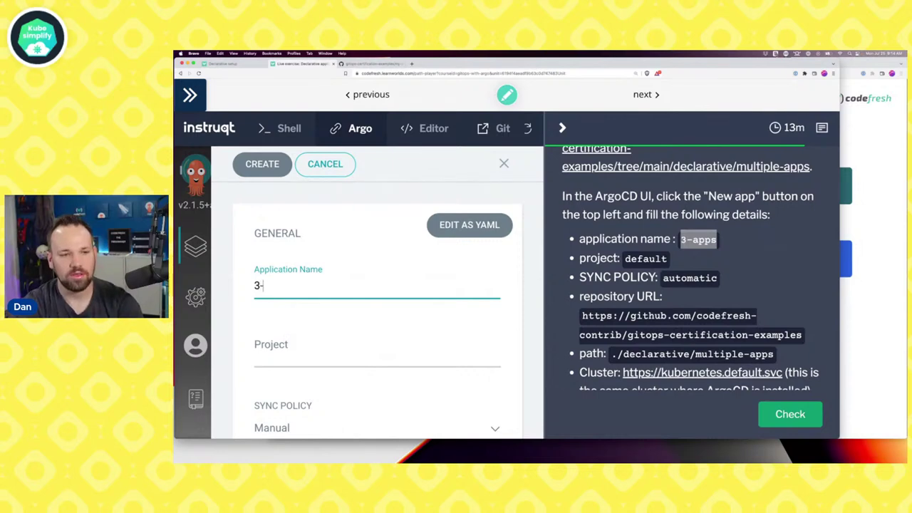
text(apps)
key(Tab)
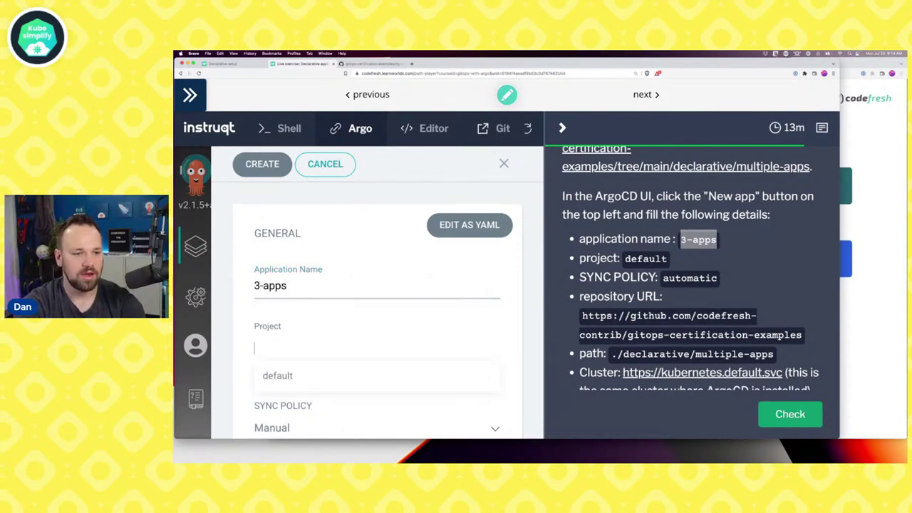
key(Down)
key(Return)
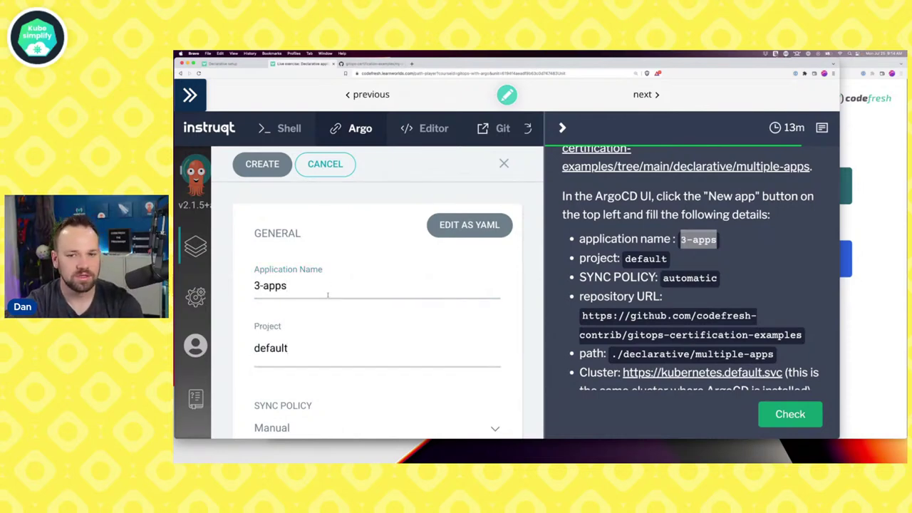
Set the sync policy to Automatic with Prune Resources and Self Heal enabled, and copy the repository URL from the lab instructions
scroll(327, 293, down, 2)
click(296, 372)
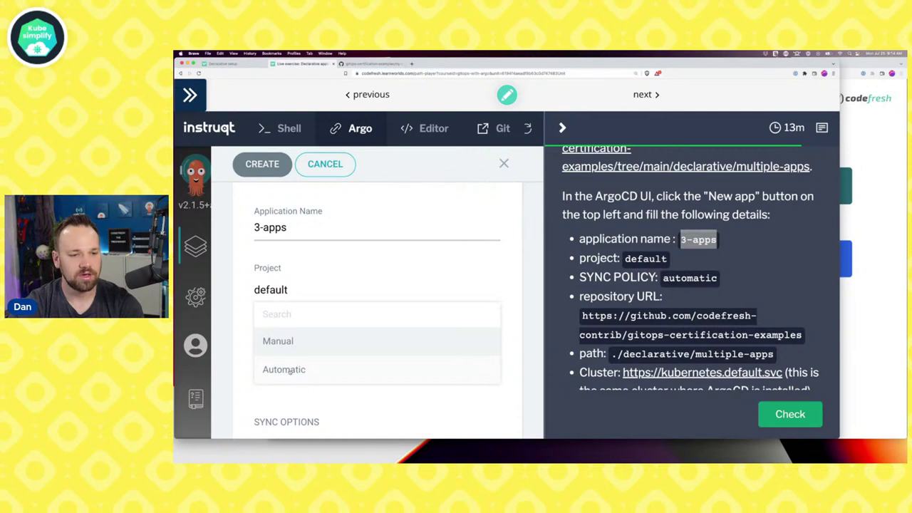
click(284, 370)
scroll(291, 372, down, 3)
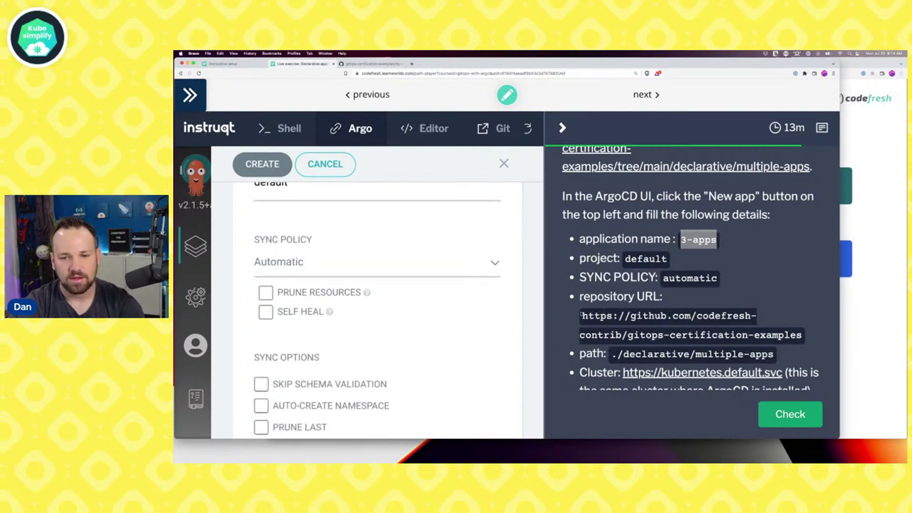
drag(581, 314, 804, 335)
key(super+c)
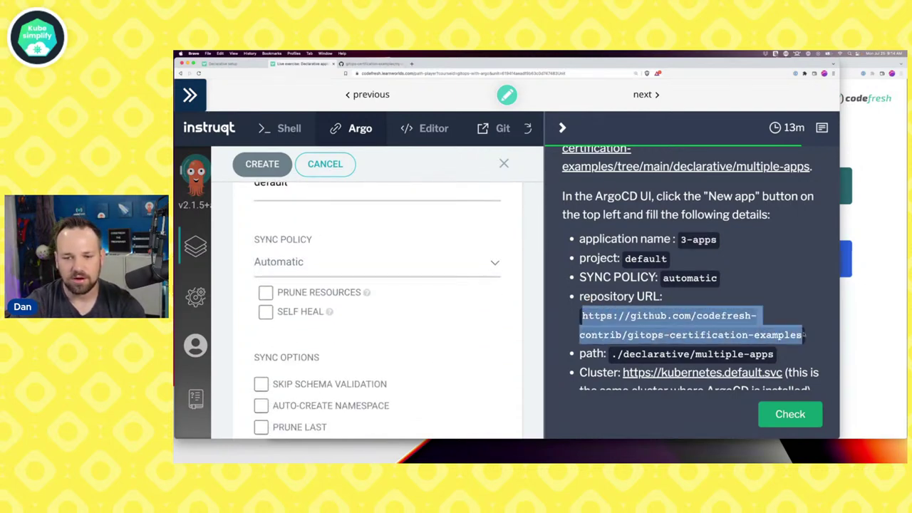
scroll(244, 261, down, 2)
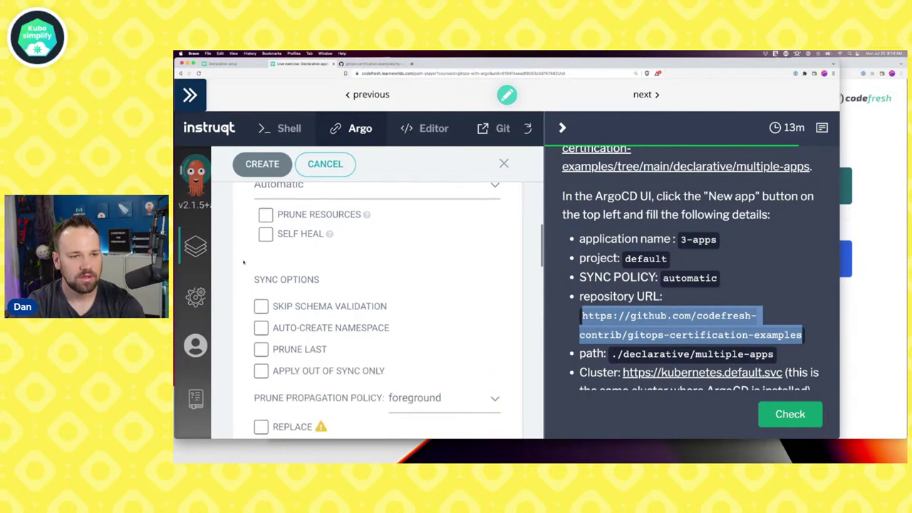
click(267, 215)
click(266, 235)
scroll(250, 266, down, 1)
scroll(249, 266, down, 5)
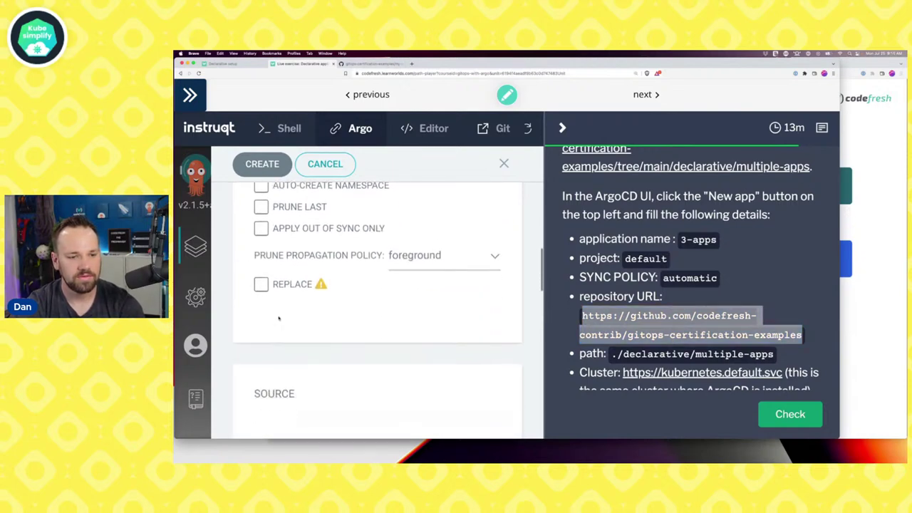
click(295, 385)
key(super+v)
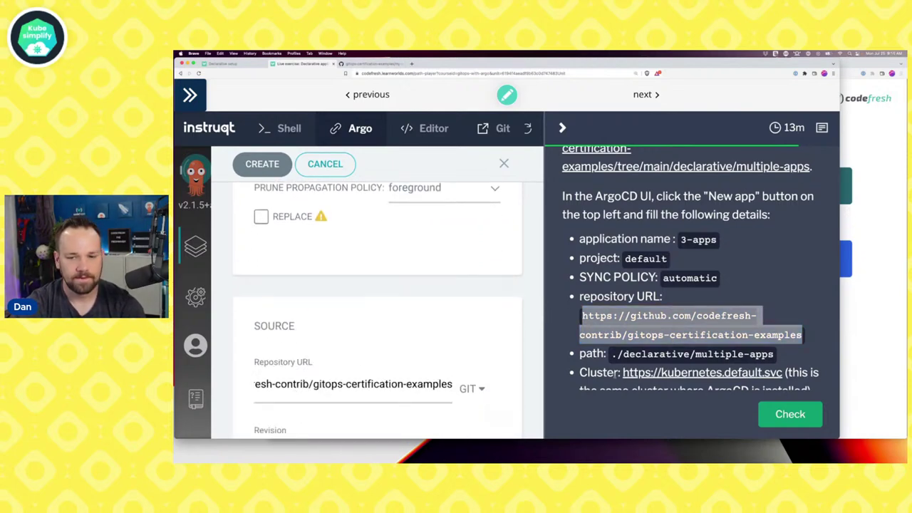
Copy the path ./declarative/multiple-apps from the lab instructions and enter it as the application's source path
triple_click(654, 352)
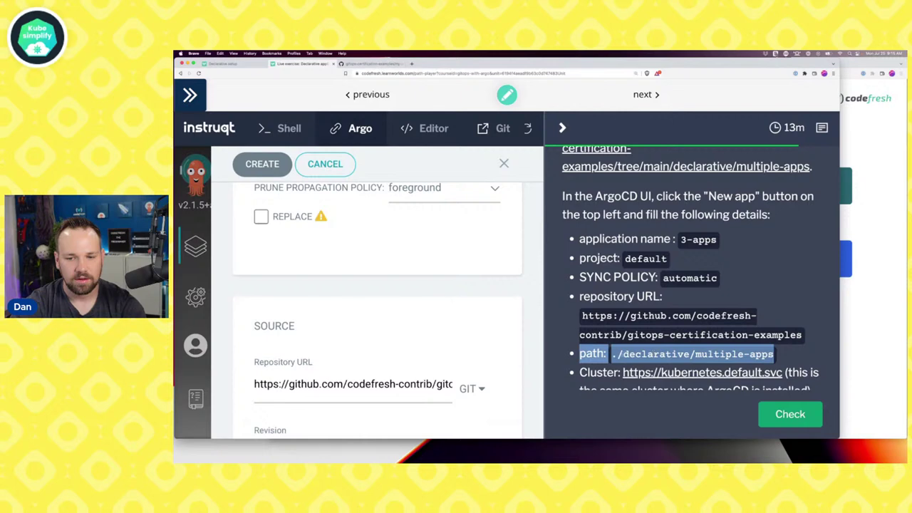
drag(612, 353, 774, 354)
key(ctrl+c)
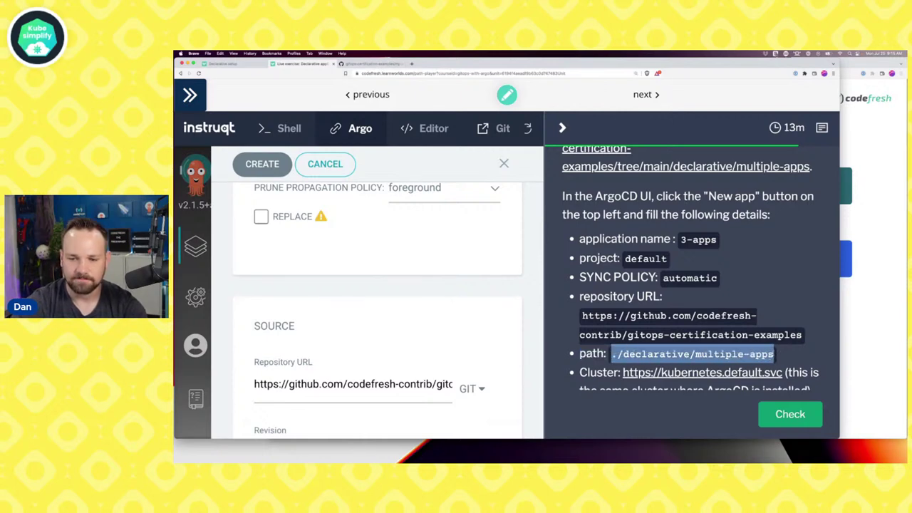
scroll(378, 307, down, 5)
click(270, 389)
key(ctrl+v)
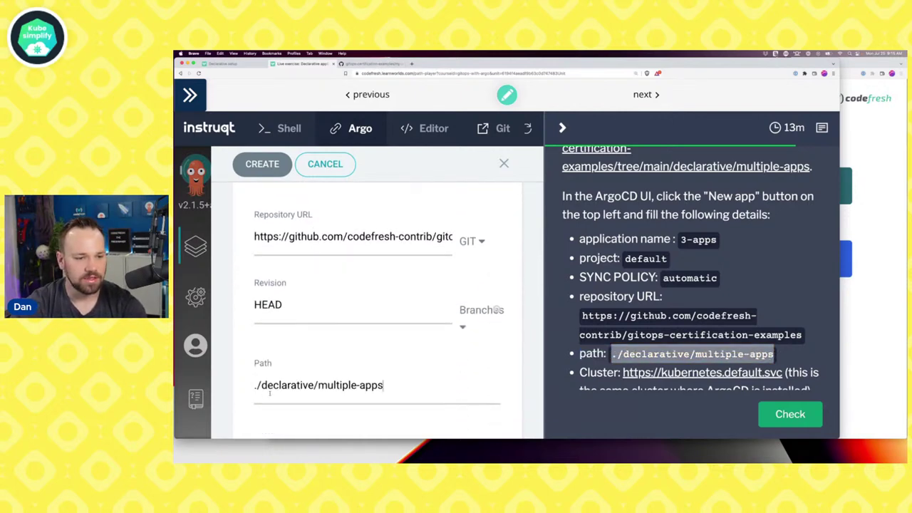
scroll(430, 391, down, 5)
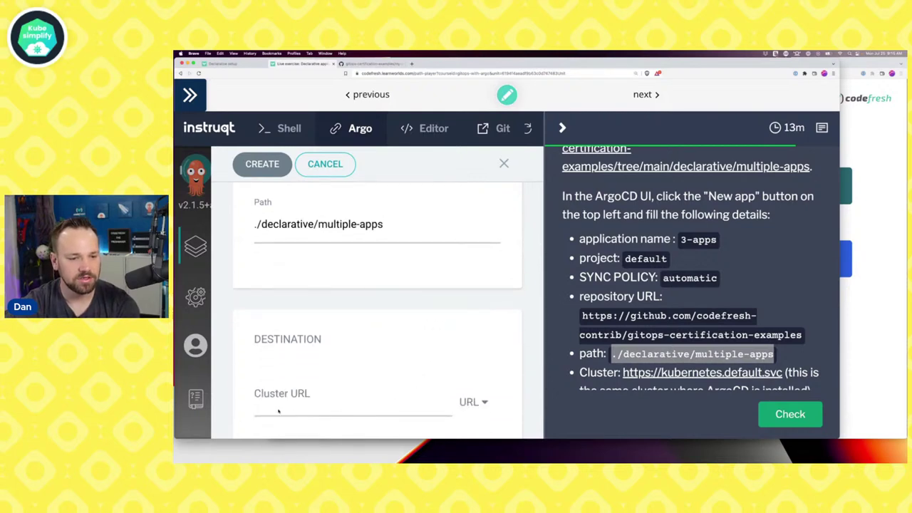
click(279, 411)
click(307, 368)
scroll(252, 335, down, 3)
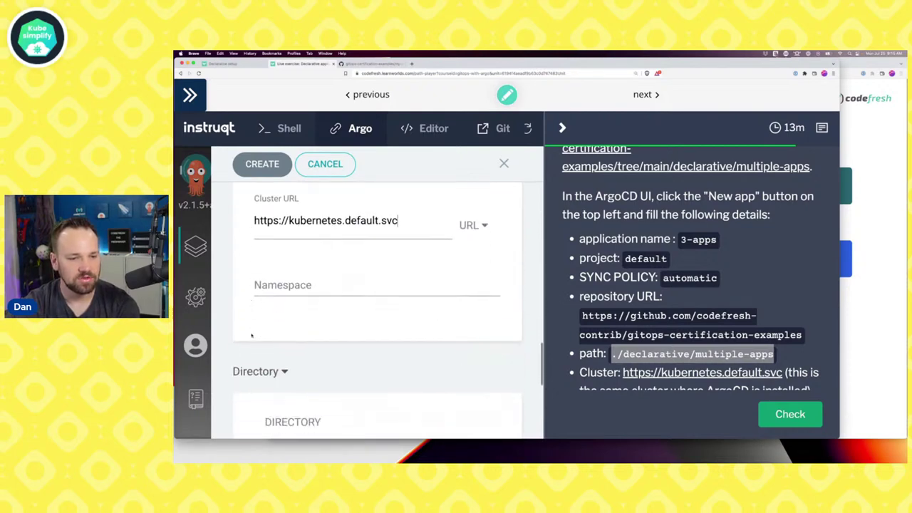
Set the destination namespace to argocd, leave the remaining settings at their defaults, and create the application
drag(253, 198, 295, 199)
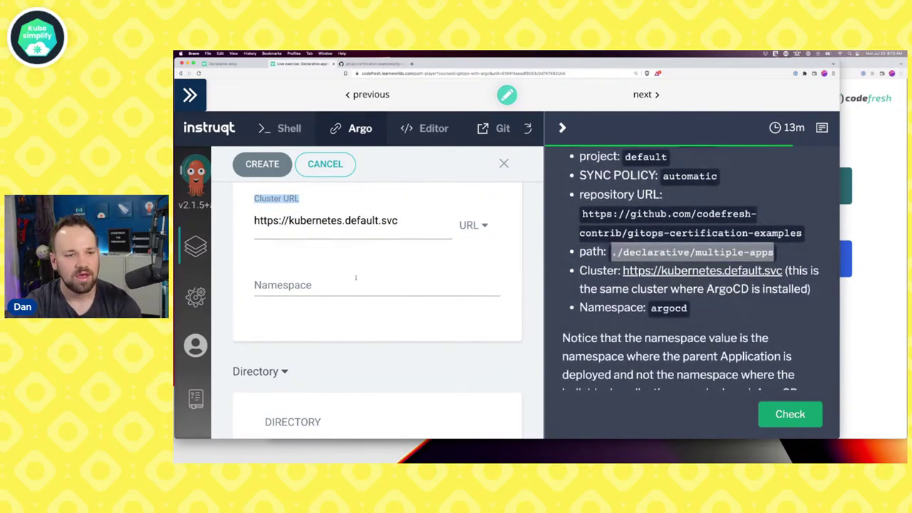
click(338, 287)
text(argocd)
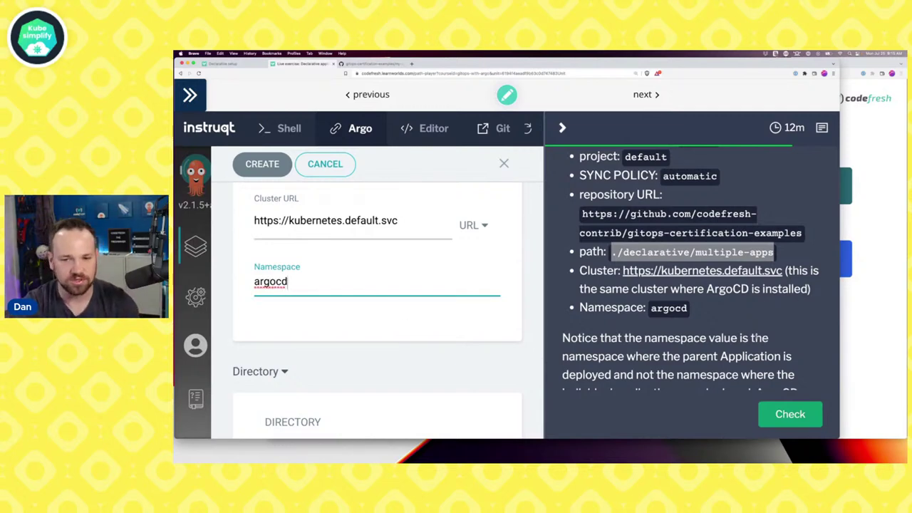
scroll(675, 341, down, 3)
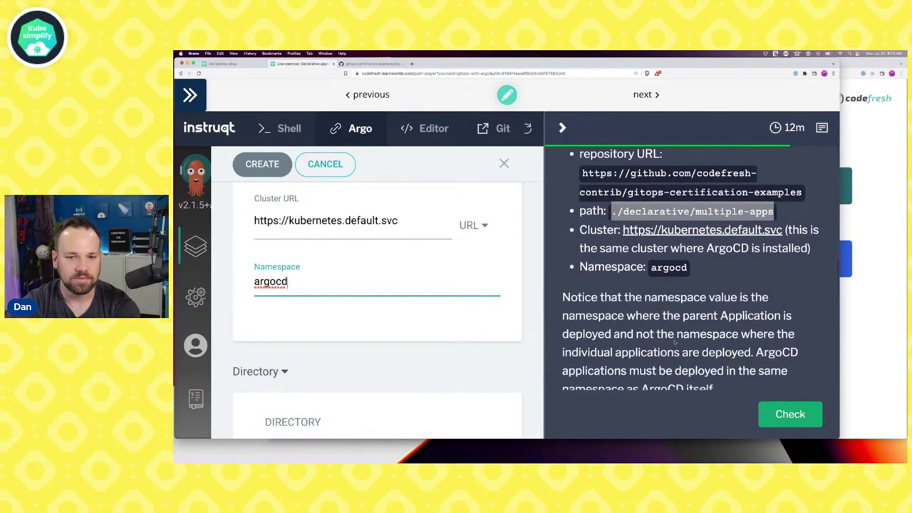
scroll(425, 349, down, 2)
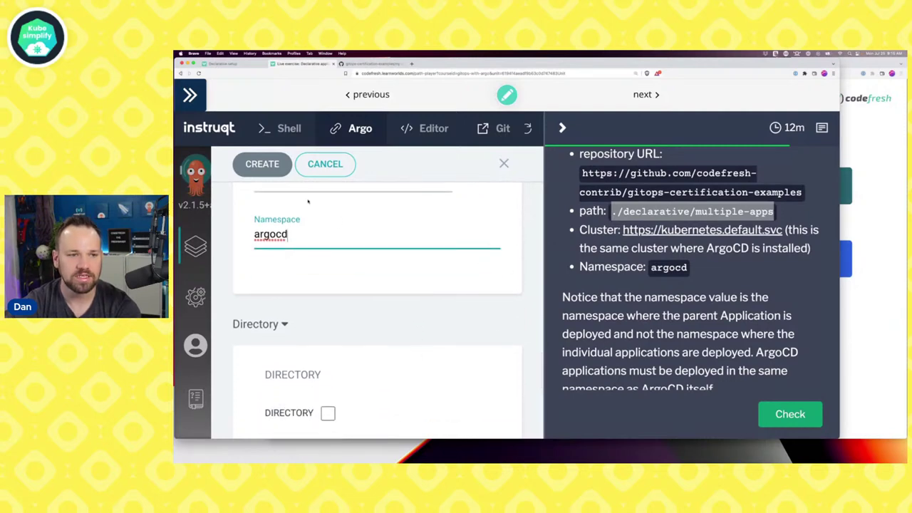
click(268, 170)
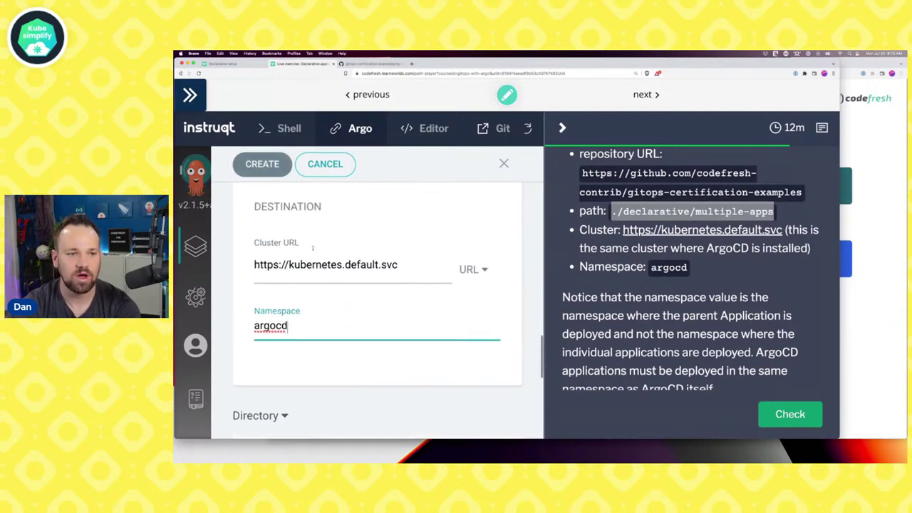
scroll(386, 214, up, 5)
scroll(386, 214, up, 5)
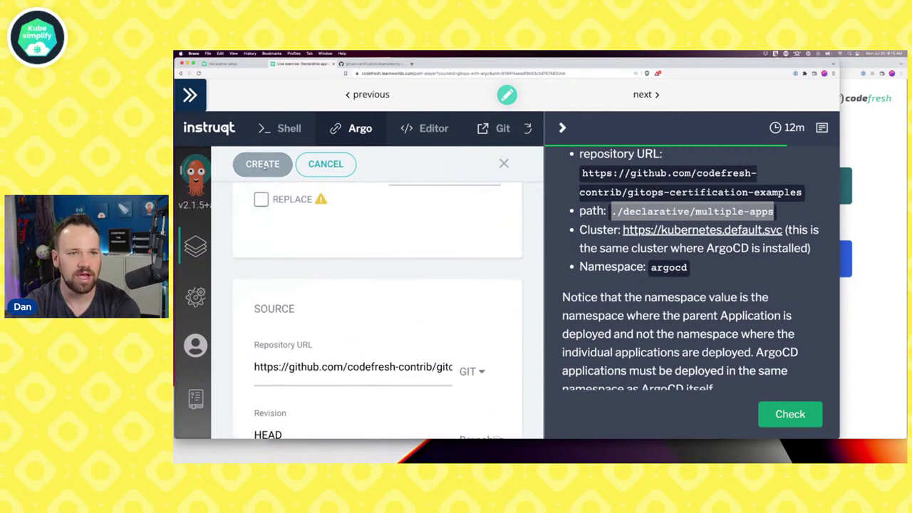
click(269, 165)
Open the declarative/multiple-apps folder of the gitops-certification-examples repository on GitHub to see its application manifests
click(371, 64)
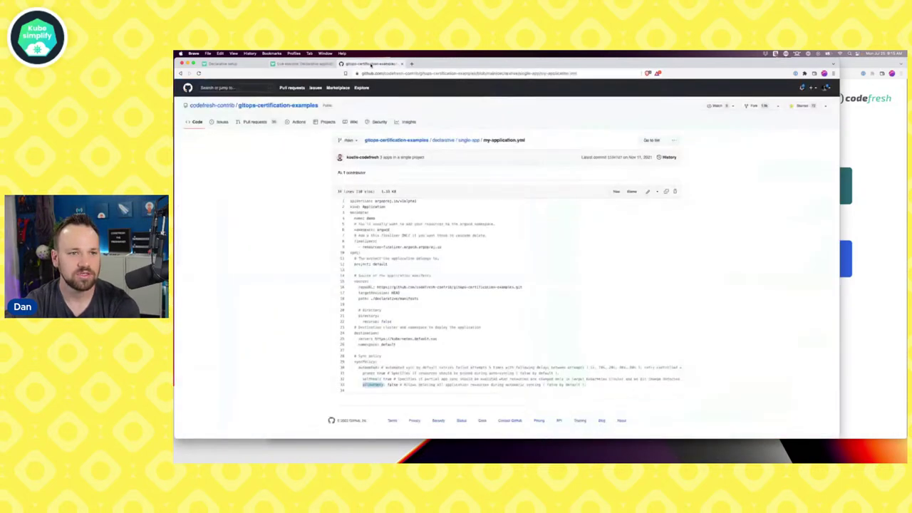
click(443, 140)
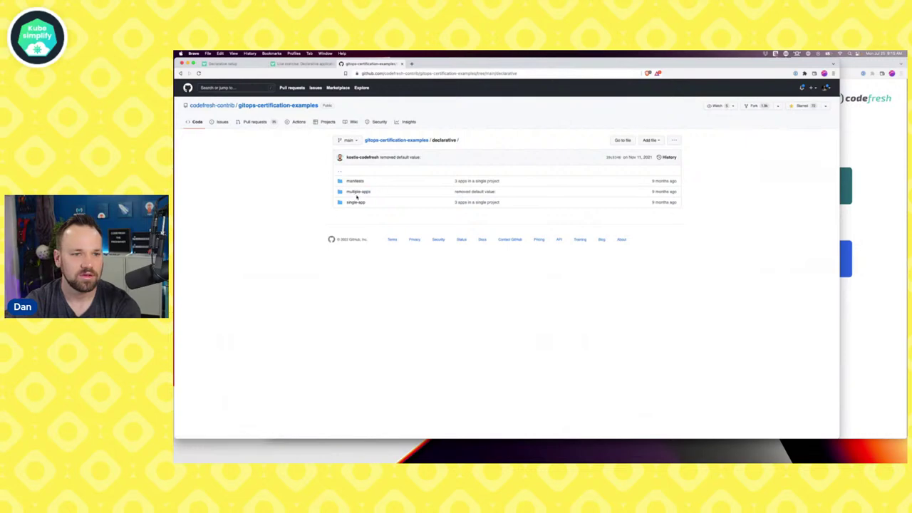
click(357, 192)
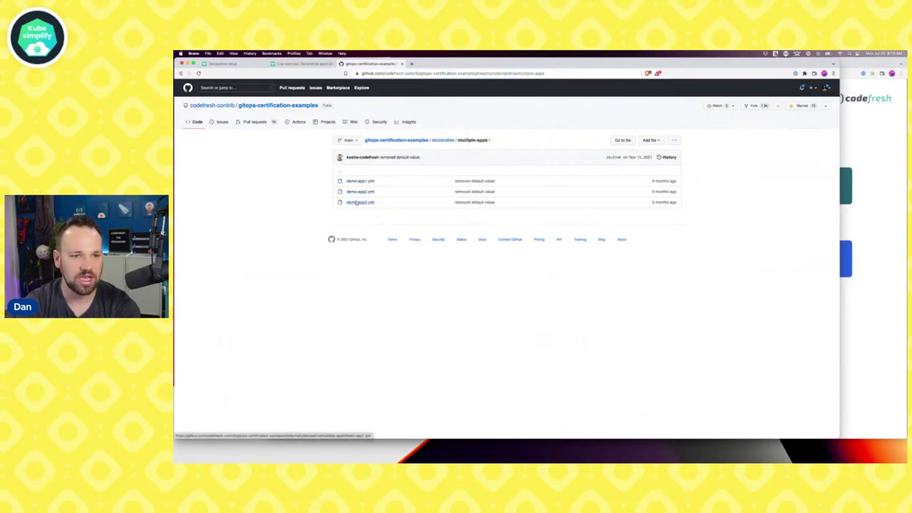
Return to the Argo CD applications overview, reduce the page zoom and collapse the lab instructions to view all application cards
click(300, 64)
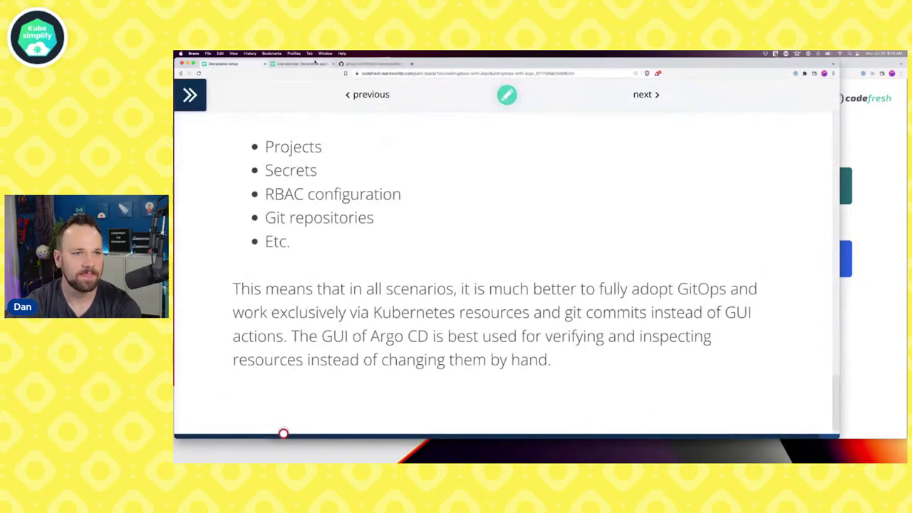
scroll(433, 246, down, 3)
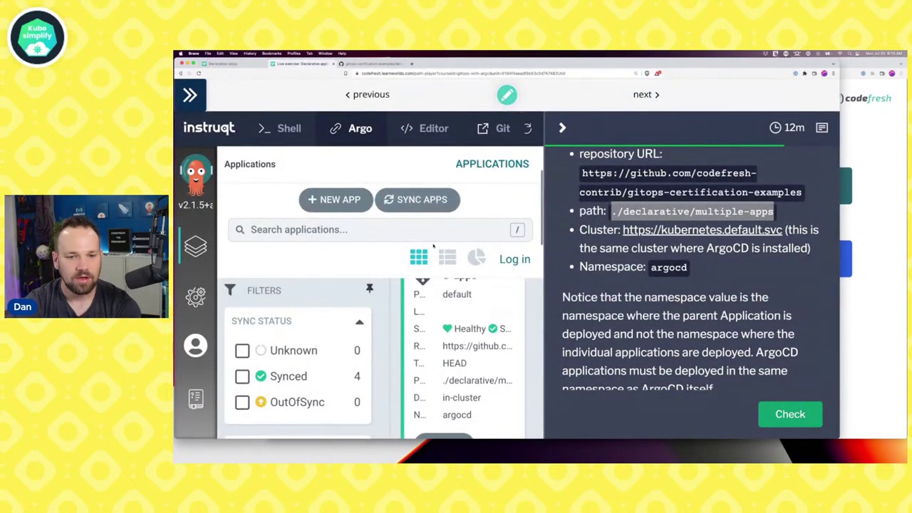
scroll(433, 246, down, 4)
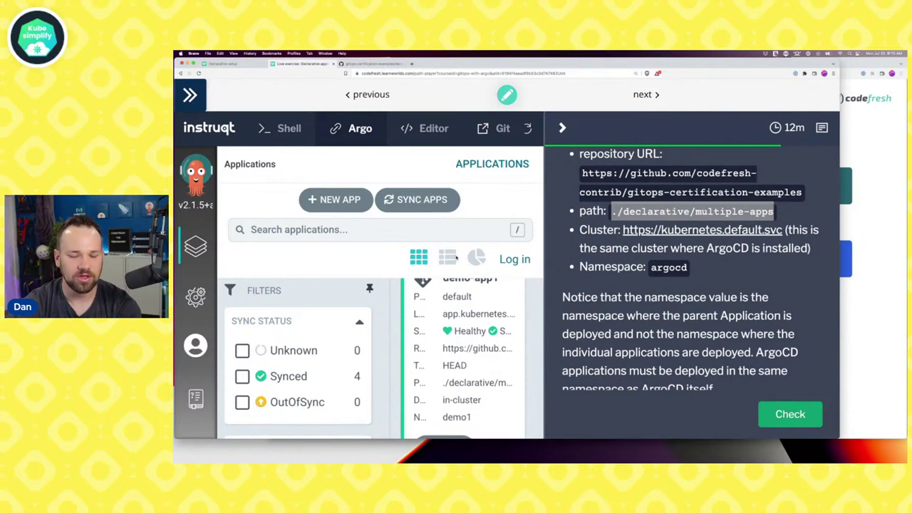
key(super+minus)
key(super+minus)
key(super+minus)
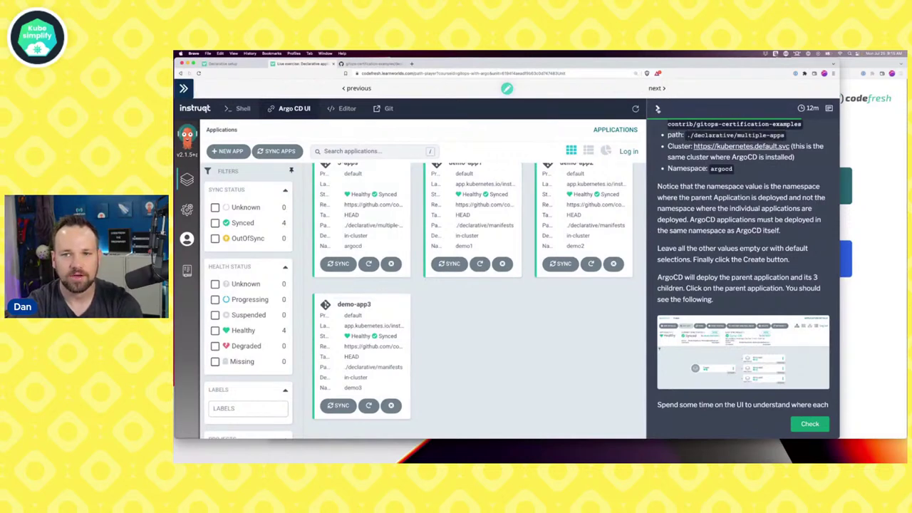
click(658, 108)
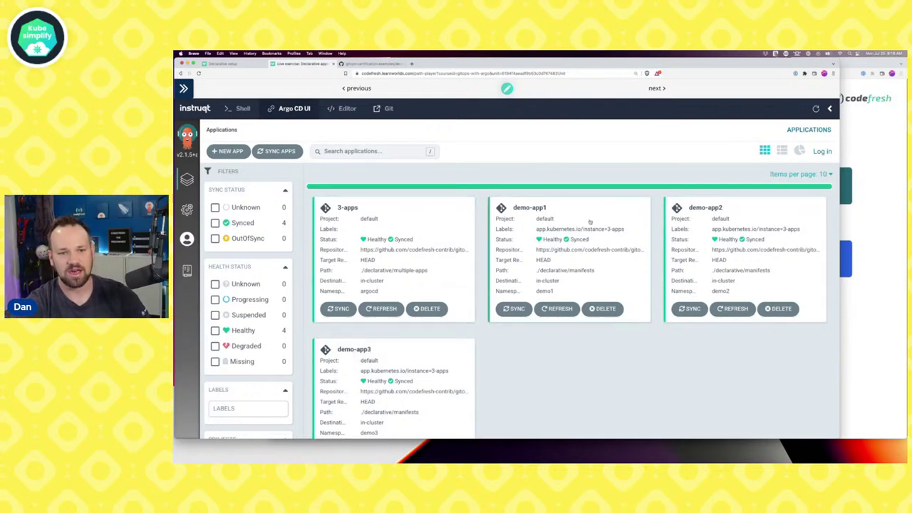
Delete the demo-app1 application with Foreground propagation, confirming with its name
click(608, 309)
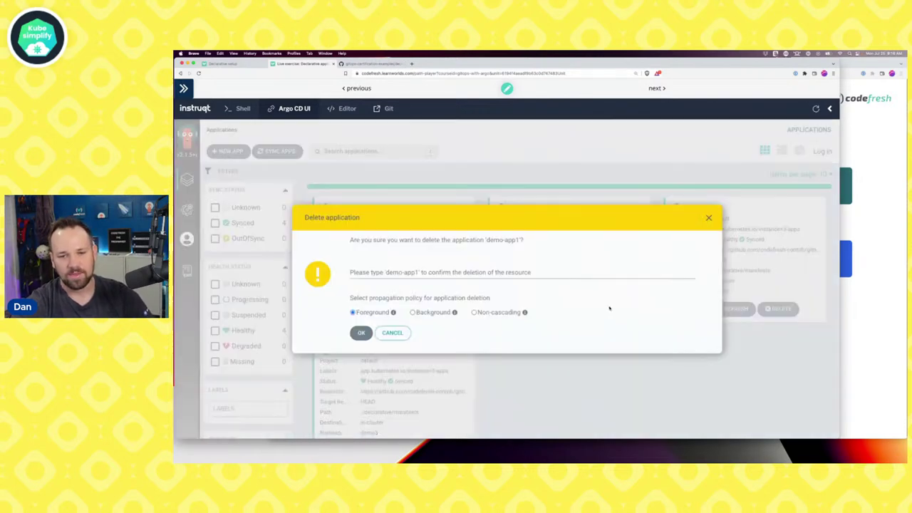
click(421, 273)
text(emo-app1)
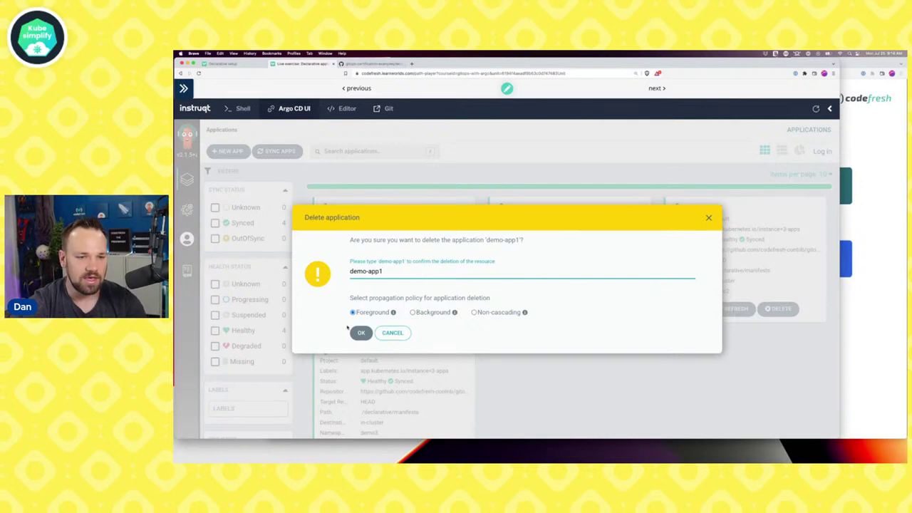
click(361, 333)
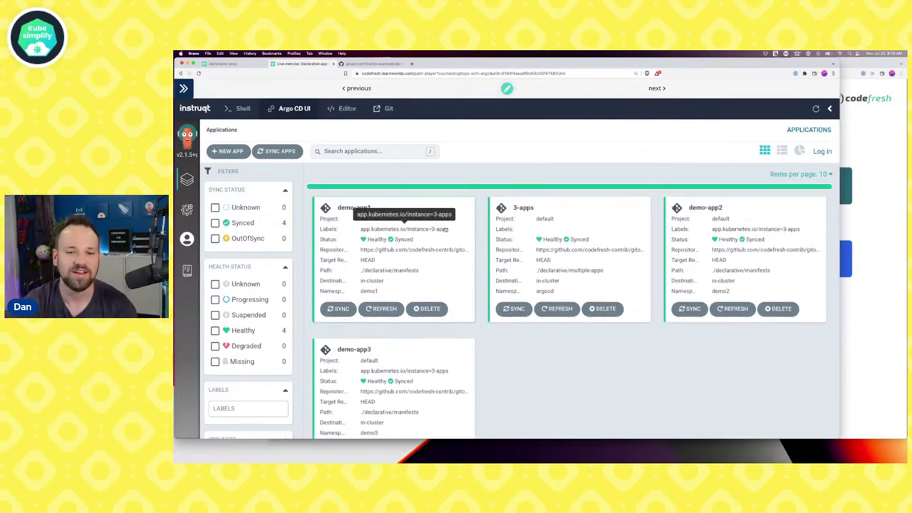
click(385, 64)
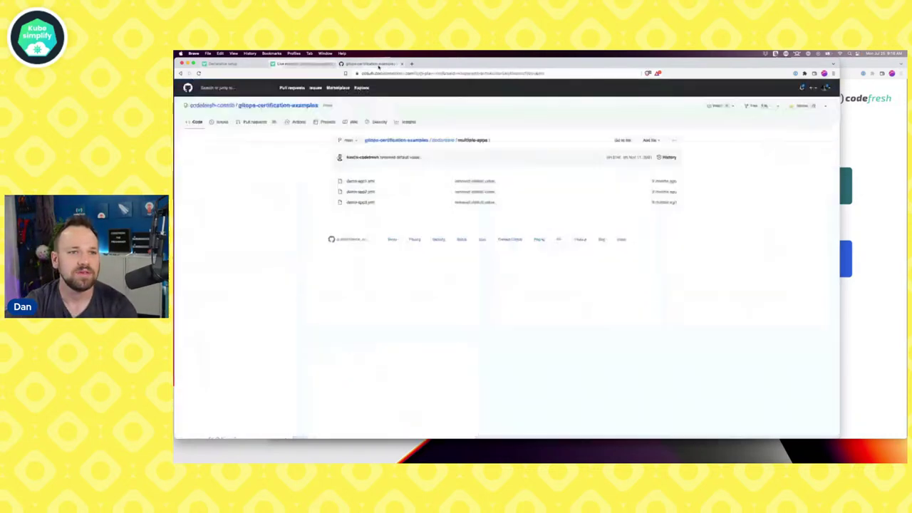
click(303, 63)
click(250, 64)
click(303, 63)
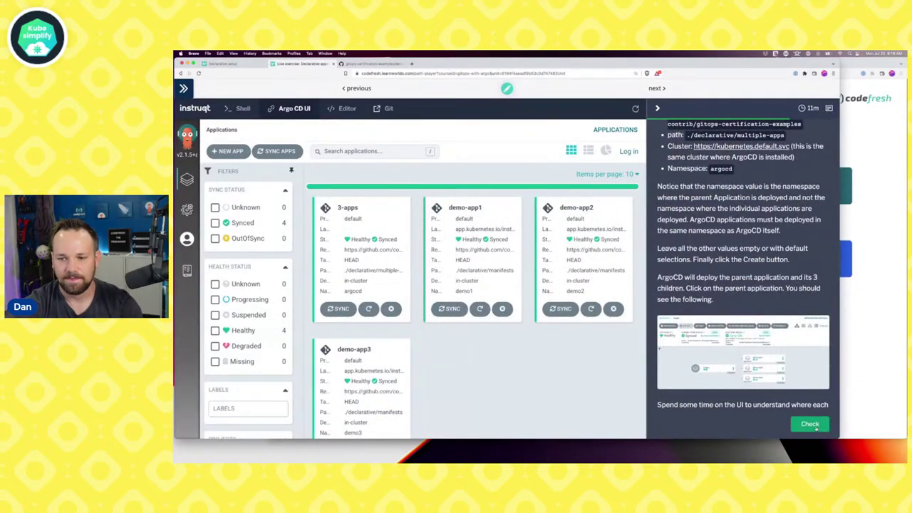
Inspect the resource tree of the 3-apps parent application and of its child demo-app1, and return to the applications list
click(360, 292)
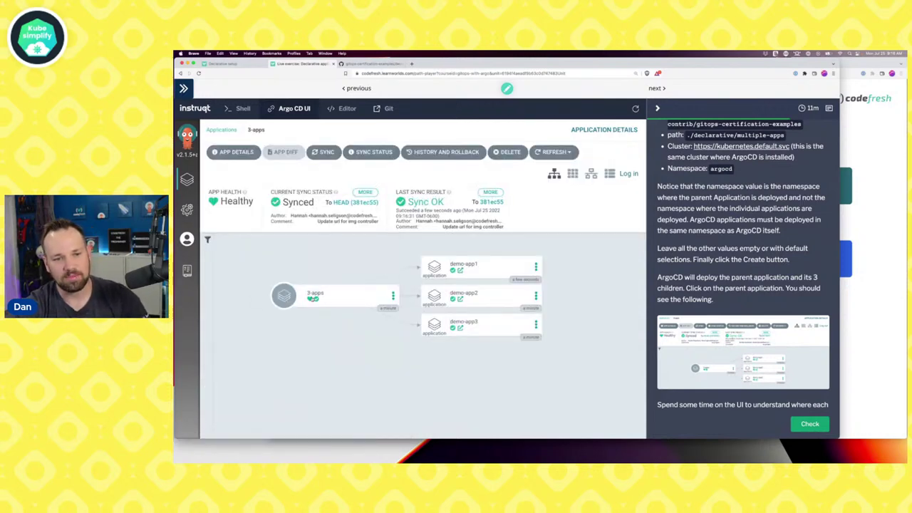
click(461, 273)
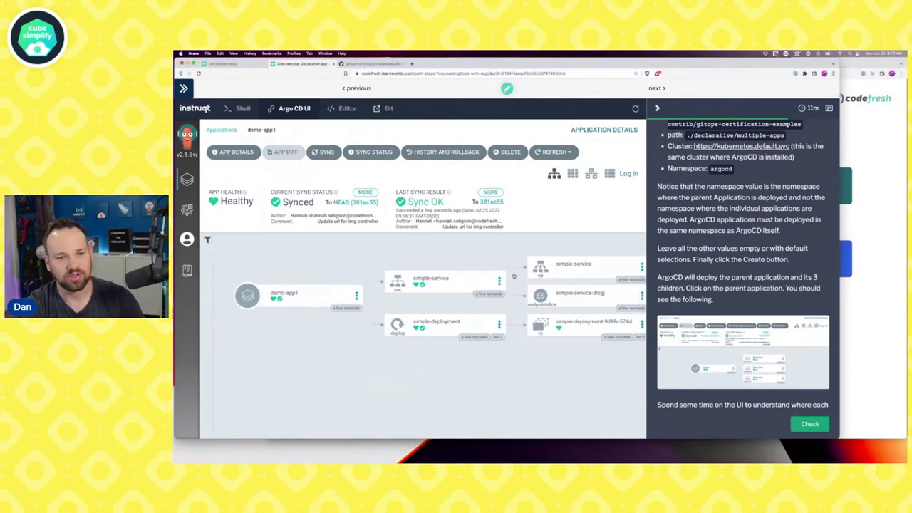
click(221, 130)
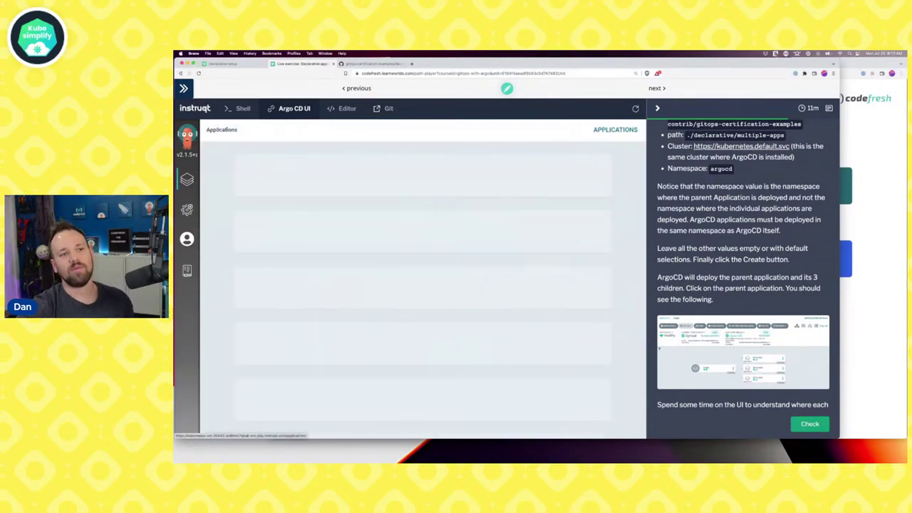
Submit the declarative applications exercise for checking, and open the live exercise on Helm deployments from the course outline
click(826, 425)
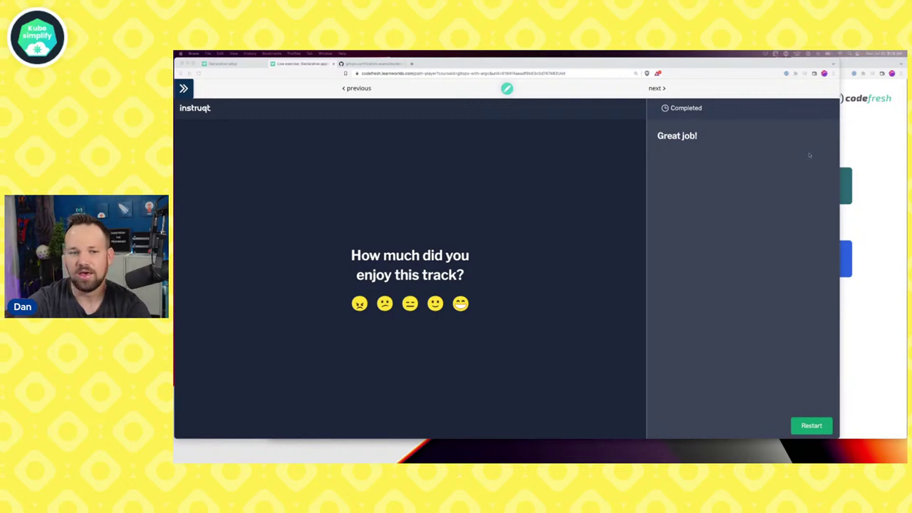
click(378, 103)
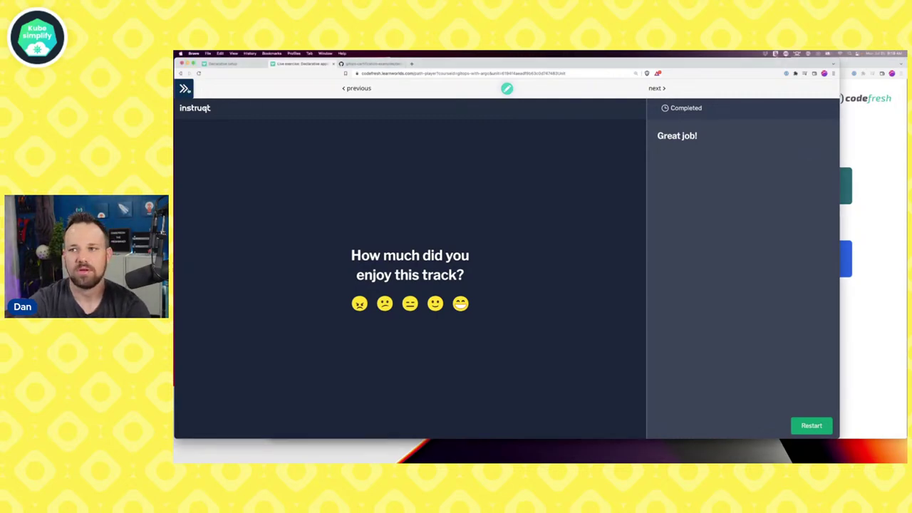
click(185, 88)
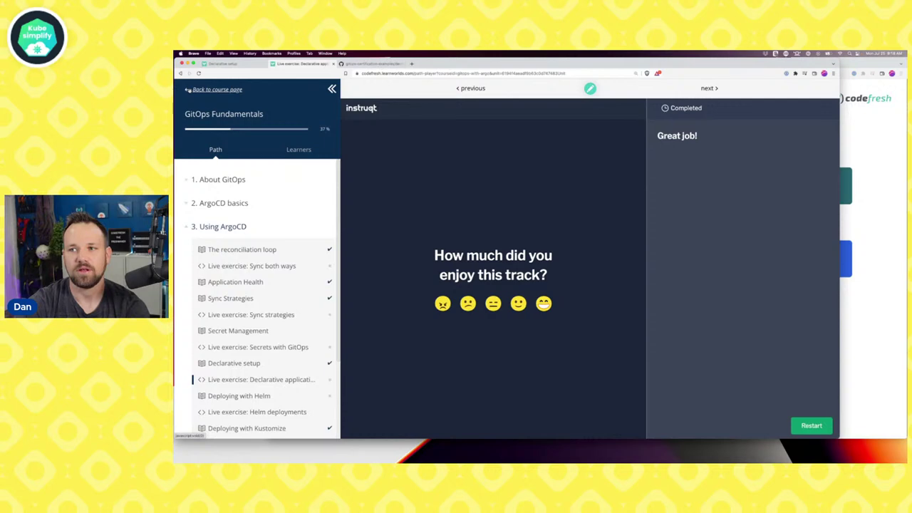
scroll(303, 269, down, 2)
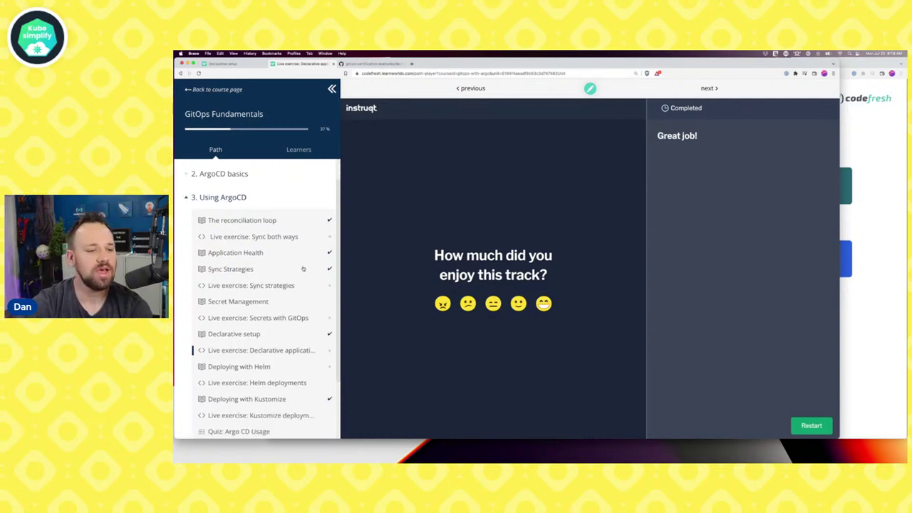
scroll(303, 269, down, 3)
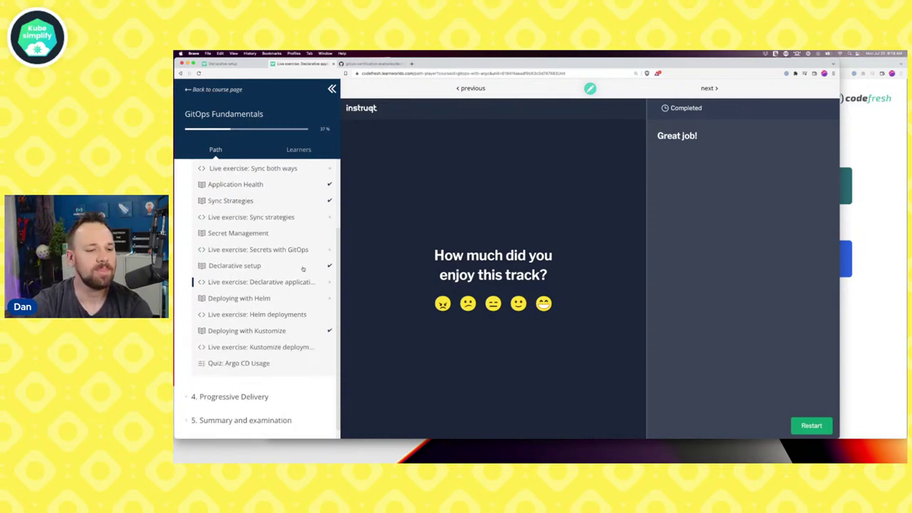
click(236, 314)
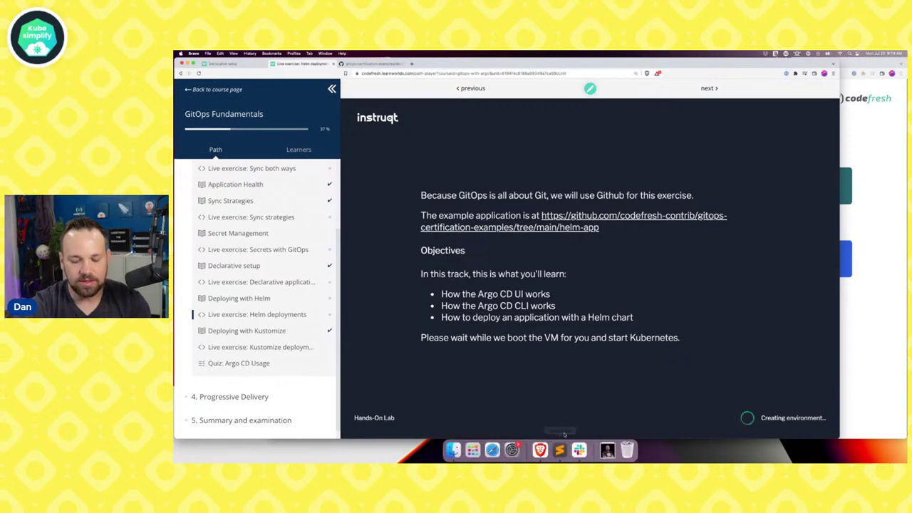
Open Terminal and change to the ~/Github/example-repo-structure directory
key(super+space)
text(terminal)
key(Return)
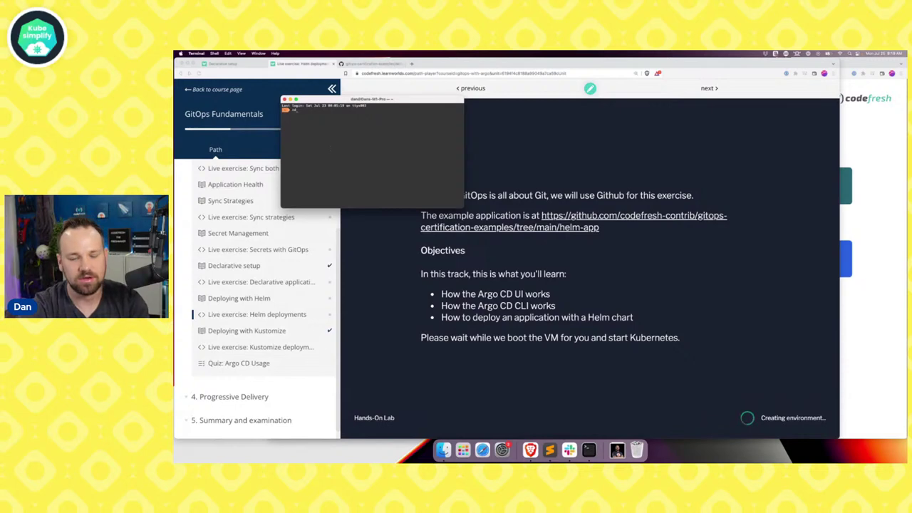
text(cd ~/Git)
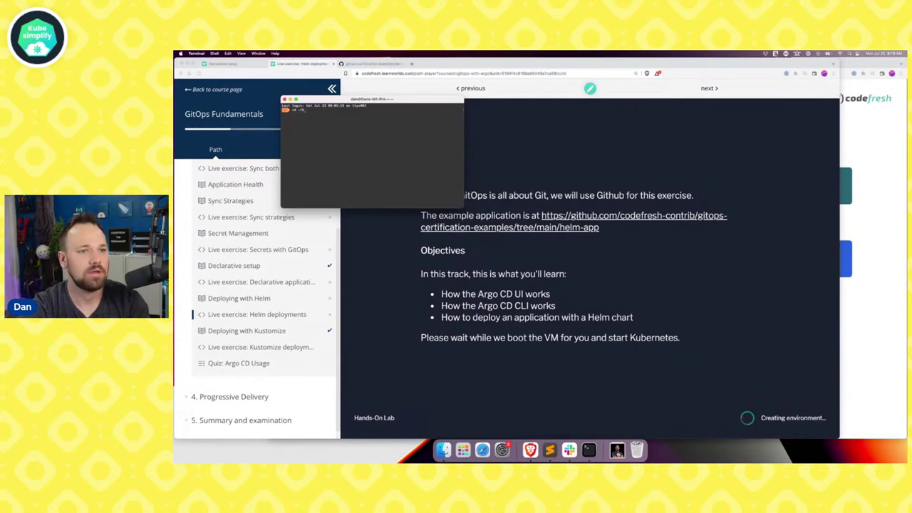
key(Tab)
text(ex)
key(Tab)
key(Return)
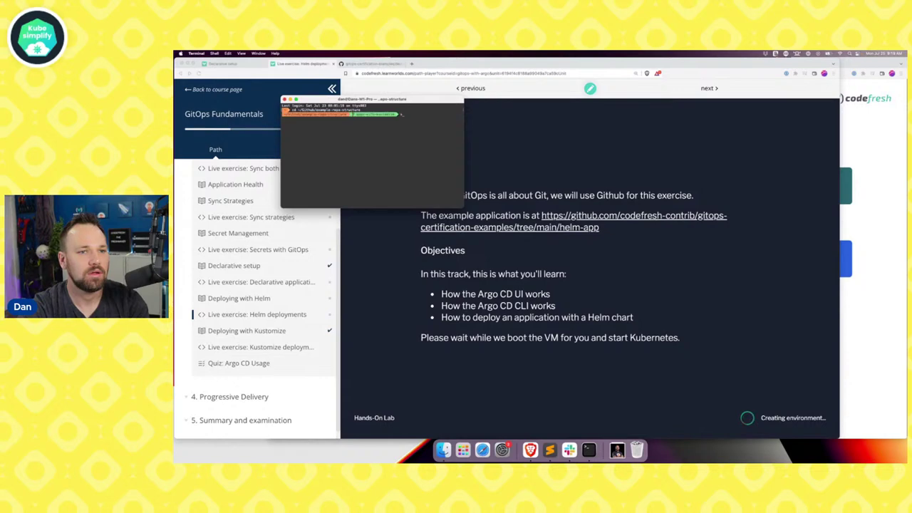
Open the current directory in Sublime Text with "subl .", widen and reposition the editor window, and expand the apps folder
key(Return)
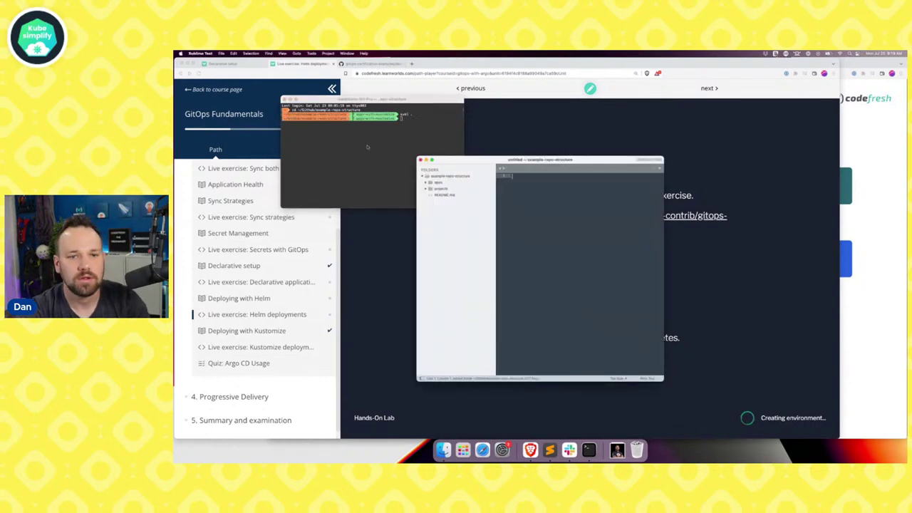
drag(417, 242, 237, 243)
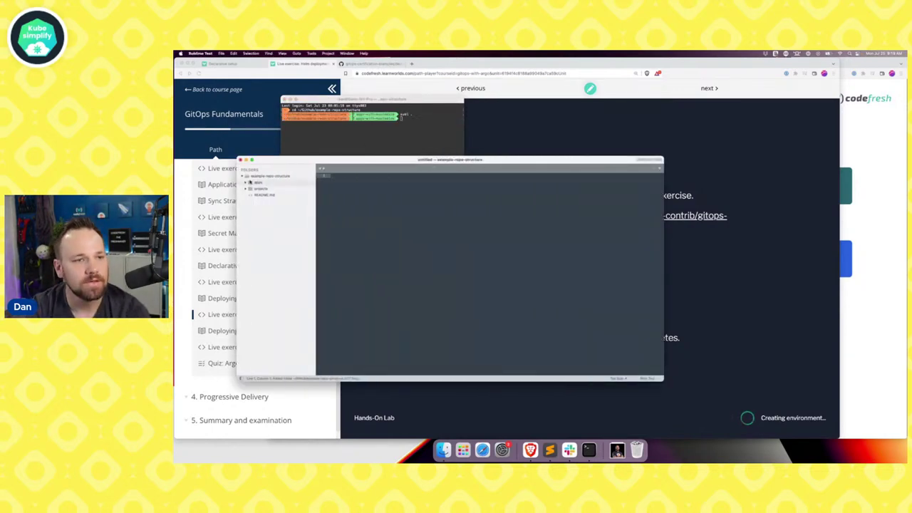
drag(271, 161, 375, 210)
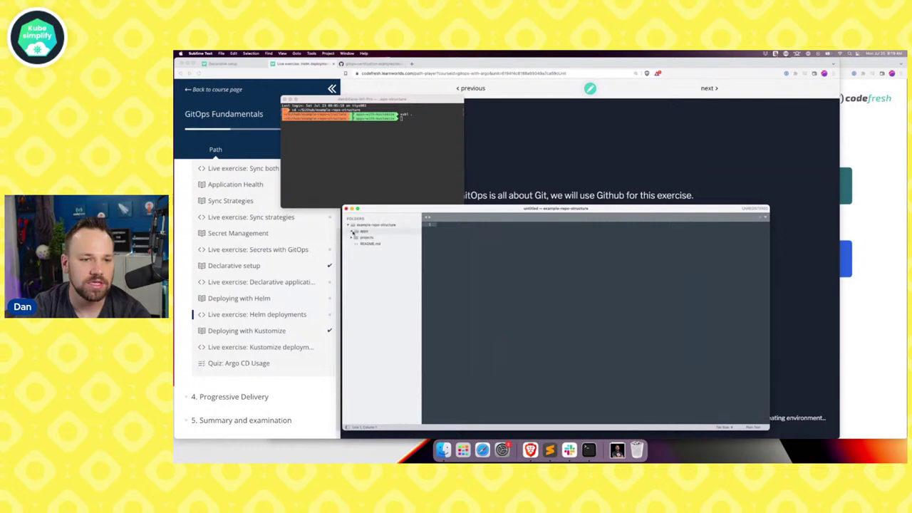
click(352, 231)
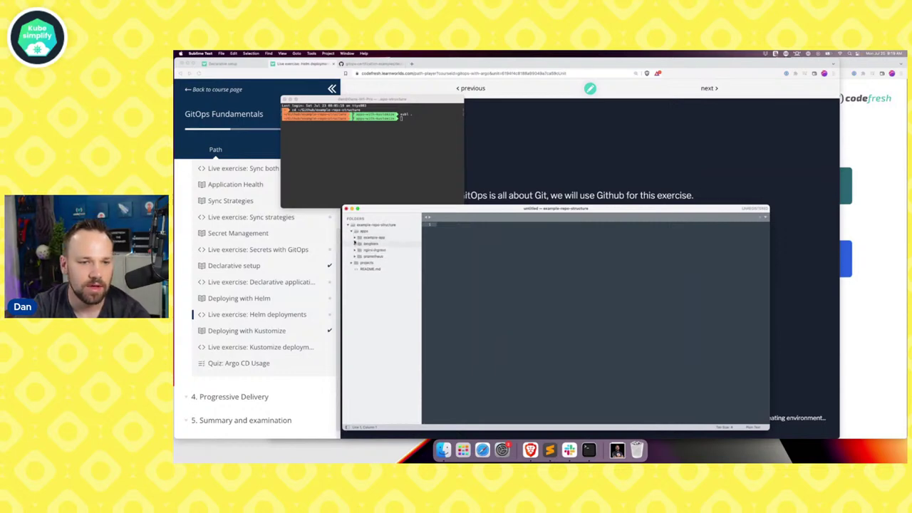
Reposition the editor window and expand the nginx-ingress app down to its overlays/cluster-east folder
click(355, 250)
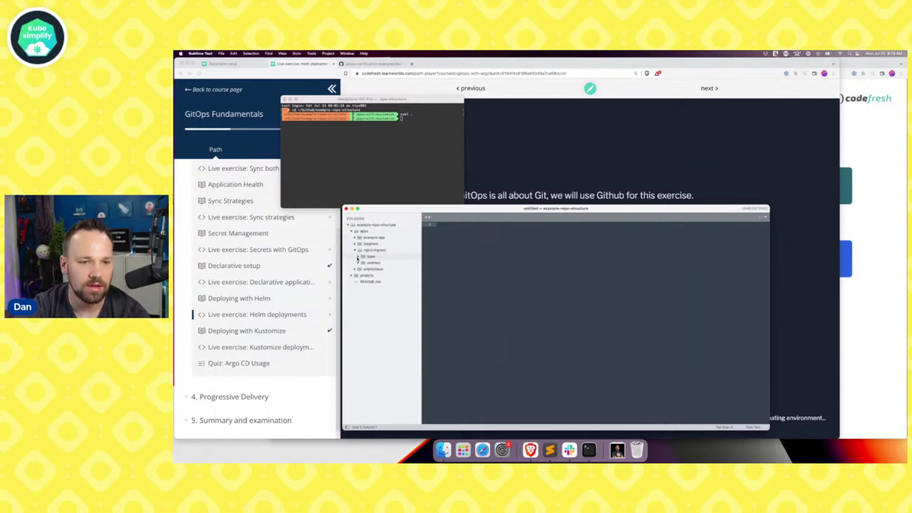
drag(507, 210, 684, 161)
click(659, 152)
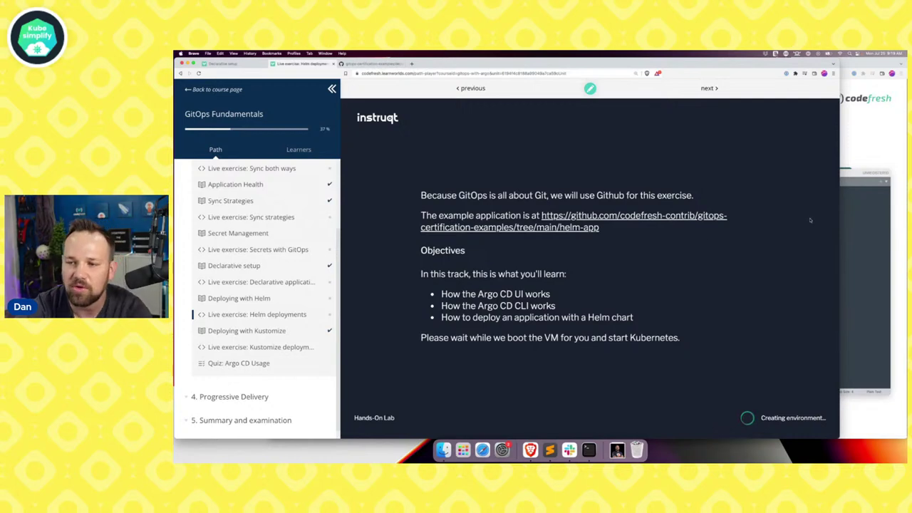
click(852, 218)
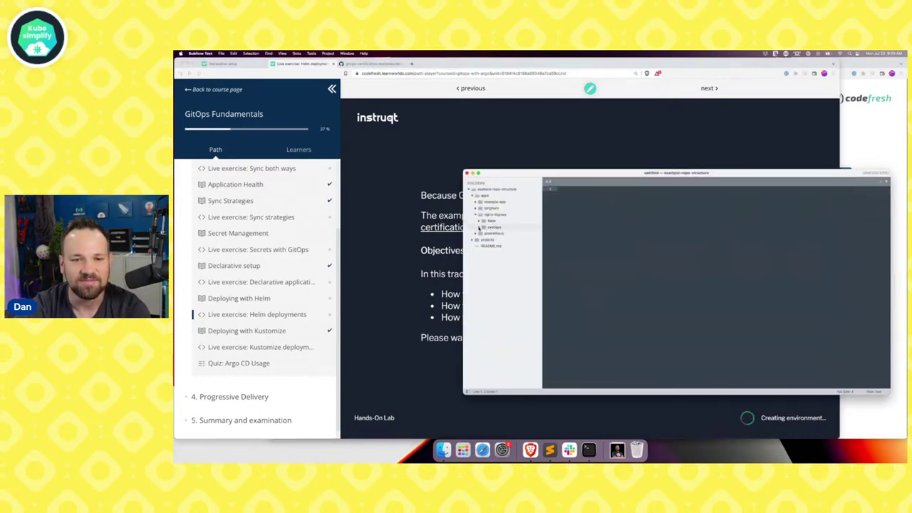
click(479, 227)
click(486, 233)
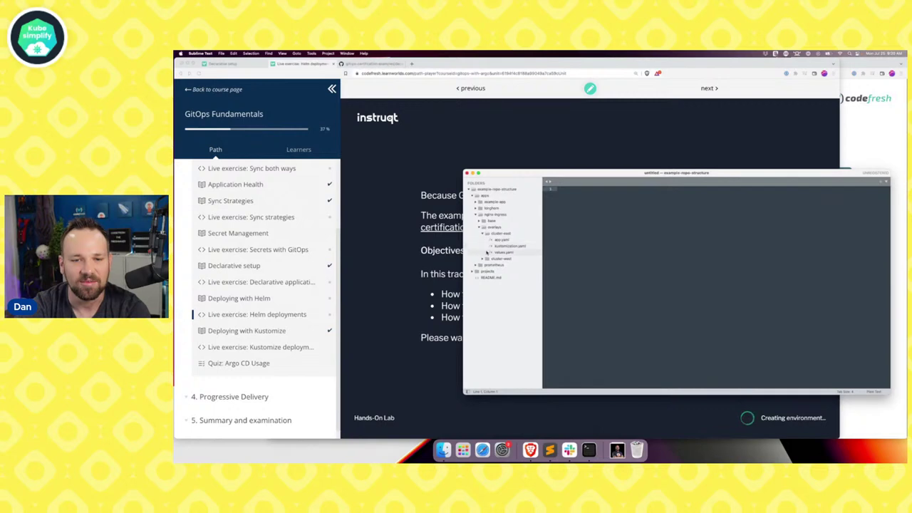
Open kustomization.yaml in cluster-east, highlight its Kustomization kind and the valuesFile line, and shift the window slightly
click(504, 247)
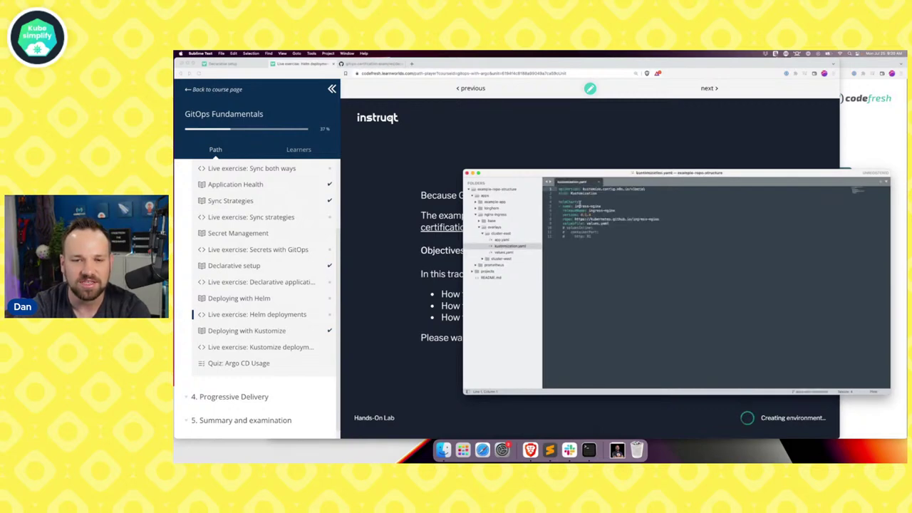
drag(570, 193, 604, 193)
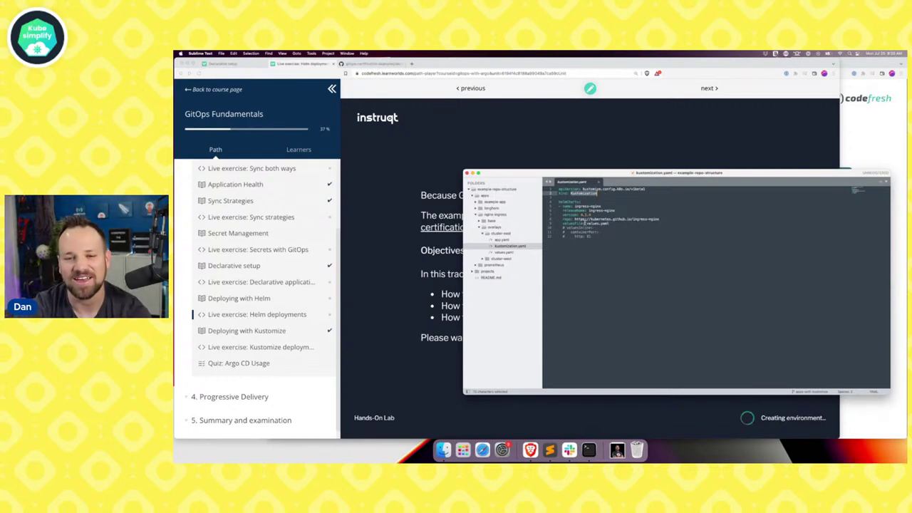
drag(563, 224, 611, 224)
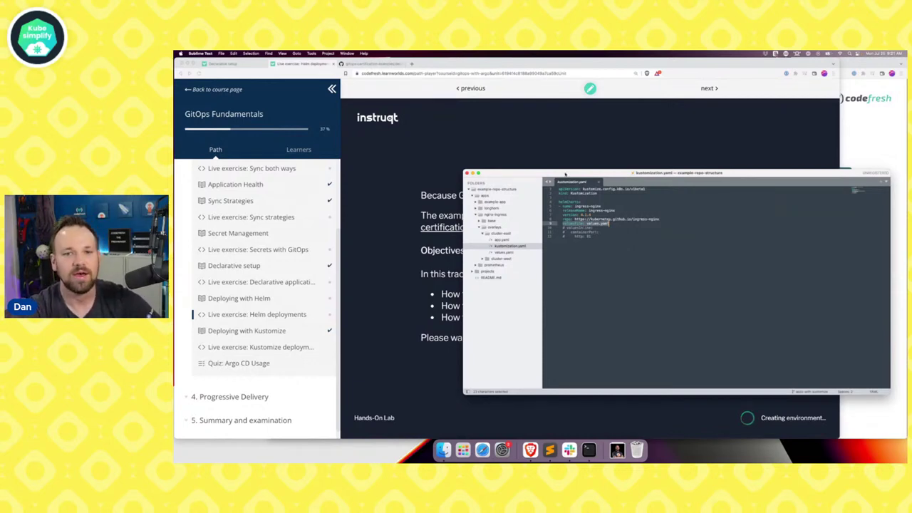
drag(565, 173, 561, 185)
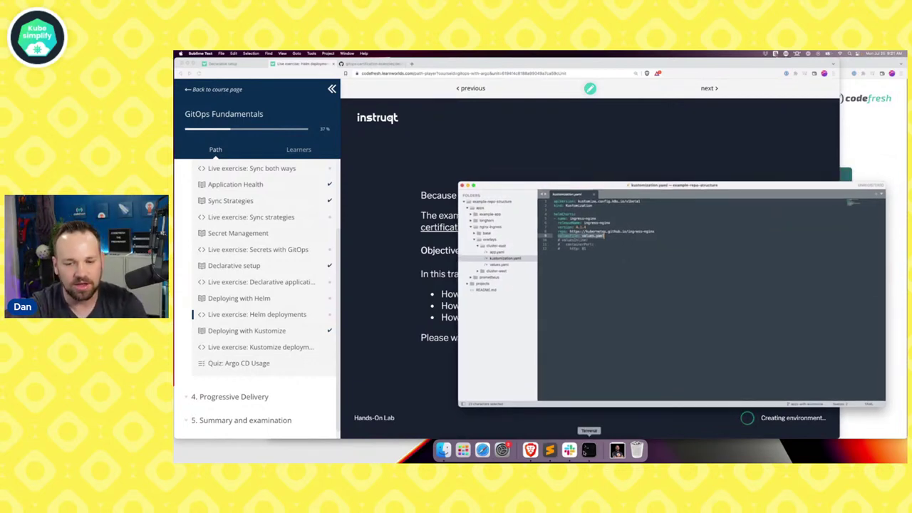
Switch to Terminal, change to the ~/Github/elite-cluster directory and open it in Sublime Text with "subl ."
click(589, 449)
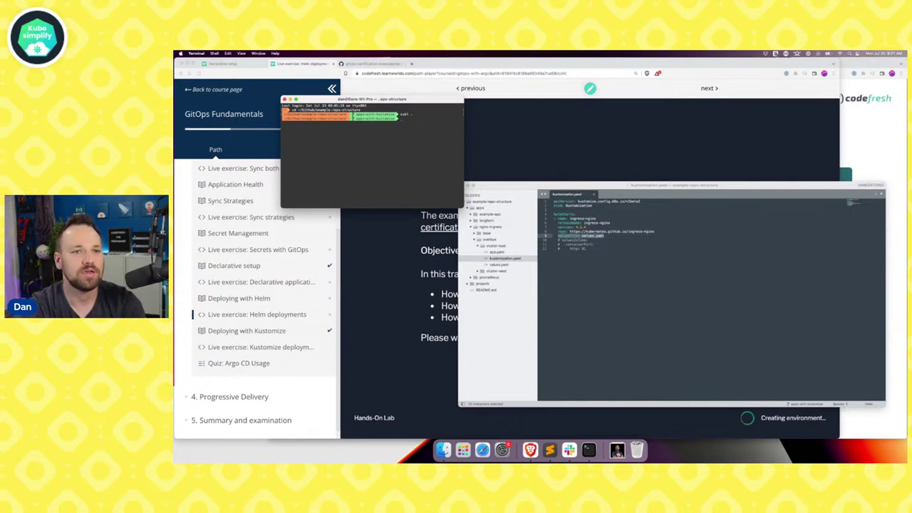
text(cd ~/Git)
key(Tab)
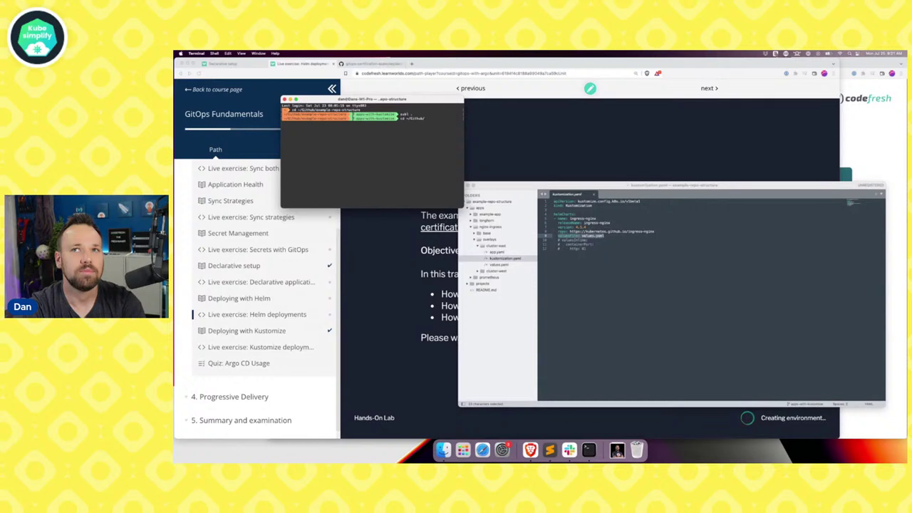
text(elite-cluster)
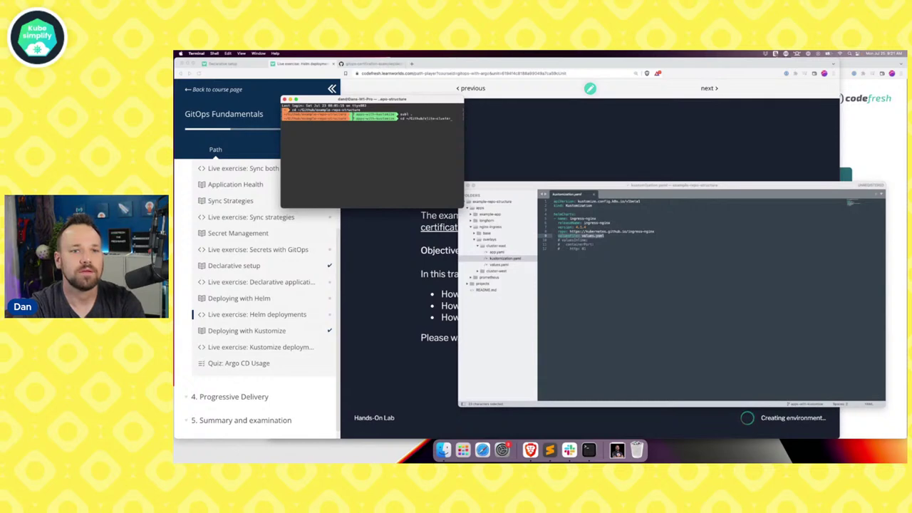
key(Return)
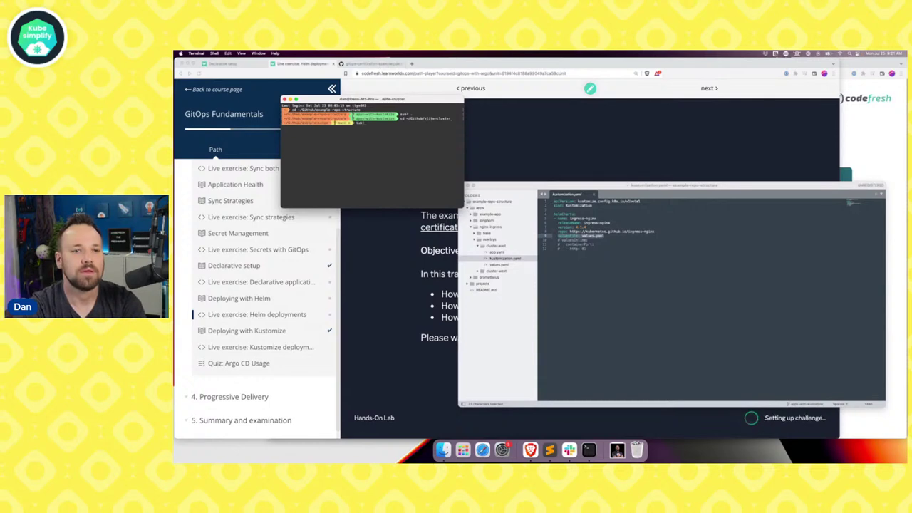
text(subl .)
key(Return)
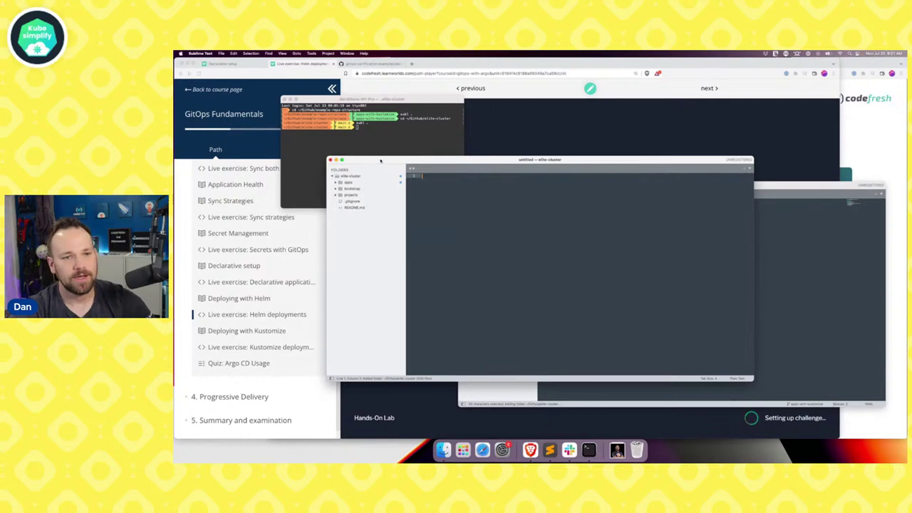
Move the elite-cluster editor window aside, expand the projects folder and open elite-cluster.yaml
drag(380, 161, 503, 170)
click(461, 205)
click(476, 211)
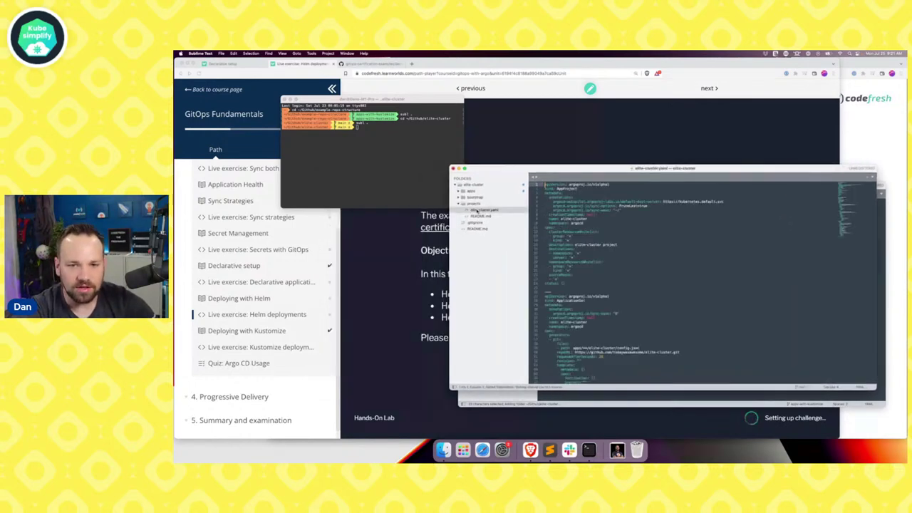
click(562, 216)
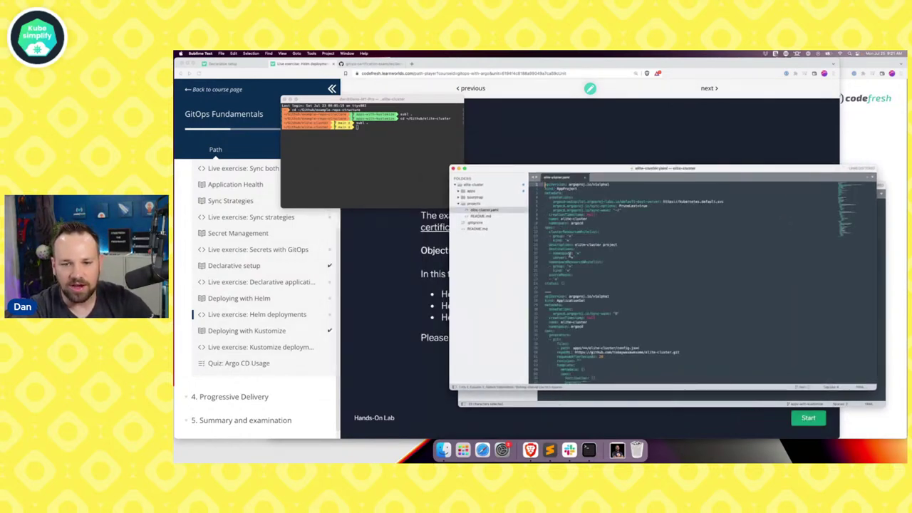
Examine the ApplicationSet kind and the git generator path apps/**/elite-cluster/config.json, and expand the apps folder
scroll(556, 221, down, 5)
drag(558, 225, 596, 226)
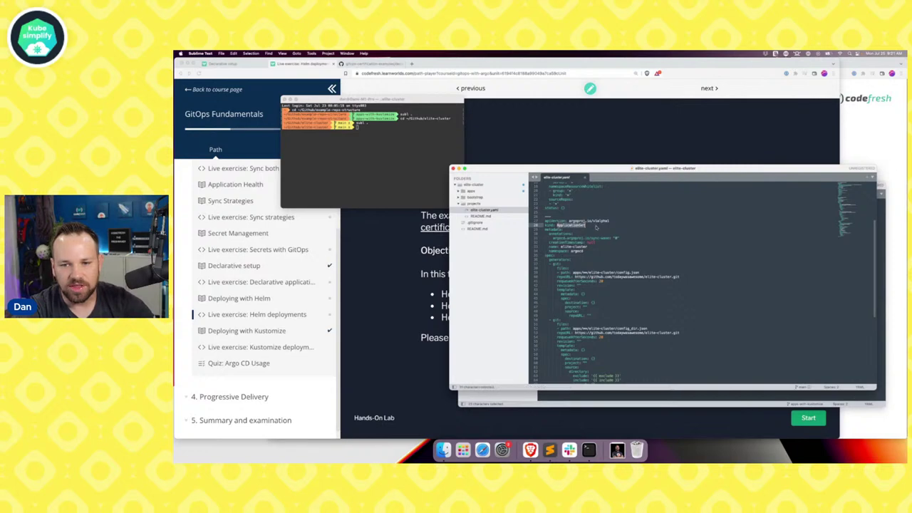
scroll(596, 227, down, 1)
scroll(595, 227, down, 1)
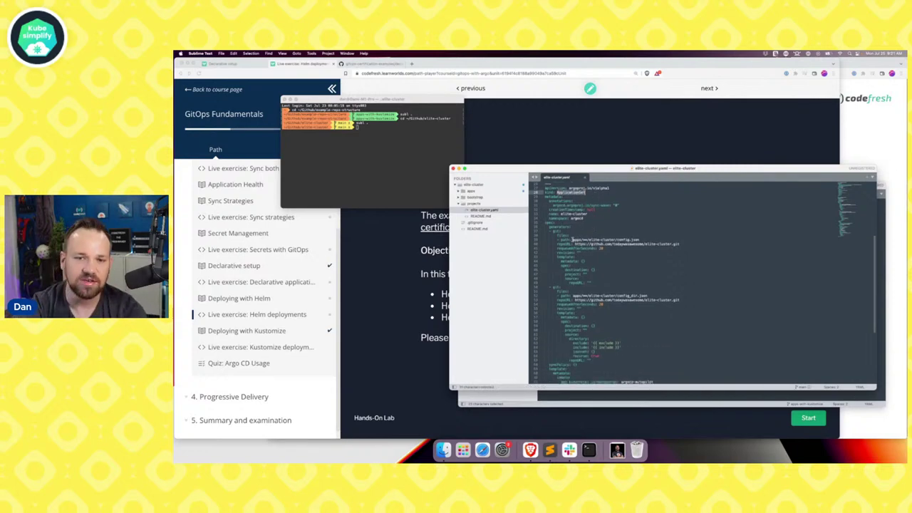
drag(572, 240, 664, 241)
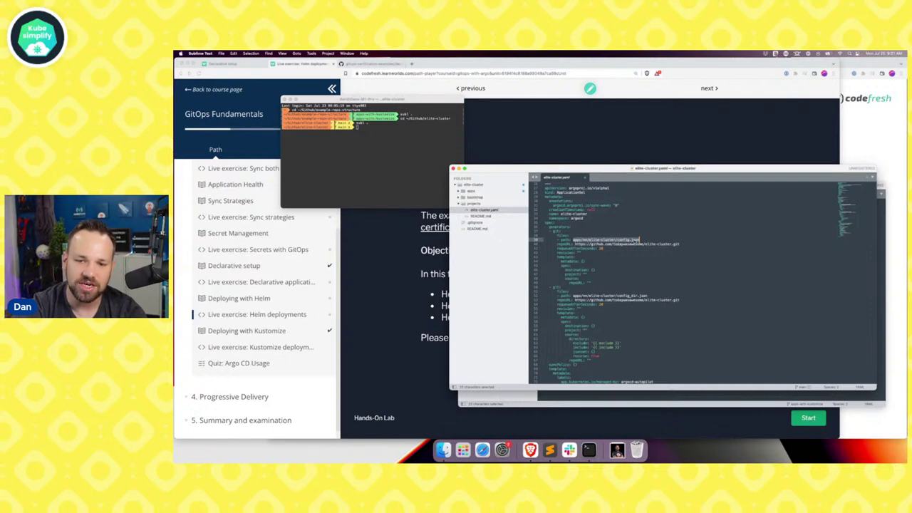
click(461, 192)
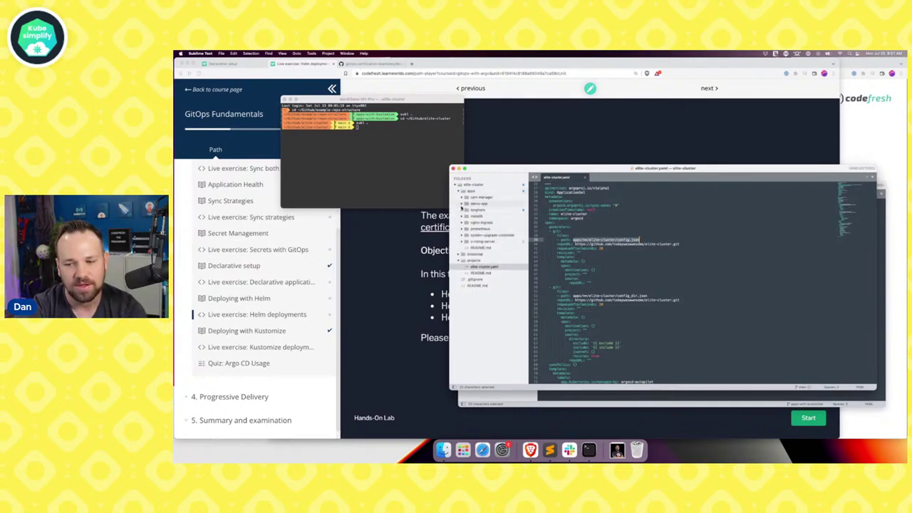
Return to the course in the browser and open the live exercise Blue/Green from the Progressive Delivery section
click(420, 284)
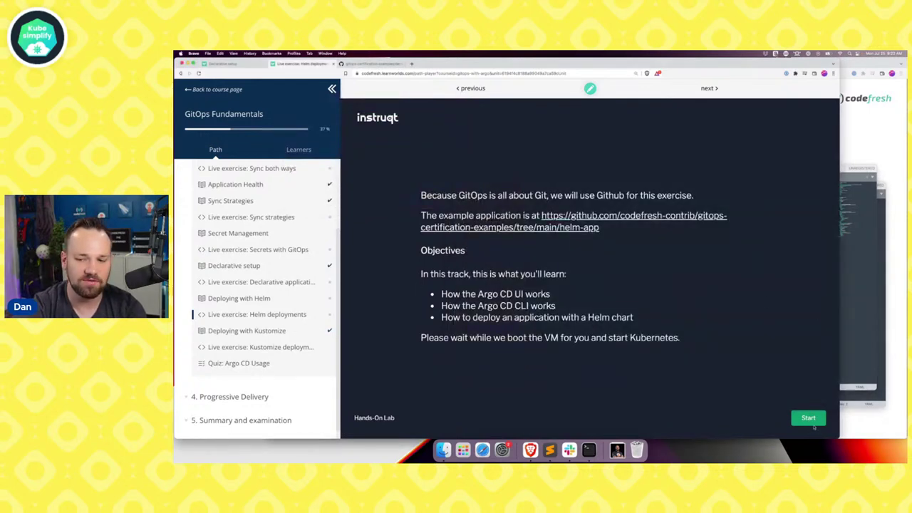
click(244, 397)
scroll(245, 397, down, 5)
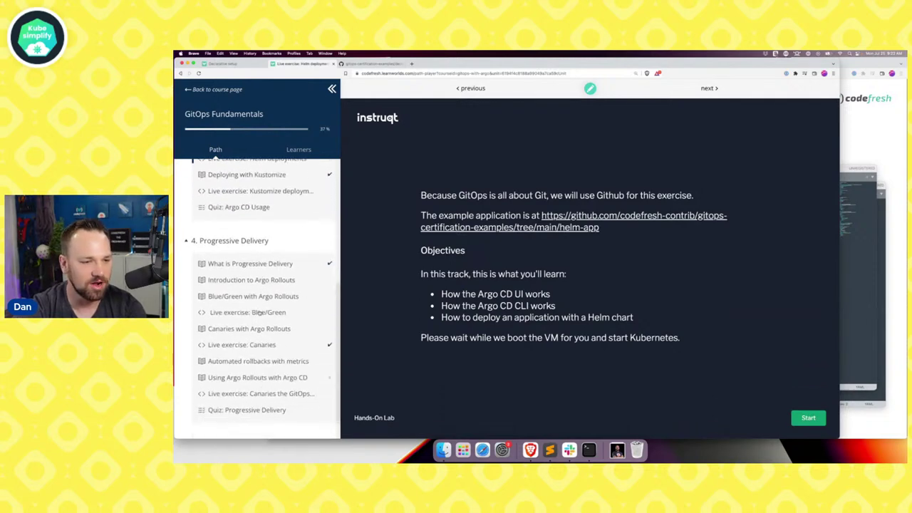
click(240, 313)
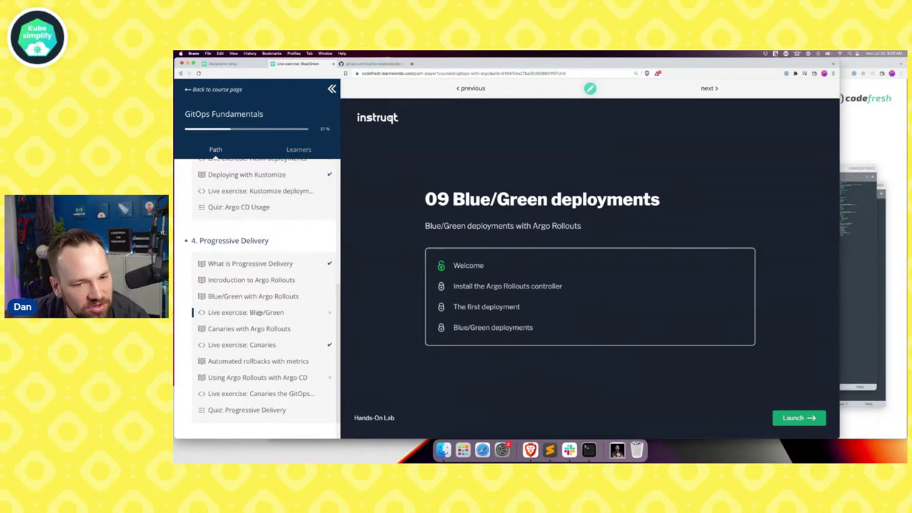
Launch the 09 Blue/Green deployments lab, open its blue-green-app example repository in a new tab, and start the challenge
click(792, 418)
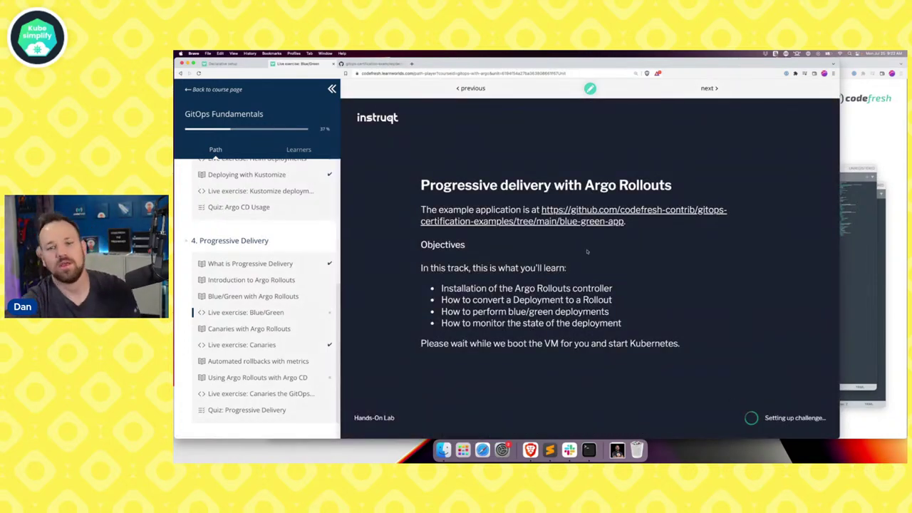
super+click(577, 223)
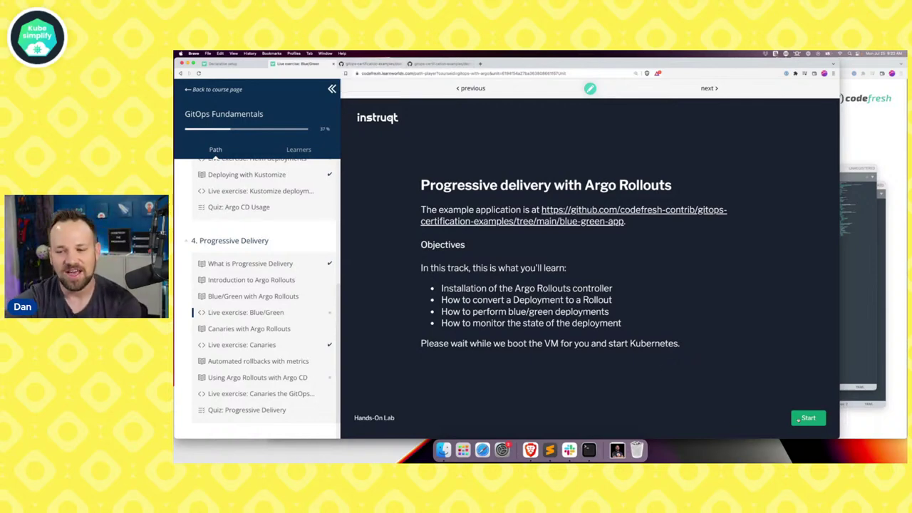
click(808, 418)
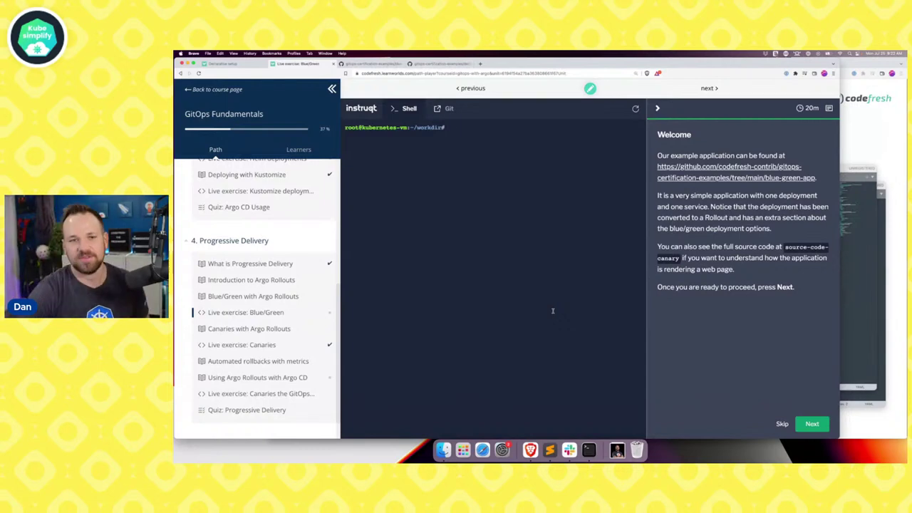
Collapse the course outline, enlarge the lab page and widen the shell pane beside the instructions
click(331, 89)
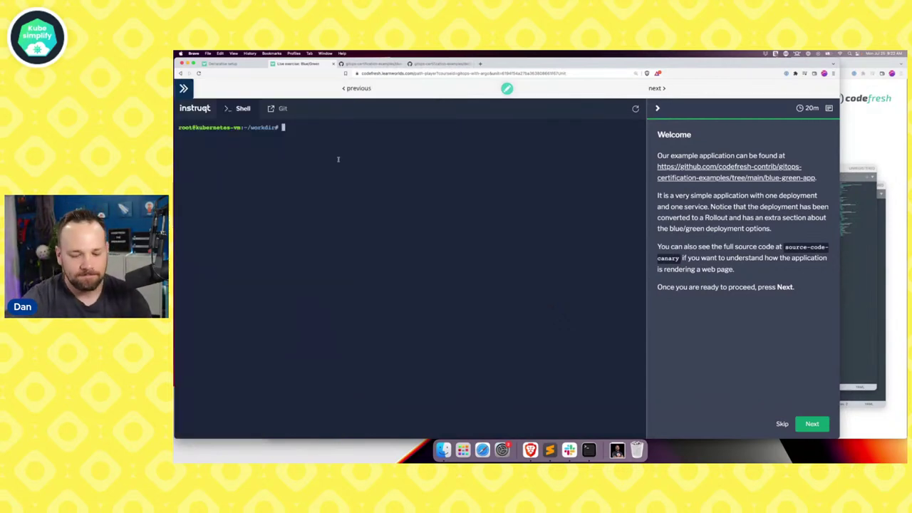
key(super+equal)
key(super+equal)
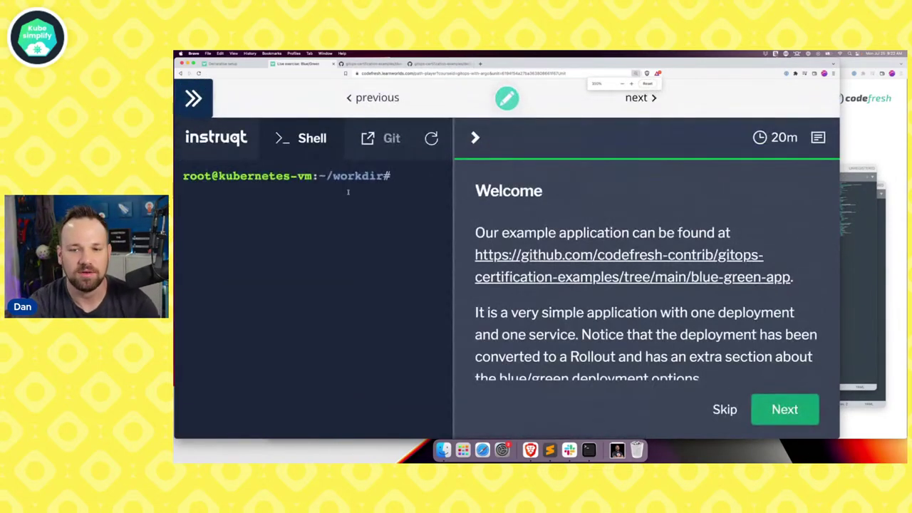
drag(455, 264, 583, 263)
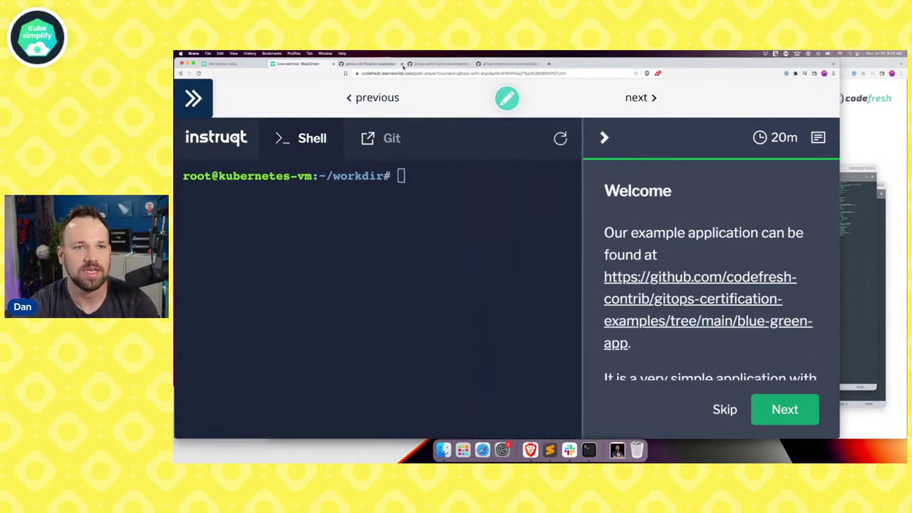
Examine the Rollout kind, name and blueGreen strategy in blue-green-app/rollout.yml on GitHub, view the app folder, and return to the lab
click(388, 65)
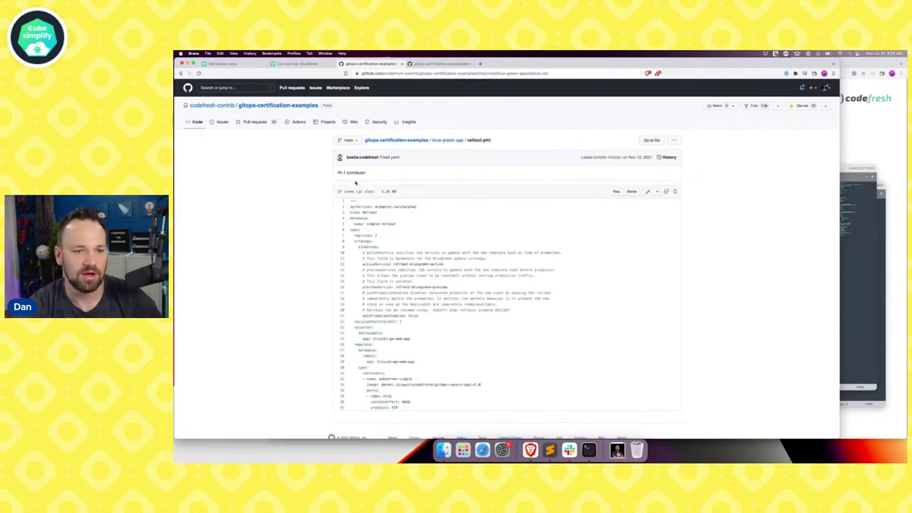
drag(366, 224, 412, 226)
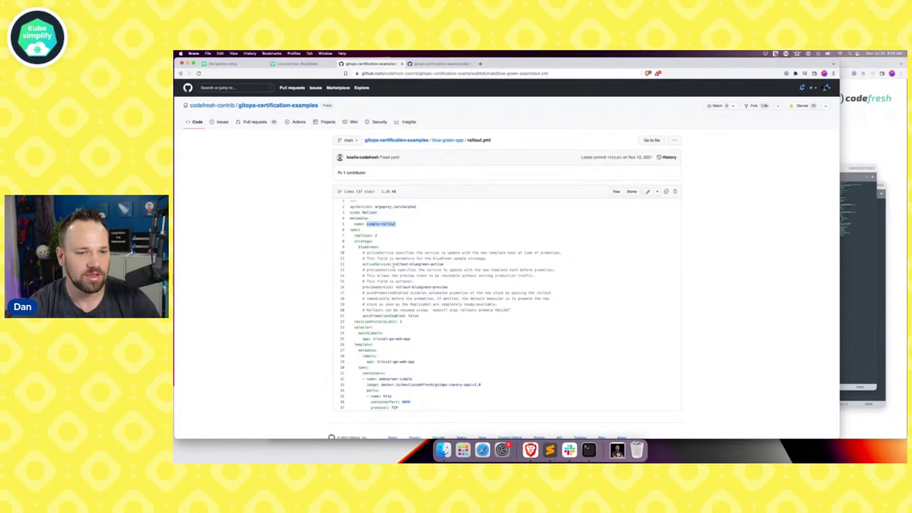
scroll(389, 279, down, 1)
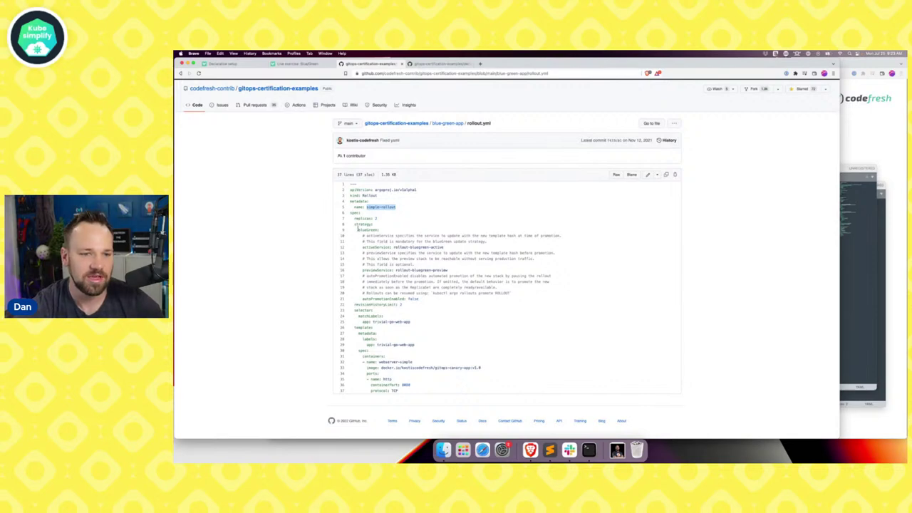
drag(358, 228, 382, 229)
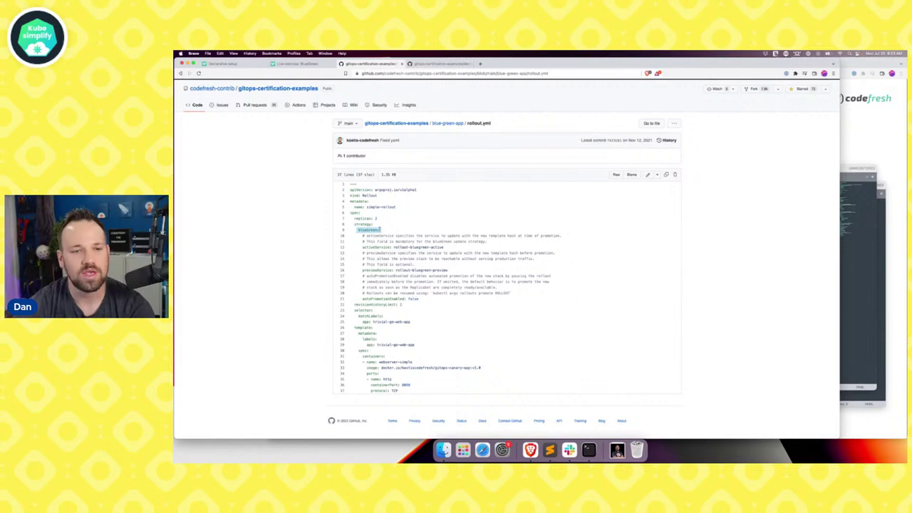
drag(362, 195, 379, 197)
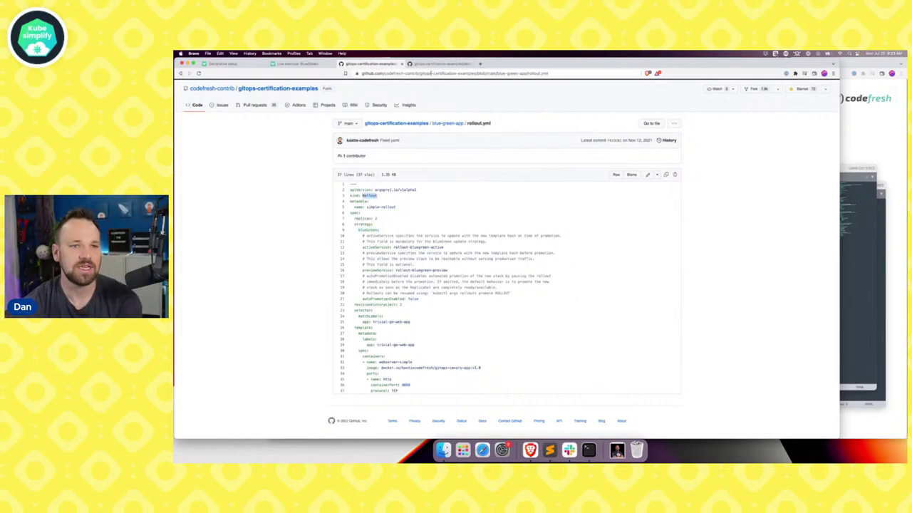
click(446, 123)
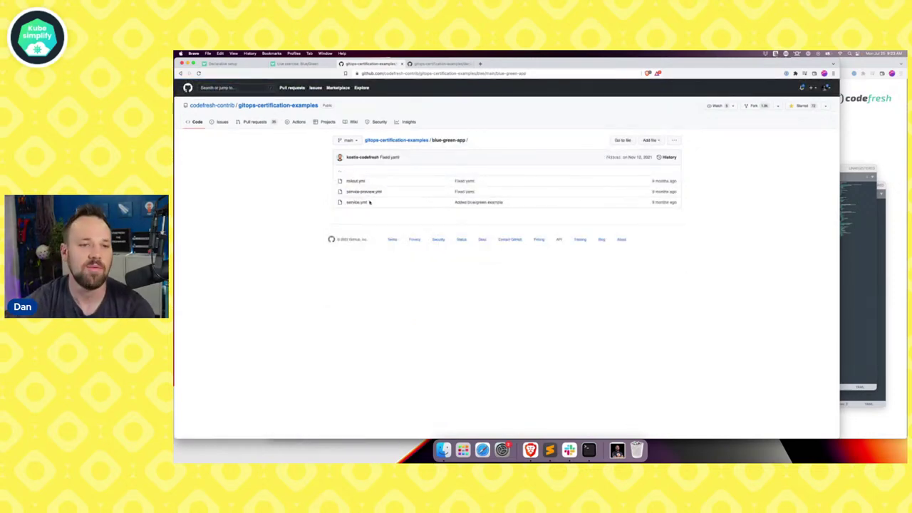
click(298, 63)
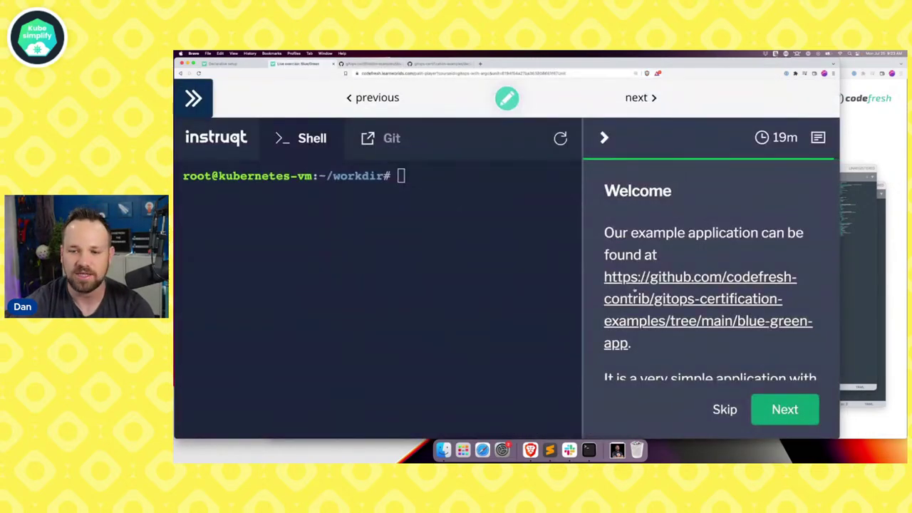
Read through the lab's Welcome instructions, proceed to the next challenge and start it once Argo CD is set up
scroll(634, 290, down, 5)
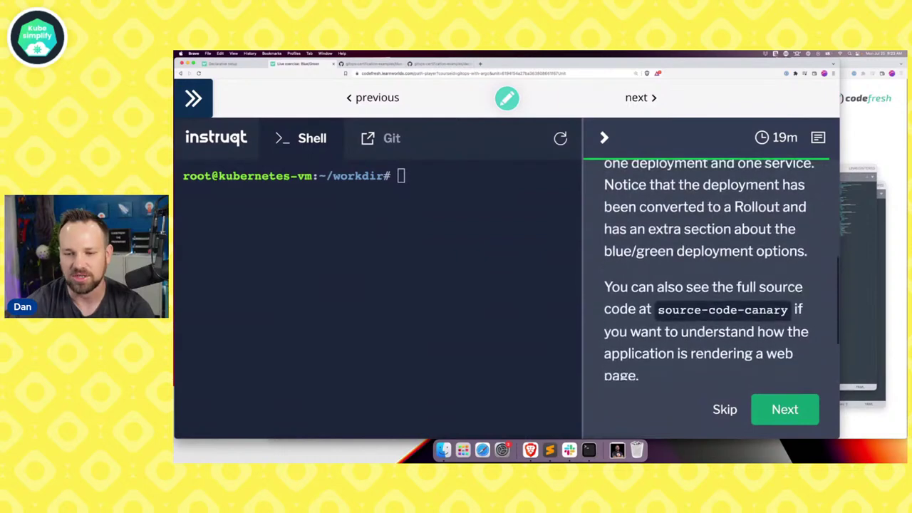
scroll(713, 286, down, 3)
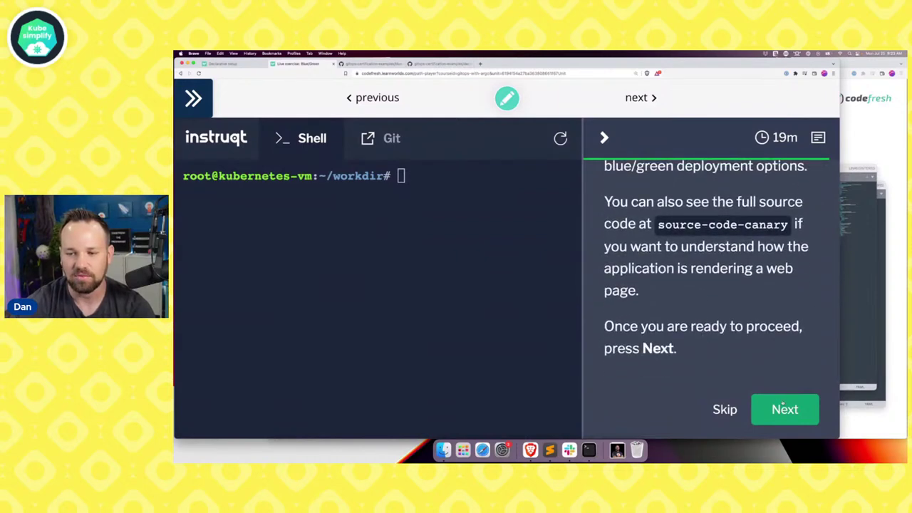
click(784, 406)
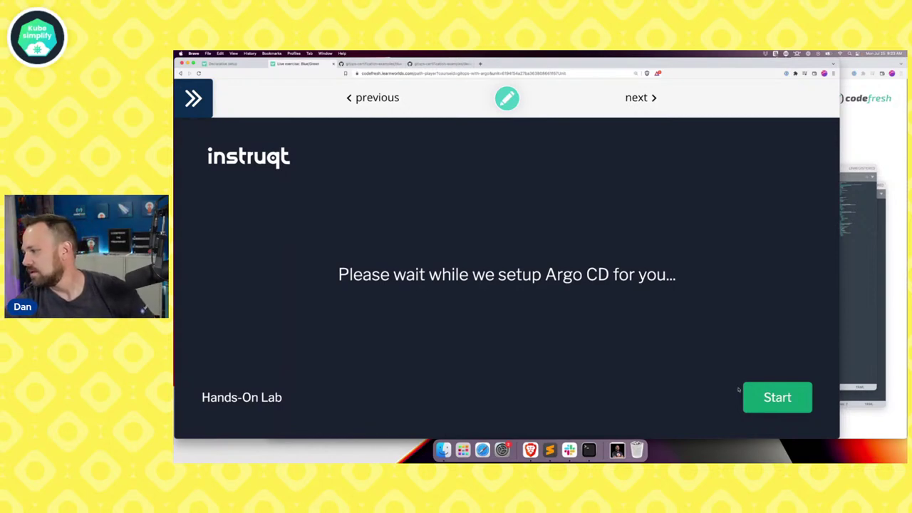
click(745, 389)
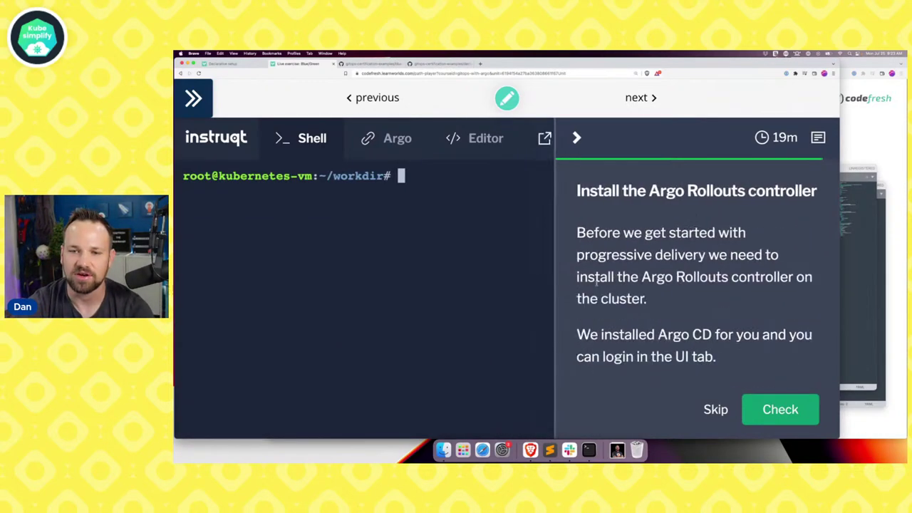
Following the controller installation instructions, begin a new Argo CD application named argo-rollouts-controller in the default project
drag(621, 190, 764, 191)
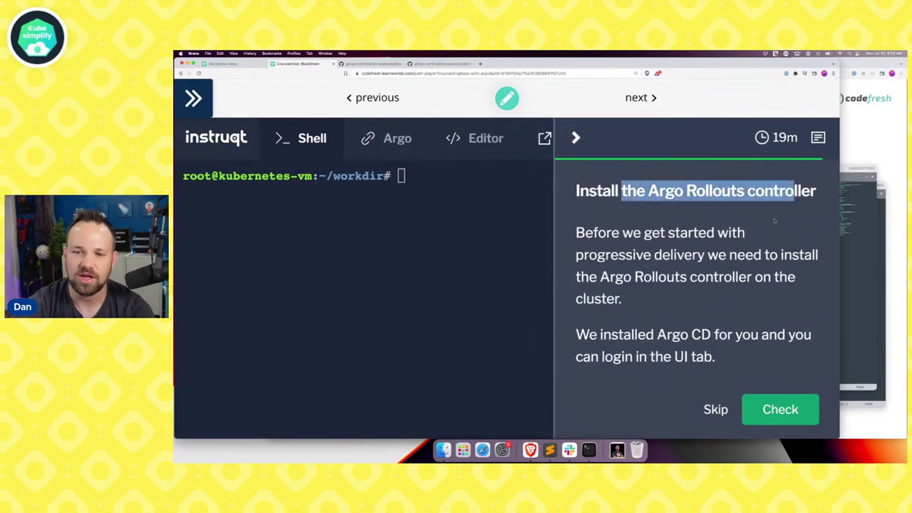
scroll(776, 222, down, 5)
scroll(742, 258, down, 2)
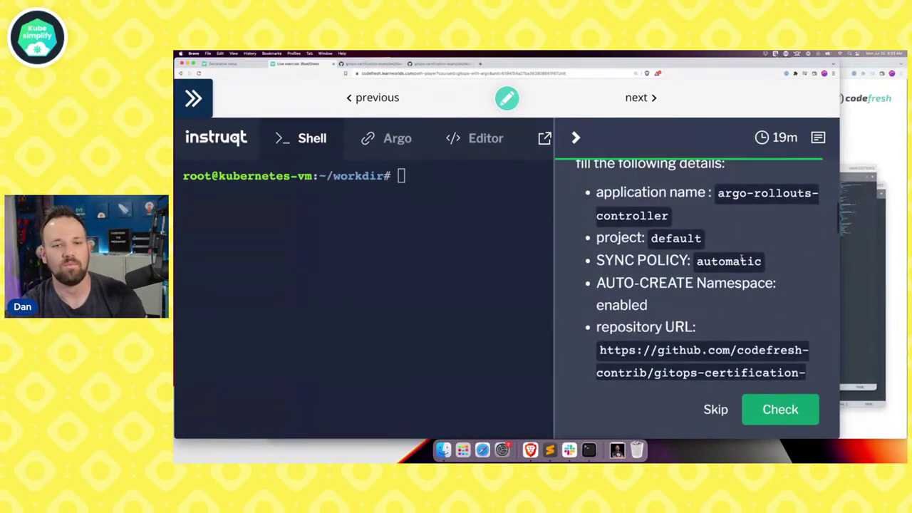
click(398, 140)
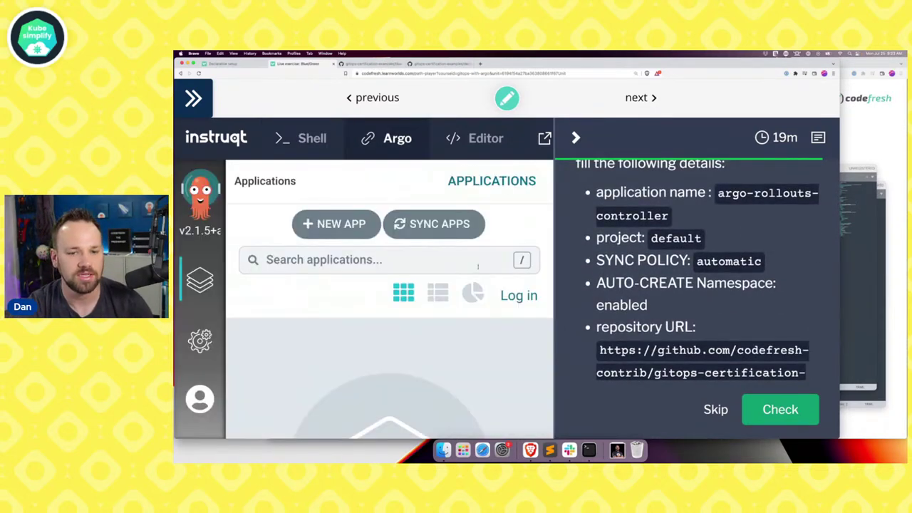
click(339, 226)
click(367, 331)
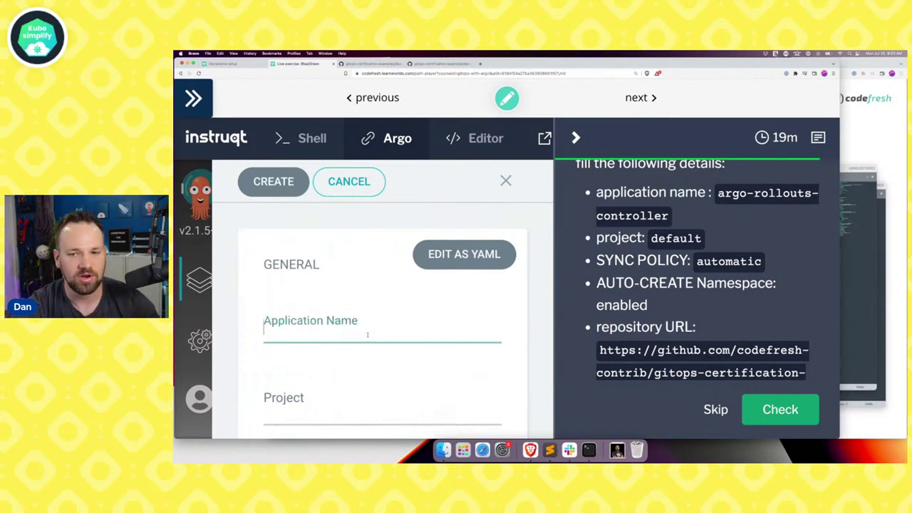
text(argo-ro)
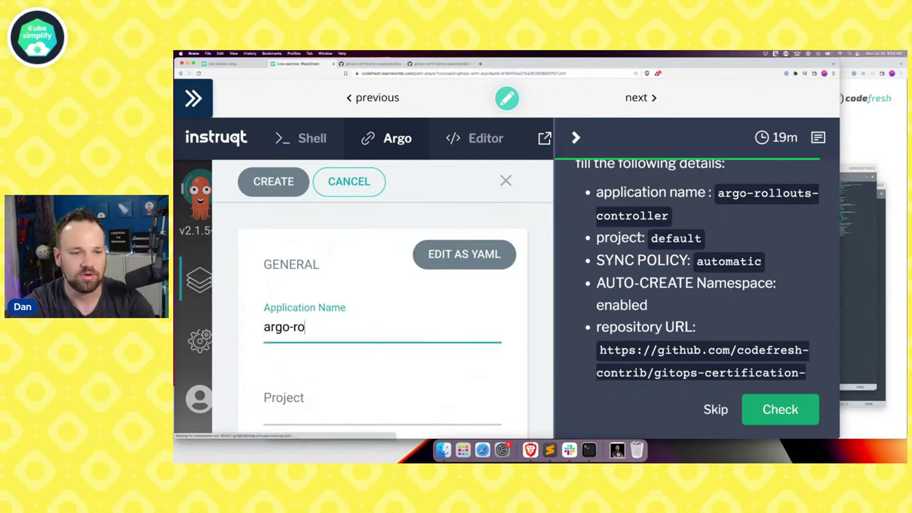
text(llouts-co)
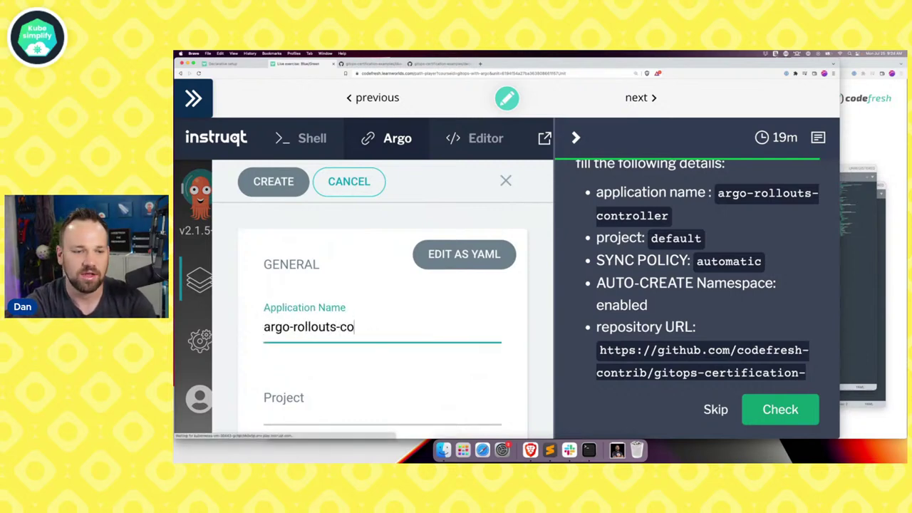
text(ntroller)
key(Tab)
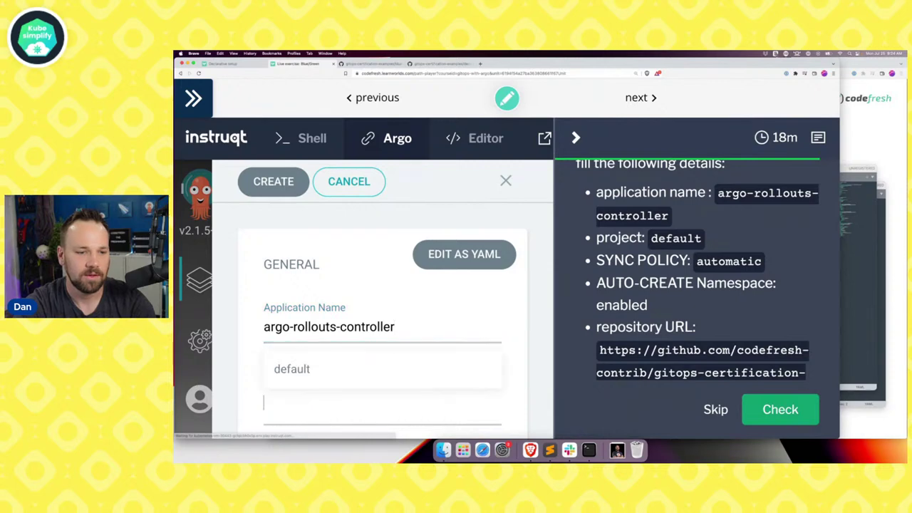
text(default)
key(Tab)
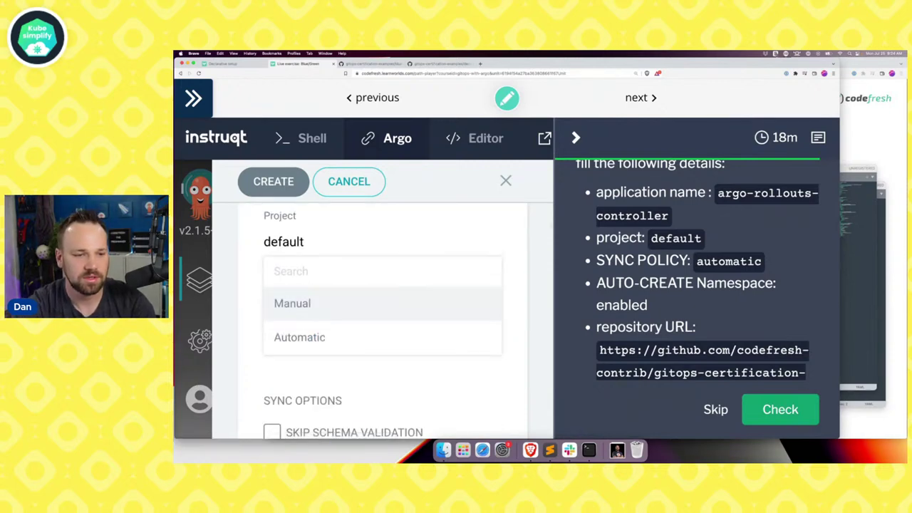
Set the application's sync policy to Automatic and enable Prune Resources and Self Heal
click(299, 348)
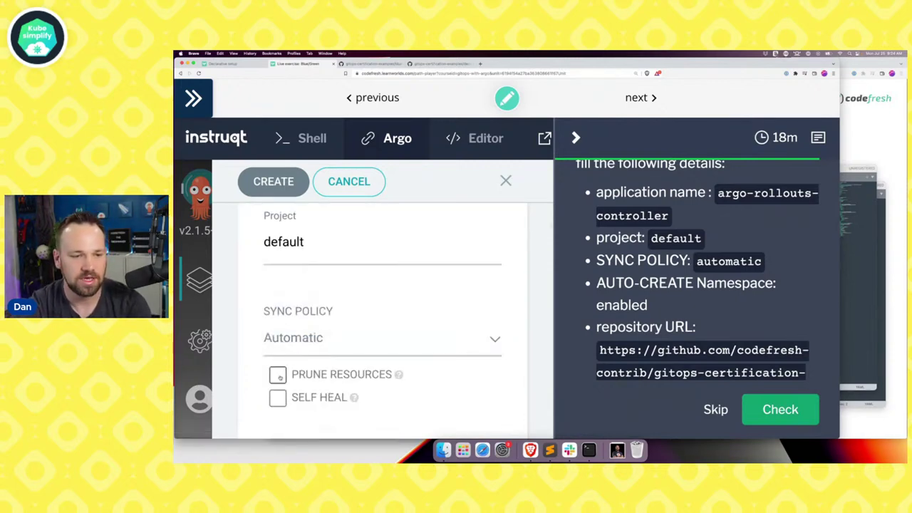
click(277, 374)
click(277, 397)
scroll(431, 390, down, 1)
scroll(431, 391, down, 5)
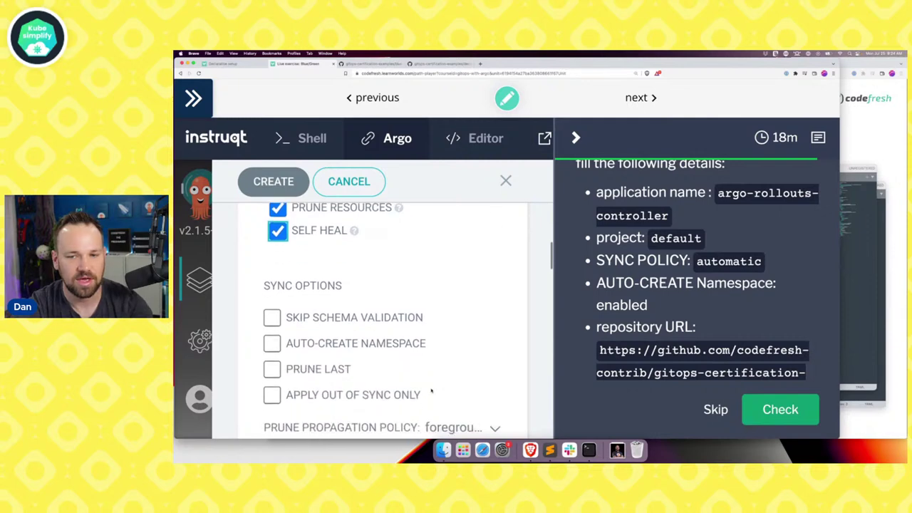
scroll(692, 356, down, 1)
scroll(692, 356, down, 1)
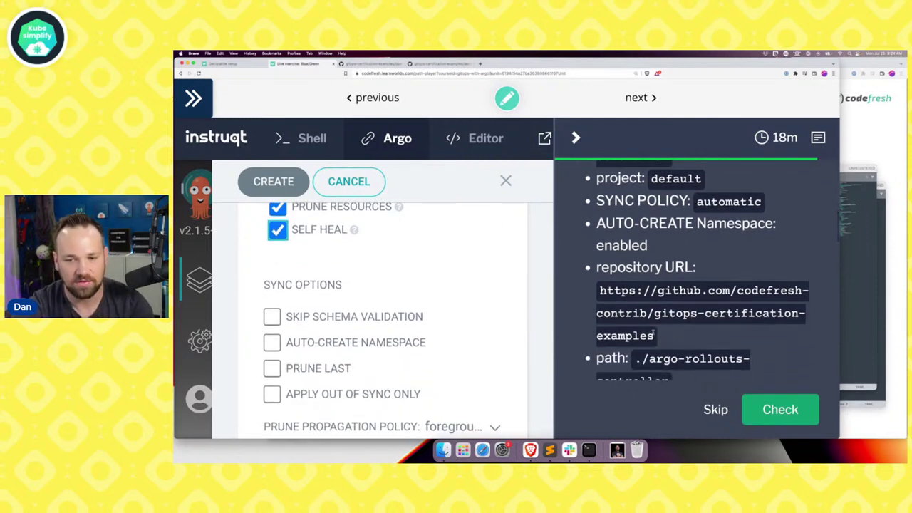
triple_click(600, 291)
key(super+c)
scroll(366, 309, down, 5)
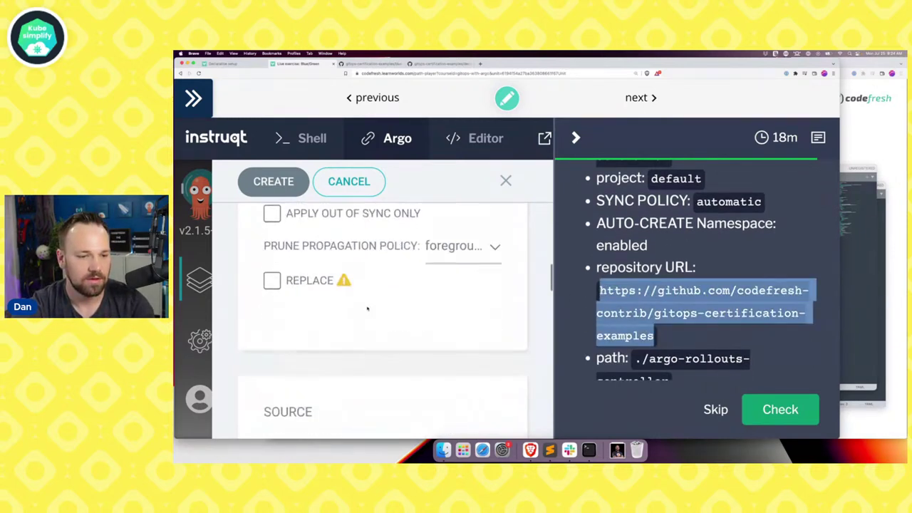
scroll(366, 309, down, 5)
click(319, 320)
key(super+v)
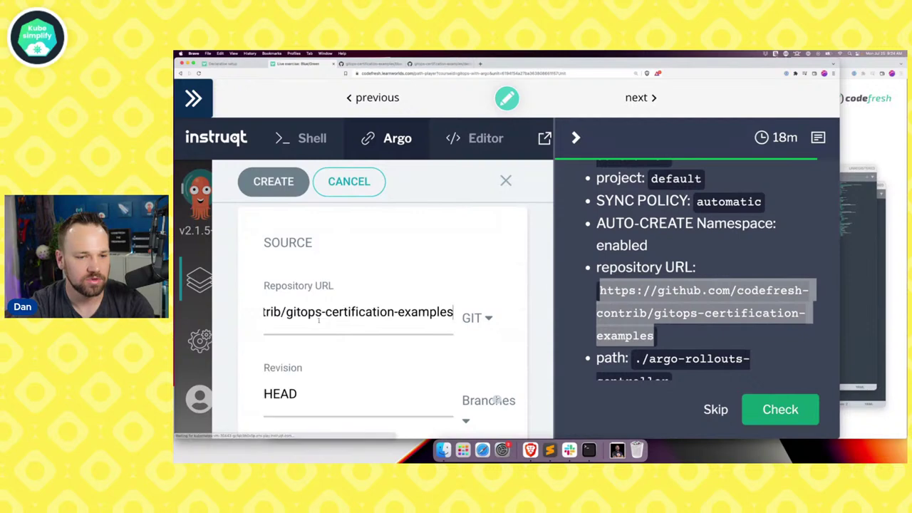
Copy the path ./argo-rollouts-controller from the instructions into the application's source path
scroll(754, 366, down, 1)
scroll(753, 366, down, 1)
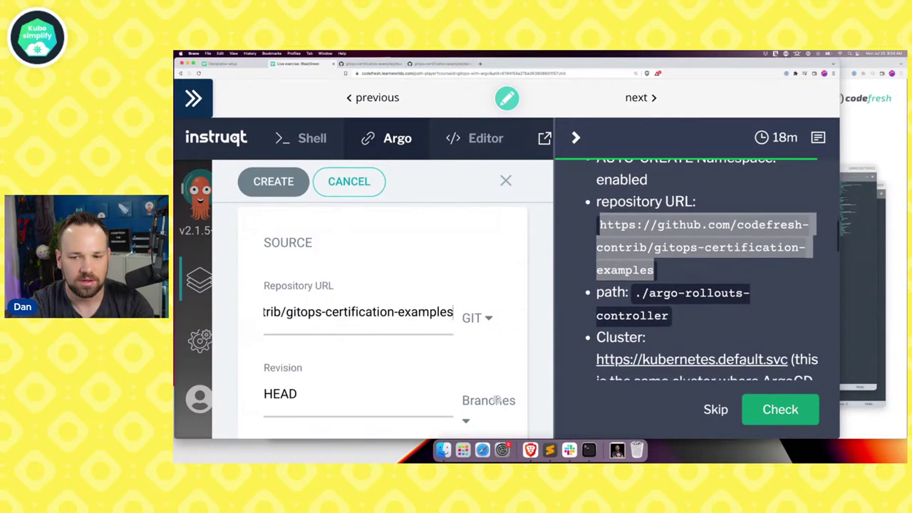
click(635, 295)
drag(637, 294, 669, 318)
key(super+c)
scroll(337, 368, down, 4)
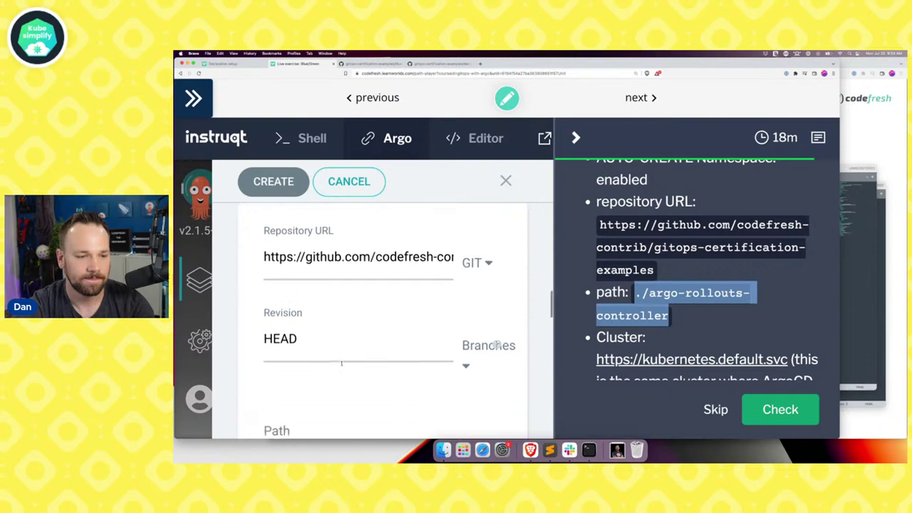
click(314, 390)
key(super+v)
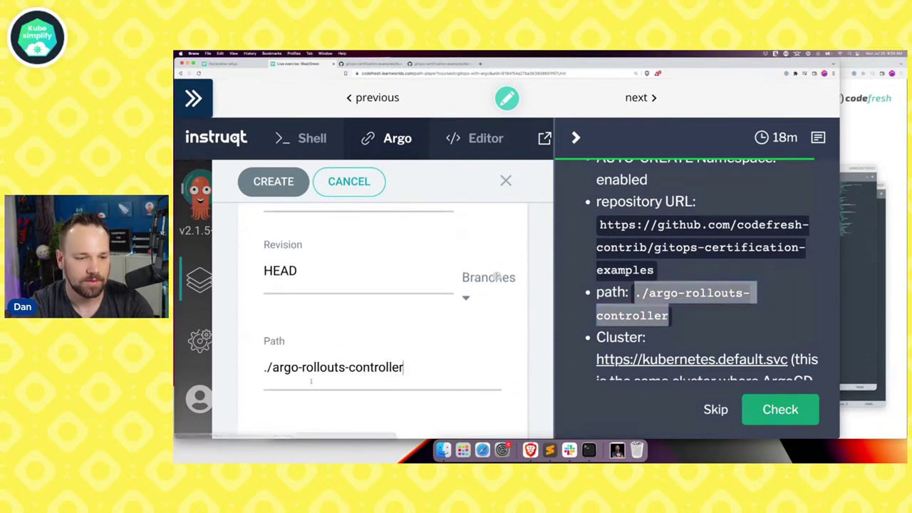
scroll(721, 362, down, 3)
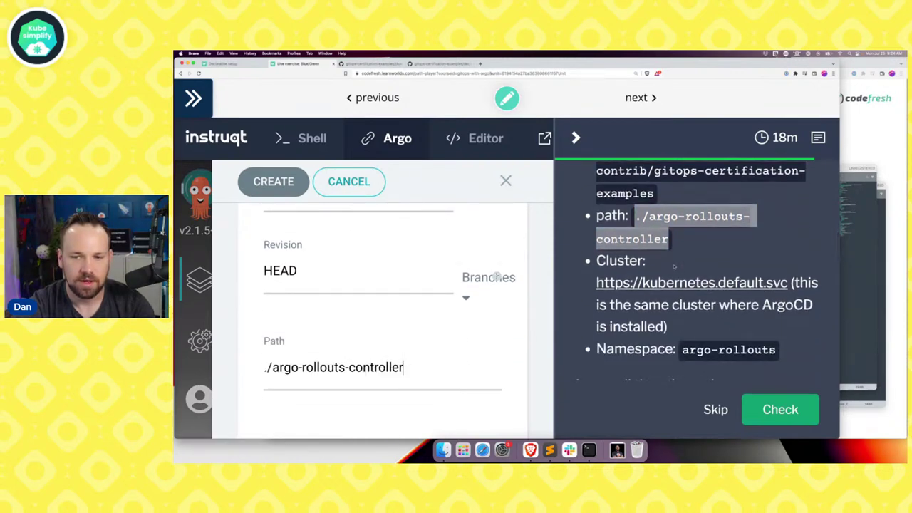
scroll(411, 343, down, 4)
key(Tab)
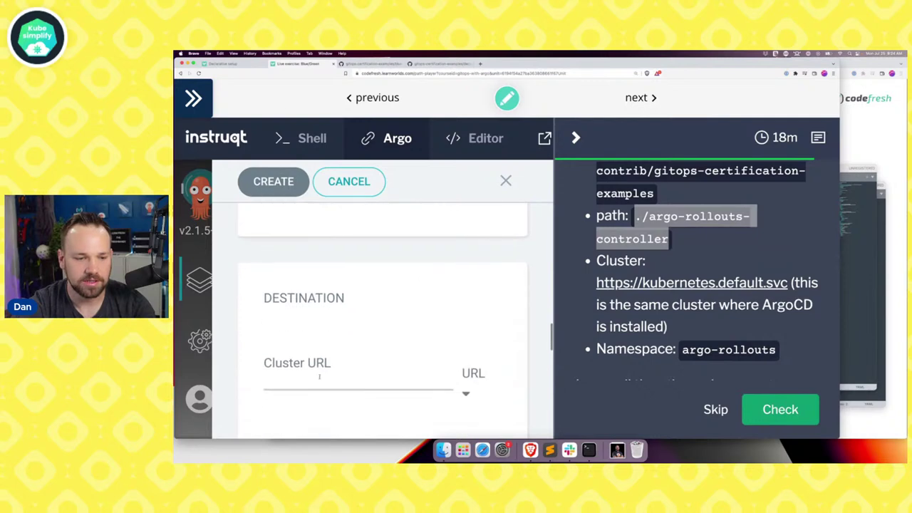
key(Down)
key(Return)
scroll(470, 339, down, 3)
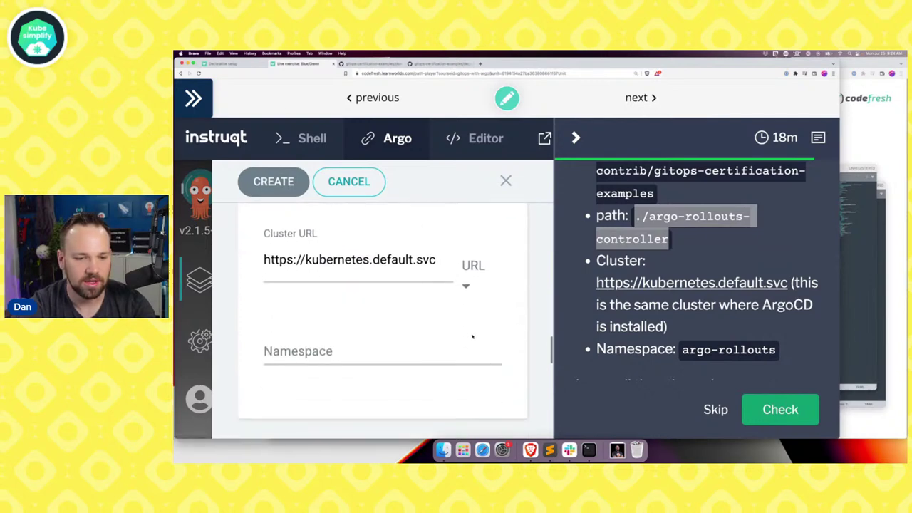
Set the destination namespace to argo-rollouts and create the application
click(378, 342)
text(argo)
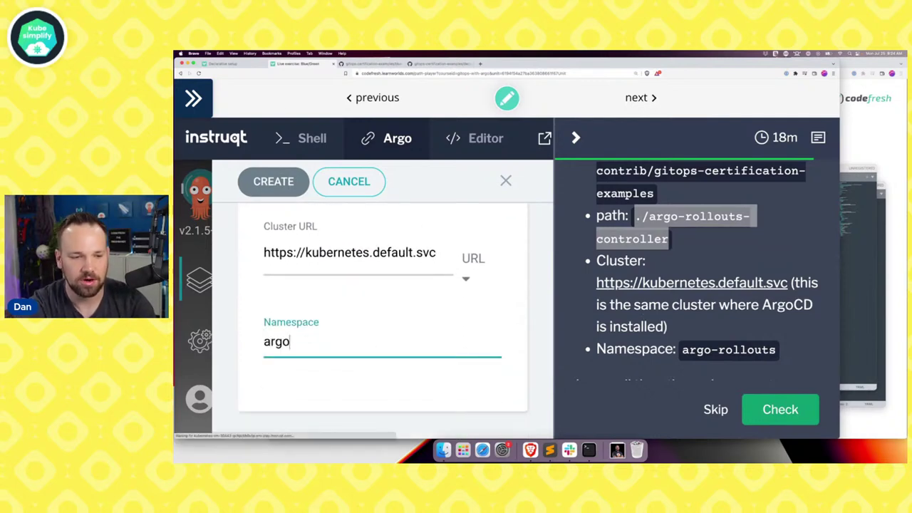
text(-rollouts)
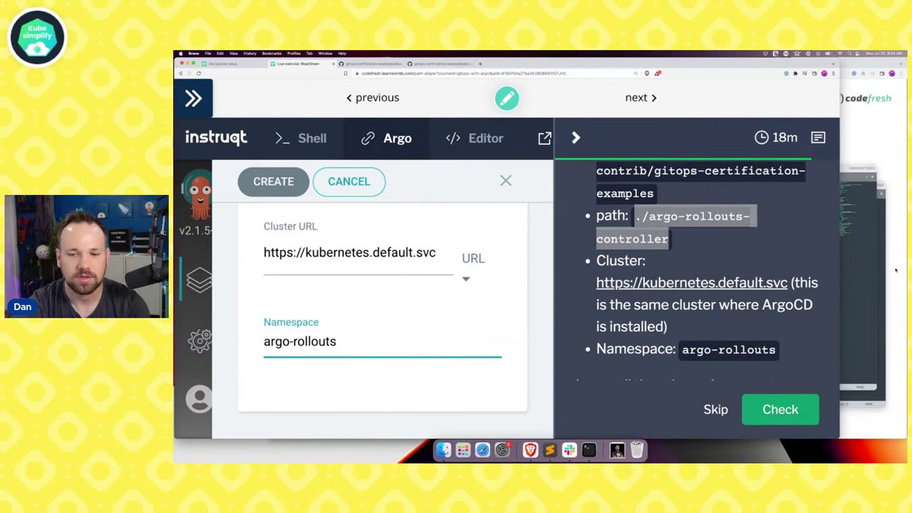
scroll(771, 277, down, 2)
scroll(771, 277, down, 2)
click(274, 181)
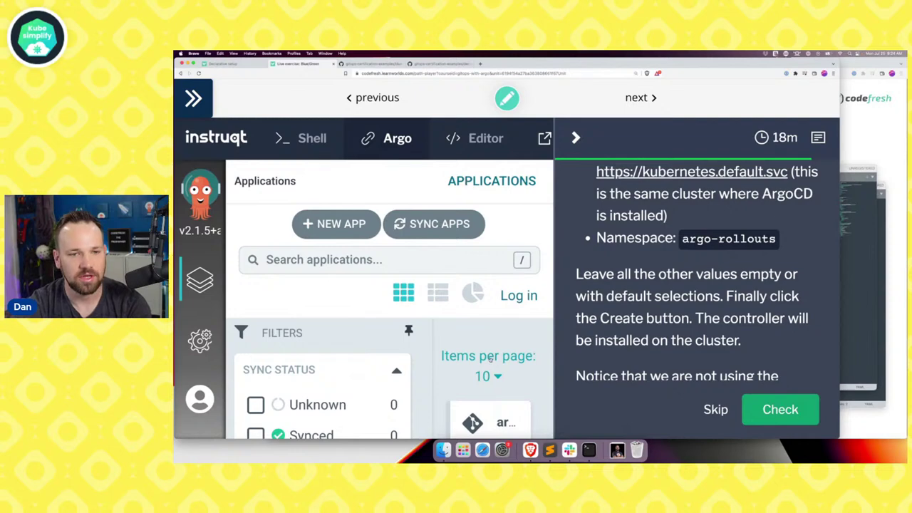
Open the argo-rollouts-controller application's details, shrink the page view, and examine its sync status and resource tree
click(492, 419)
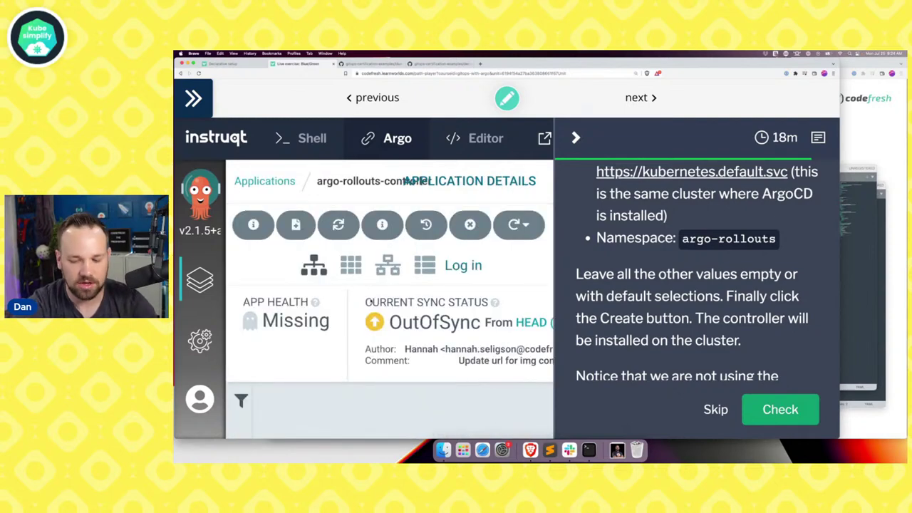
key(super+minus)
key(super+minus)
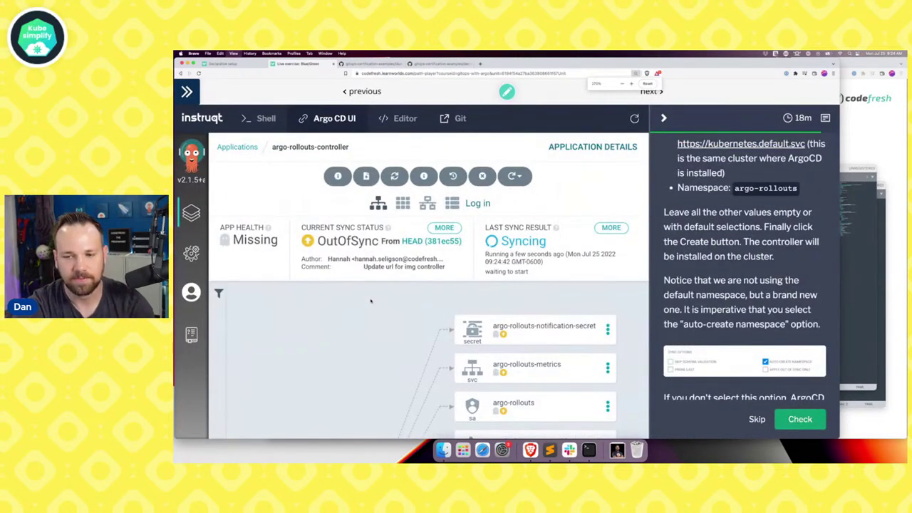
key(super+minus)
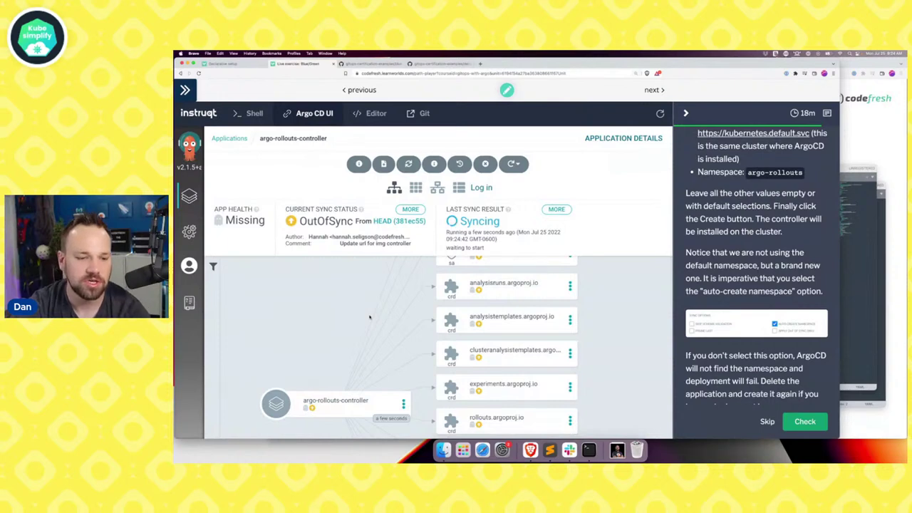
scroll(452, 332, up, 1)
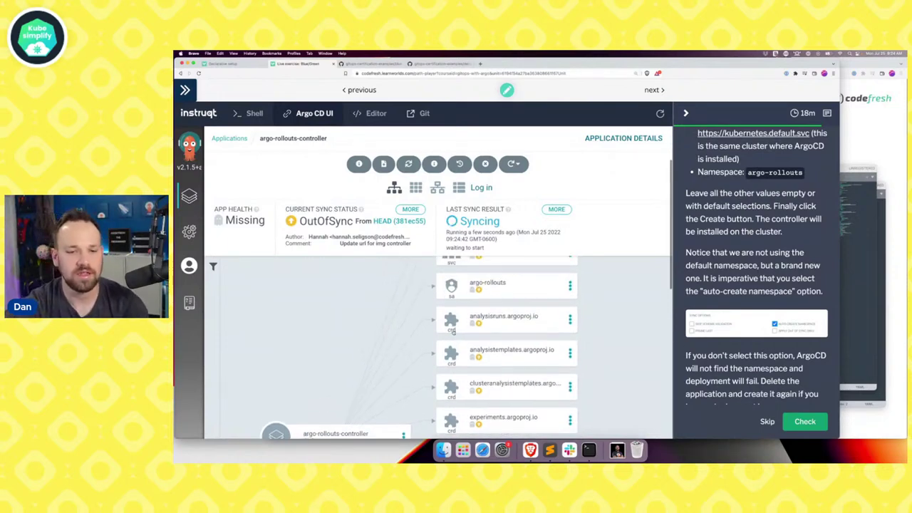
scroll(452, 330, up, 2)
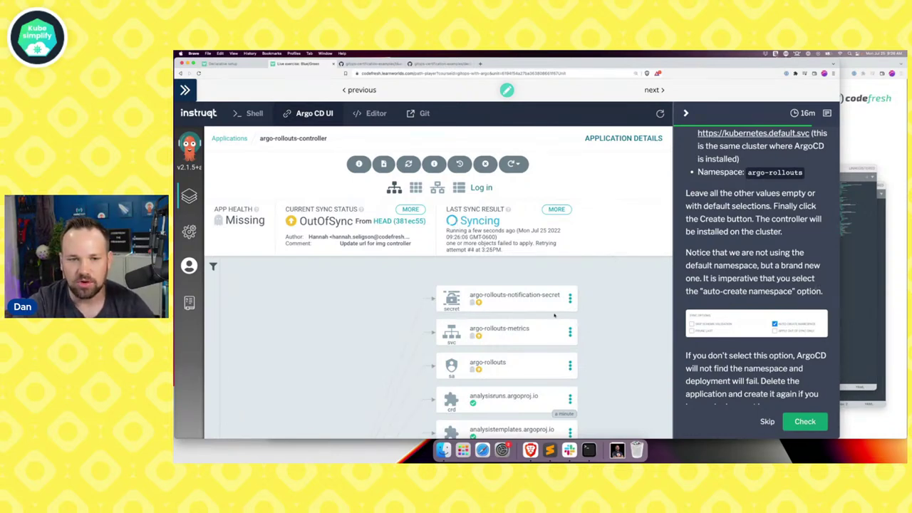
scroll(554, 315, down, 5)
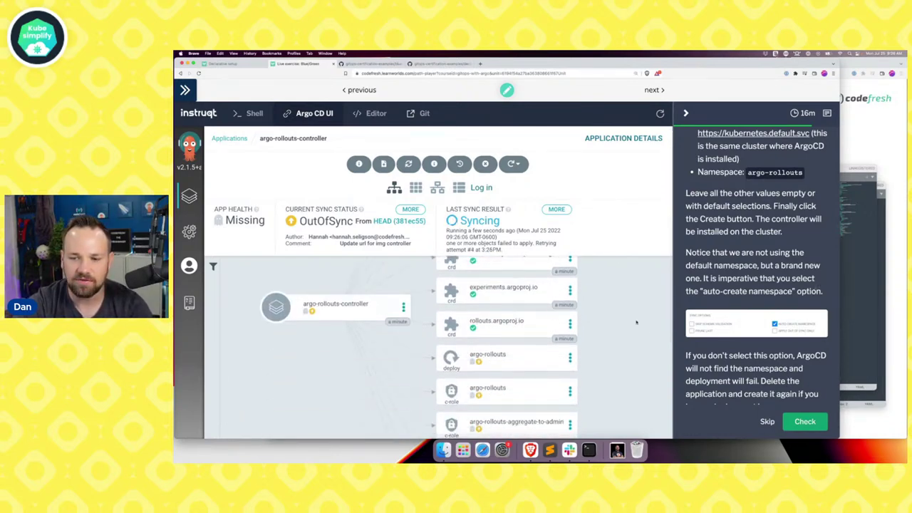
Read the remaining controller instructions, submit the challenge for checking, and start the next challenge on the first deployment
scroll(815, 351, down, 5)
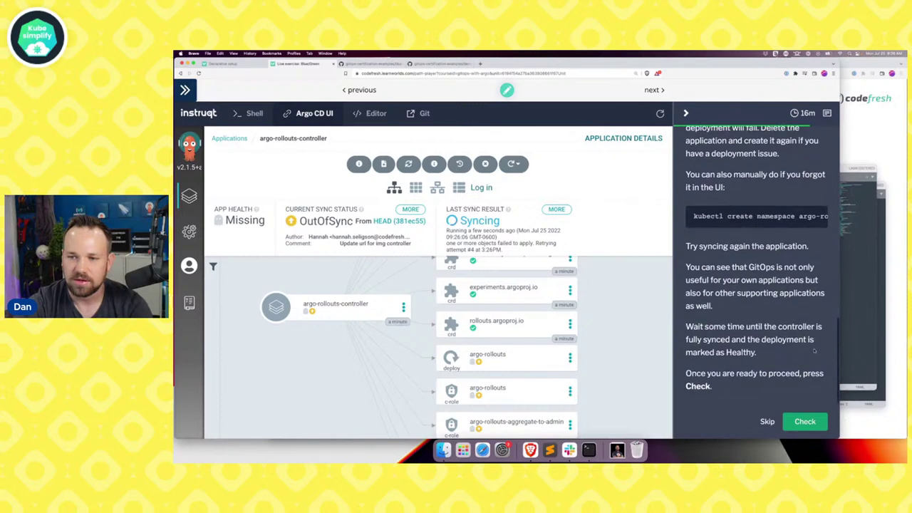
click(806, 422)
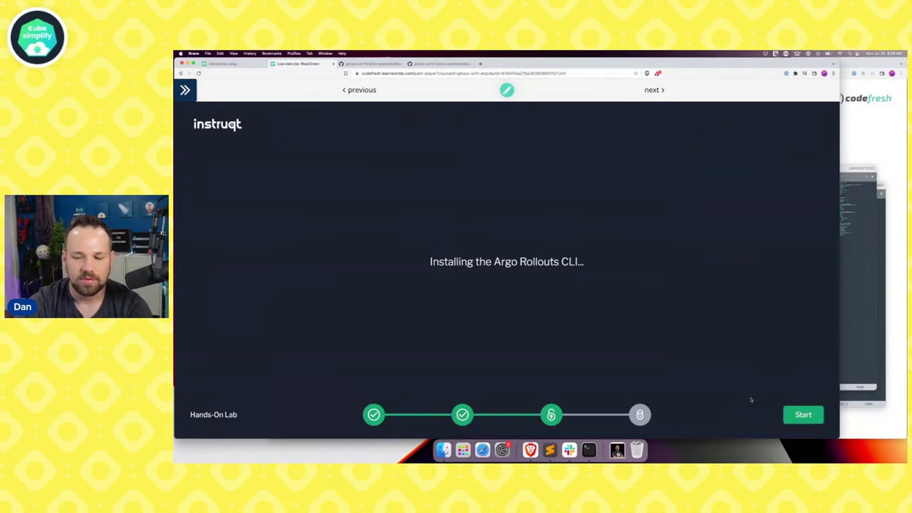
click(805, 416)
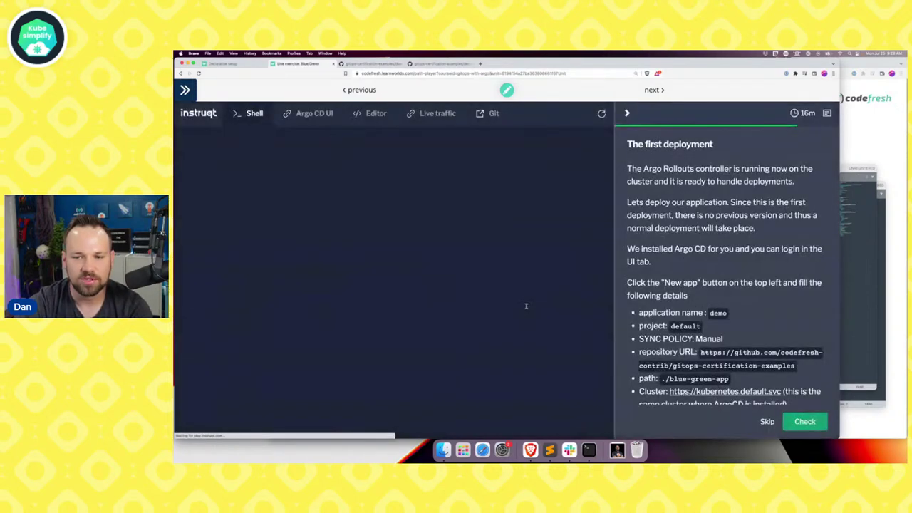
Read the first-deployment instructions, check the argo-rollouts-controller application's sync status in Argo CD, and return to the applications list
scroll(701, 275, down, 4)
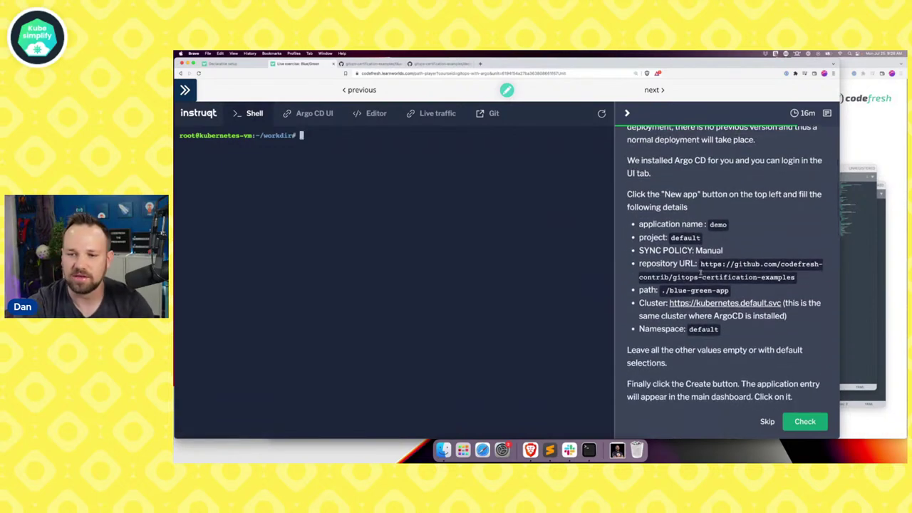
scroll(702, 273, down, 1)
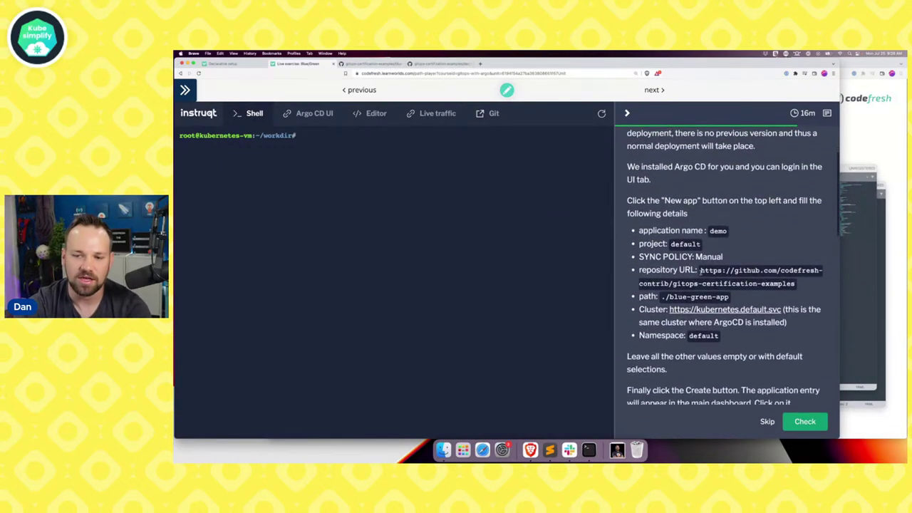
click(302, 117)
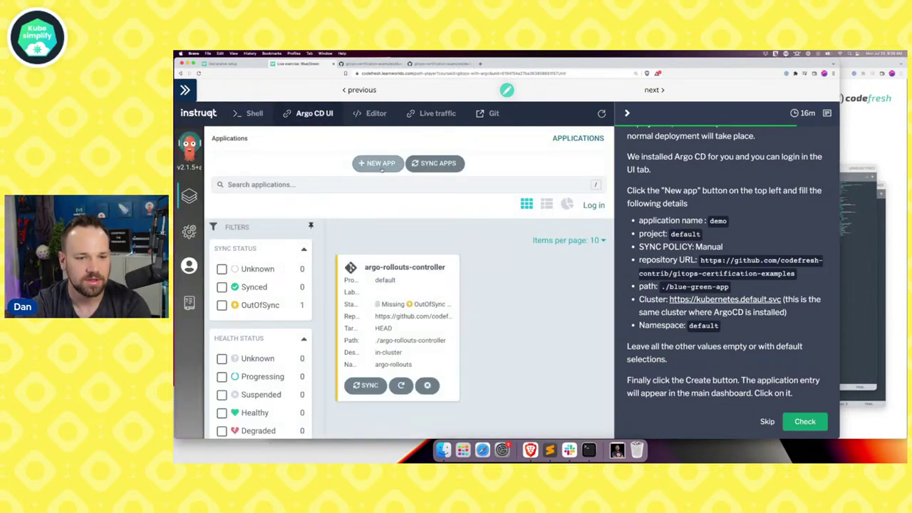
click(421, 271)
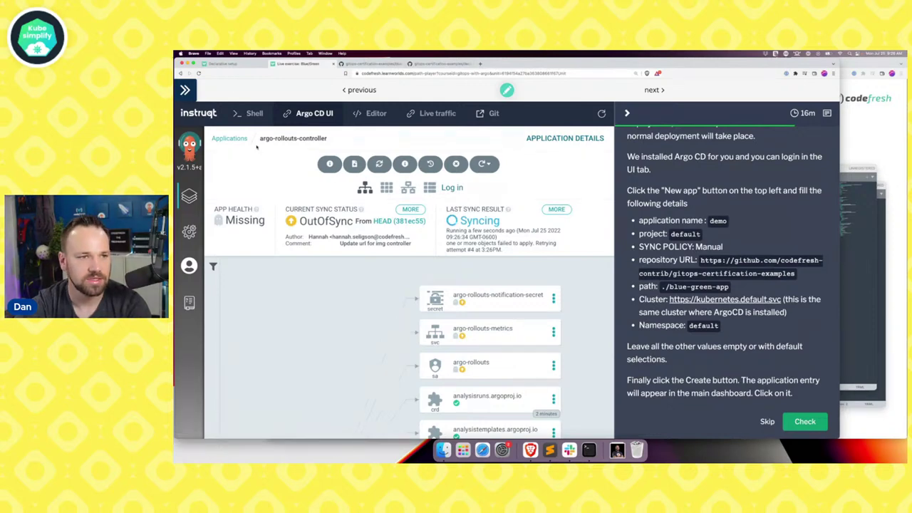
click(230, 138)
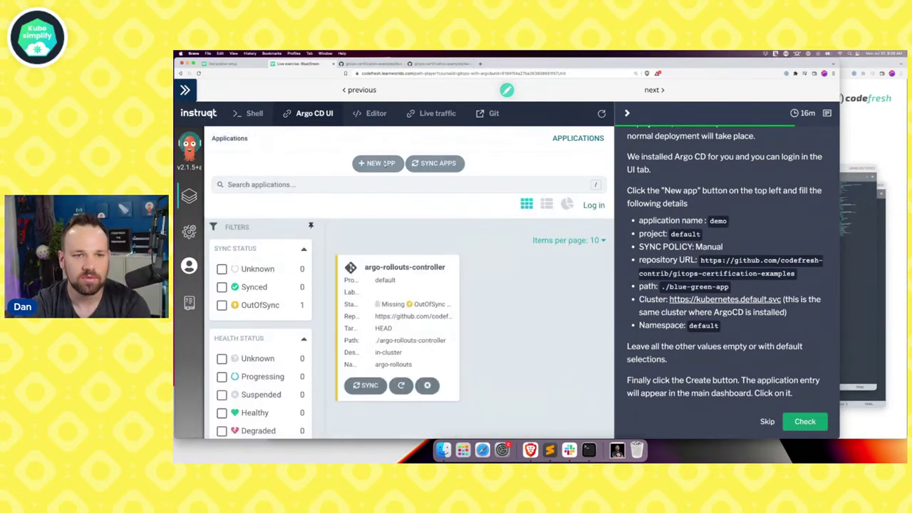
Start a new application named demo in the default project with the sync policy set to Manual
click(390, 164)
click(334, 230)
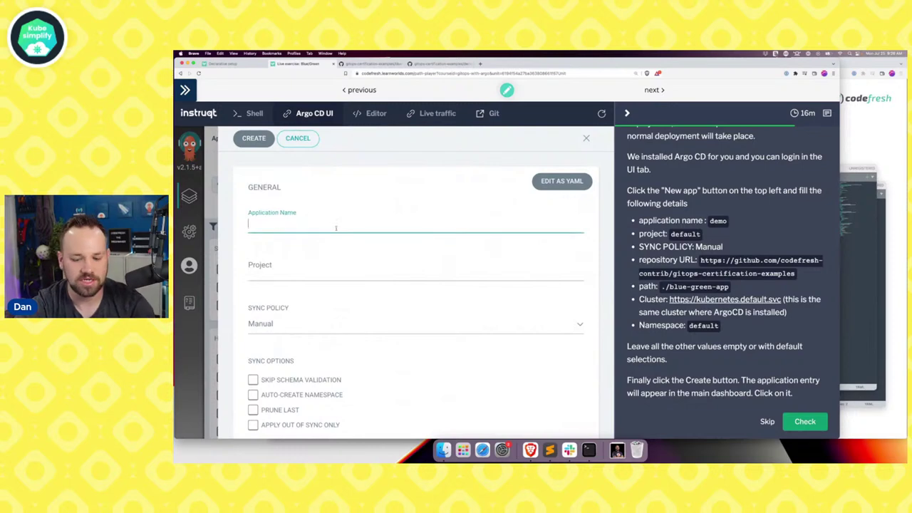
text(demo)
key(Tab)
text(def)
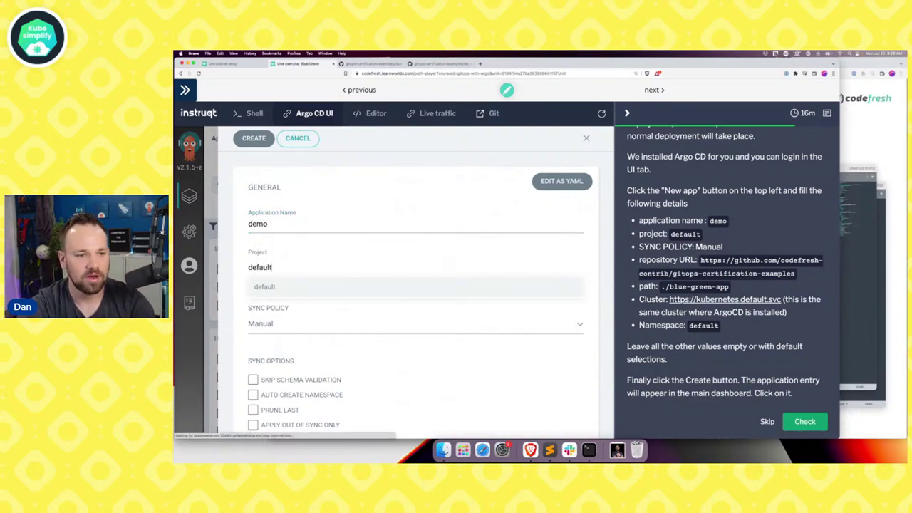
text(ault)
click(295, 323)
click(295, 359)
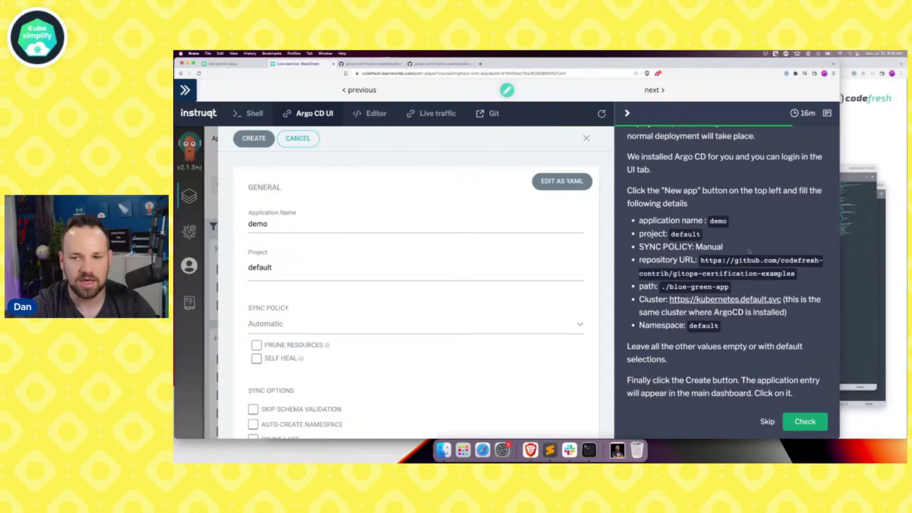
click(266, 324)
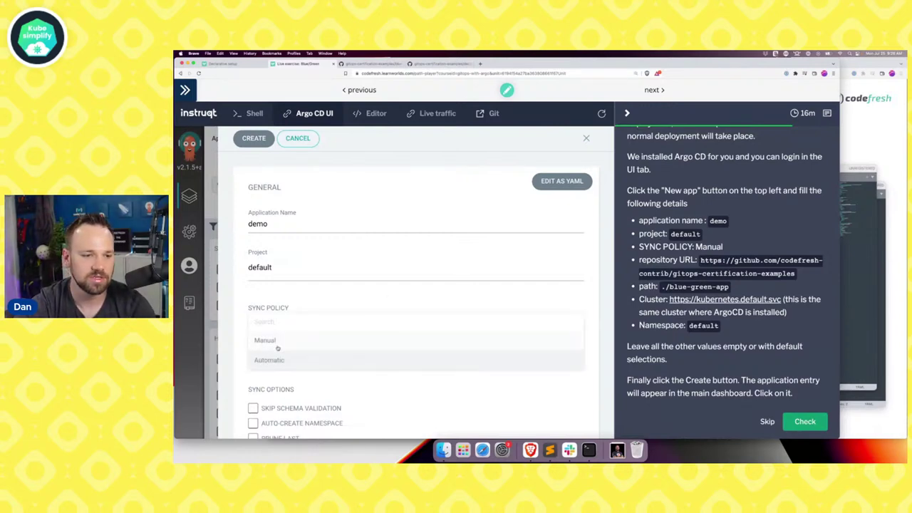
click(271, 342)
scroll(310, 352, down, 1)
scroll(310, 352, down, 1)
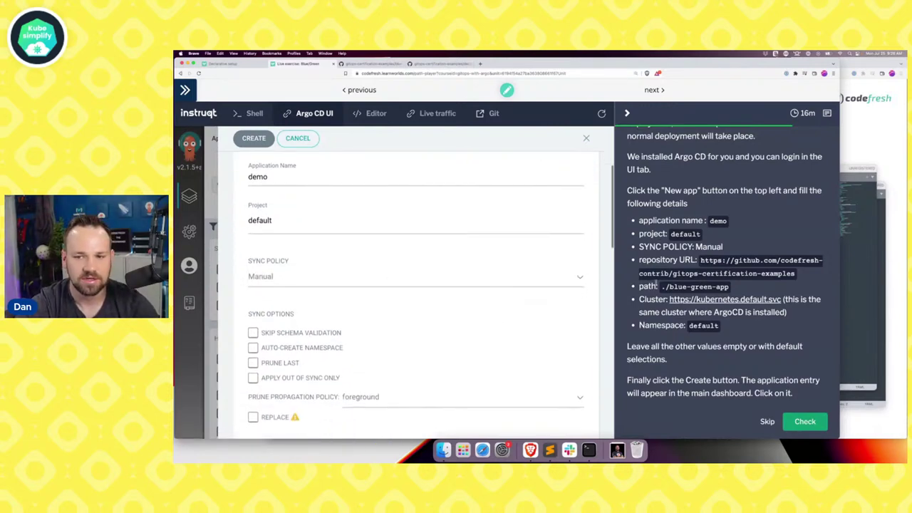
drag(700, 259, 796, 273)
key(super+c)
scroll(250, 316, down, 2)
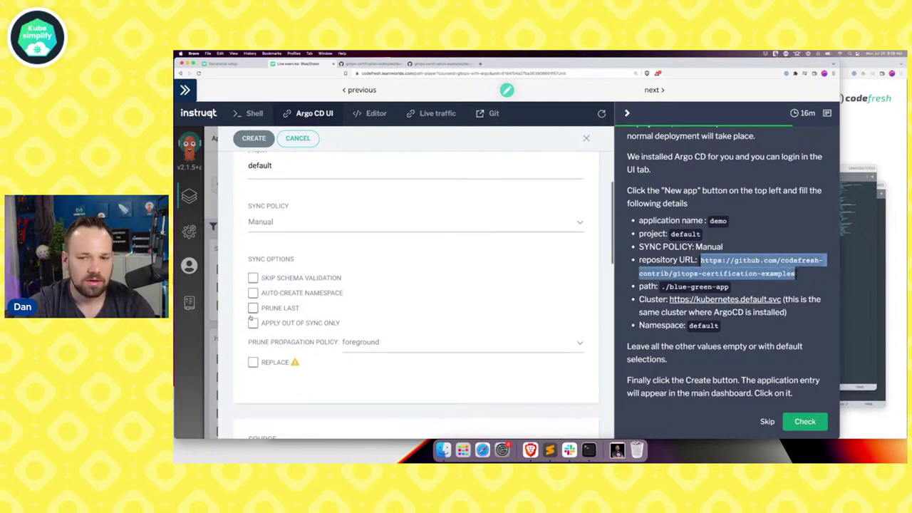
scroll(253, 316, down, 5)
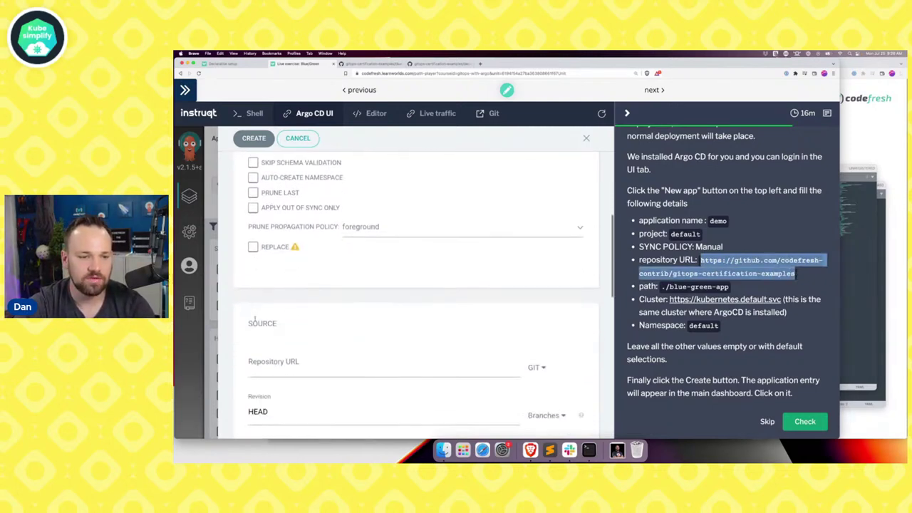
click(267, 341)
key(super+v)
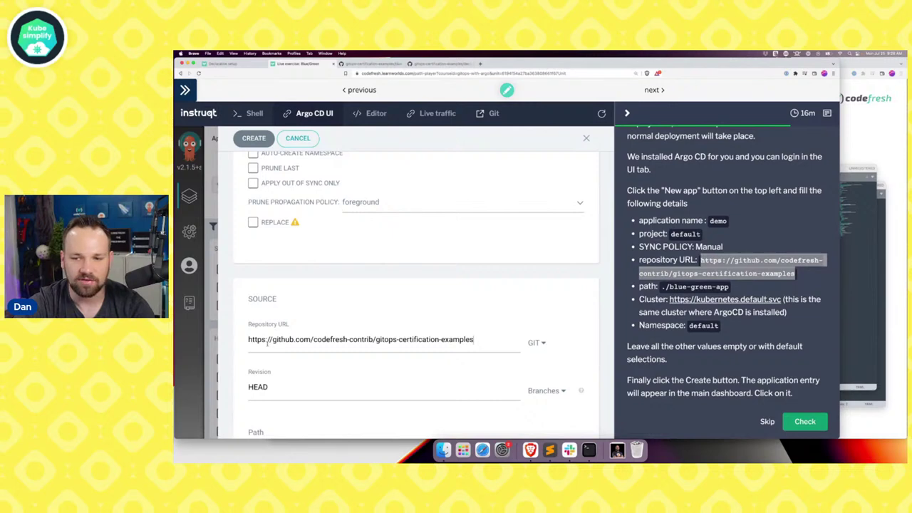
Set the source path of the new application to ./blue-green-app
scroll(266, 349, down, 3)
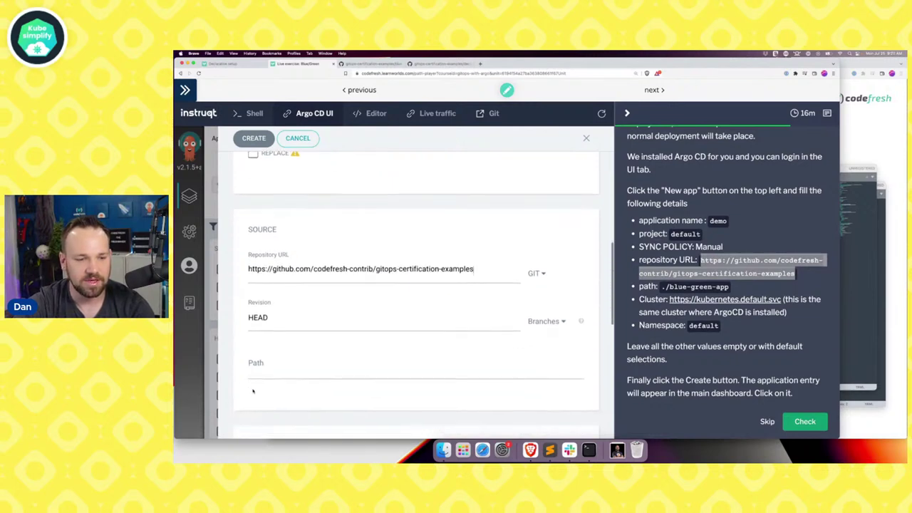
drag(729, 286, 640, 287)
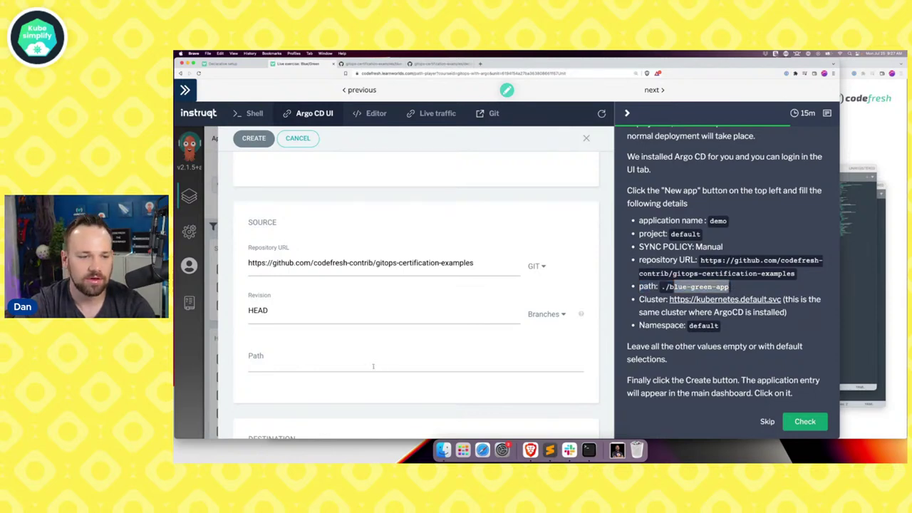
click(256, 358)
text(./blue-)
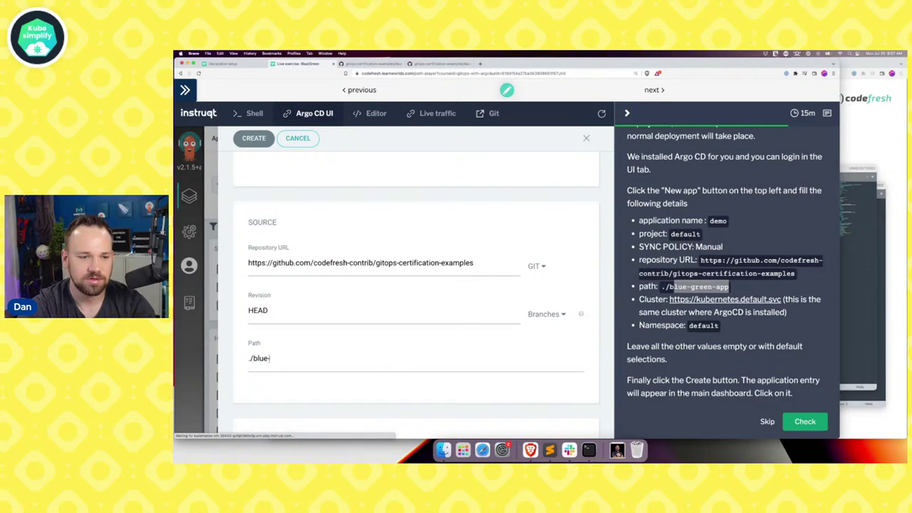
text(green-app)
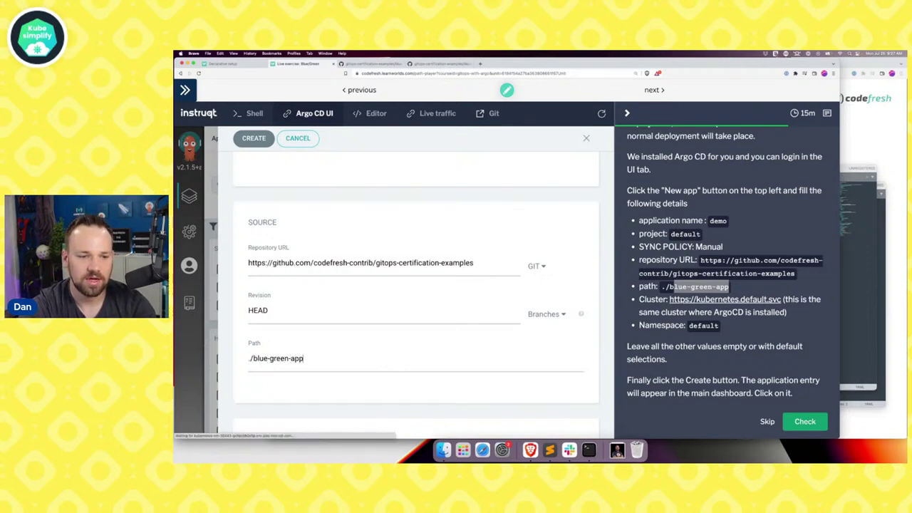
scroll(302, 385, down, 3)
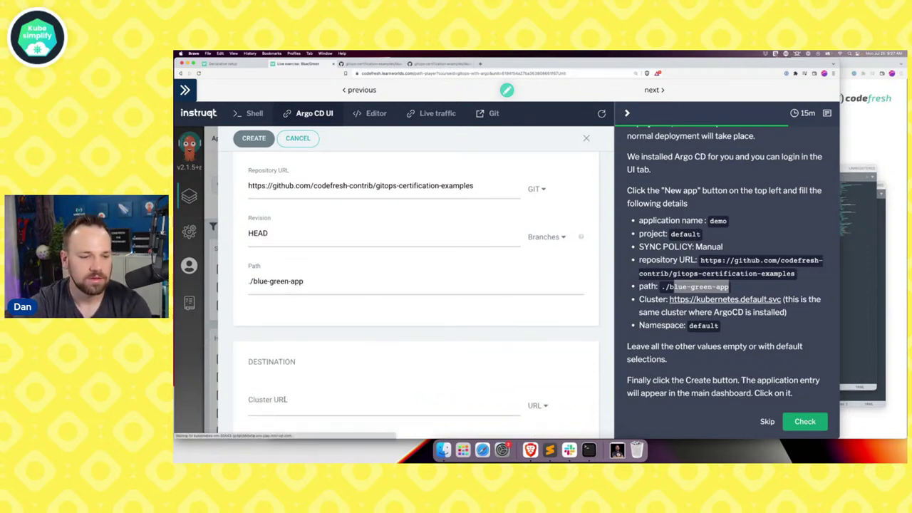
click(302, 400)
click(299, 415)
scroll(291, 358, down, 3)
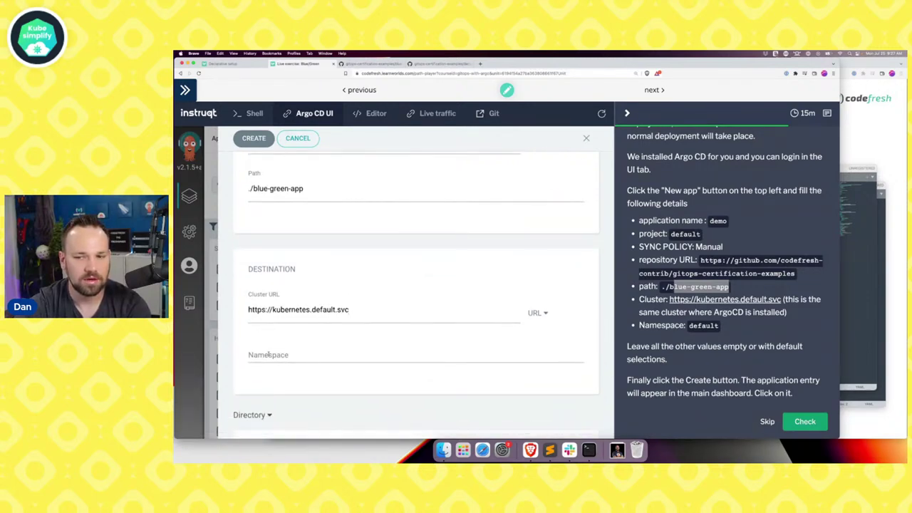
click(268, 353)
text(default)
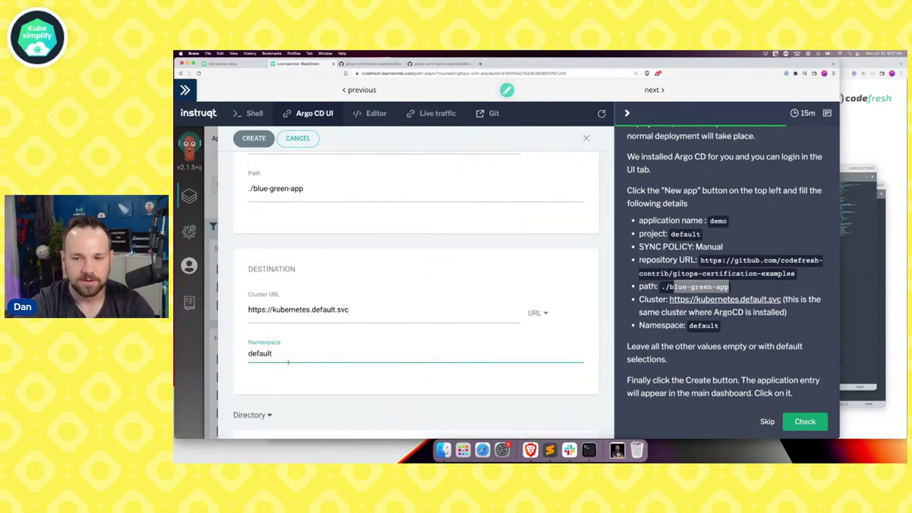
scroll(288, 363, down, 2)
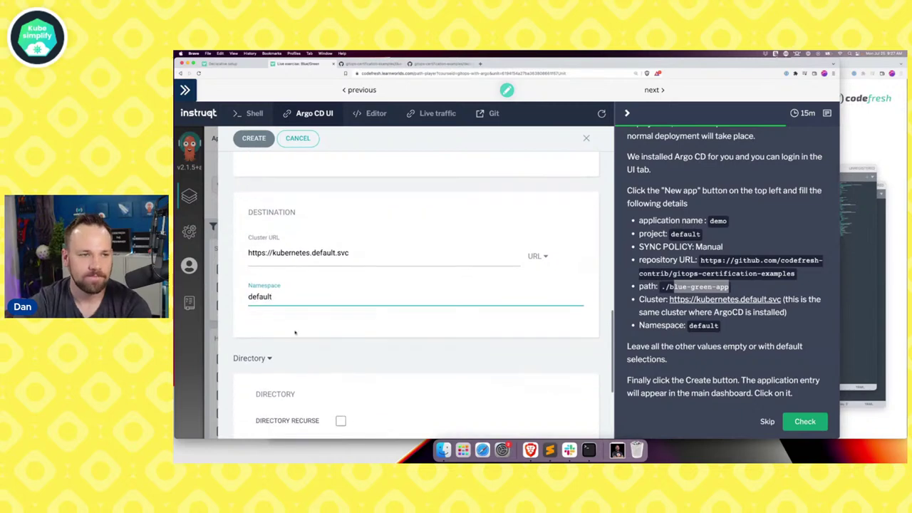
click(261, 142)
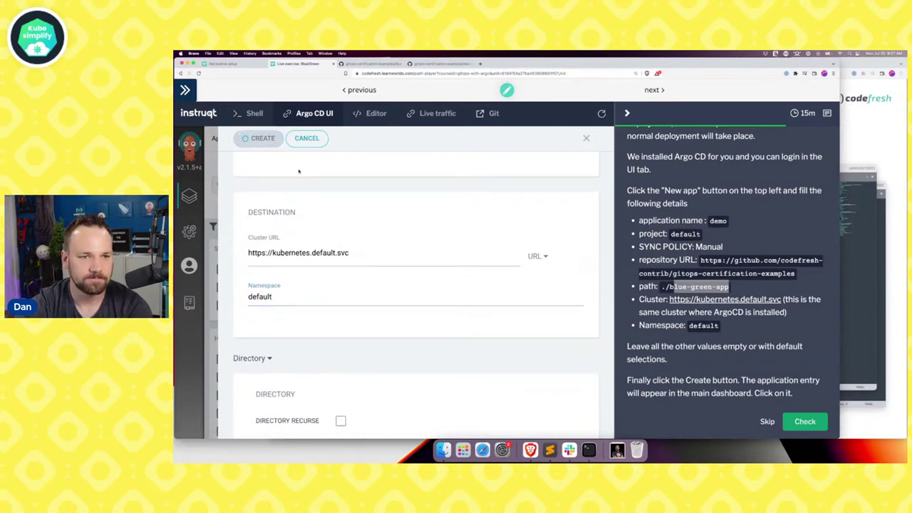
Read the instructions on syncing the deployment and synchronize the demo application with the default options
scroll(747, 293, down, 5)
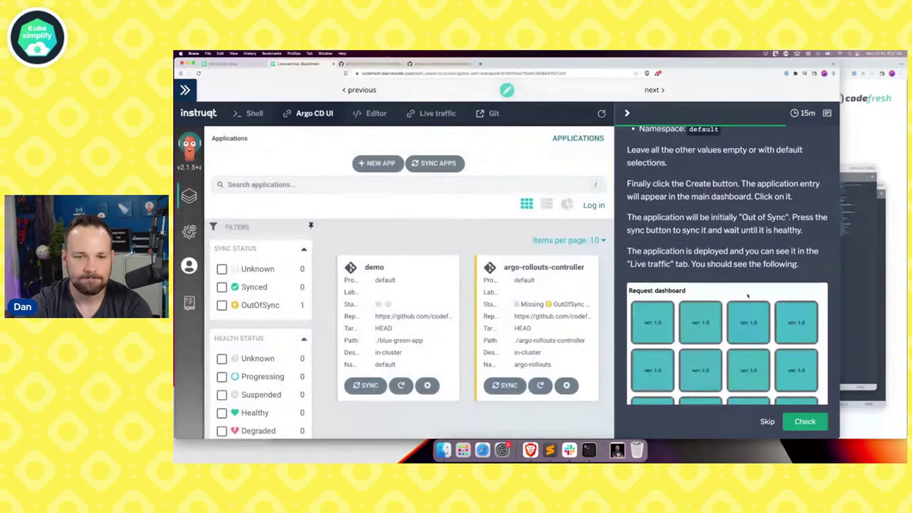
scroll(747, 296, up, 1)
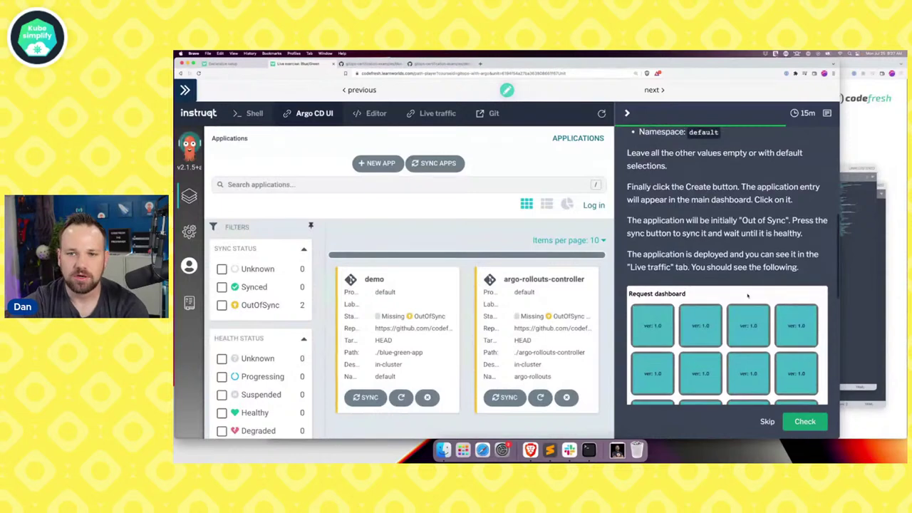
scroll(748, 296, up, 1)
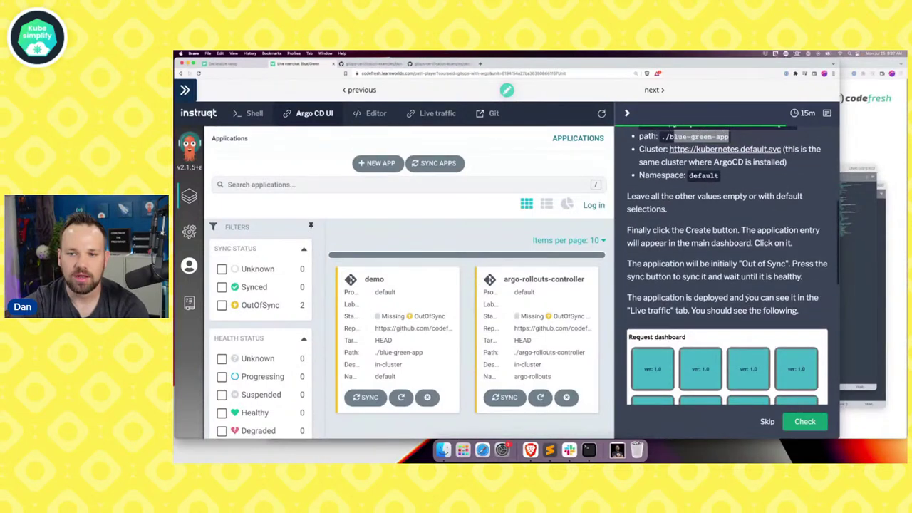
scroll(747, 297, up, 1)
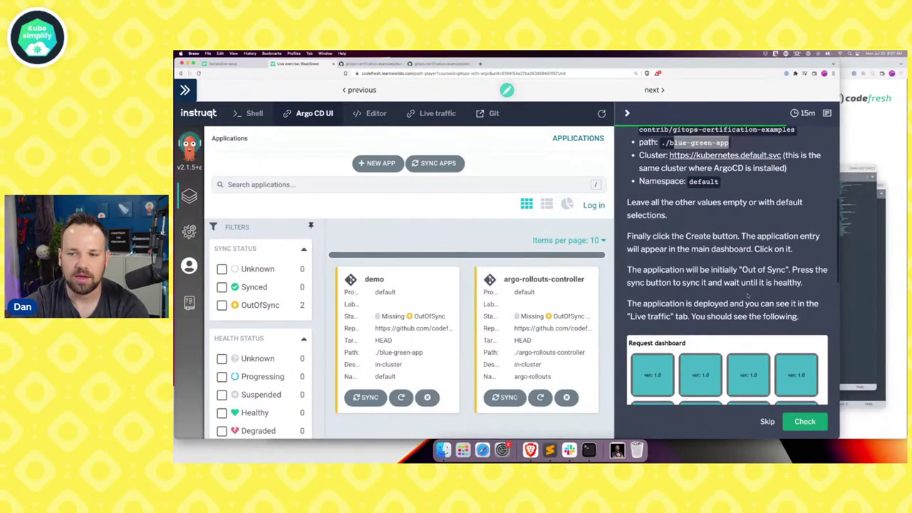
scroll(748, 296, down, 4)
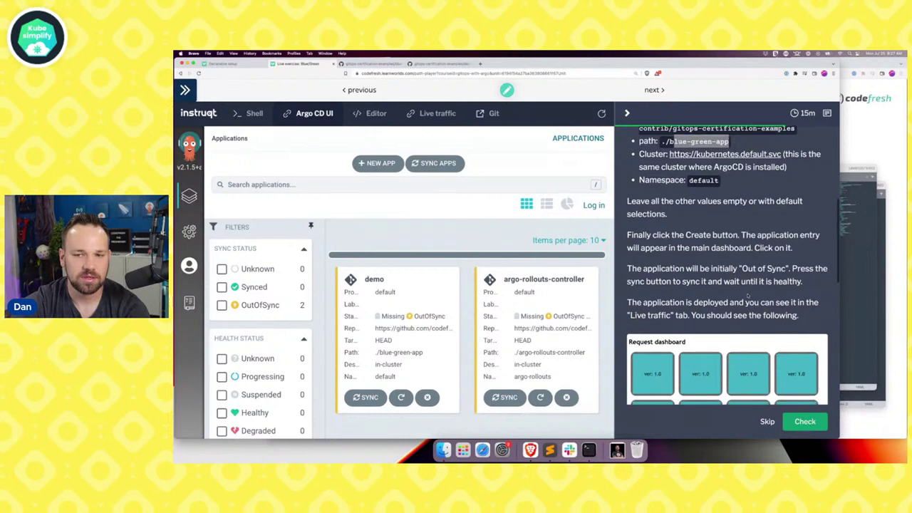
click(365, 397)
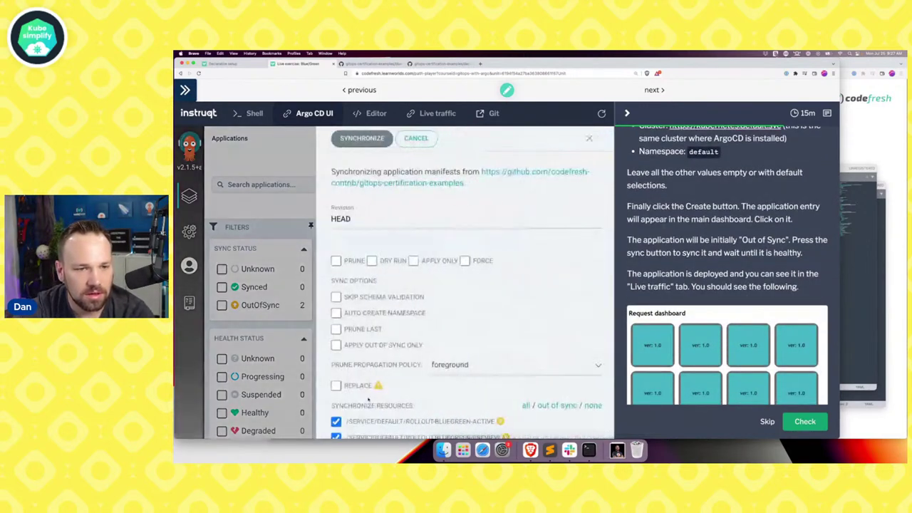
click(376, 137)
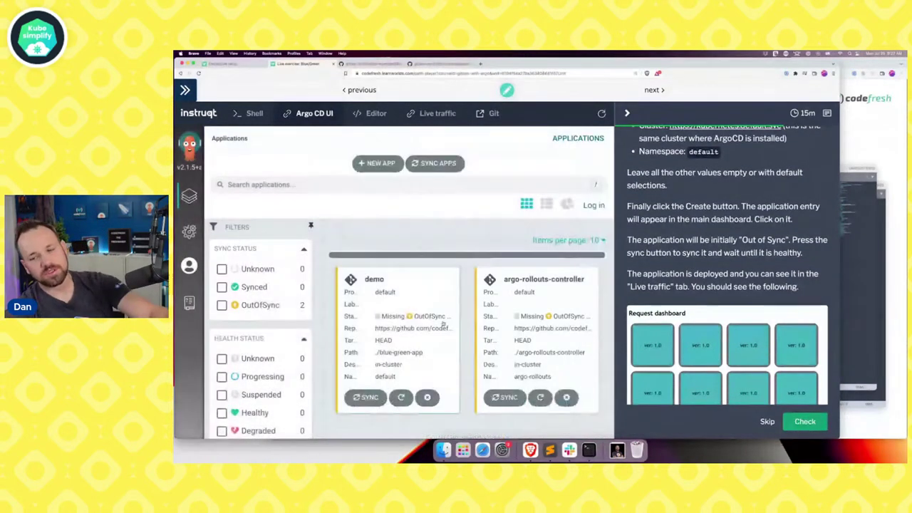
Examine the argo-rollouts-controller application's last sync result and resource tree, and open the details of the argo-rollouts-notification-secret resource
click(553, 279)
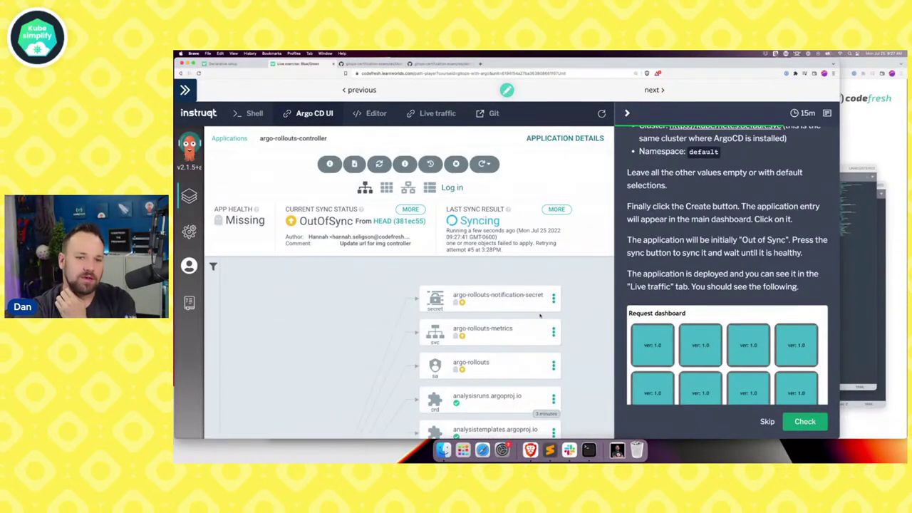
scroll(535, 313, down, 1)
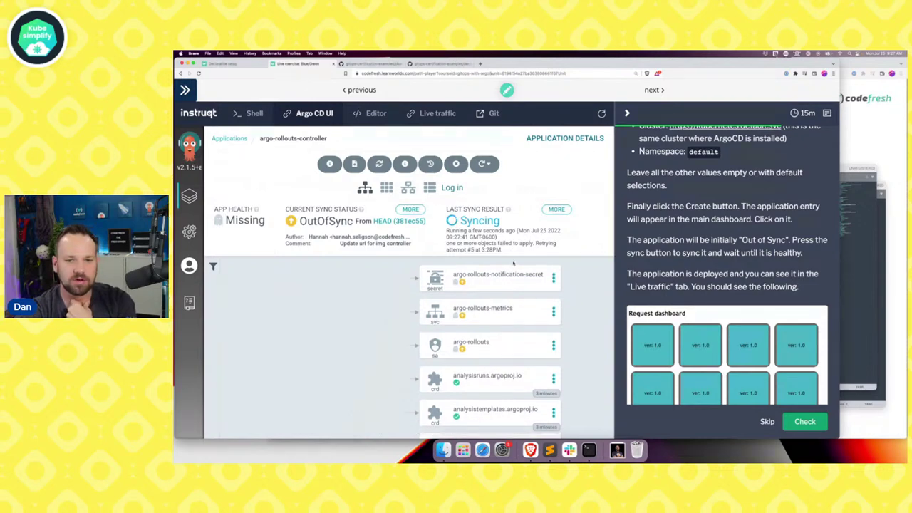
drag(454, 243, 556, 243)
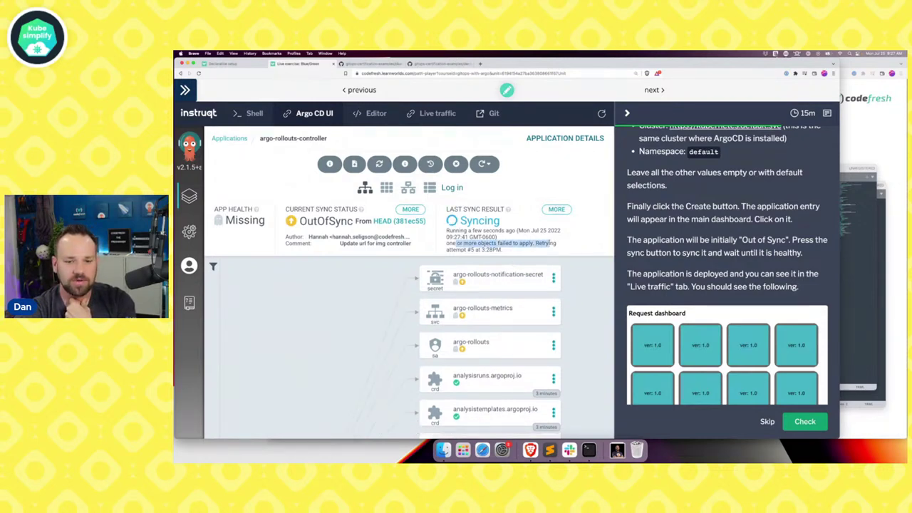
scroll(528, 330, down, 5)
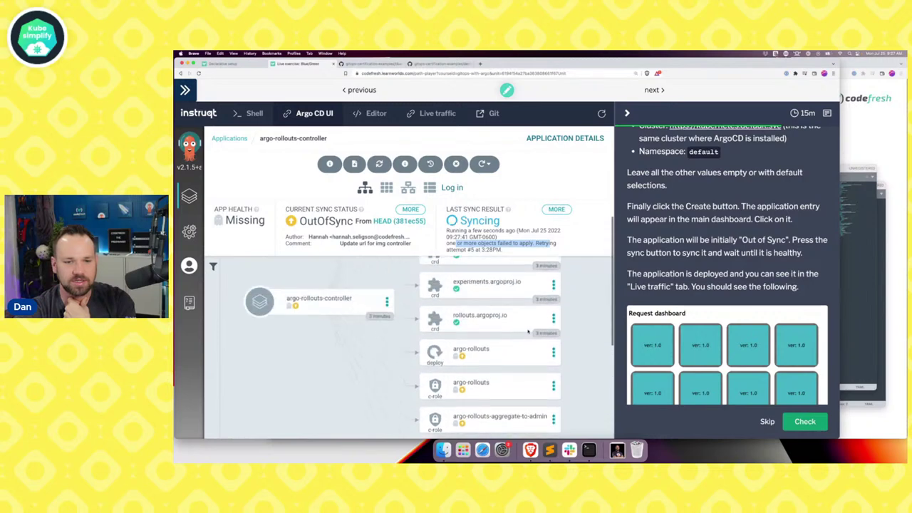
scroll(528, 330, up, 6)
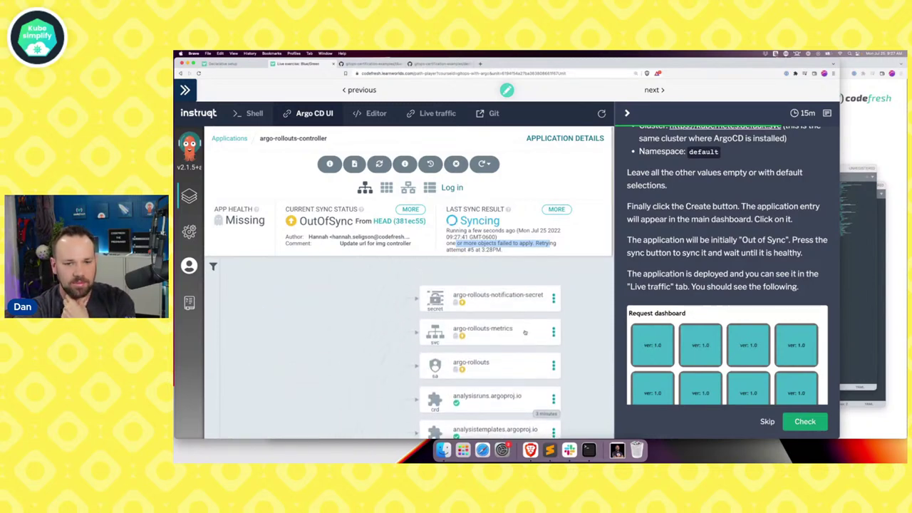
click(492, 307)
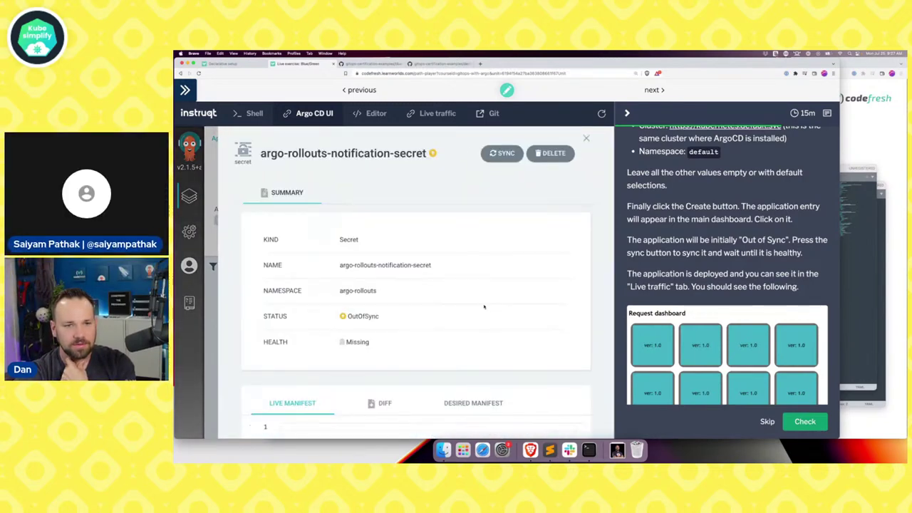
Enable the Auto-Create Namespace sync option in the argo-rollouts-controller application's settings and save the change
click(587, 139)
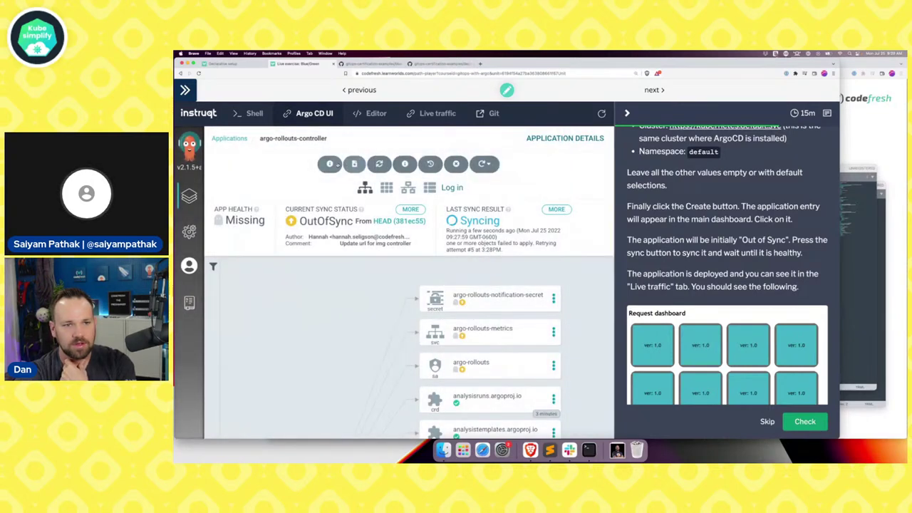
click(330, 165)
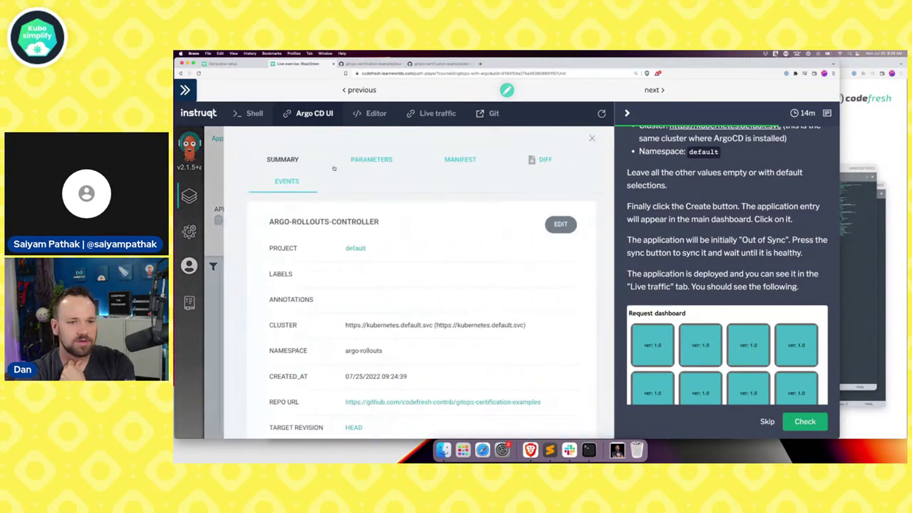
scroll(422, 275, down, 2)
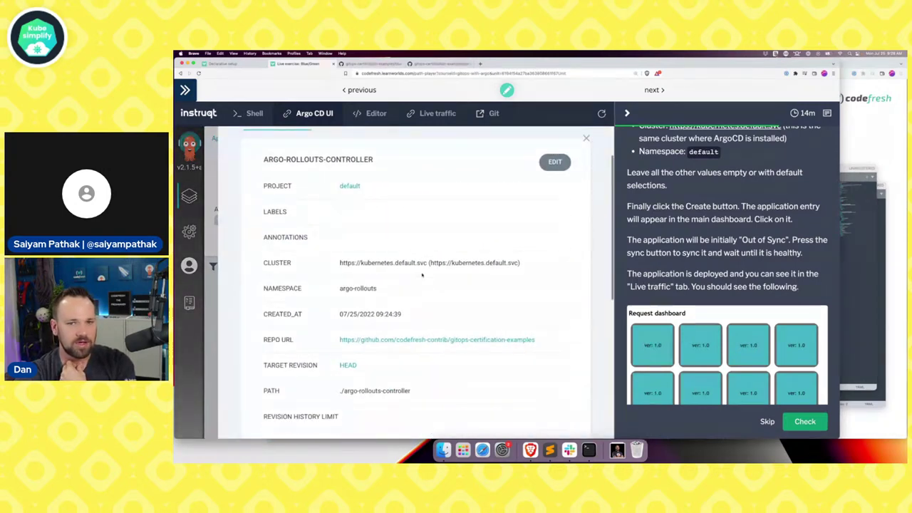
click(554, 161)
scroll(415, 238, down, 5)
scroll(415, 239, down, 1)
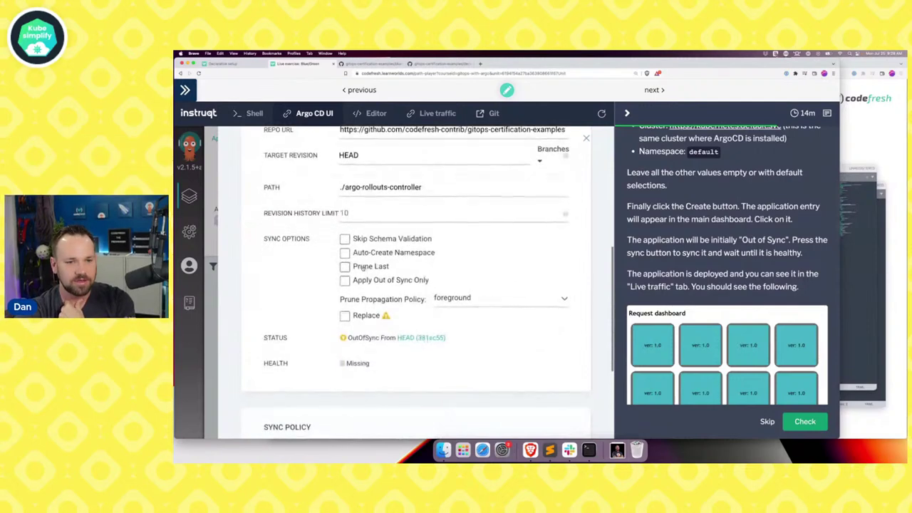
click(344, 252)
scroll(313, 266, up, 5)
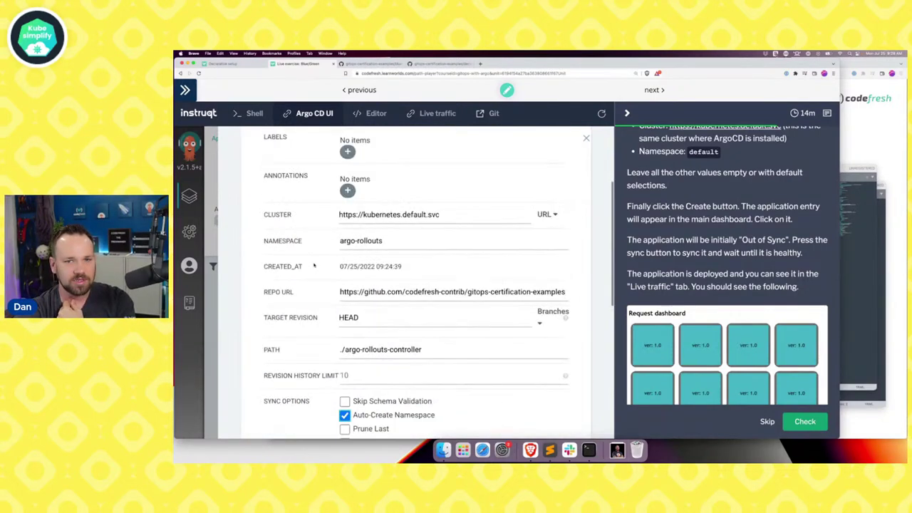
click(515, 225)
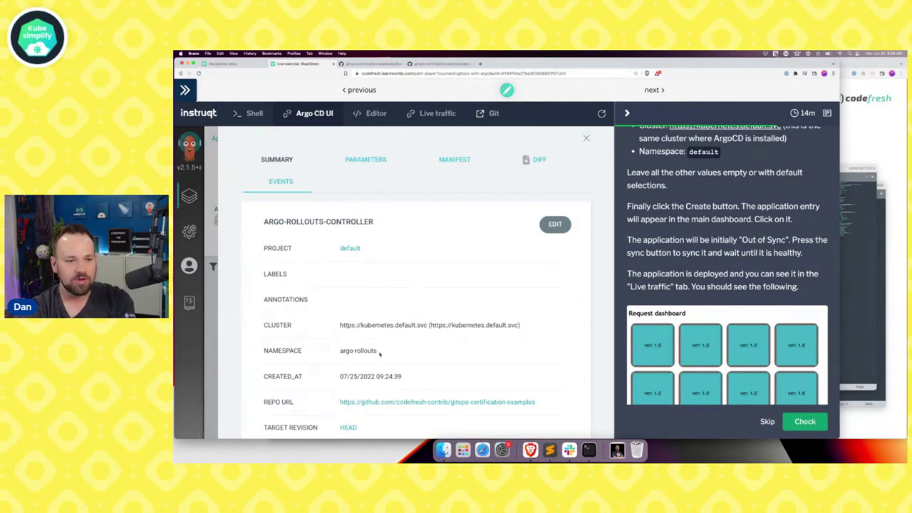
Check the argo-rollouts-controller application's destination namespace and try twice to synchronize all its resources from HEAD with Auto-Create Namespace enabled
drag(378, 351, 337, 354)
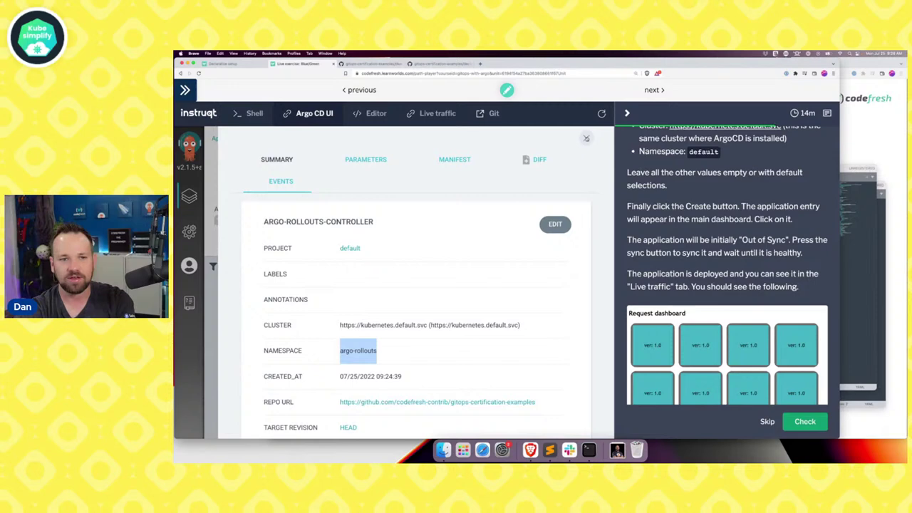
click(587, 138)
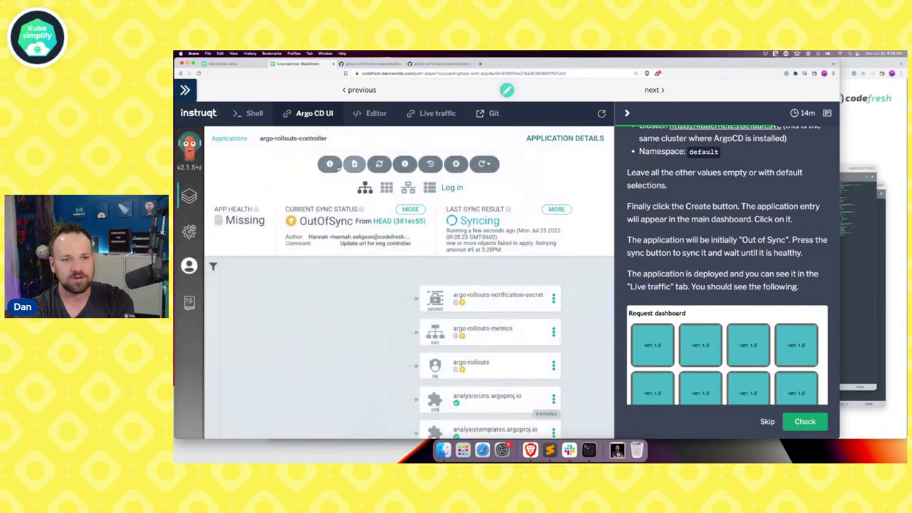
click(380, 163)
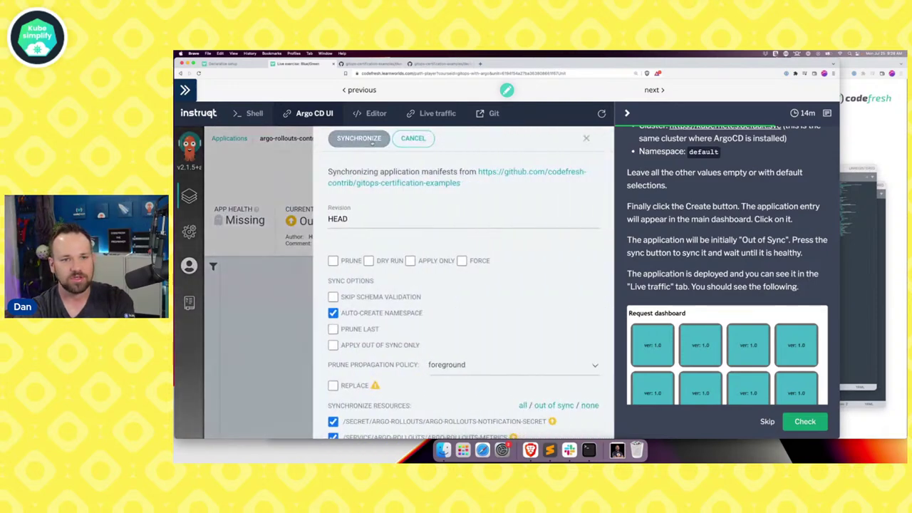
click(372, 140)
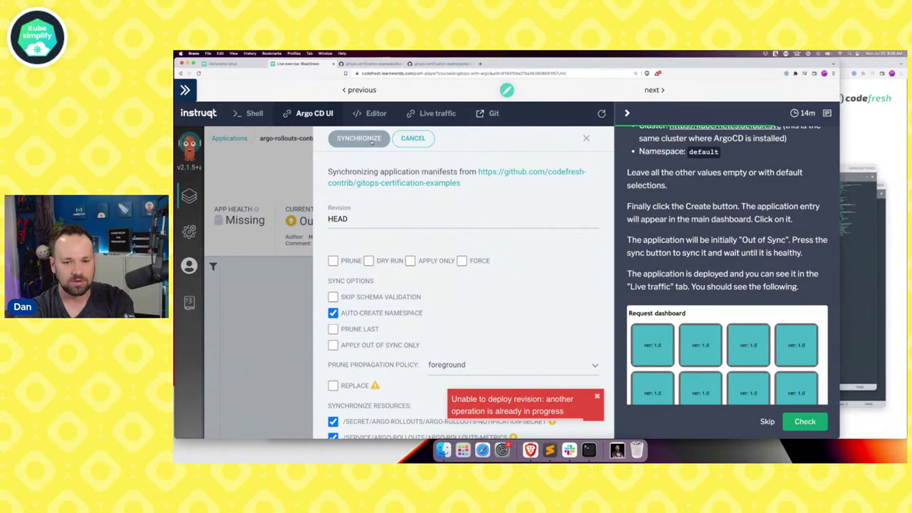
click(585, 138)
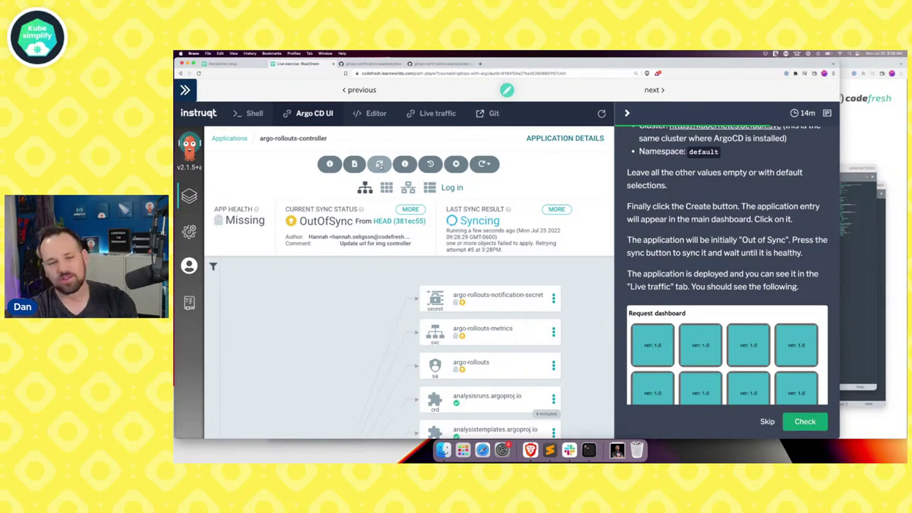
click(379, 164)
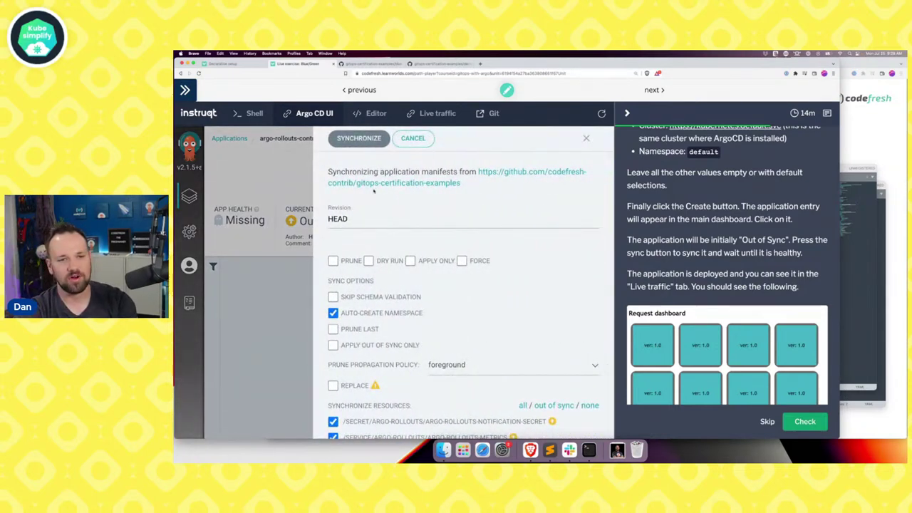
scroll(378, 171, down, 5)
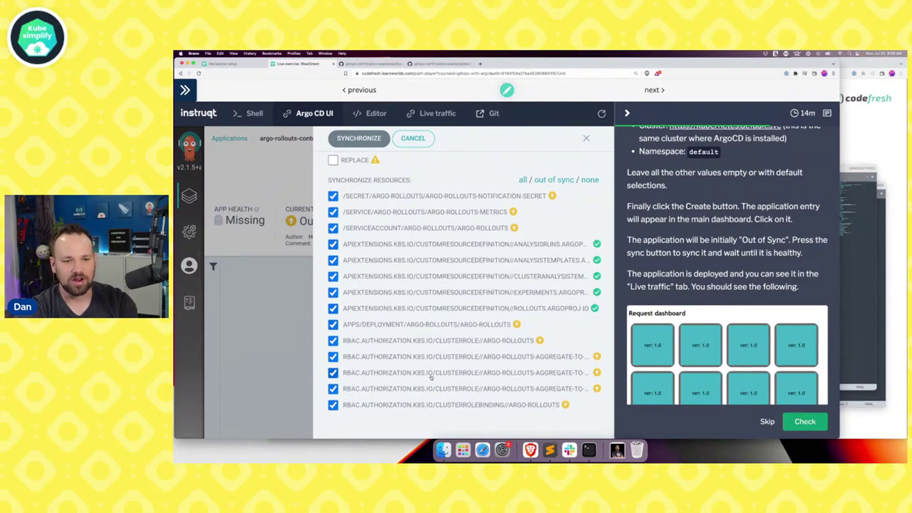
click(369, 141)
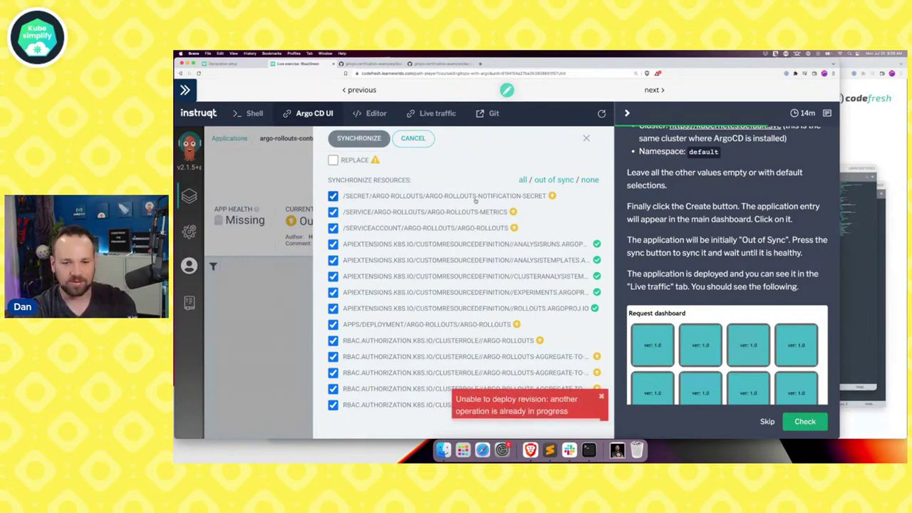
click(586, 137)
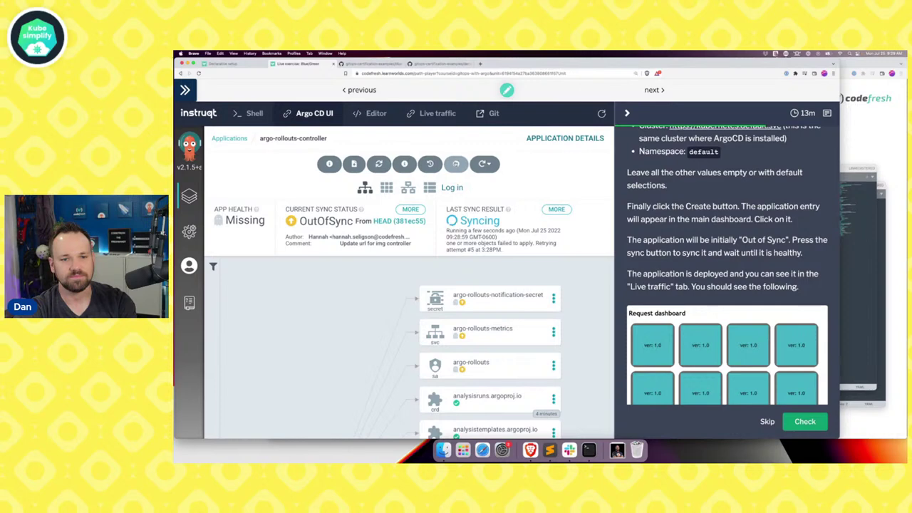
Delete the argo-rollouts-controller application with the Foreground propagation policy, confirming with the name argo-rollouts-controller
click(456, 164)
click(330, 277)
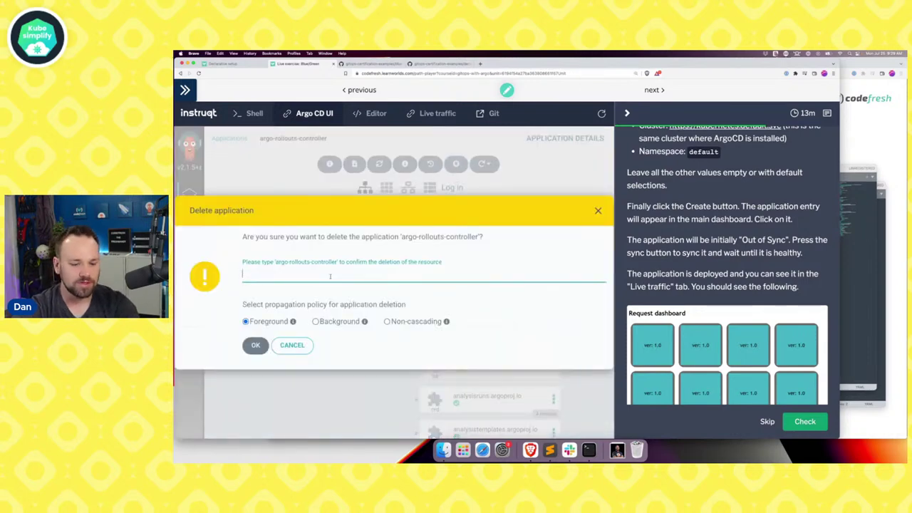
text(argo-roll)
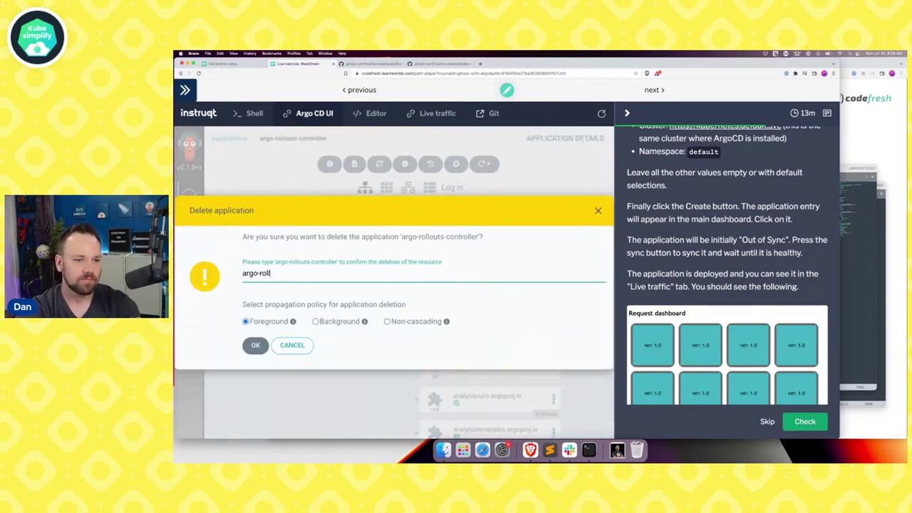
text(outs-controller)
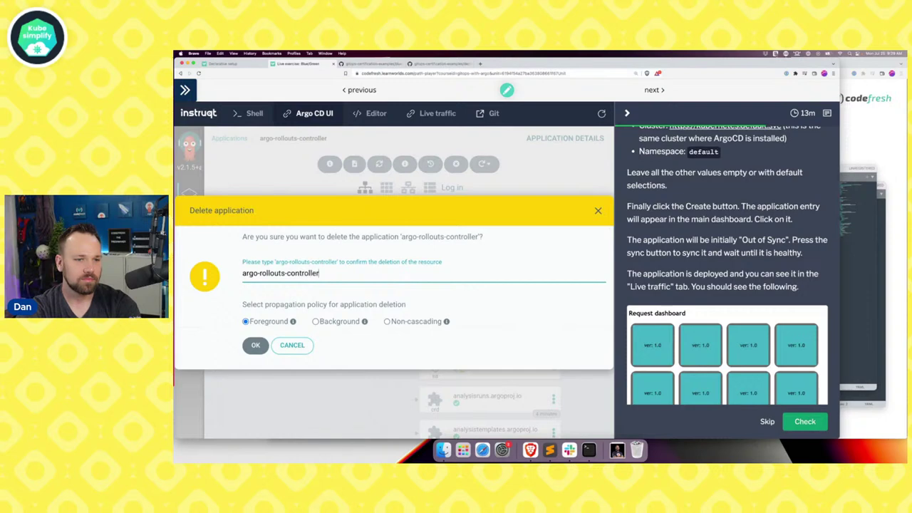
click(256, 346)
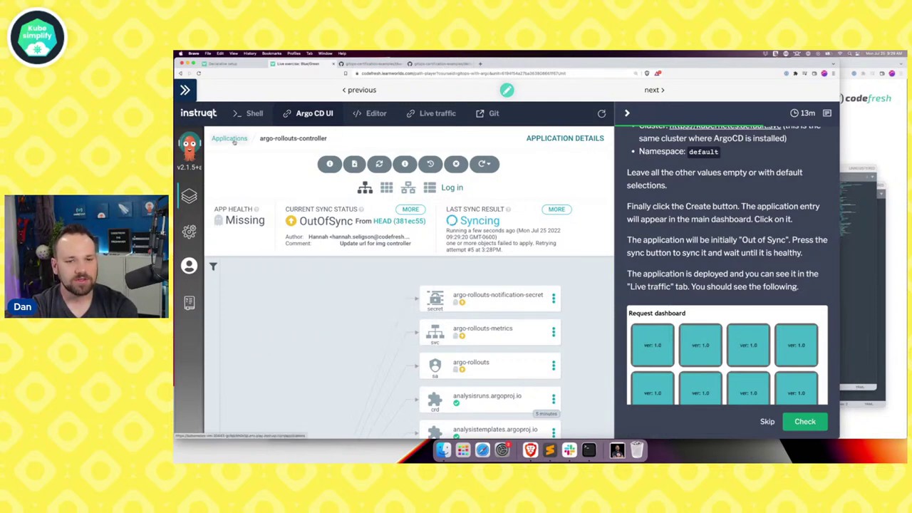
Examine the resource trees of the argo-rollouts-controller and demo applications, and return to the applications list
scroll(528, 285, down, 5)
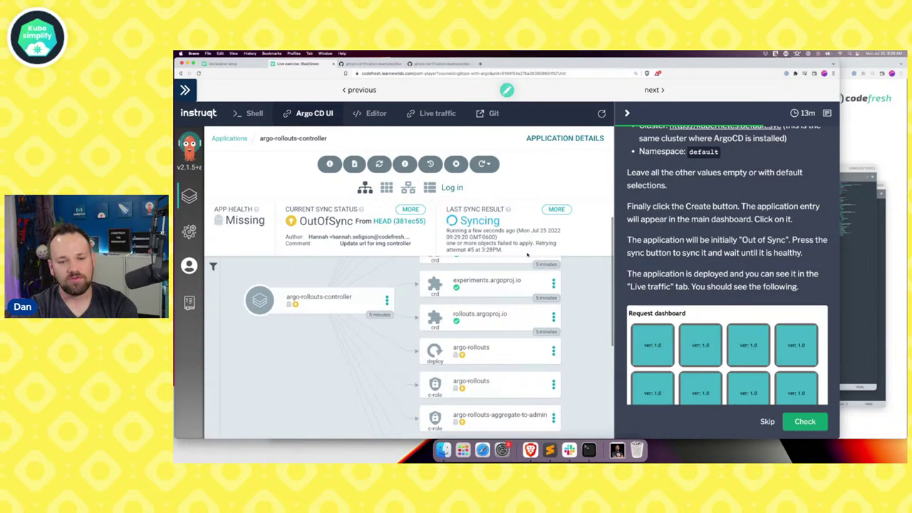
scroll(528, 257, down, 8)
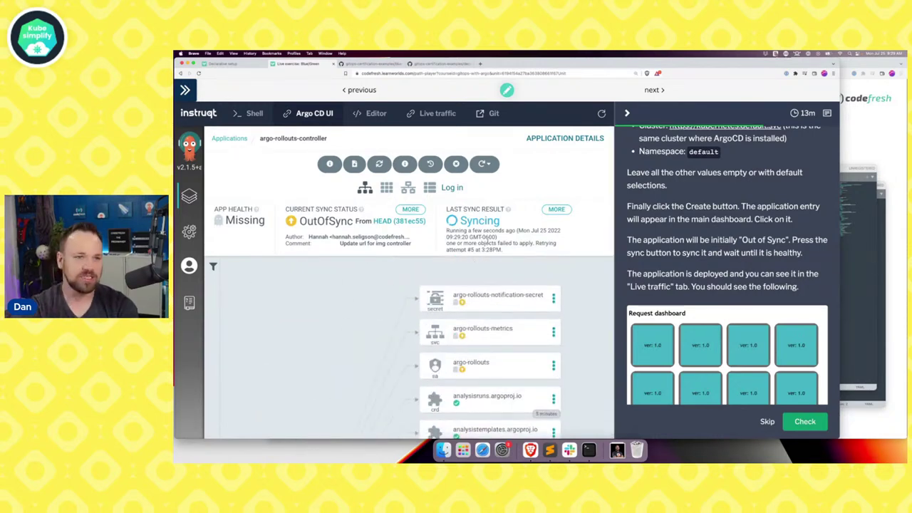
click(230, 138)
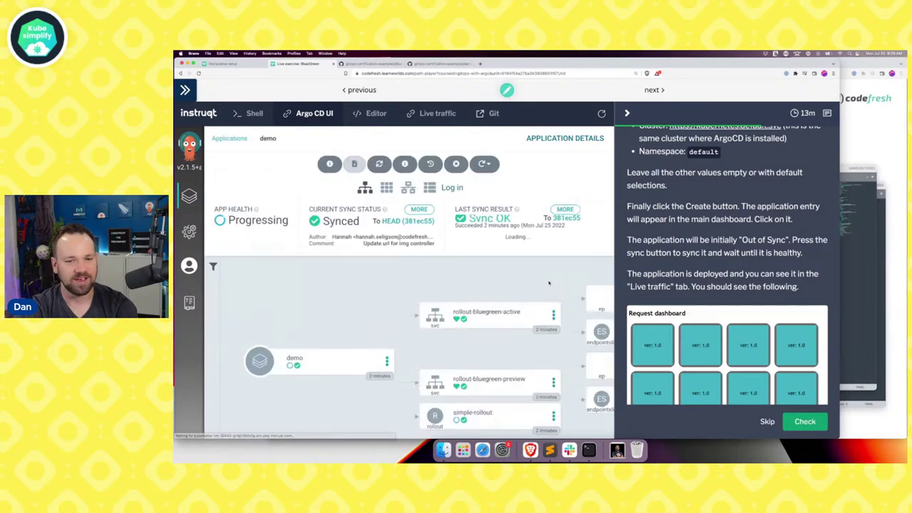
scroll(539, 291, right, 5)
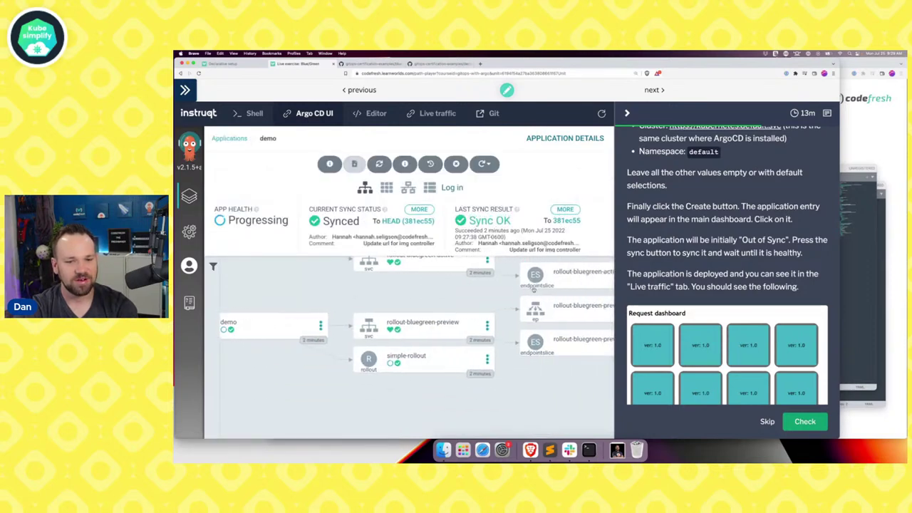
scroll(533, 289, up, 2)
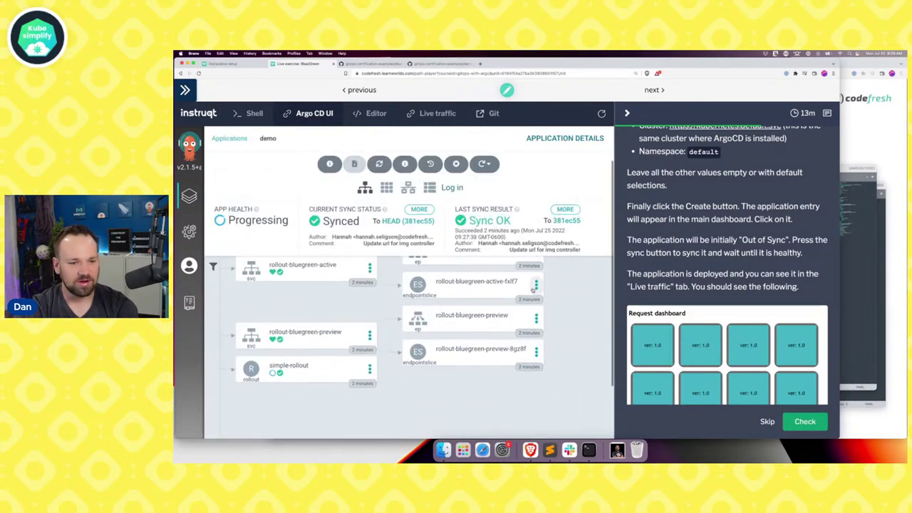
click(239, 140)
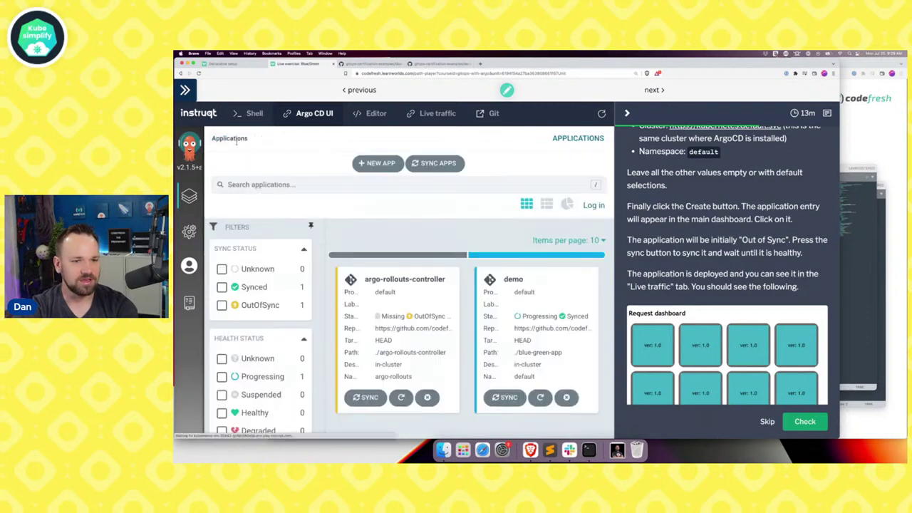
click(427, 397)
click(295, 346)
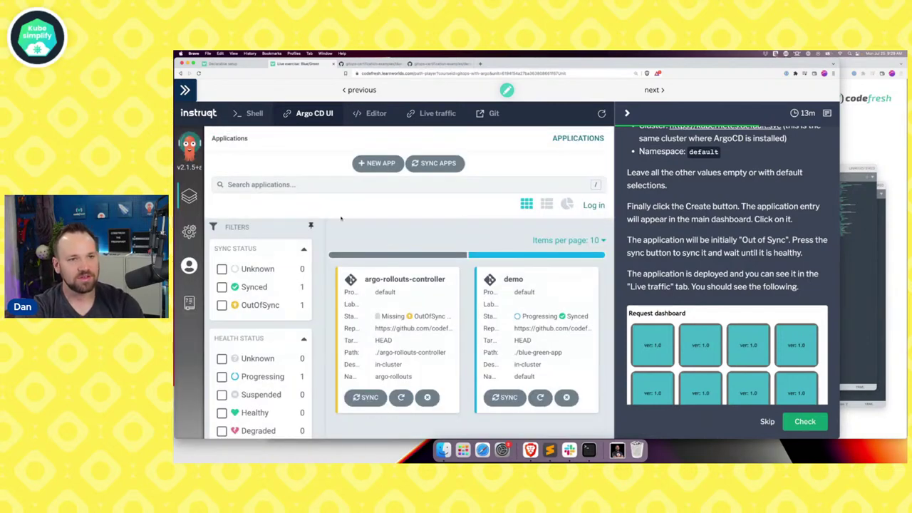
Reload the Blue/Green lab by going to the previous lesson and back, and reopen the Argo CD UI
click(253, 113)
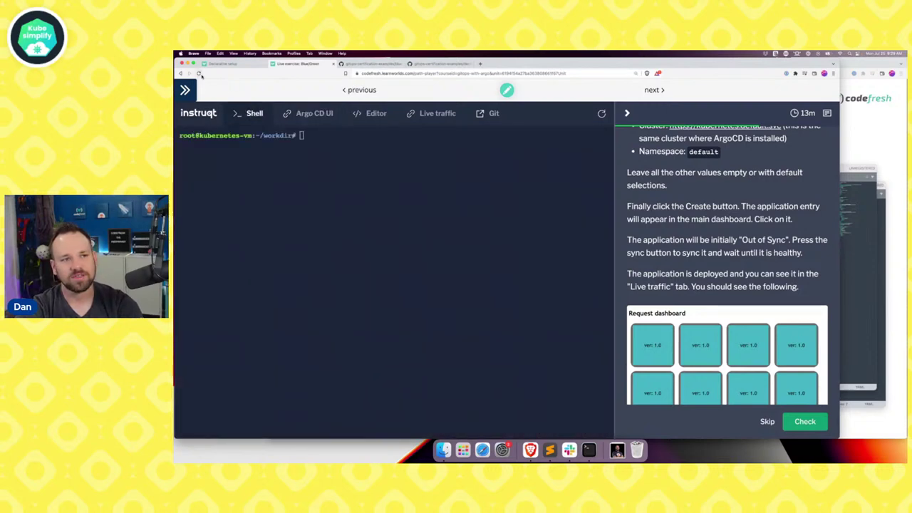
click(356, 90)
click(560, 188)
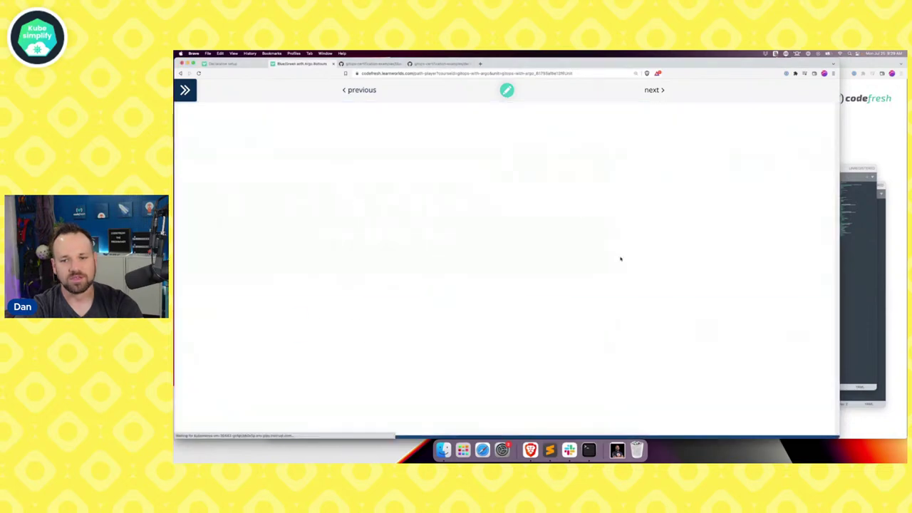
click(651, 92)
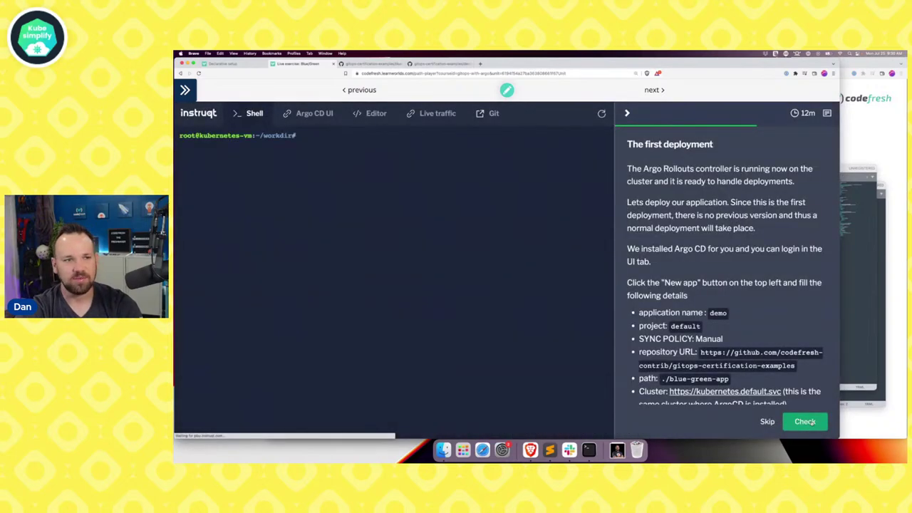
click(317, 113)
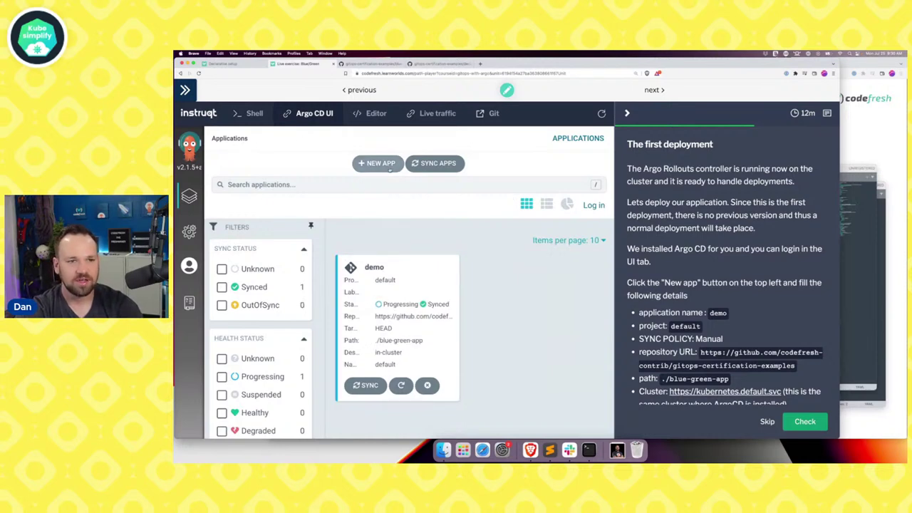
click(360, 169)
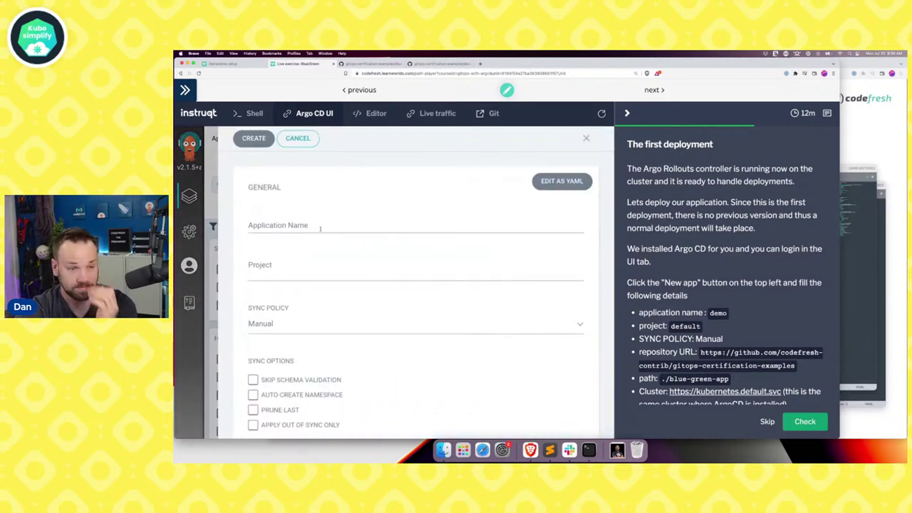
click(321, 229)
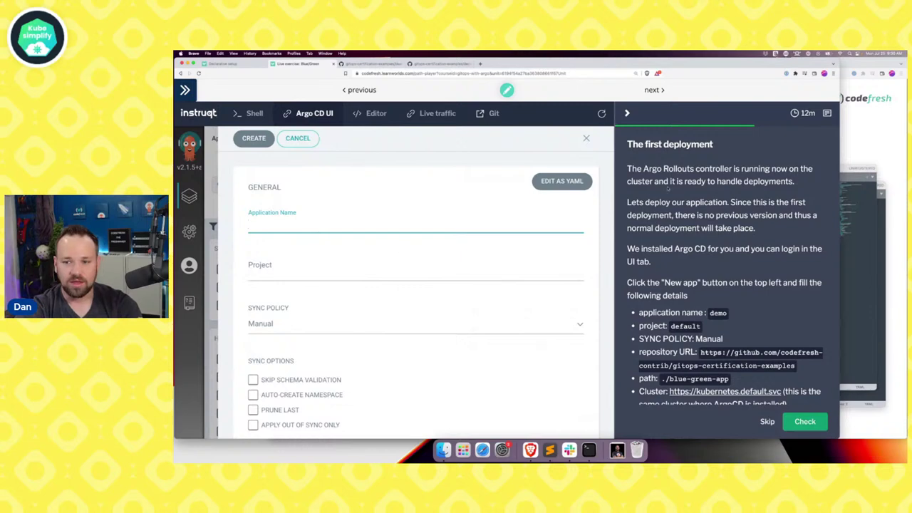
scroll(677, 226, down, 10)
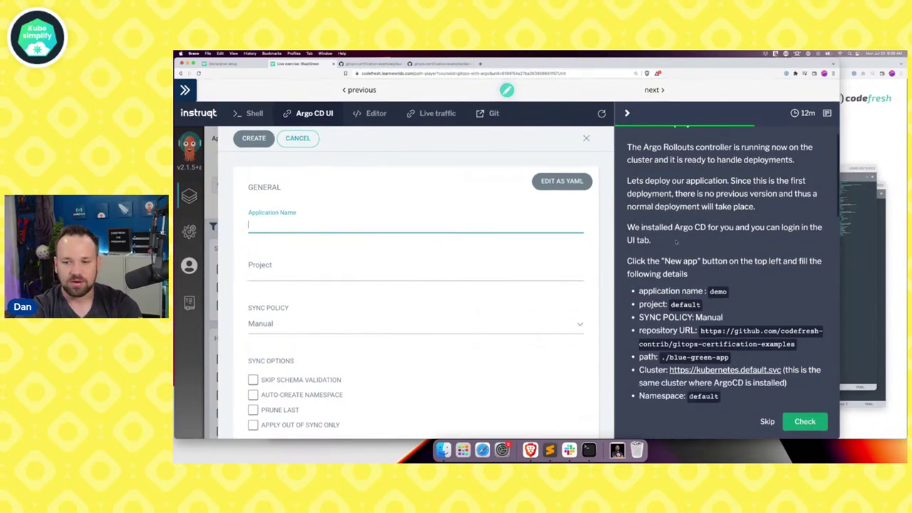
scroll(674, 240, up, 10)
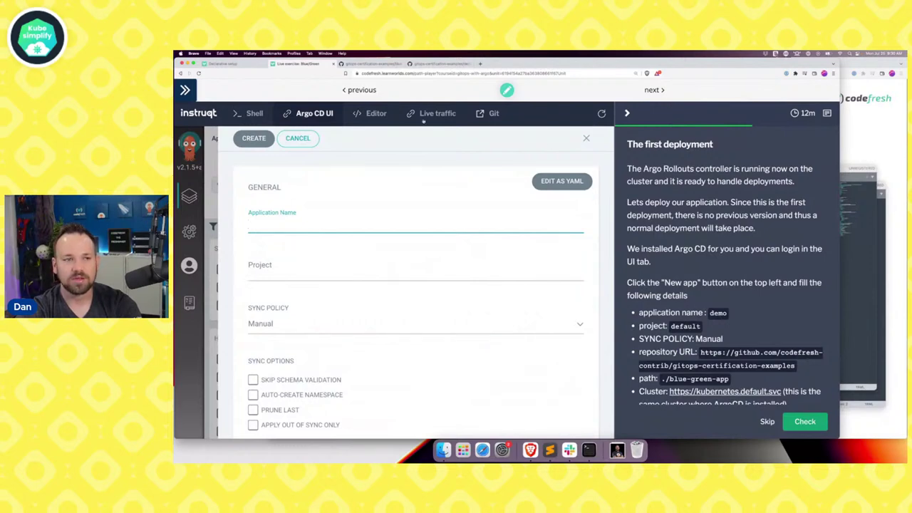
List the files in the lab shell's working directory and return to the Argo CD UI
click(262, 113)
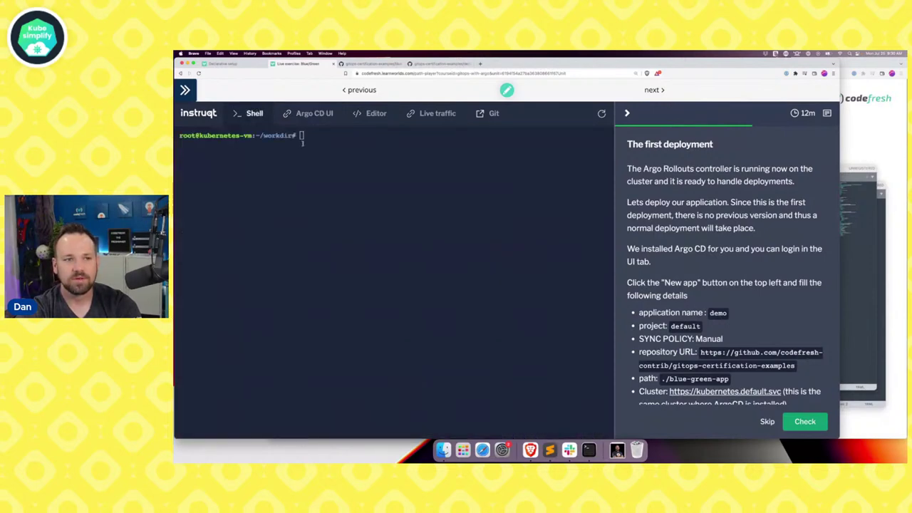
text(ls)
key(Return)
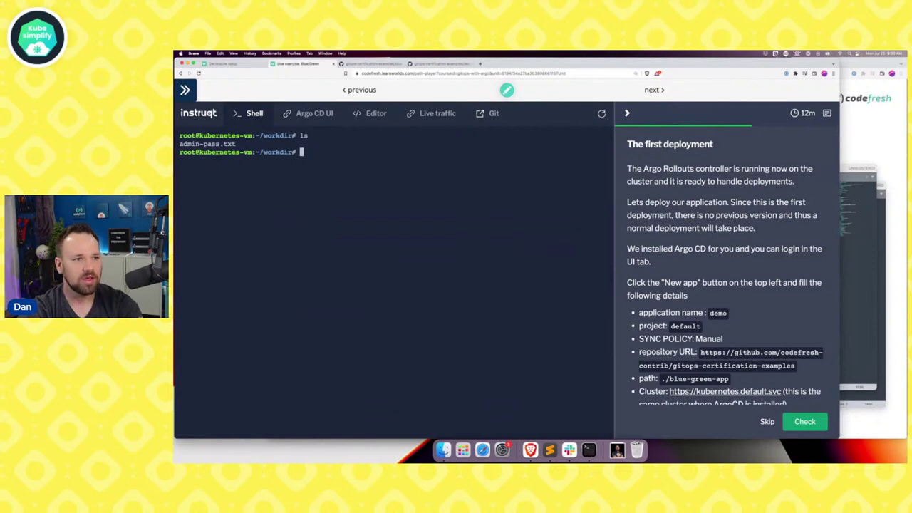
click(314, 113)
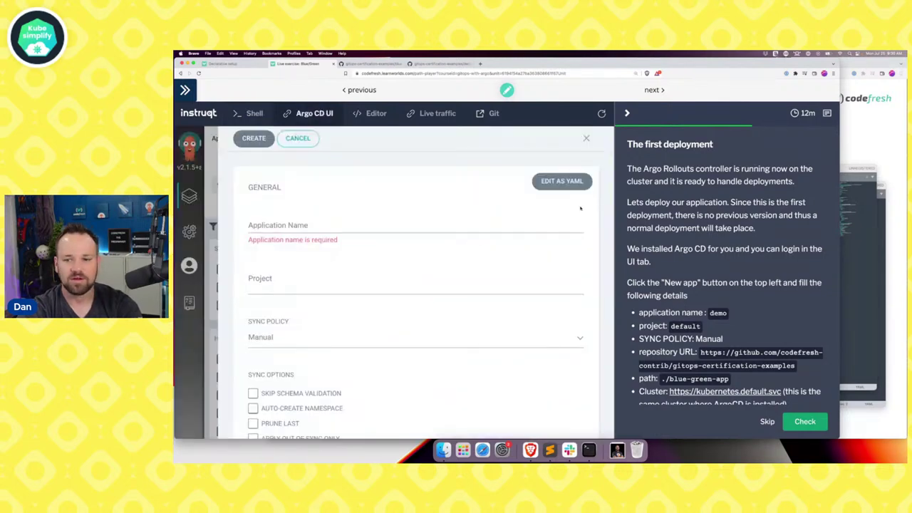
click(628, 113)
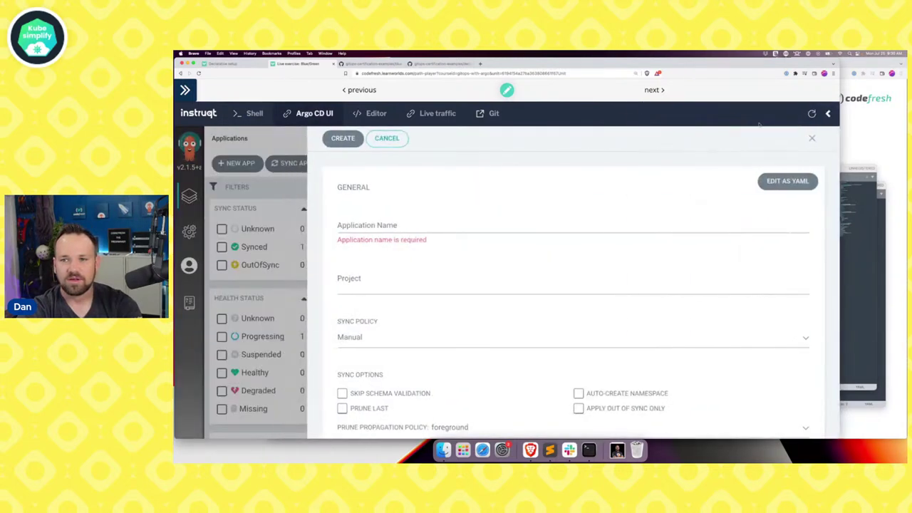
click(828, 114)
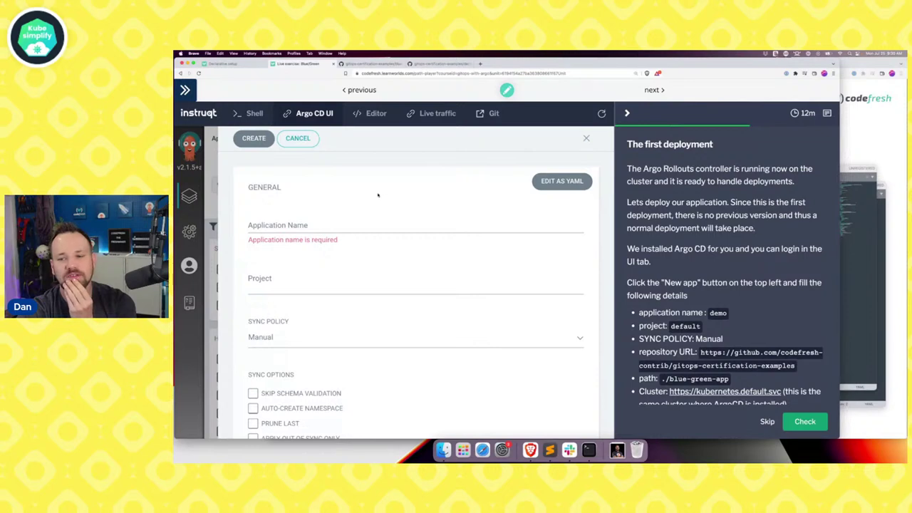
scroll(379, 196, down, 5)
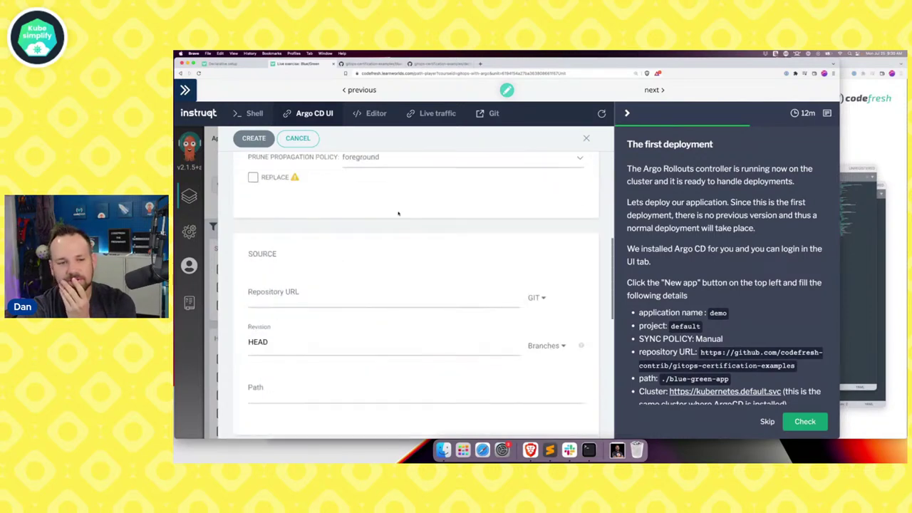
scroll(396, 212, up, 5)
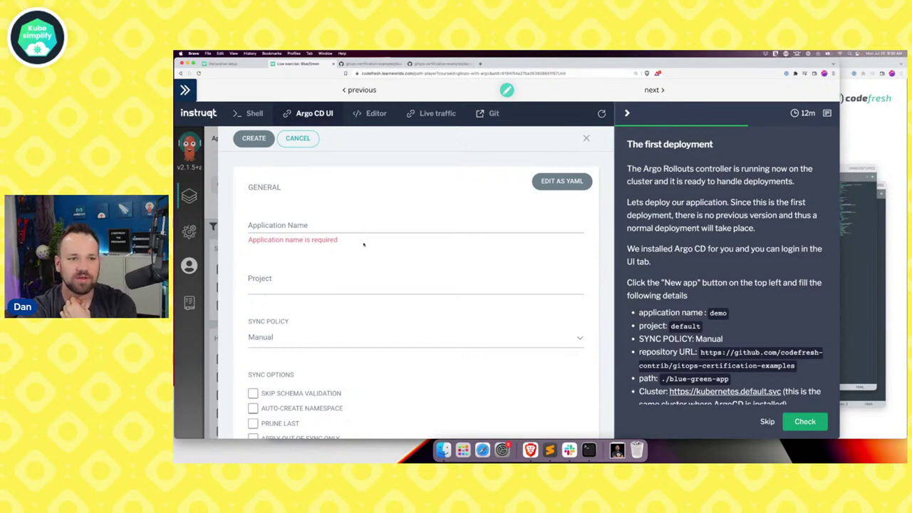
click(587, 137)
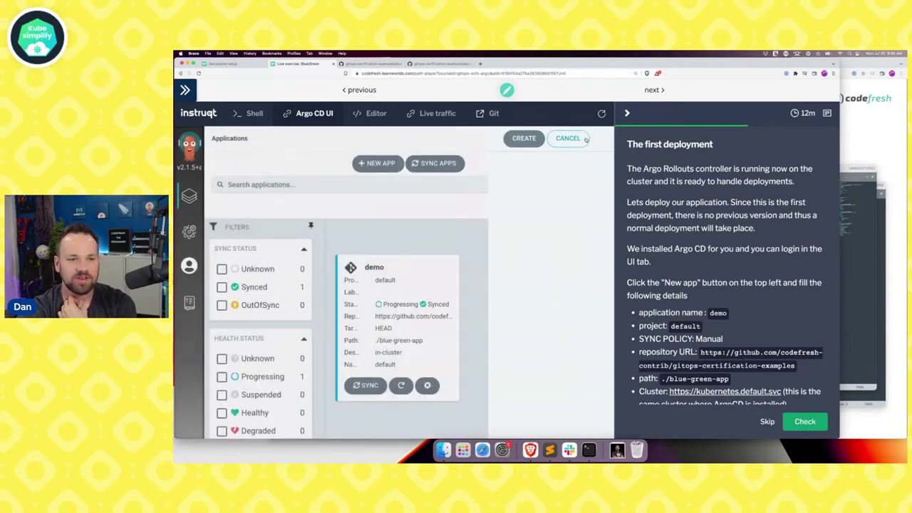
Delete the demo application with the Foreground propagation policy, confirming with the name demo
click(429, 384)
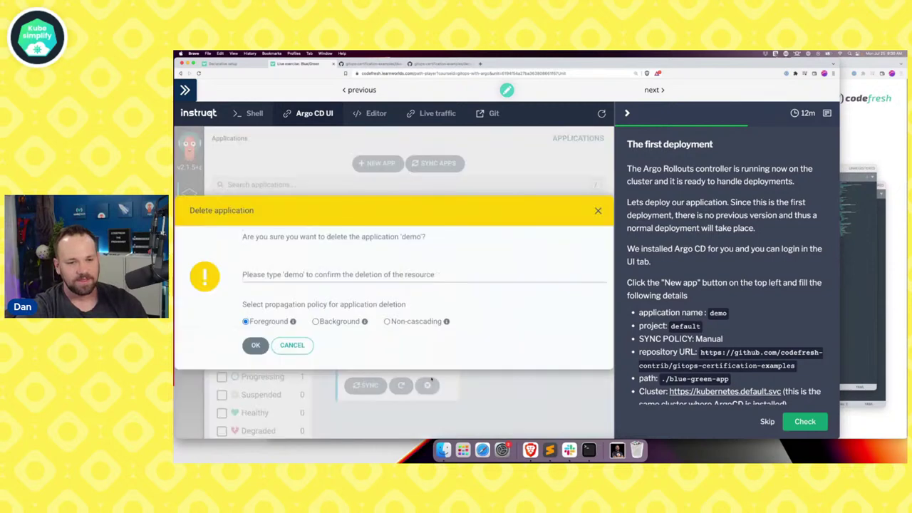
click(352, 279)
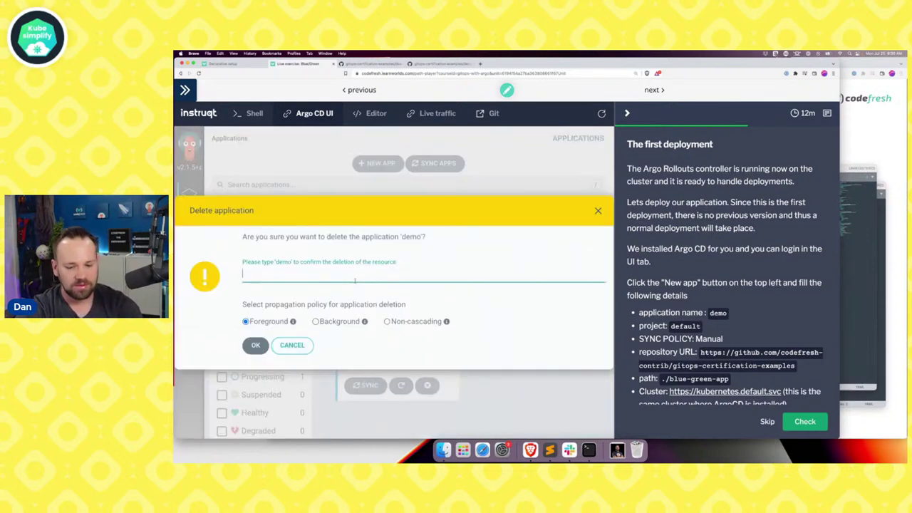
text(demo)
click(255, 345)
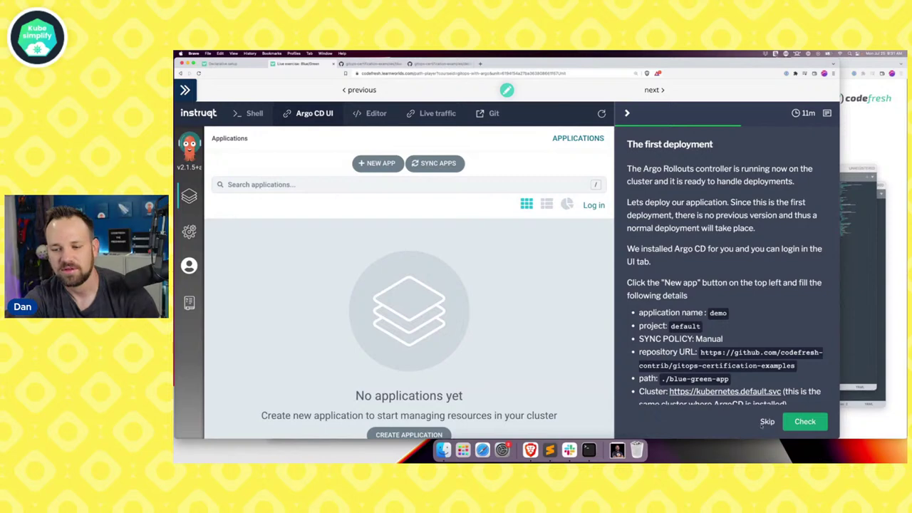
Close the extra GitHub tab showing the blue-green-app folder and exit the lab's shell session
click(249, 112)
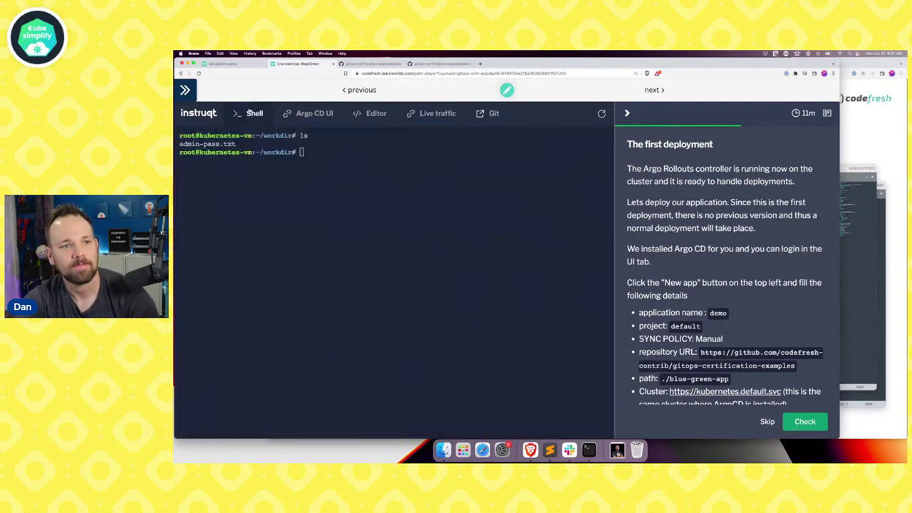
click(184, 90)
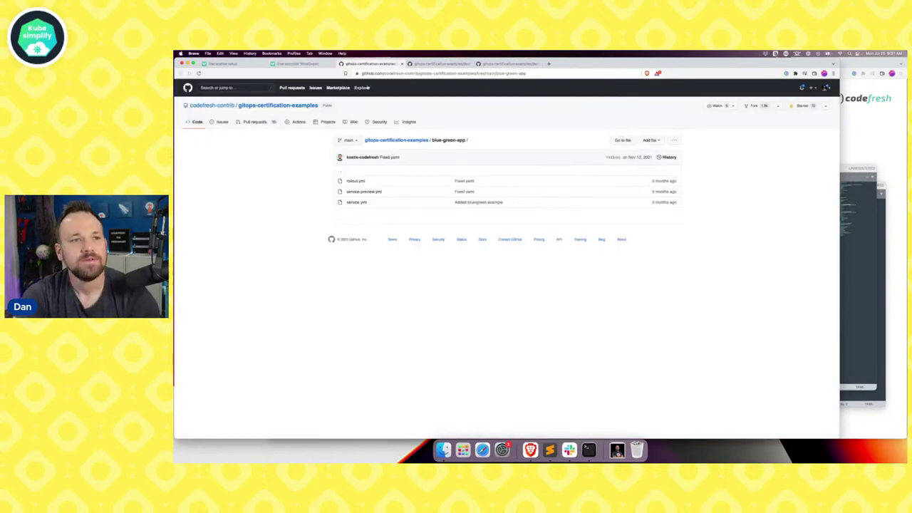
key(super+w)
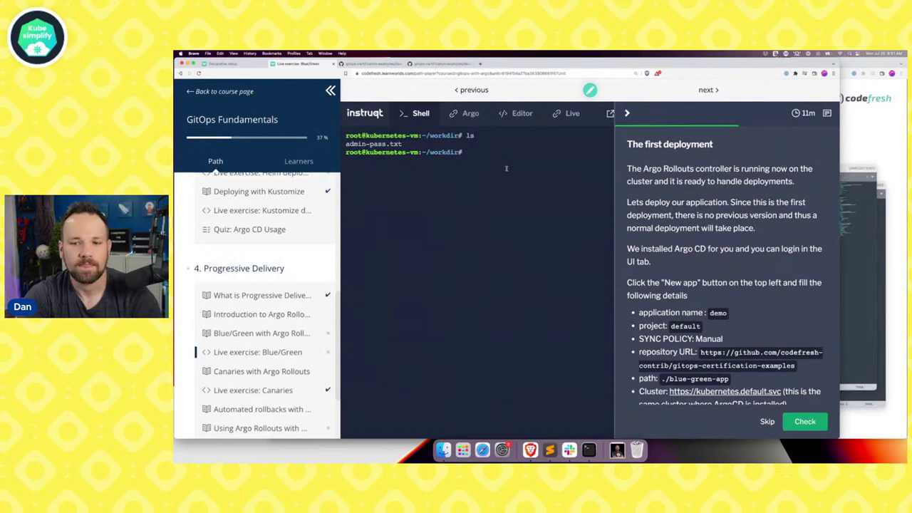
text(exit)
key(Return)
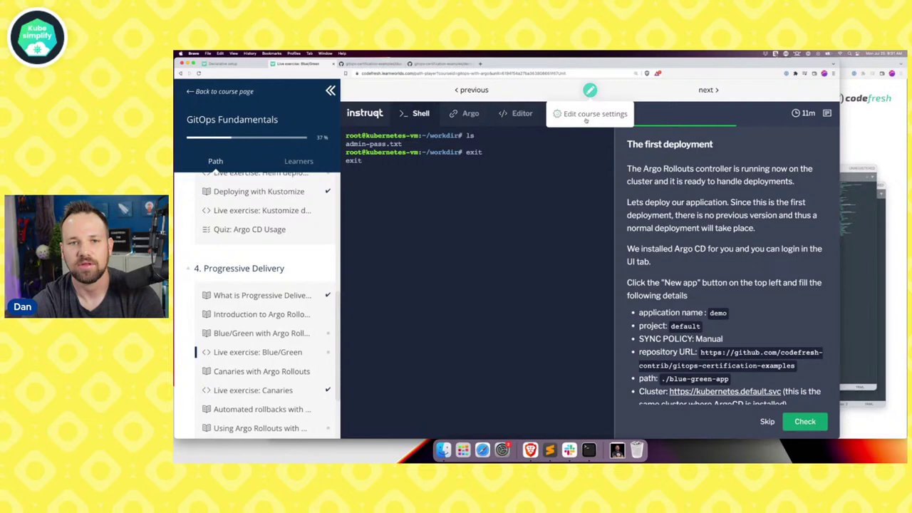
Reload the Blue/Green lab by going to the previous lesson and back again
click(488, 91)
click(560, 188)
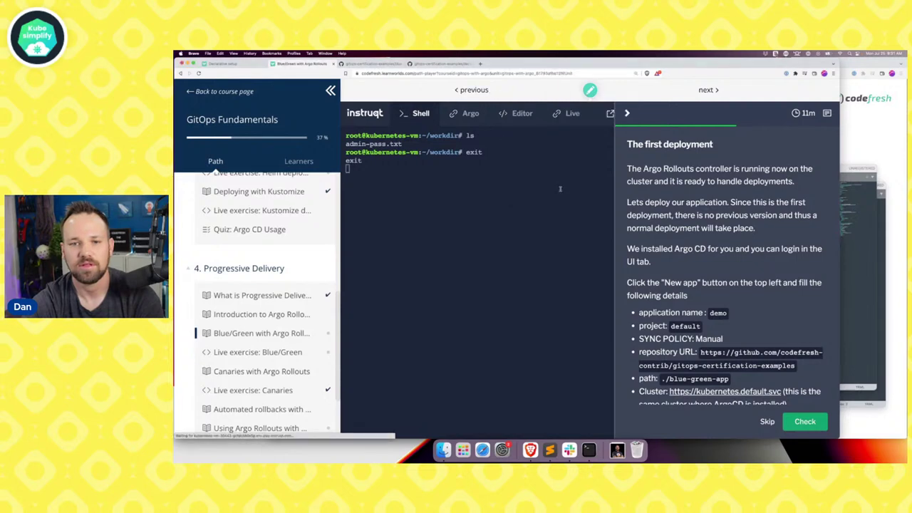
click(706, 91)
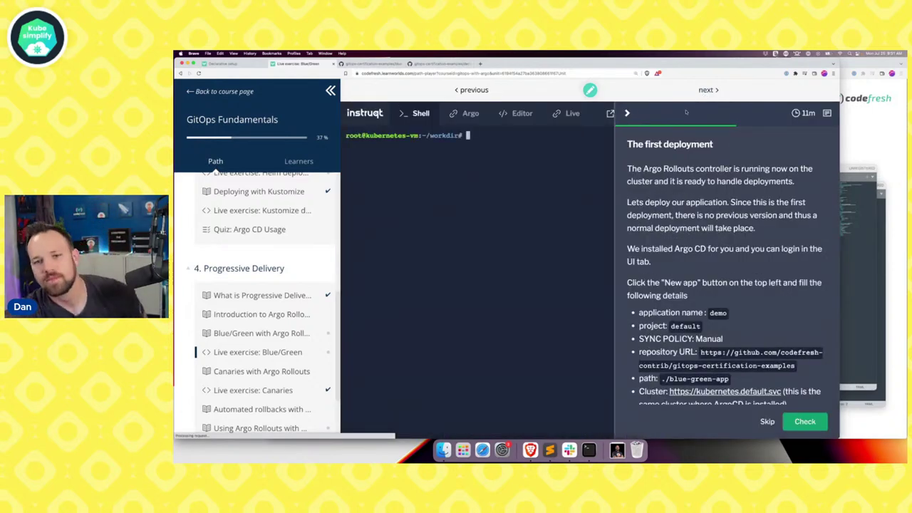
Check the Argo CD applications list with the instructions hidden, and the lab editor's files under /root/workdir/
click(464, 113)
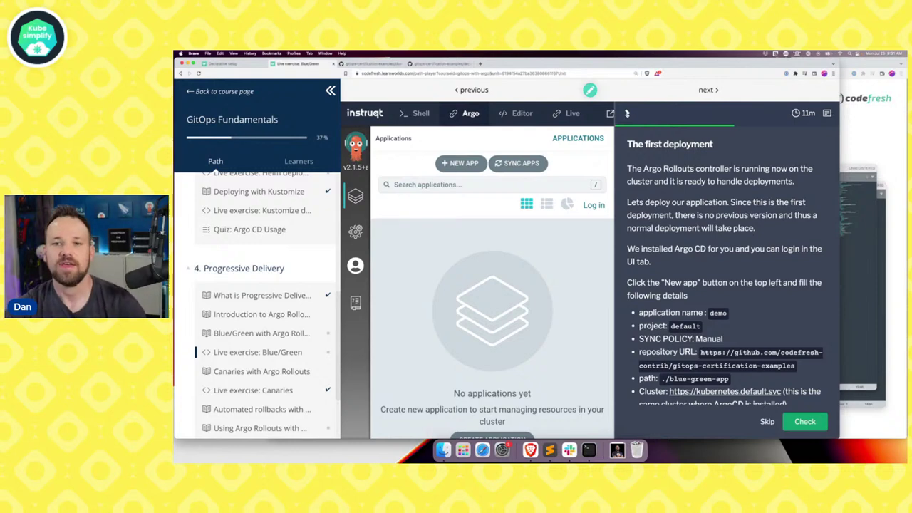
click(627, 114)
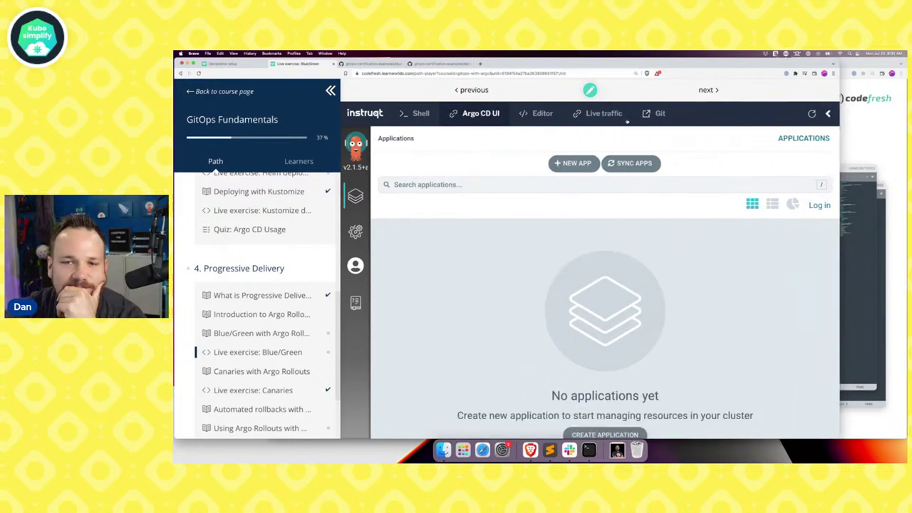
click(534, 117)
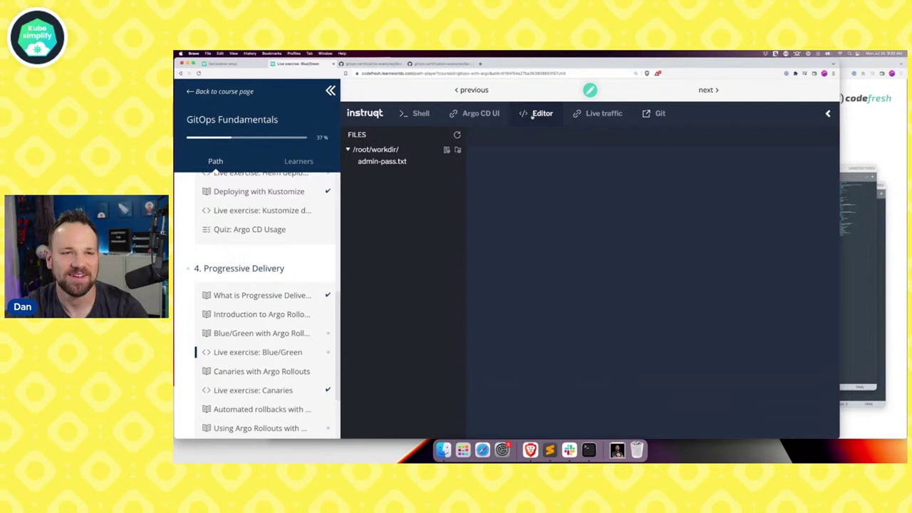
mouse_move(592, 93)
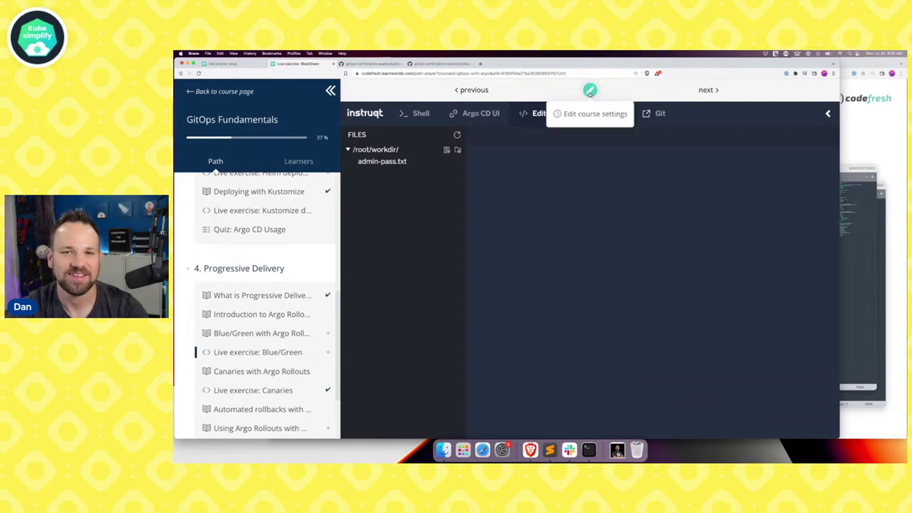
click(592, 115)
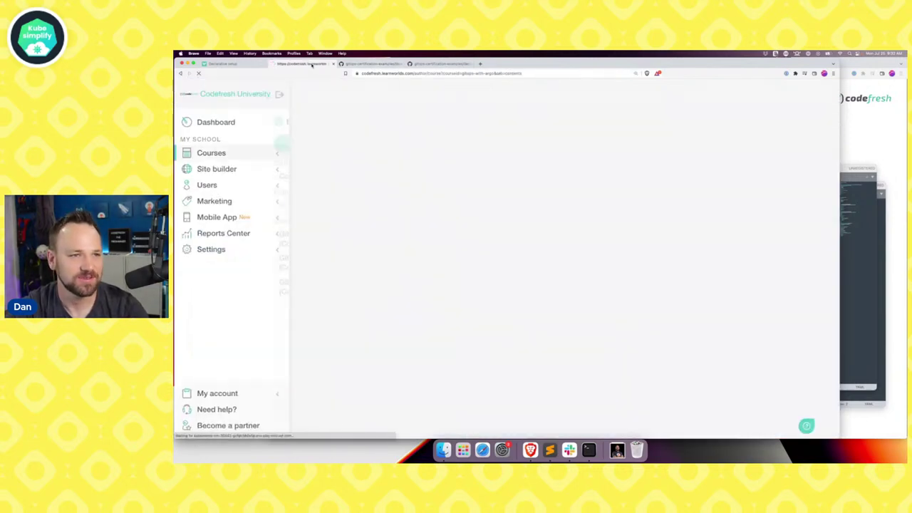
click(333, 64)
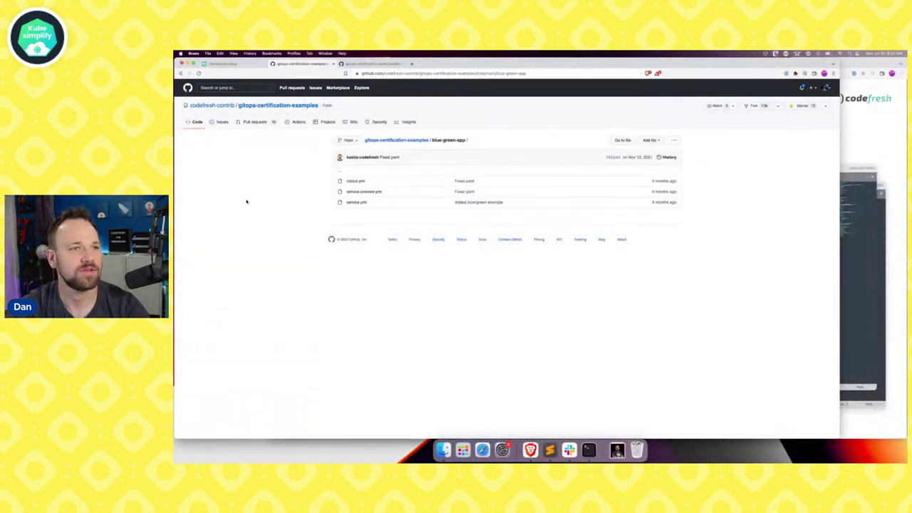
key(super+t)
text(https://codefresh.learnworlds.com/author/course?courseid=gitops-with-argo&tab=contents)
key(Return)
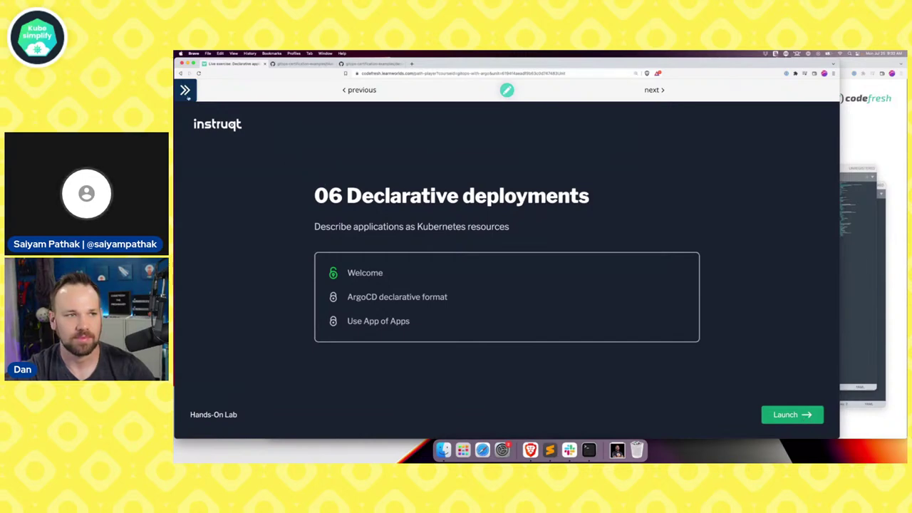
Open the Live exercise: Blue/Green lesson from the course outline's Progressive Delivery section, and collapse the outline
click(185, 90)
scroll(214, 255, down, 2)
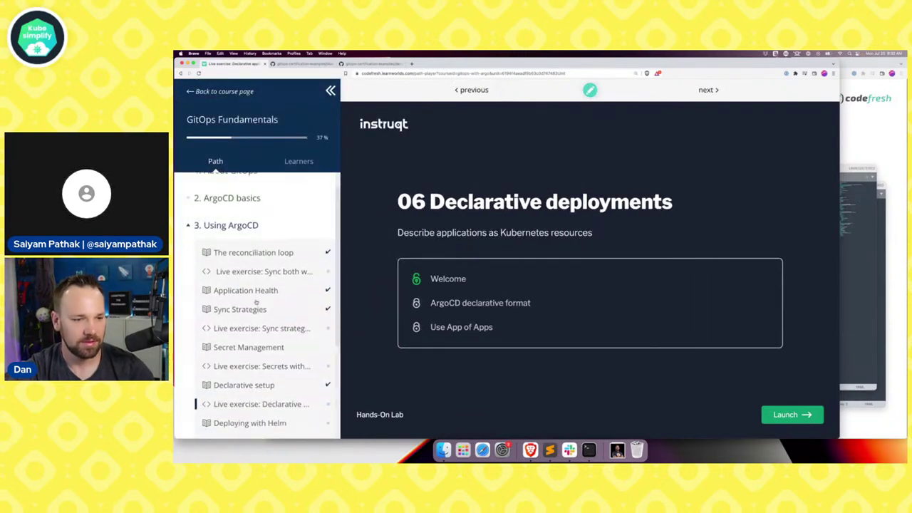
scroll(252, 321, down, 10)
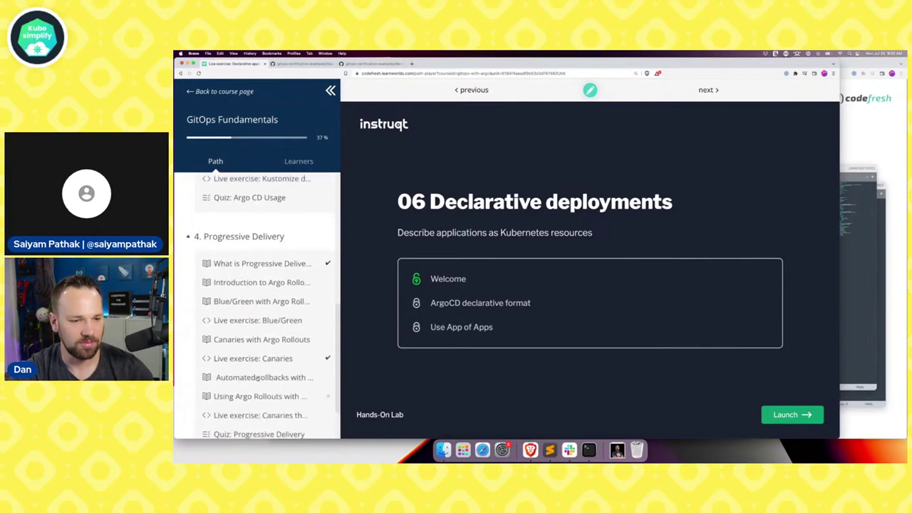
scroll(258, 379, down, 3)
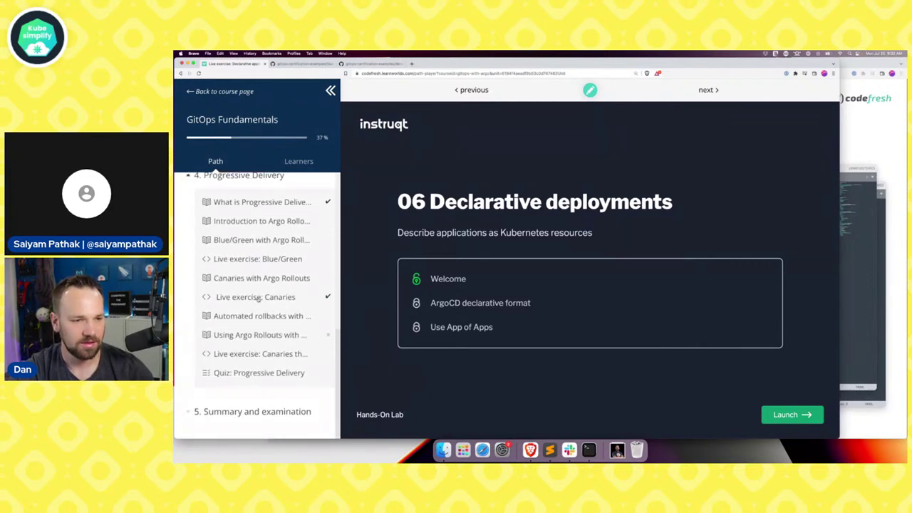
click(257, 259)
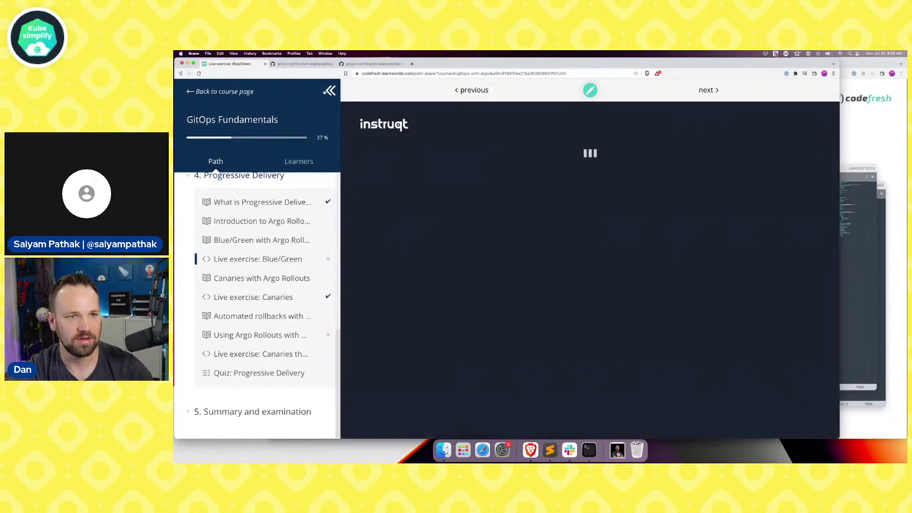
click(330, 91)
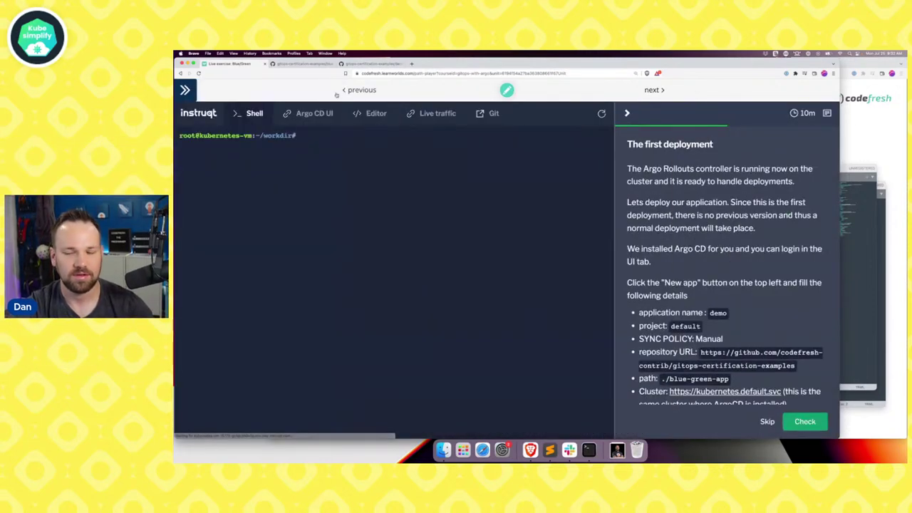
Skip The first deployment challenge so the lab's scripts solve it, and confirm the skip
click(767, 421)
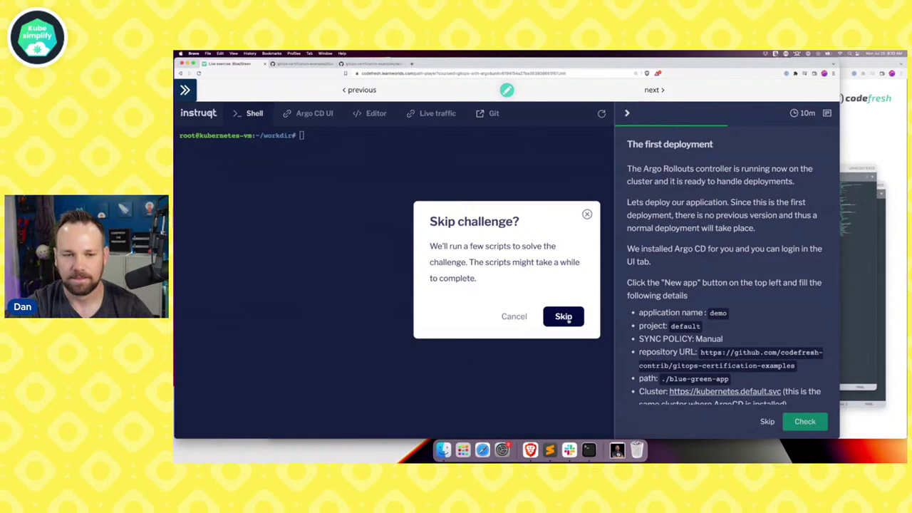
click(564, 316)
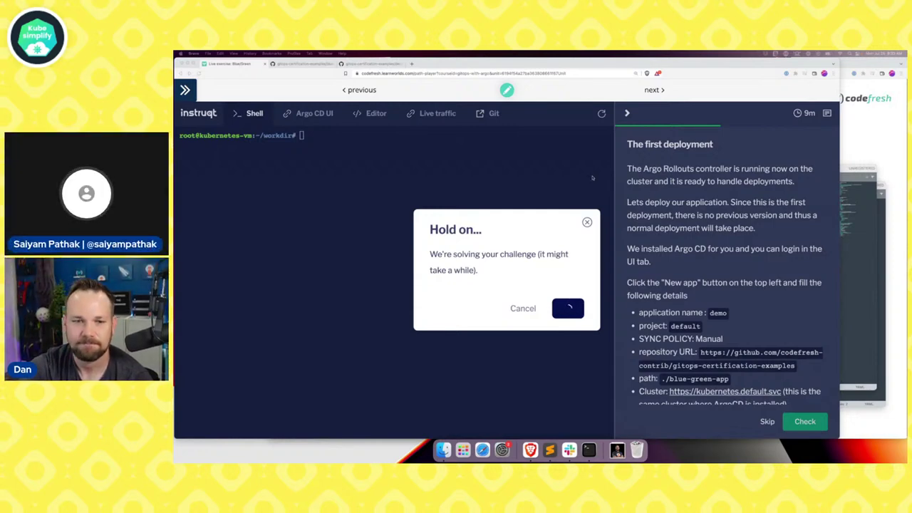
Reload the Blue/Green lab through the previous lesson, and skip The first deployment challenge again, confirming the skip
click(363, 90)
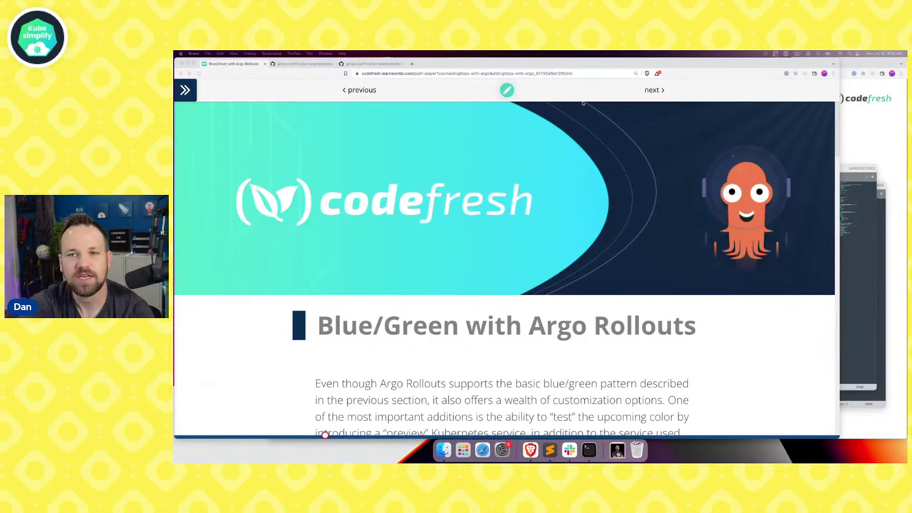
click(654, 90)
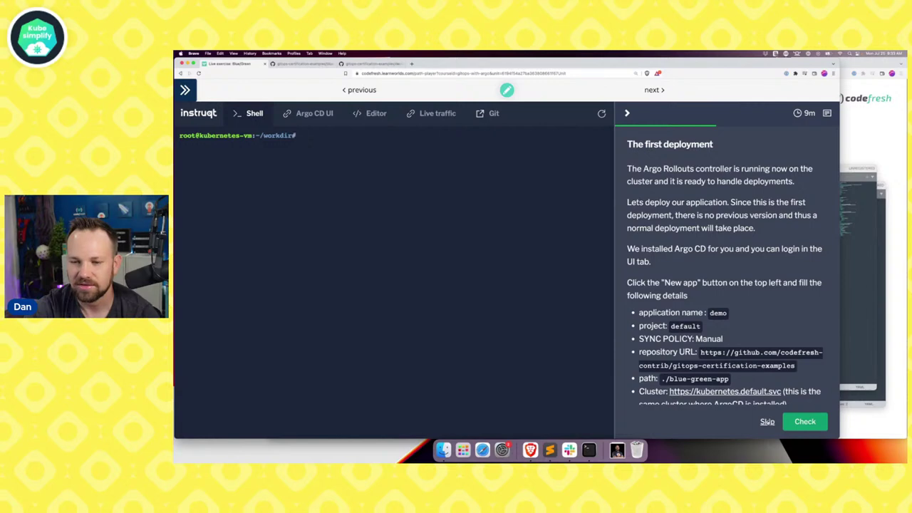
scroll(727, 264, down, 5)
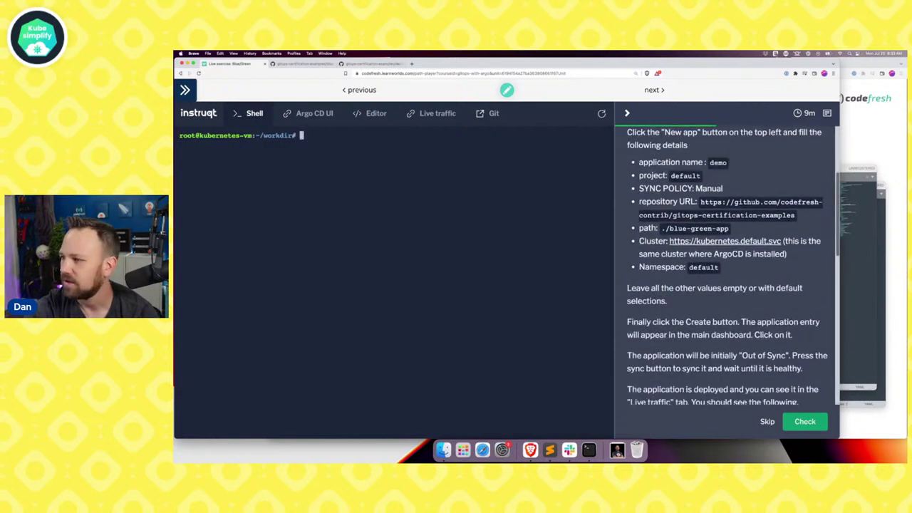
click(768, 421)
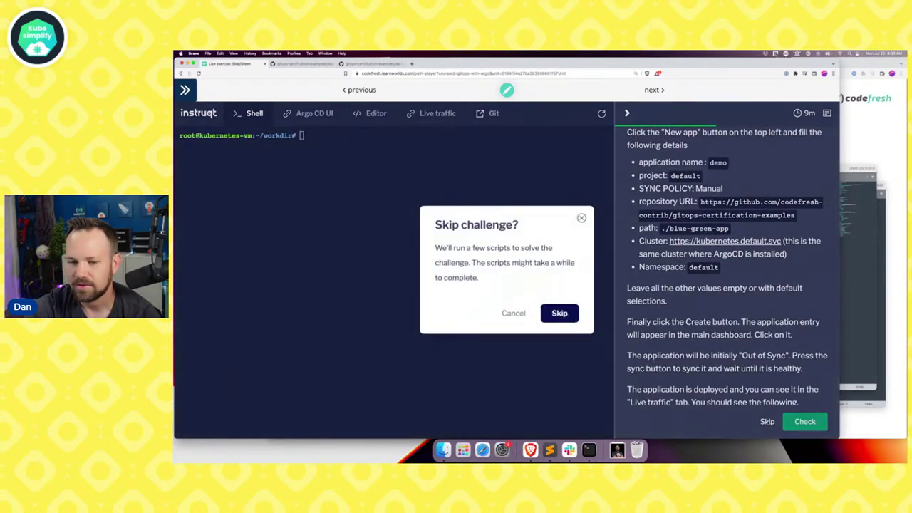
click(567, 315)
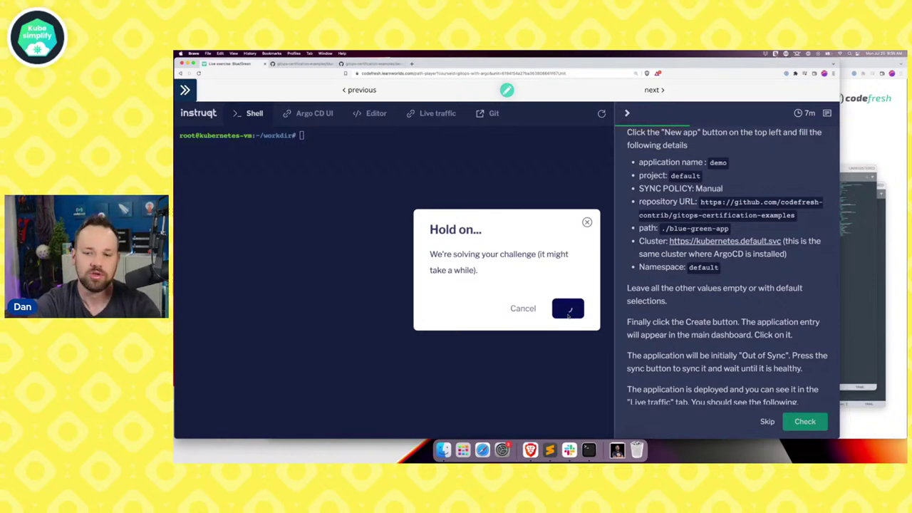
Open the elite-cluster repository on GitHub in a new browser tab
key(super+t)
text(github)
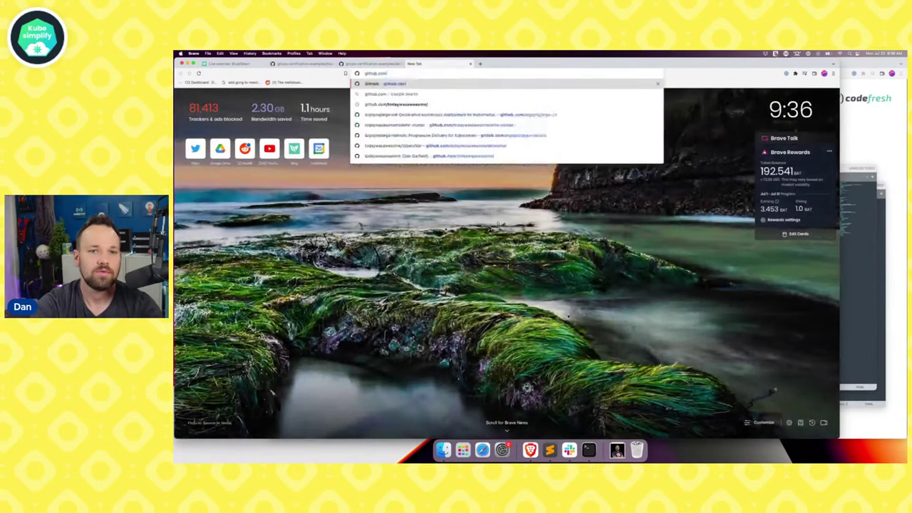
text(.com/)
key(Down)
key(Down)
key(Down)
key(Down)
key(Return)
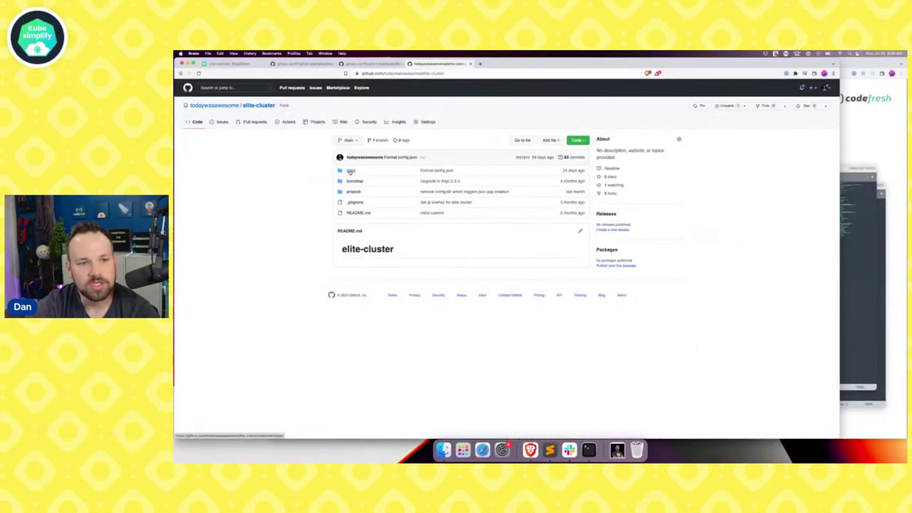
Examine kustomization.yaml and ipaddress.yaml in the nginx-ingress app's elite-cluster overlay, including the Service's name and namespace, and close the repository
click(350, 172)
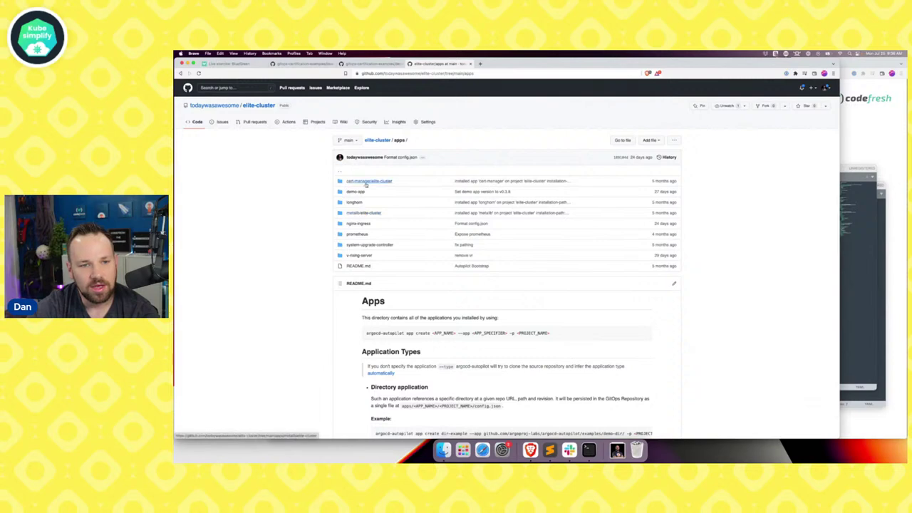
click(357, 224)
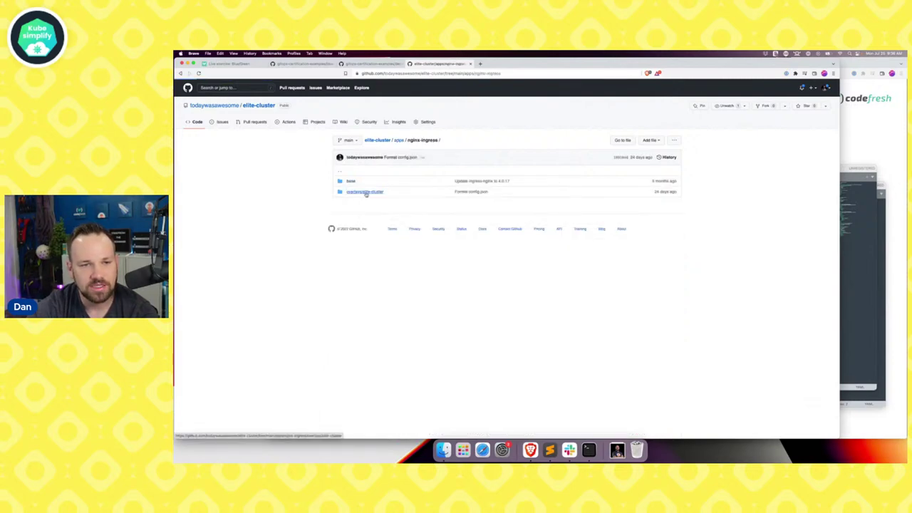
click(366, 192)
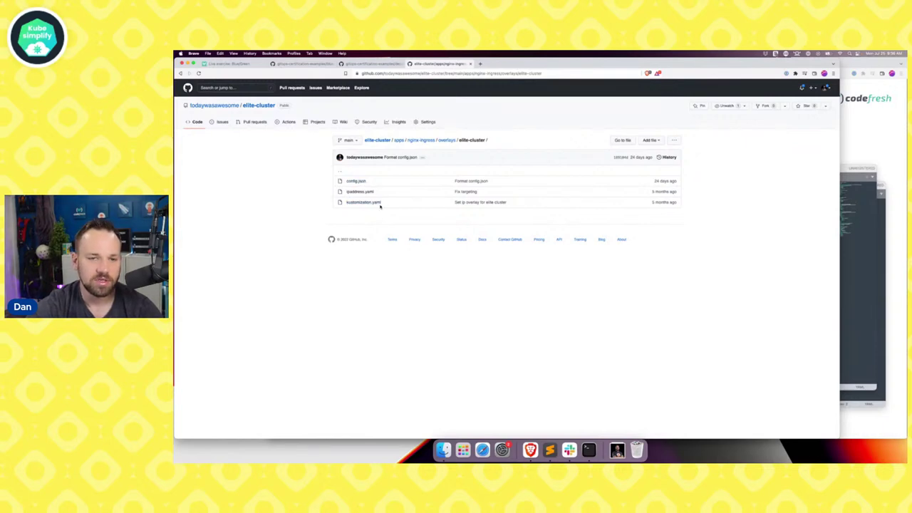
click(368, 203)
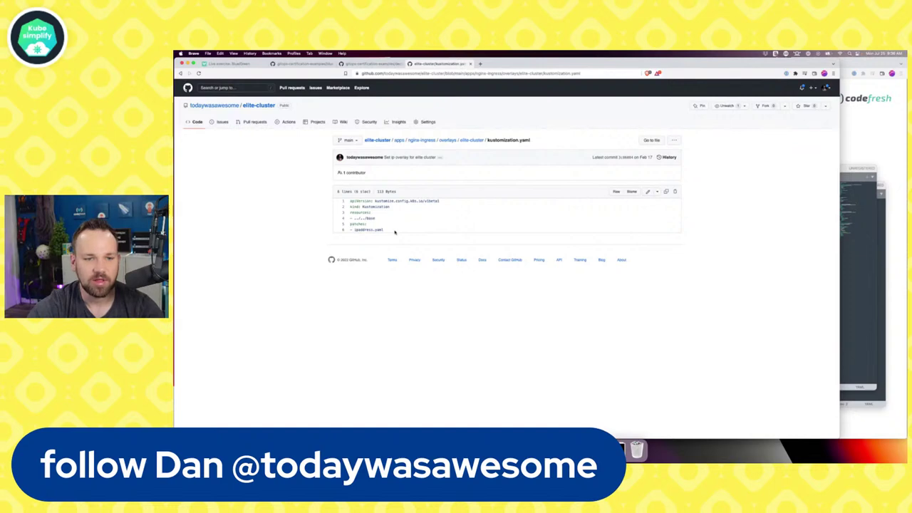
click(469, 140)
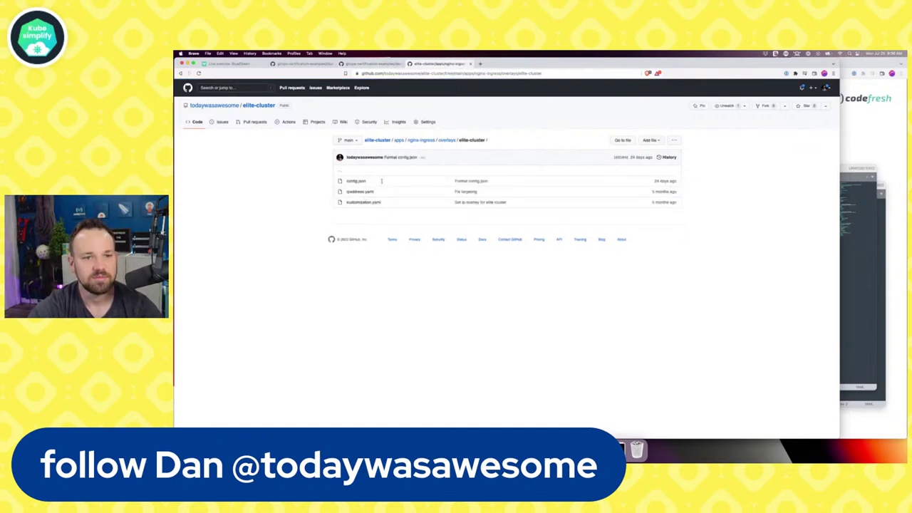
click(360, 192)
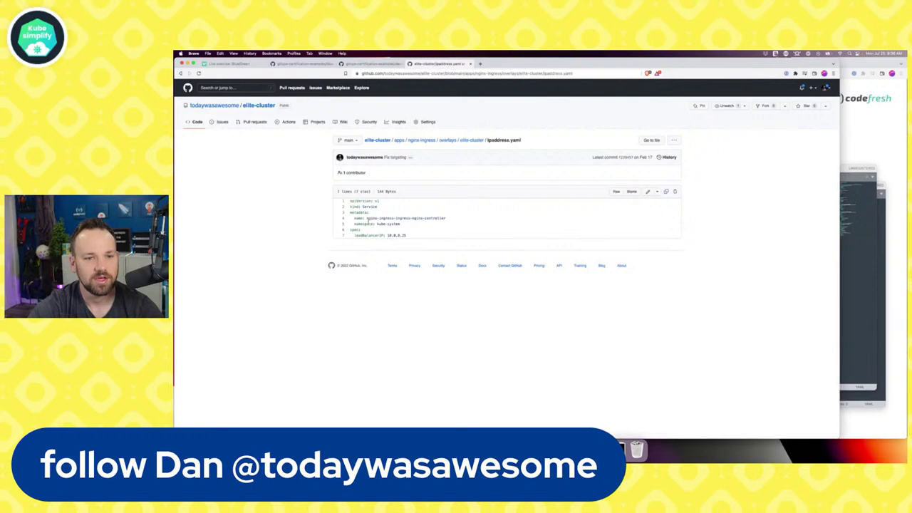
drag(355, 217, 362, 230)
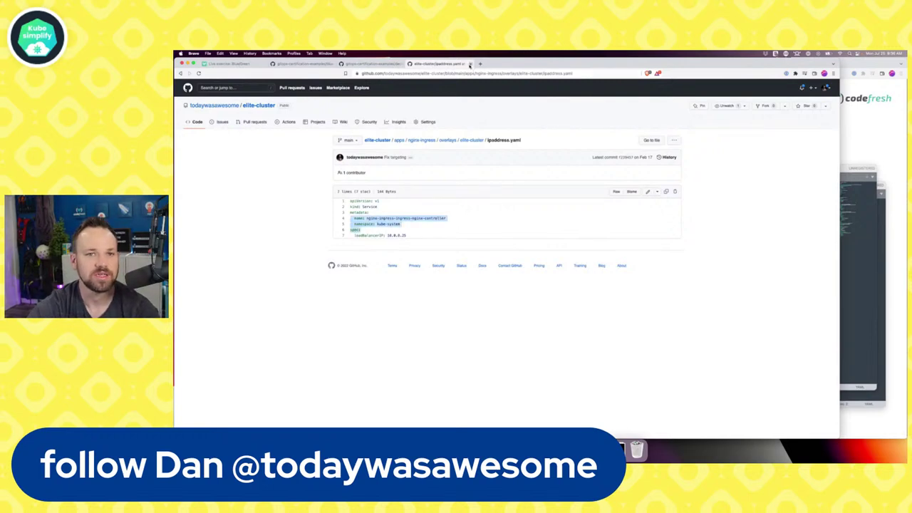
click(470, 64)
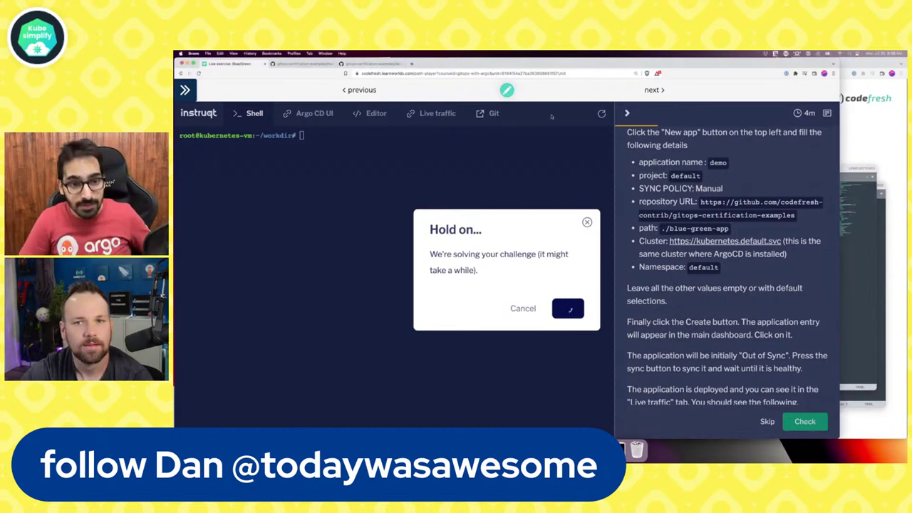
Advance past the Canaries with Argo Rollouts lesson to the live exercise and launch the 10 Canary deployments lab
click(650, 91)
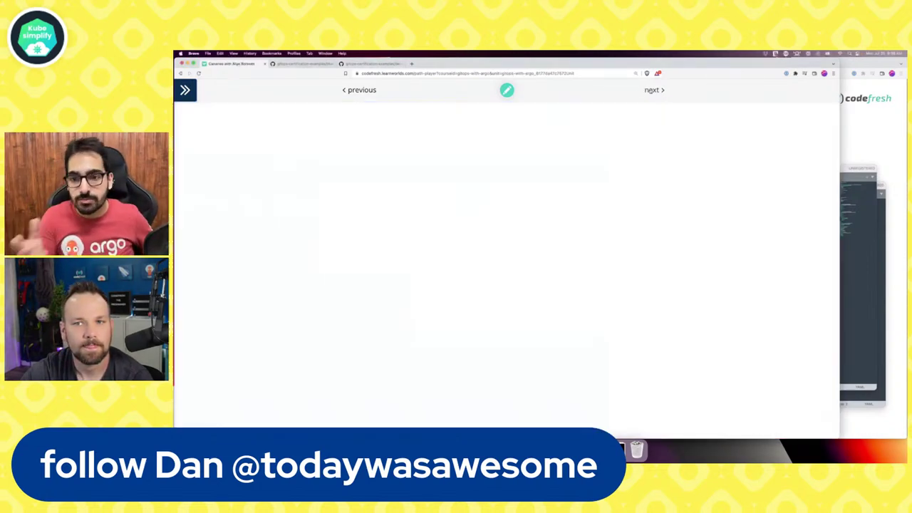
click(654, 90)
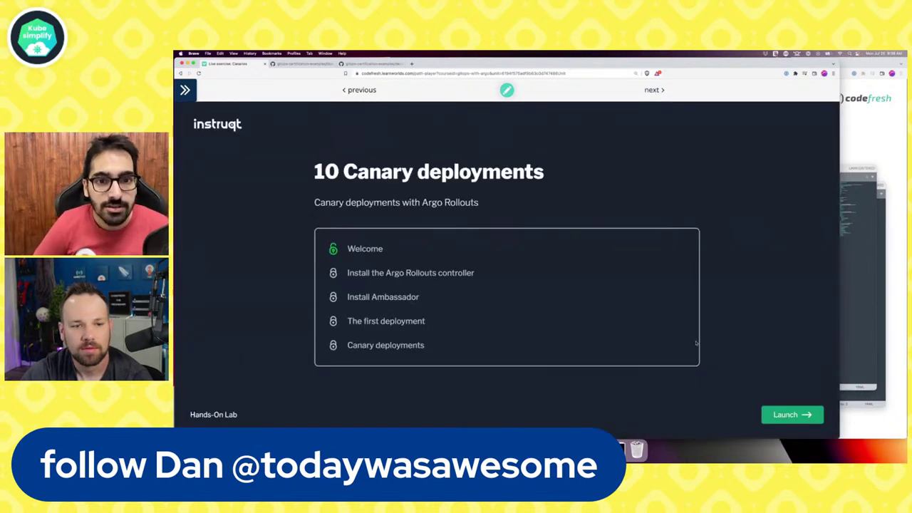
click(799, 421)
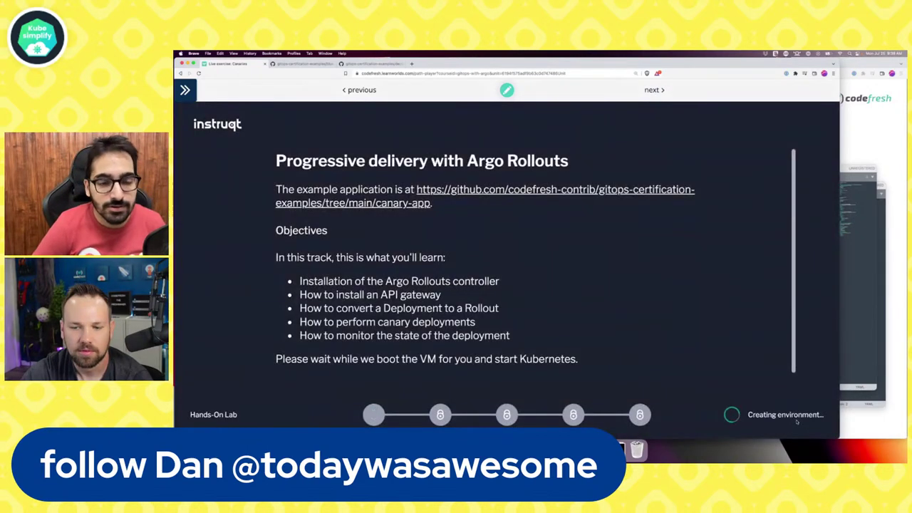
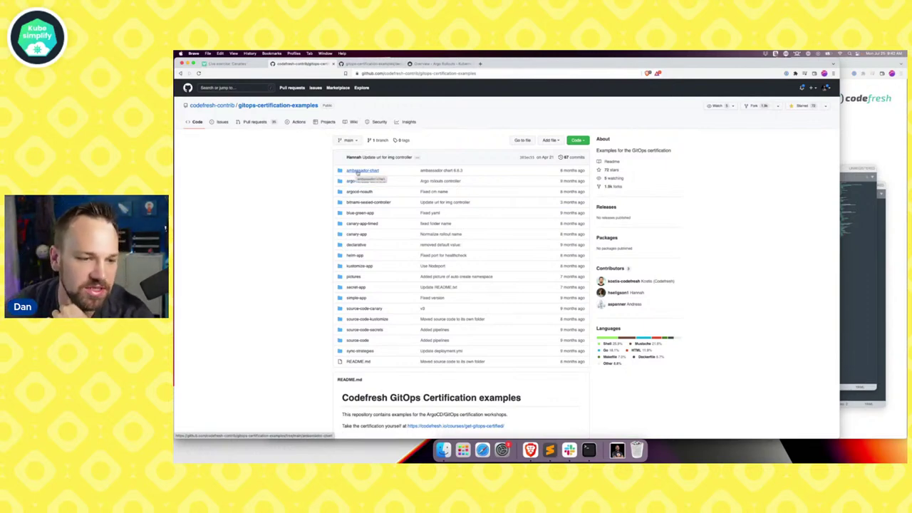
Look through the Argo Rollouts documentation's navigation for the traffic management providers
click(436, 64)
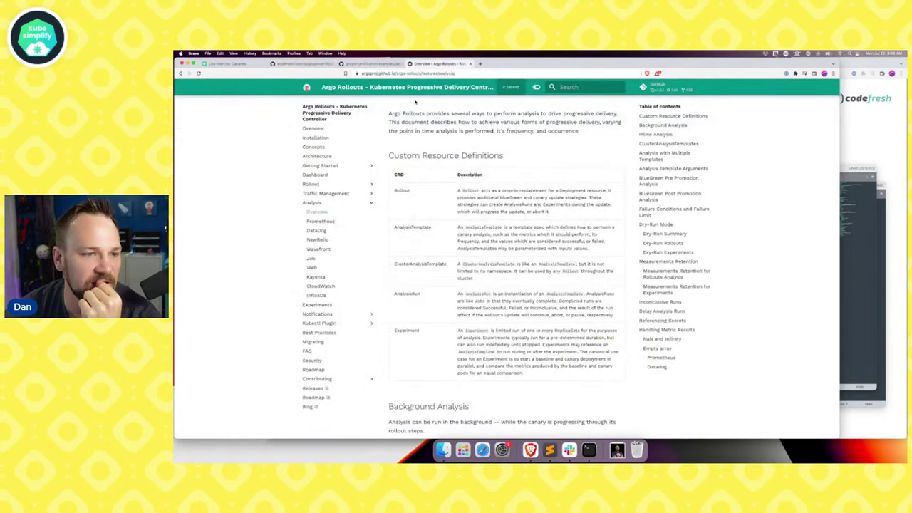
click(372, 184)
click(371, 184)
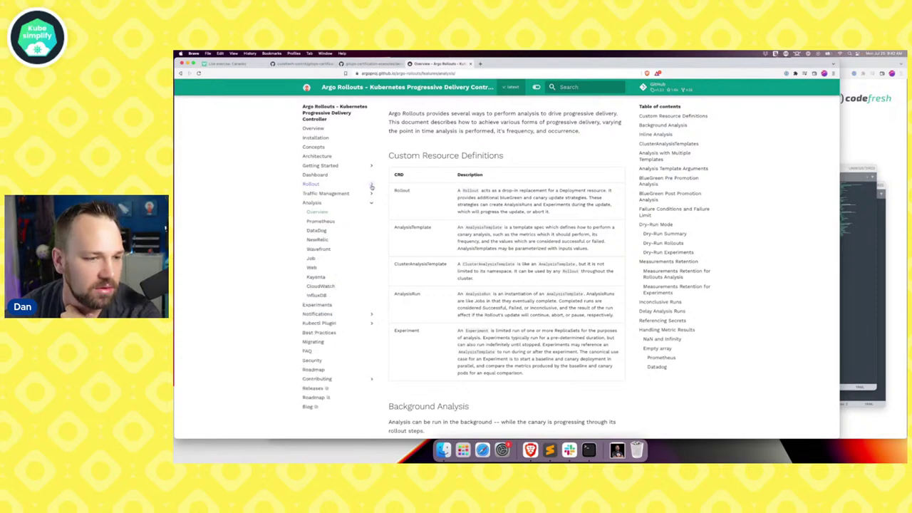
click(371, 194)
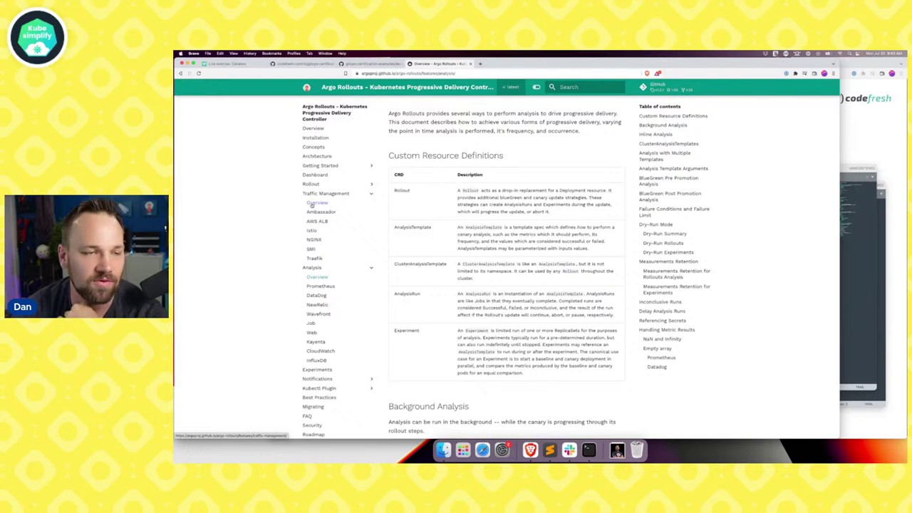
Return to the Canaries lab, start the Install the Argo Rollouts controller challenge, and open the Argo CD UI
click(242, 65)
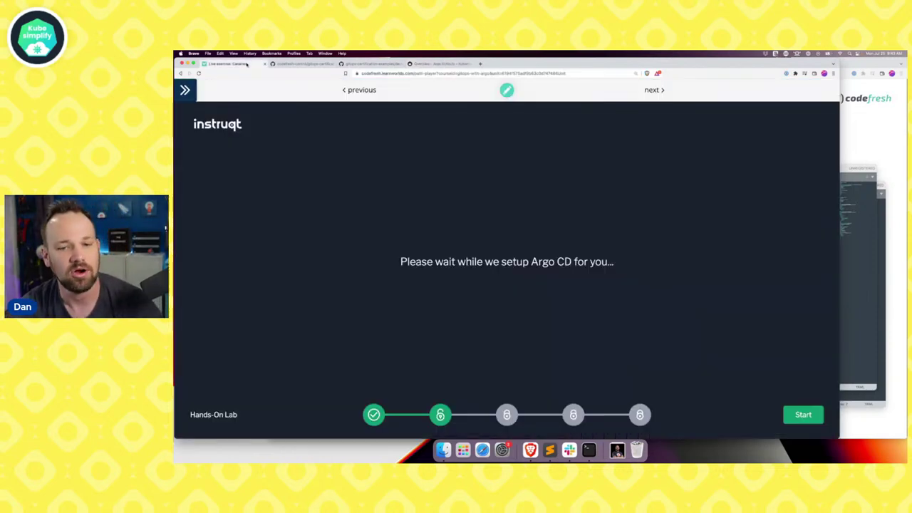
click(814, 414)
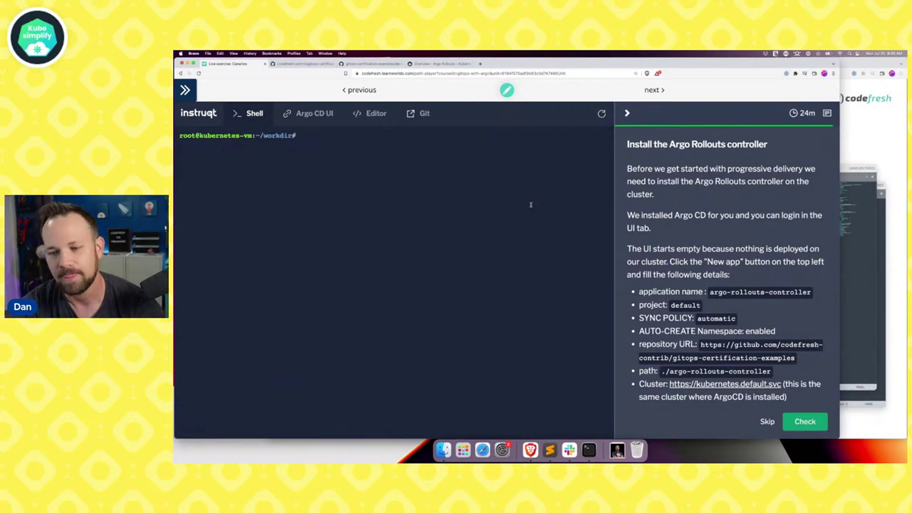
drag(711, 292, 803, 293)
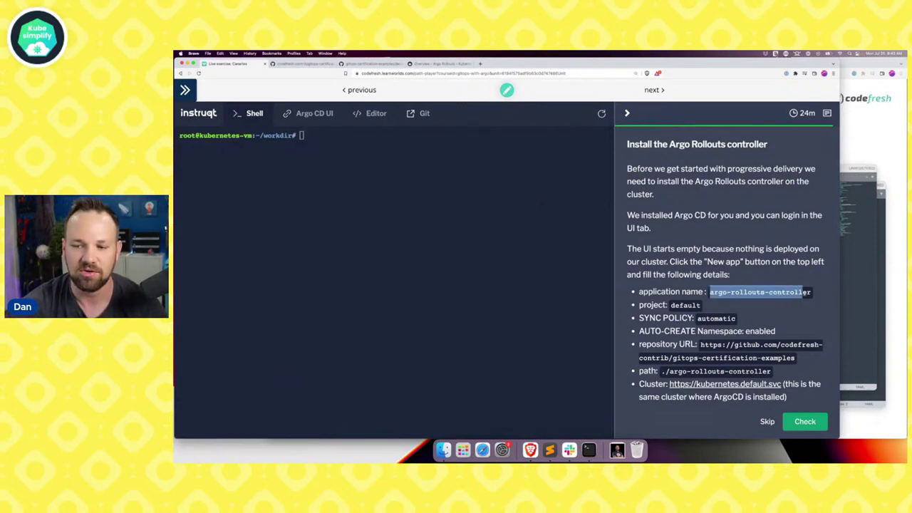
click(385, 223)
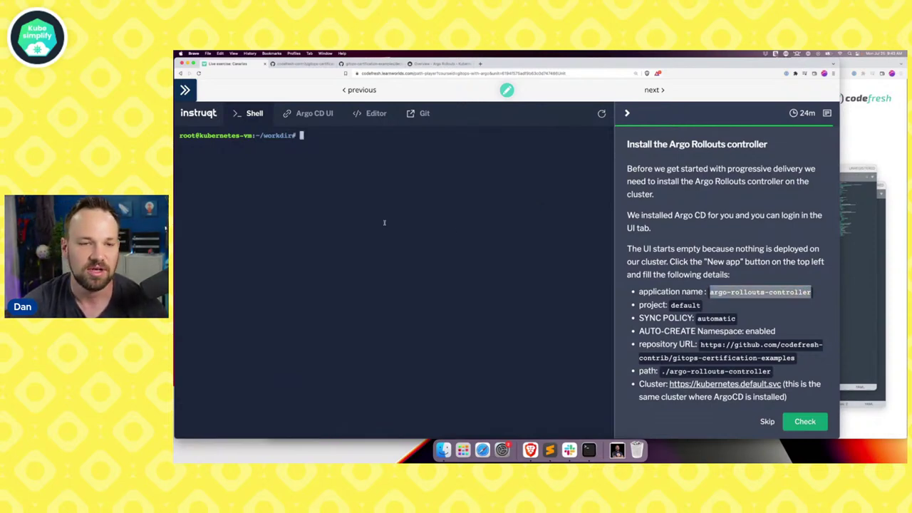
click(302, 116)
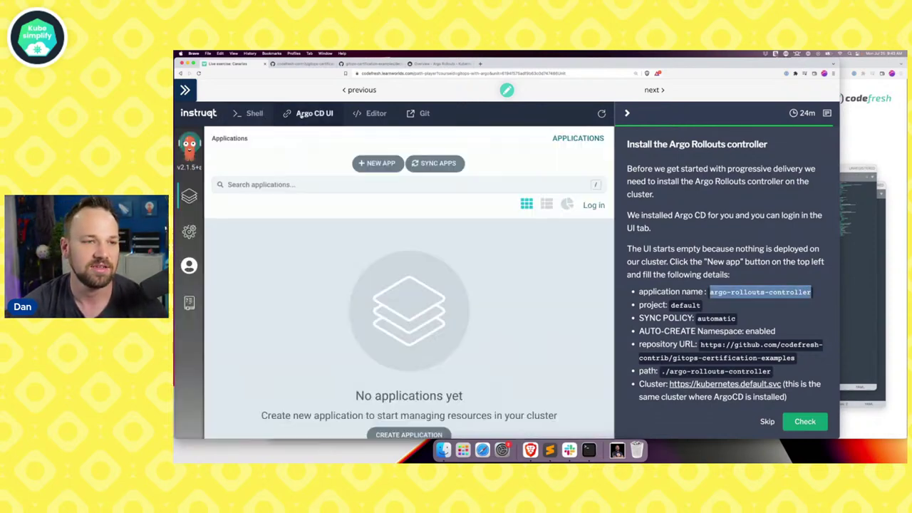
Begin a new Argo CD application named argo-rollouts-controller in the default project
click(378, 163)
click(315, 227)
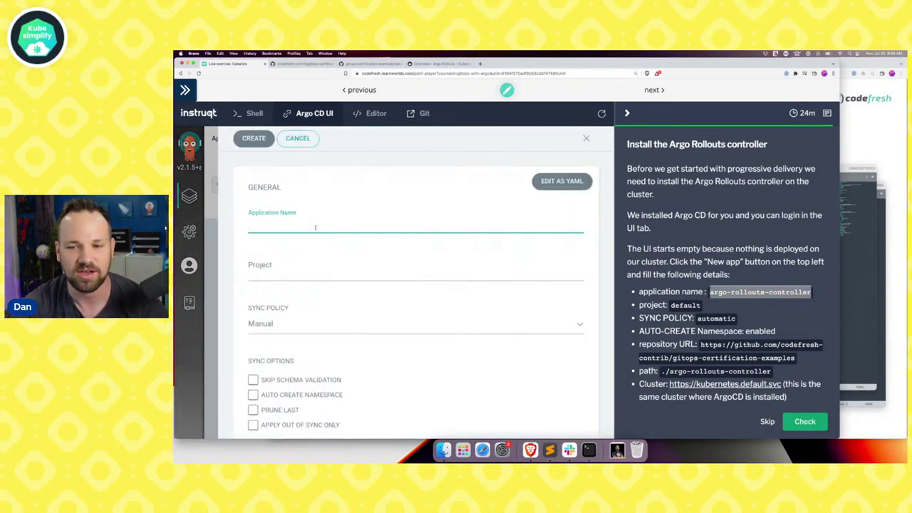
text(argo-r)
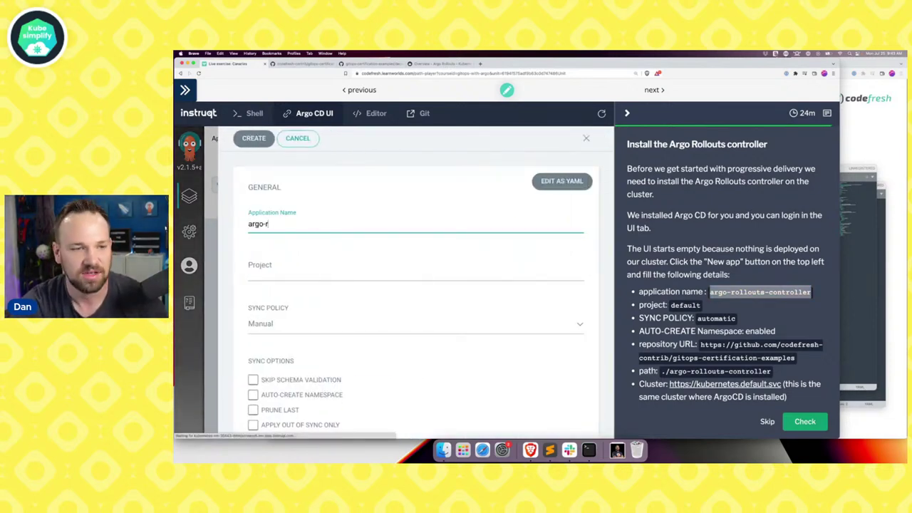
text(ollouts-controller)
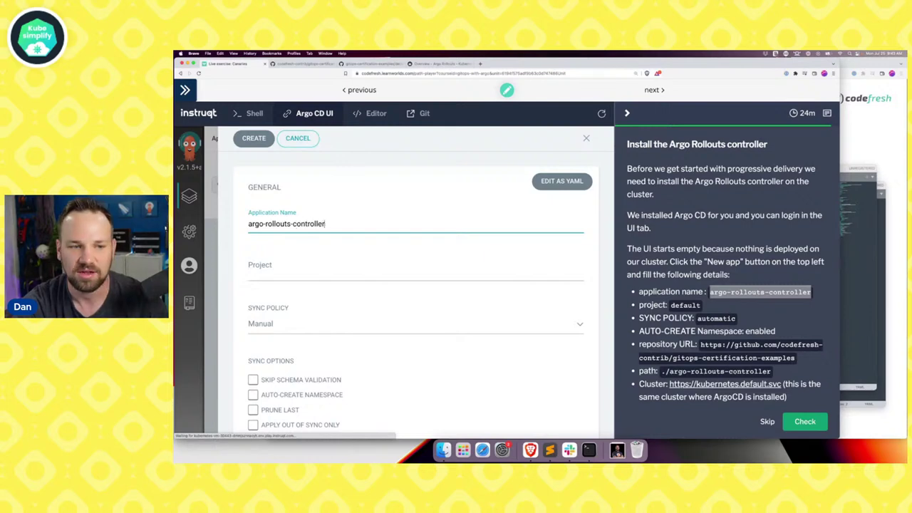
key(Tab)
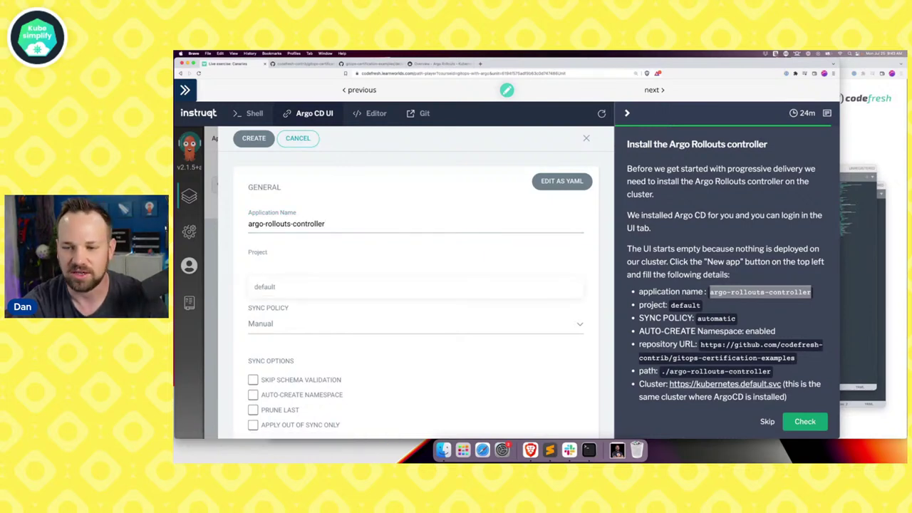
click(264, 286)
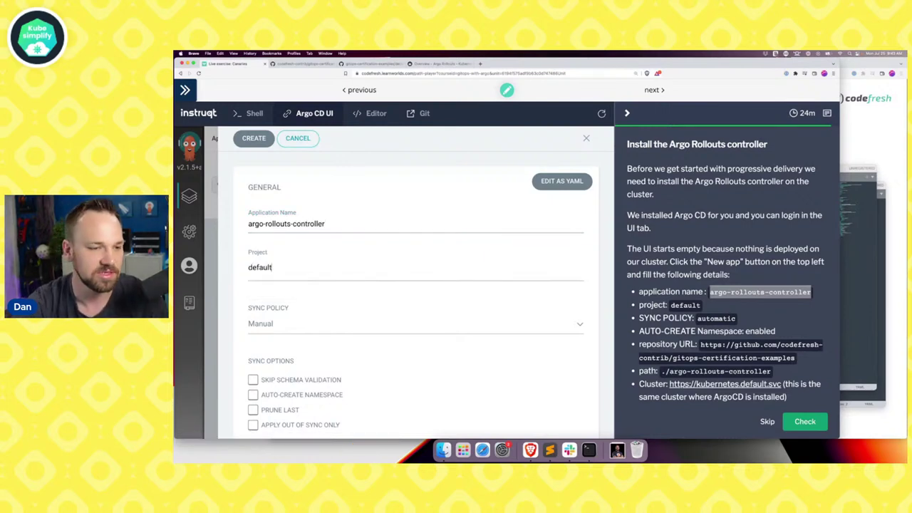
Set the new application's sync policy to Automatic with Prune Resources and Self Heal enabled
click(277, 327)
click(275, 361)
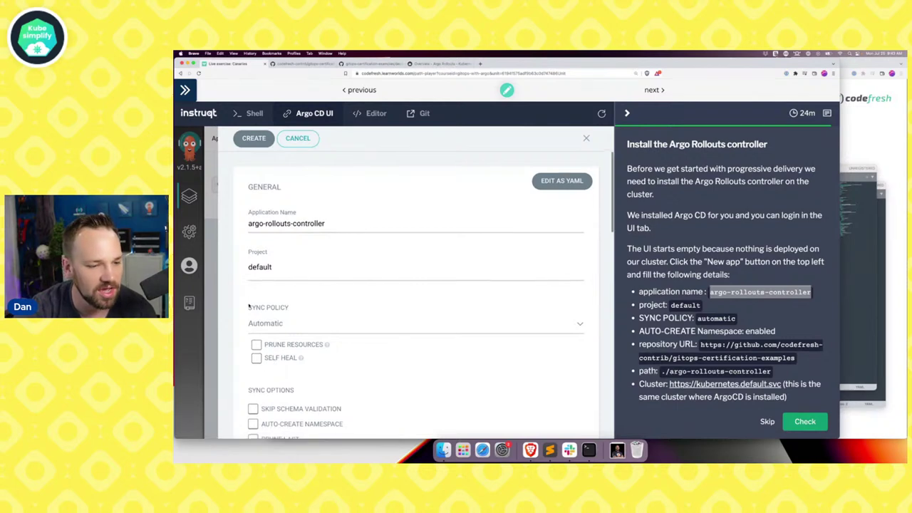
scroll(249, 311, down, 1)
scroll(249, 306, down, 3)
click(256, 246)
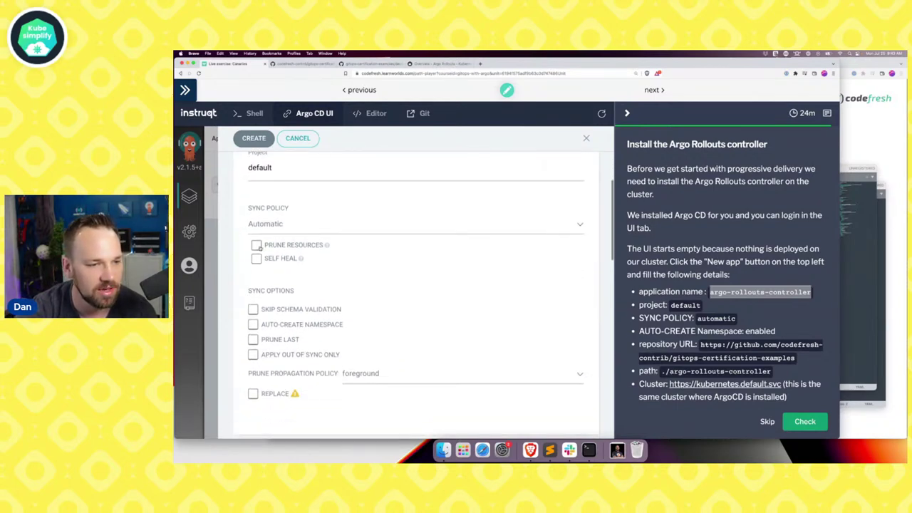
click(257, 258)
scroll(260, 242, down, 4)
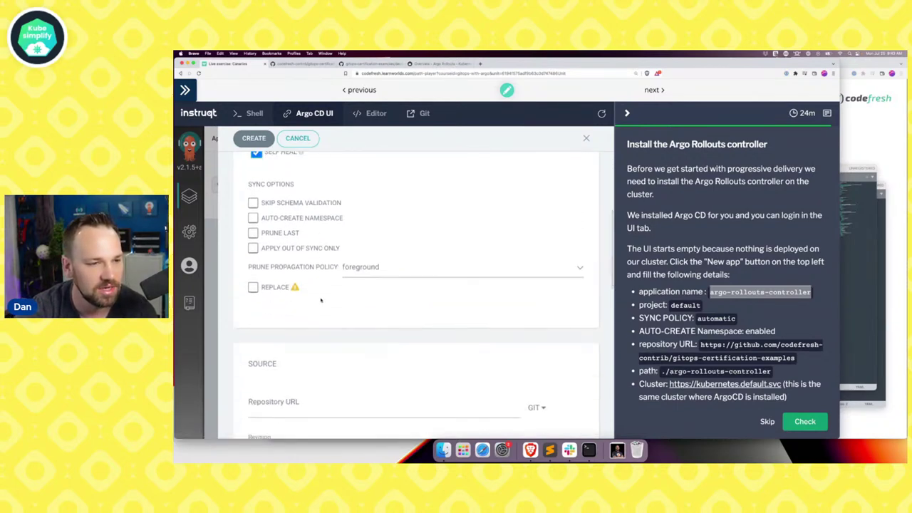
click(253, 218)
scroll(351, 318, down, 4)
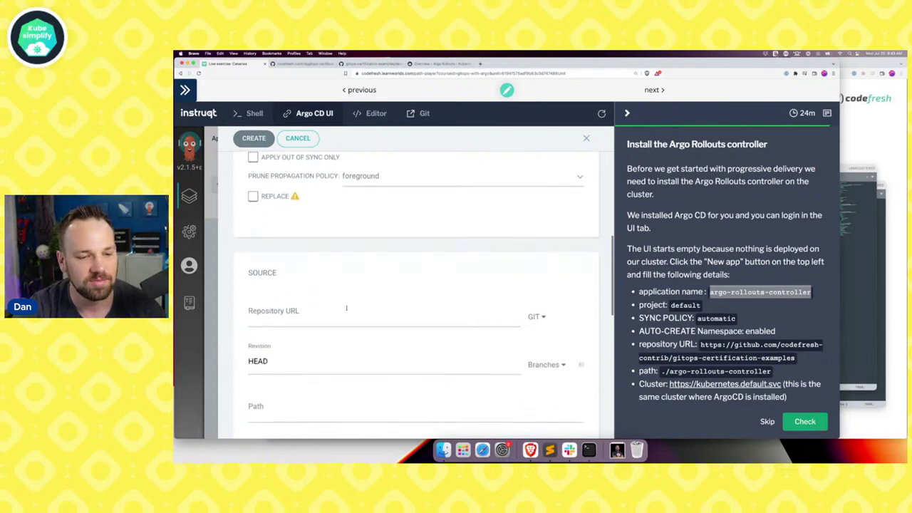
click(796, 359)
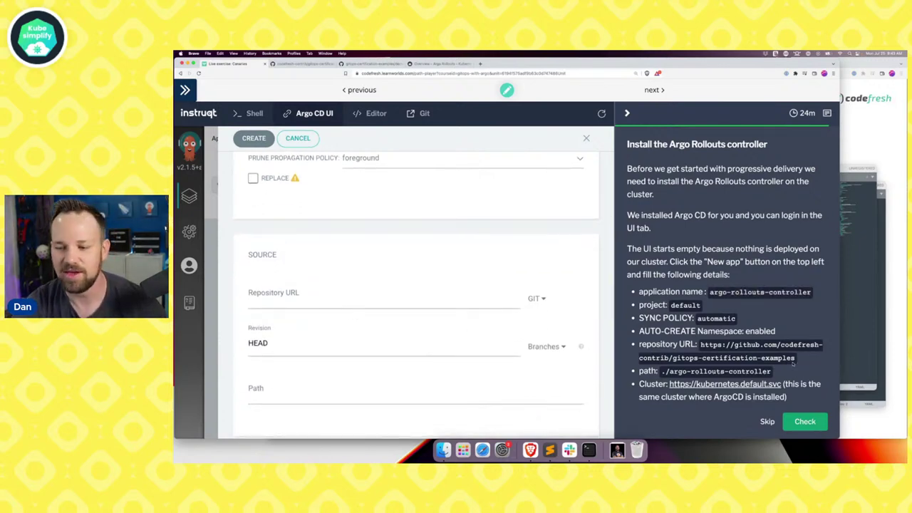
drag(796, 359, 703, 345)
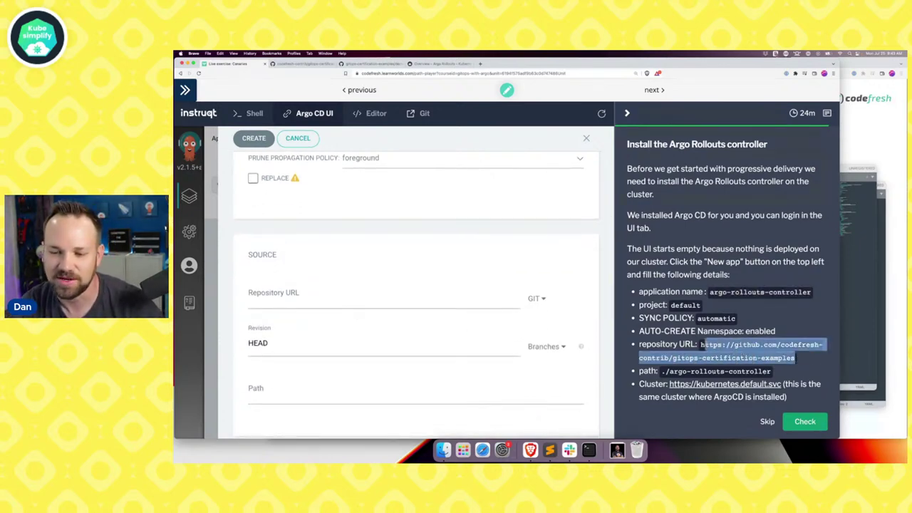
key(super+c)
click(385, 299)
key(super+v)
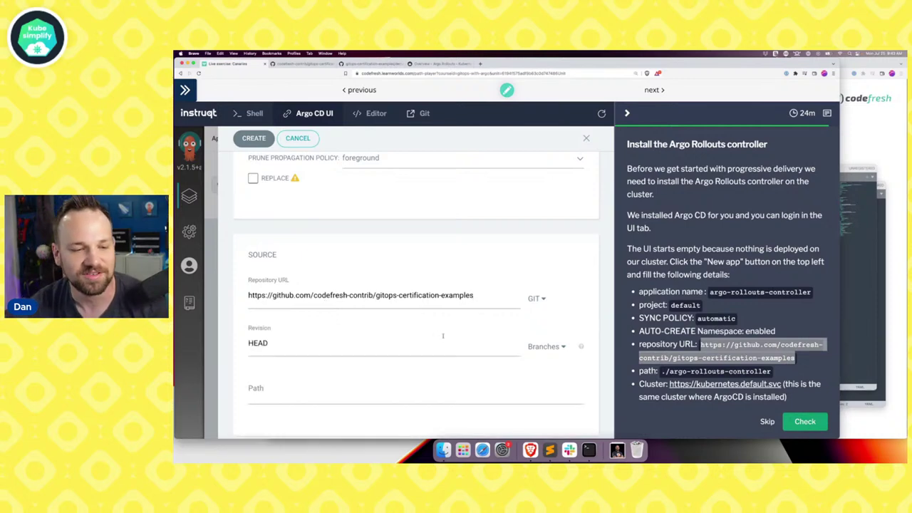
Set the application's source path to ./argo-rollouts-controller, copied from the lab instructions
scroll(444, 339, down, 3)
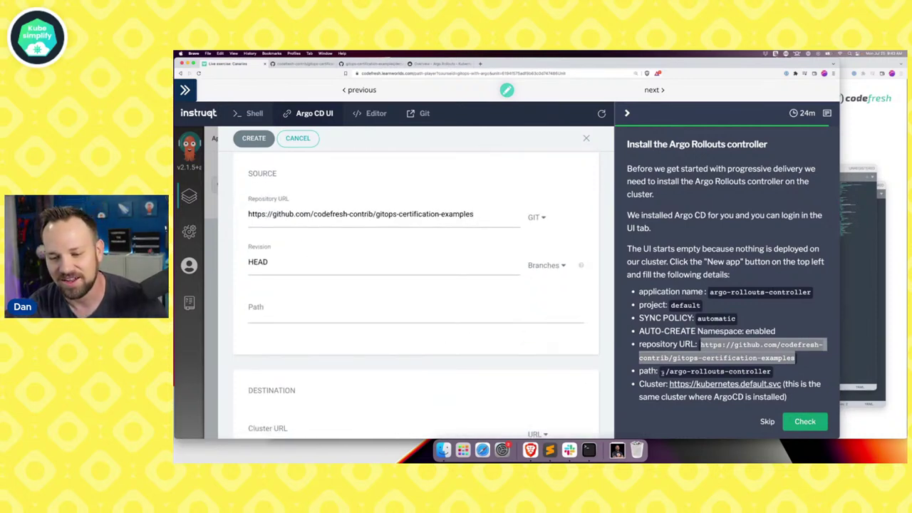
drag(662, 372, 773, 371)
click(370, 310)
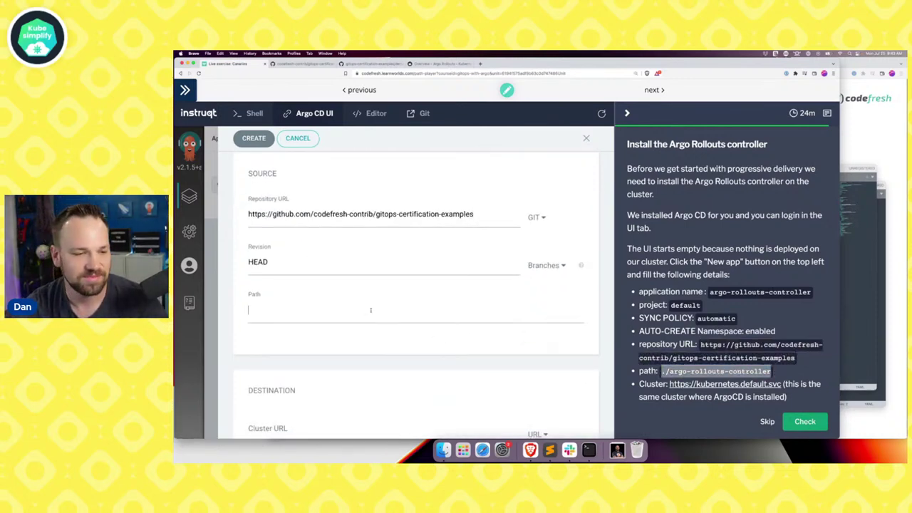
key(super+v)
scroll(370, 310, down, 3)
click(346, 338)
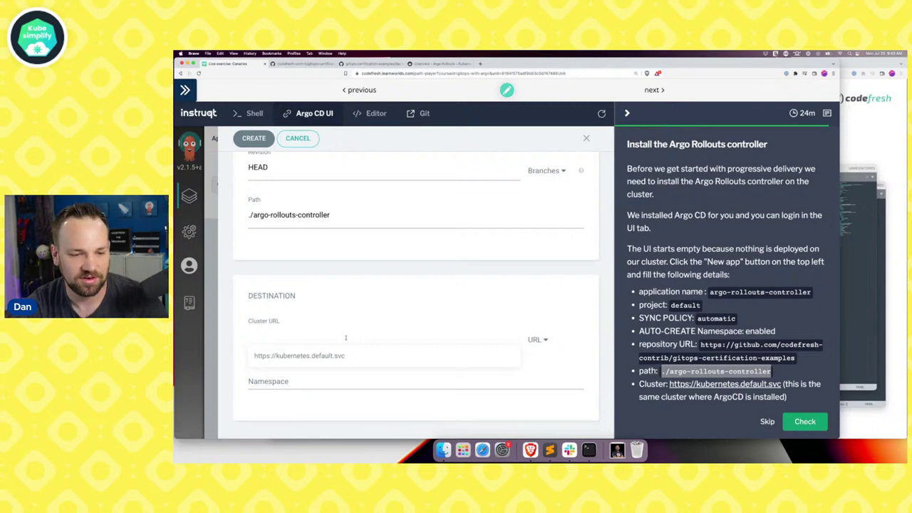
click(306, 355)
click(326, 382)
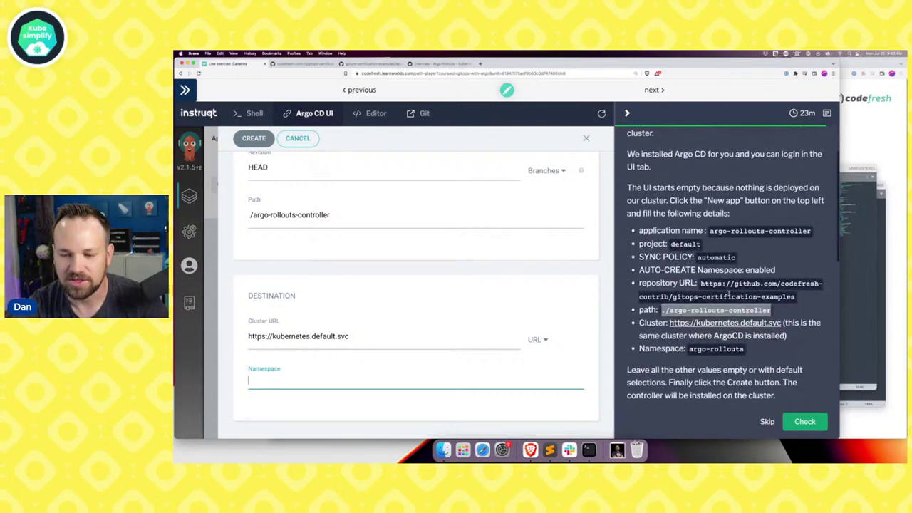
text(argo)
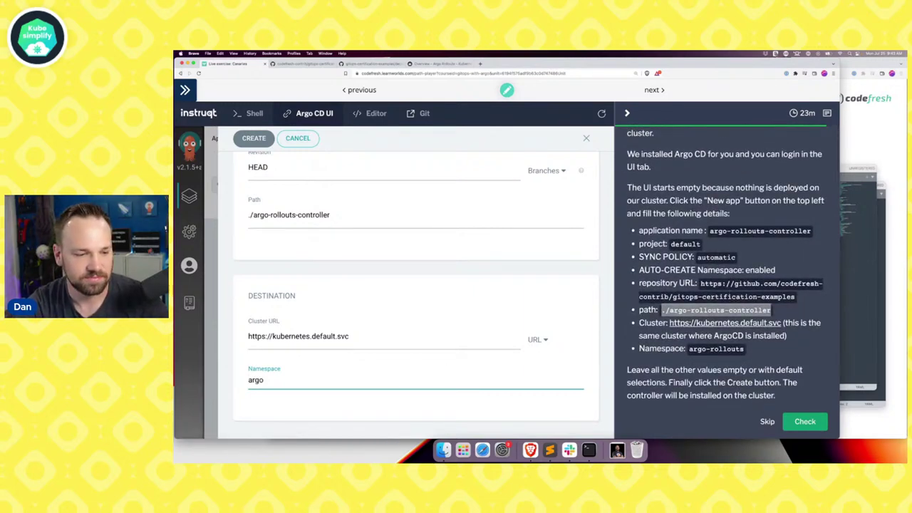
text(-rollouts)
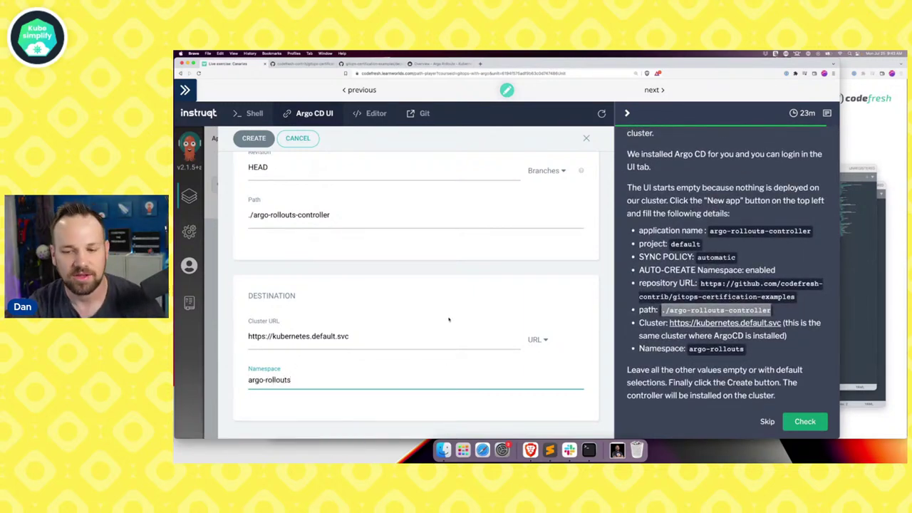
Create the argo-rollouts-controller application with the remaining settings at their defaults, and open its details
scroll(451, 323, down, 3)
scroll(451, 323, down, 2)
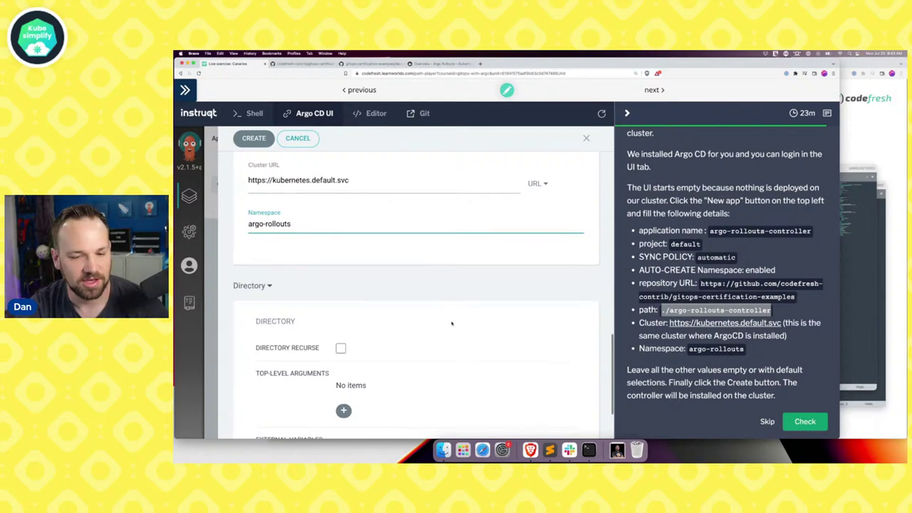
click(261, 138)
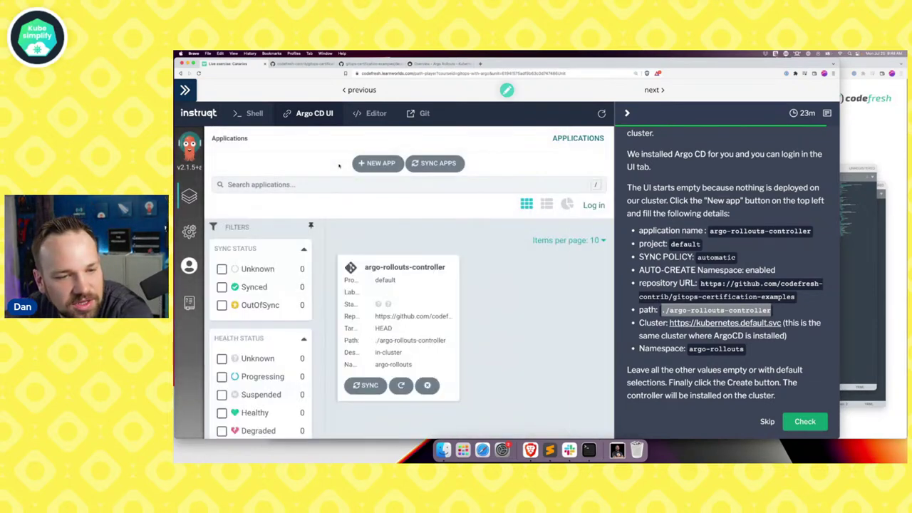
click(423, 267)
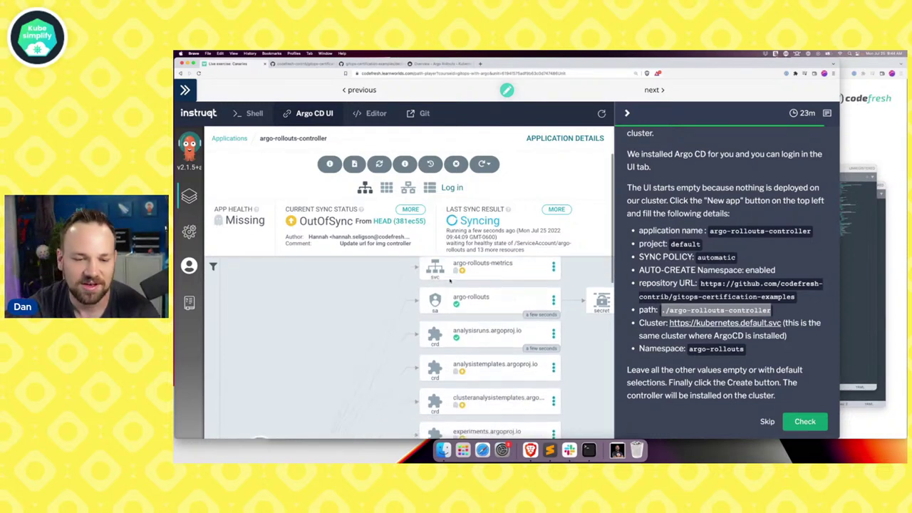
Review the sync and health status of the argo-rollouts-controller application and its resources, and return to the applications list
scroll(450, 281, down, 3)
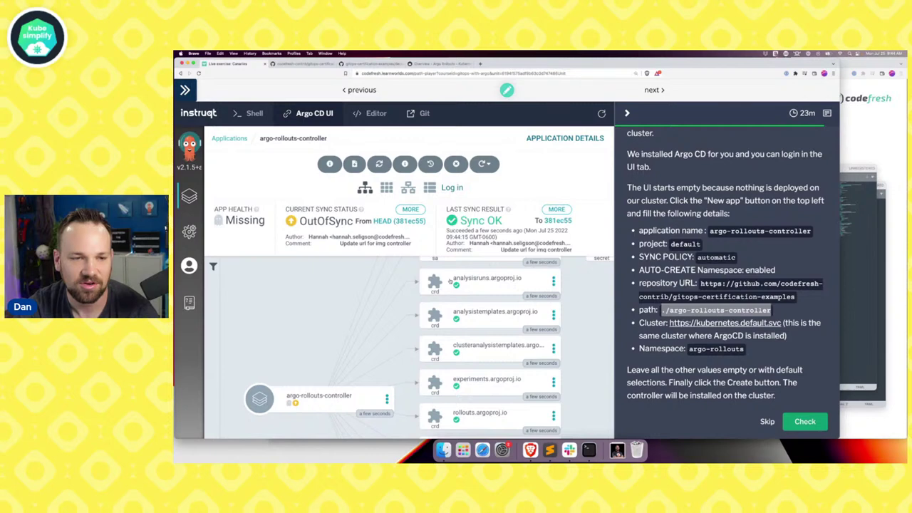
click(229, 139)
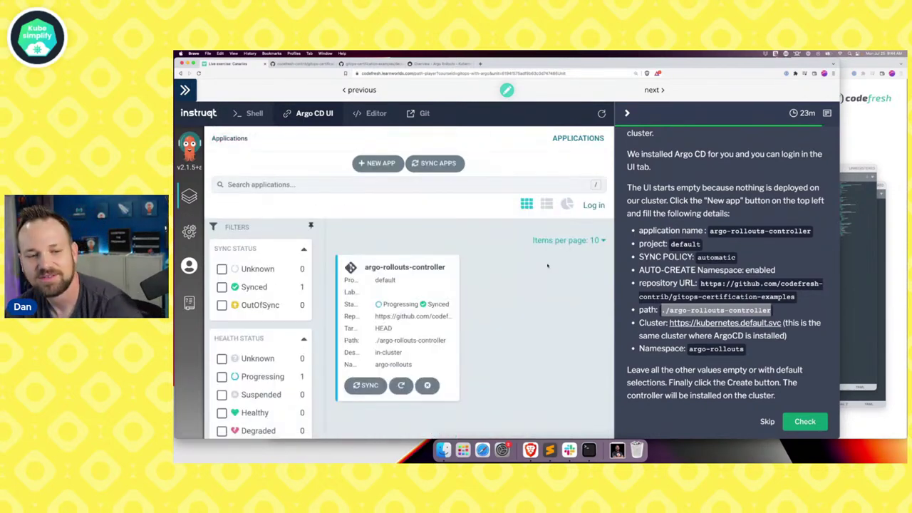
click(447, 271)
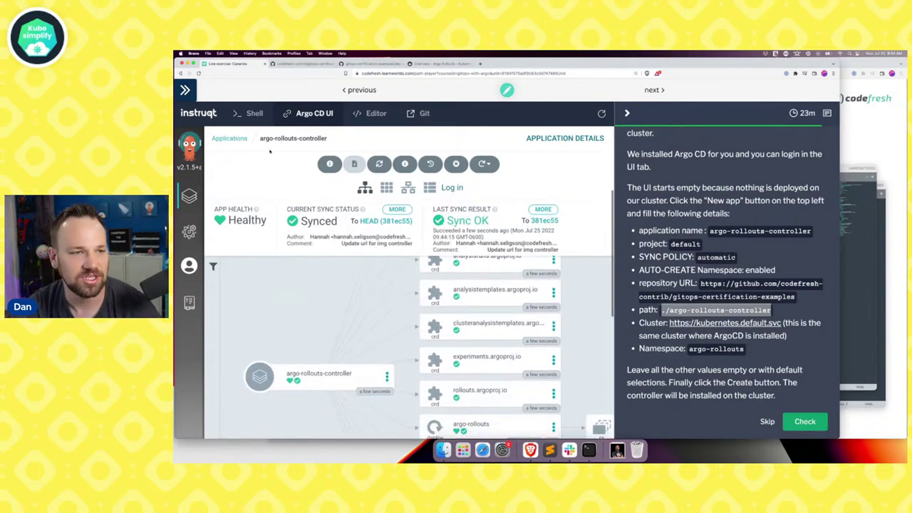
click(229, 139)
Submit the Argo Rollouts controller exercise for checking and start the following lab exercise on gateways for canary traffic splits
scroll(787, 342, down, 1)
scroll(787, 342, down, 10)
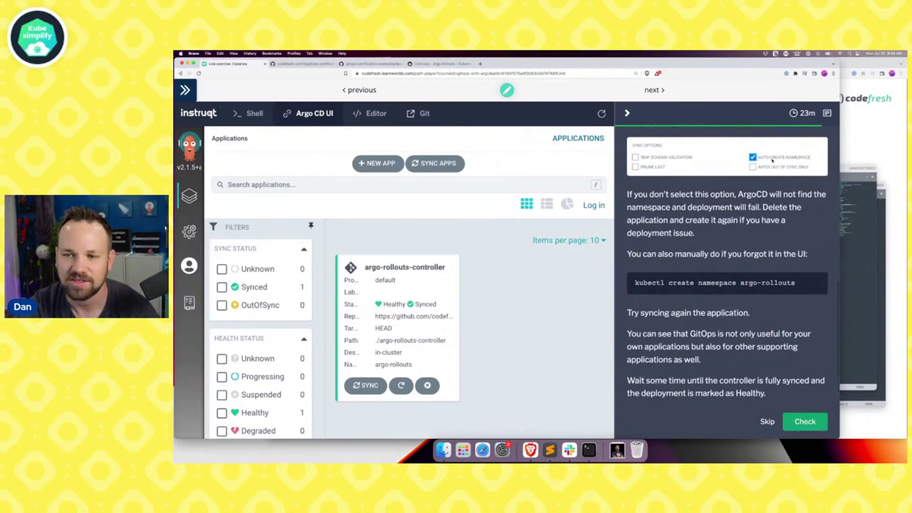
scroll(755, 261, up, 1)
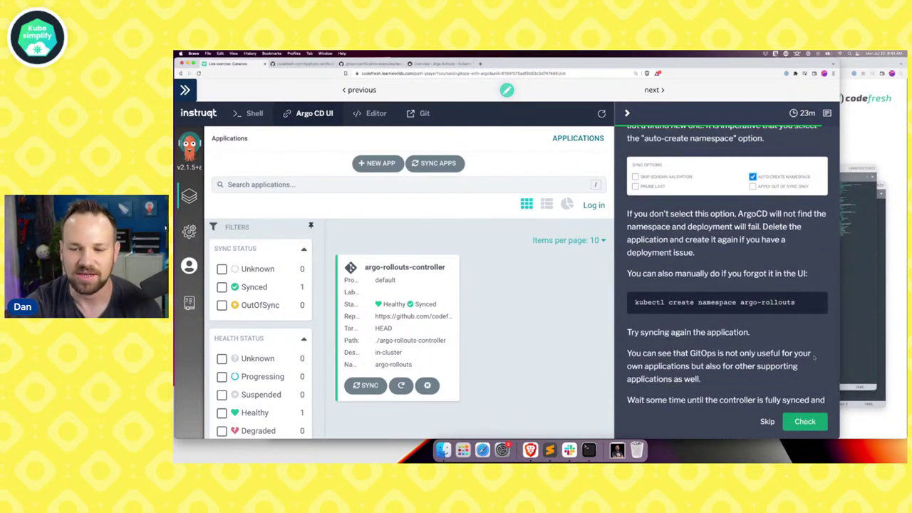
scroll(792, 403, down, 1)
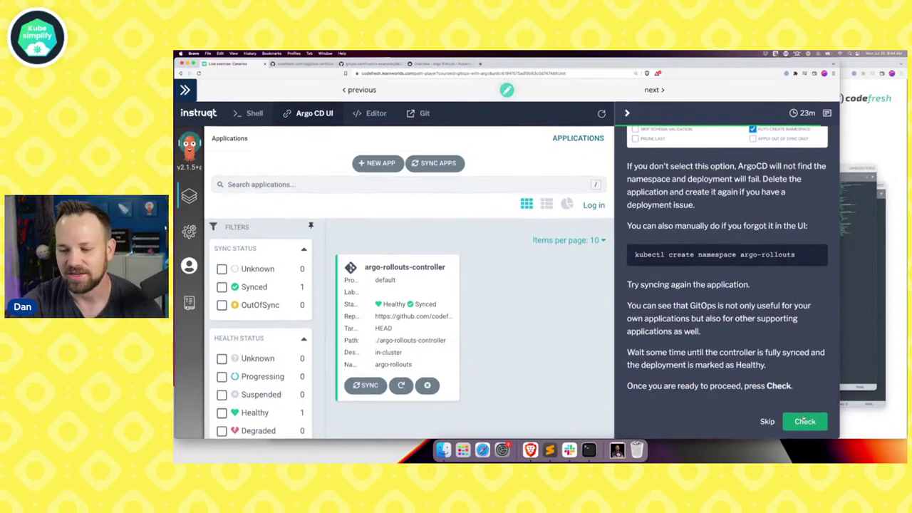
click(806, 421)
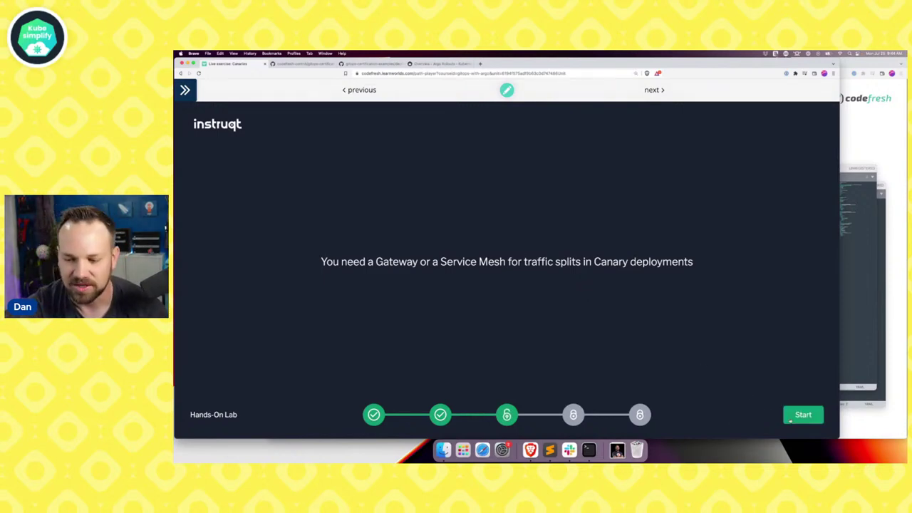
click(791, 420)
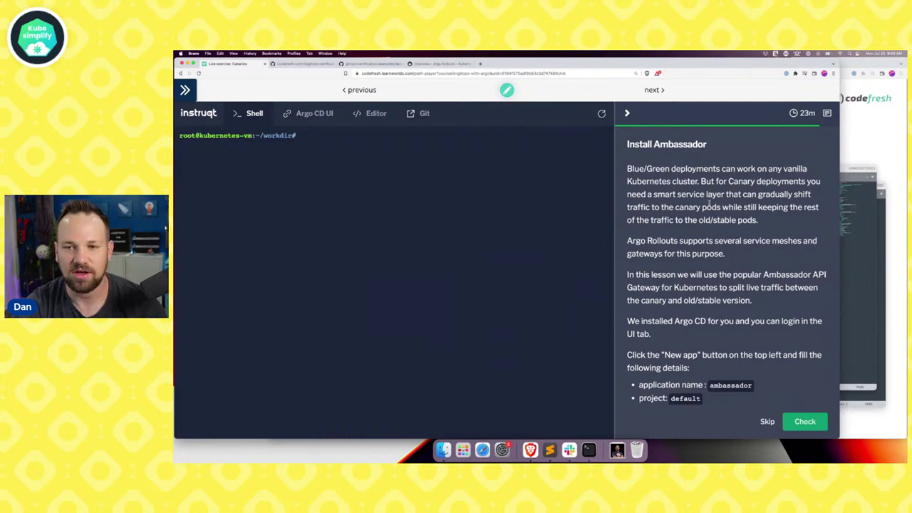
Start a new Argo CD application named ambassador in the default project
scroll(710, 205, down, 5)
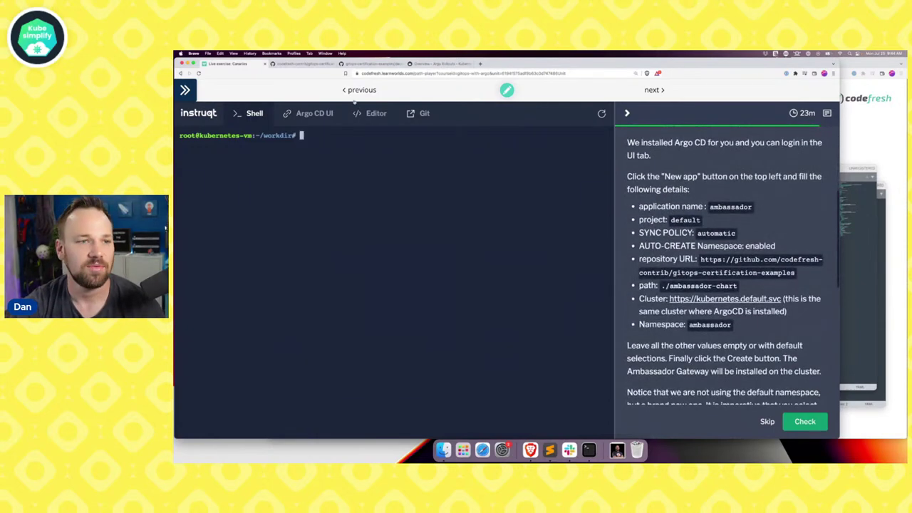
click(314, 113)
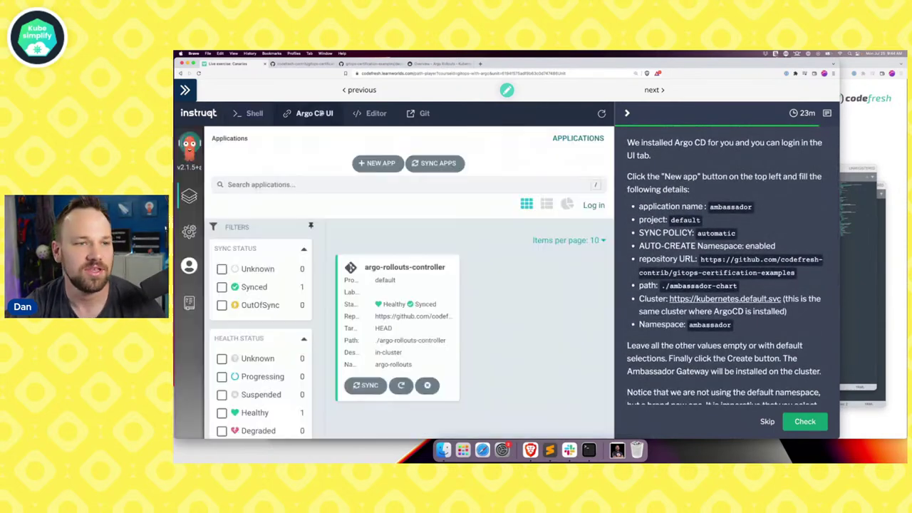
click(365, 162)
click(339, 229)
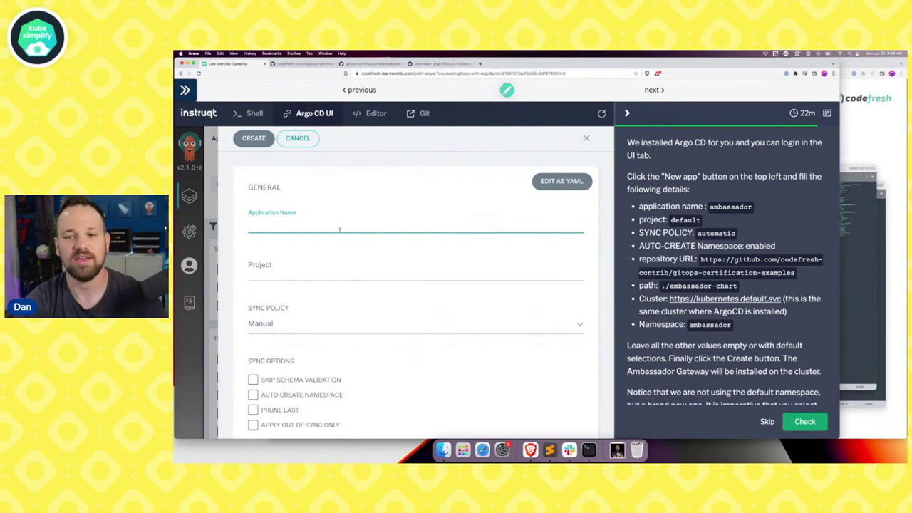
text(amba)
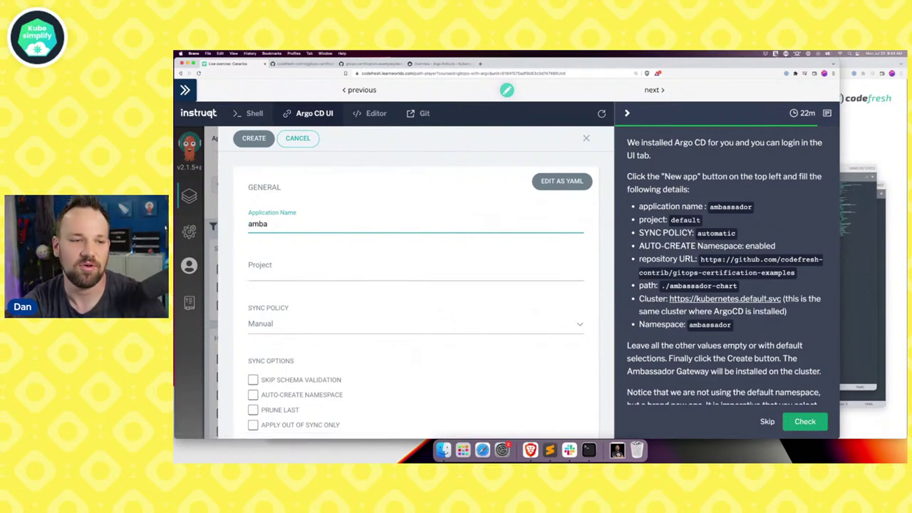
text(ssador)
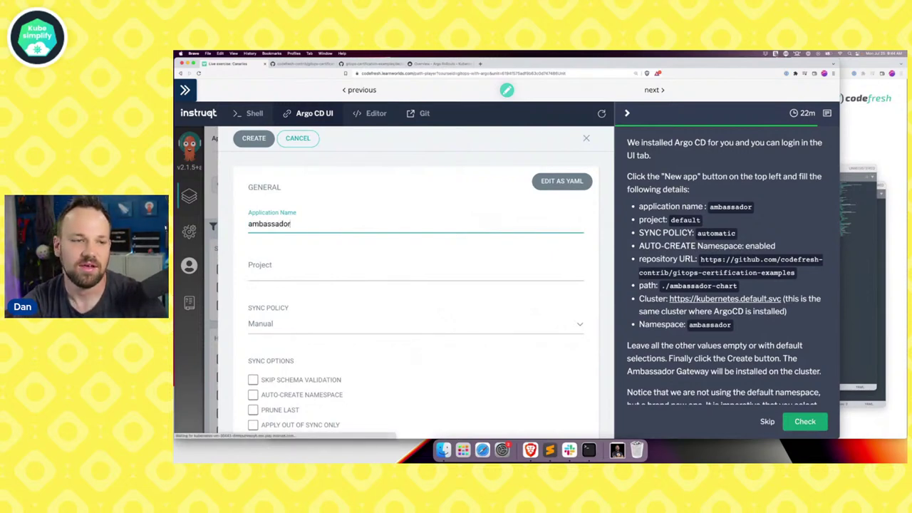
key(Tab)
text(de)
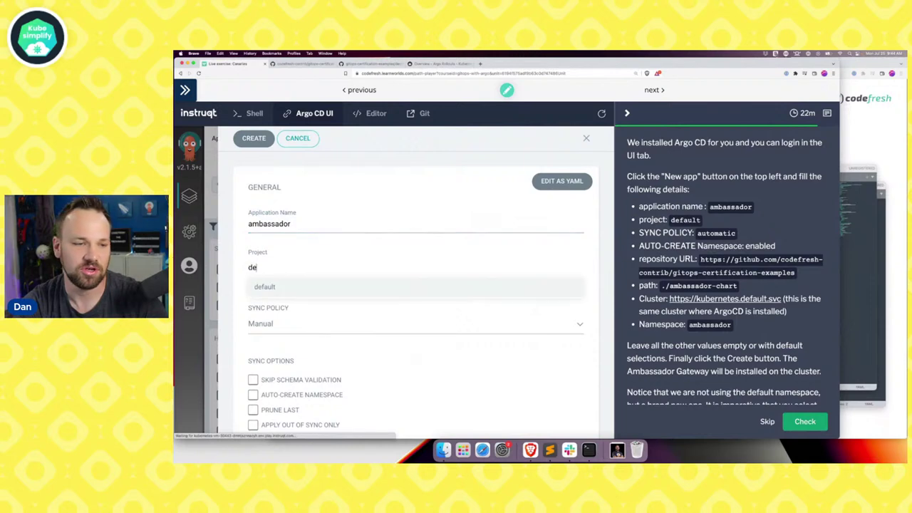
text(fault)
Set the application's sync policy to Automatic with Prune Resources and Self Heal enabled
key(Tab)
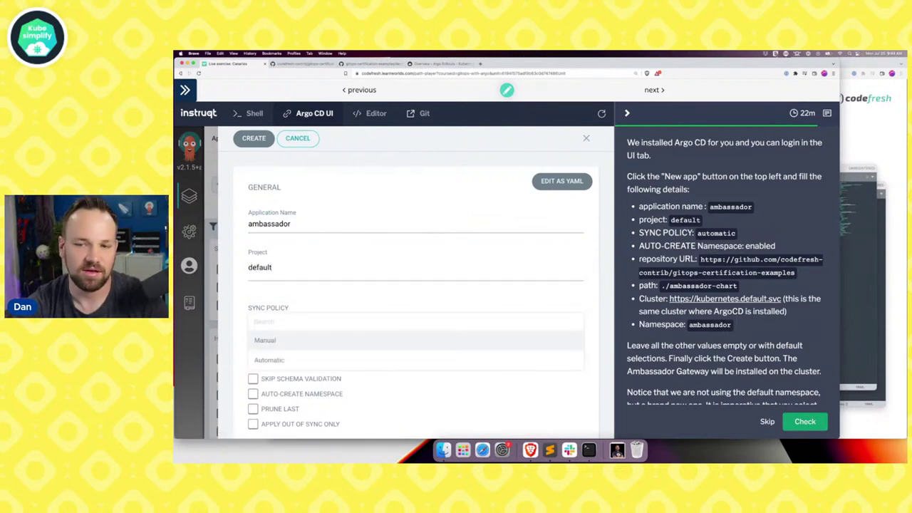
click(291, 356)
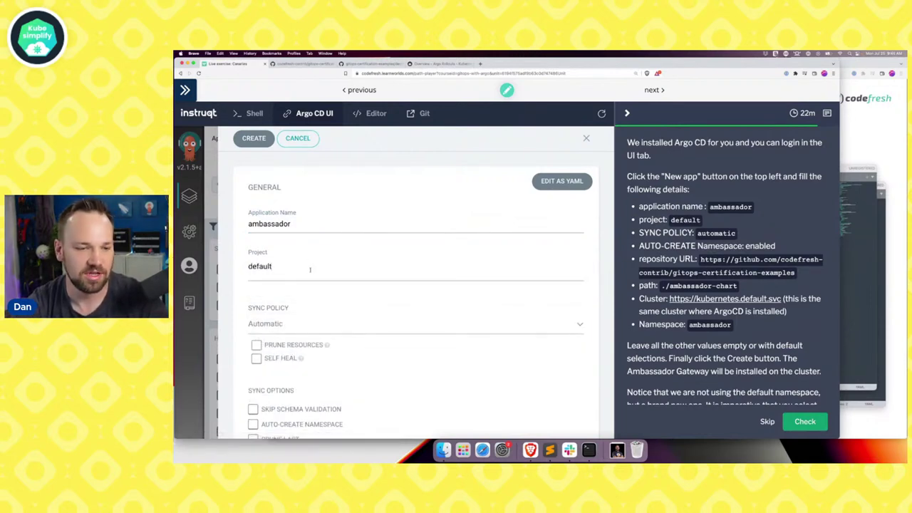
scroll(259, 370, down, 2)
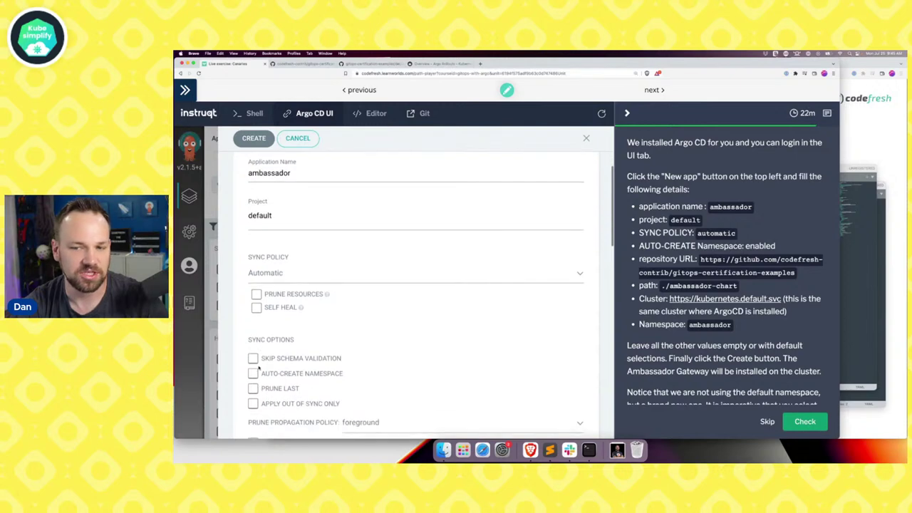
click(256, 293)
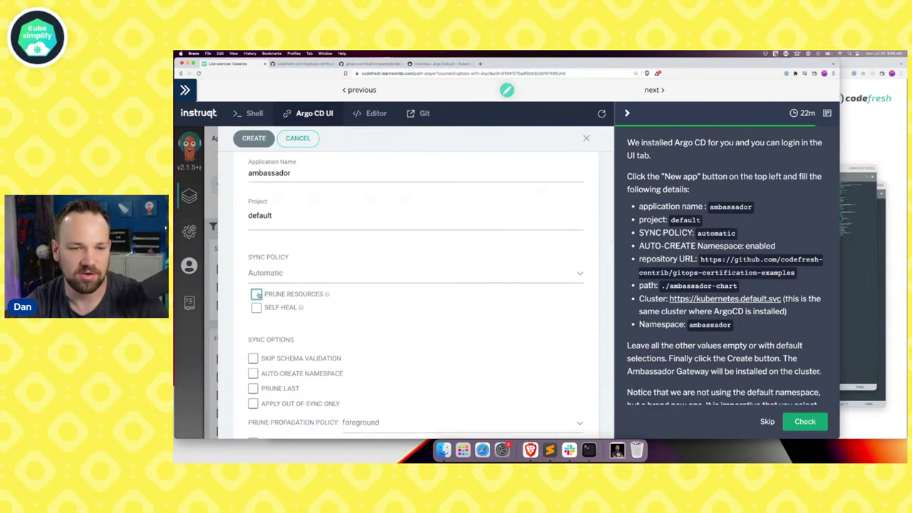
click(256, 307)
scroll(401, 355, down, 3)
scroll(402, 354, down, 2)
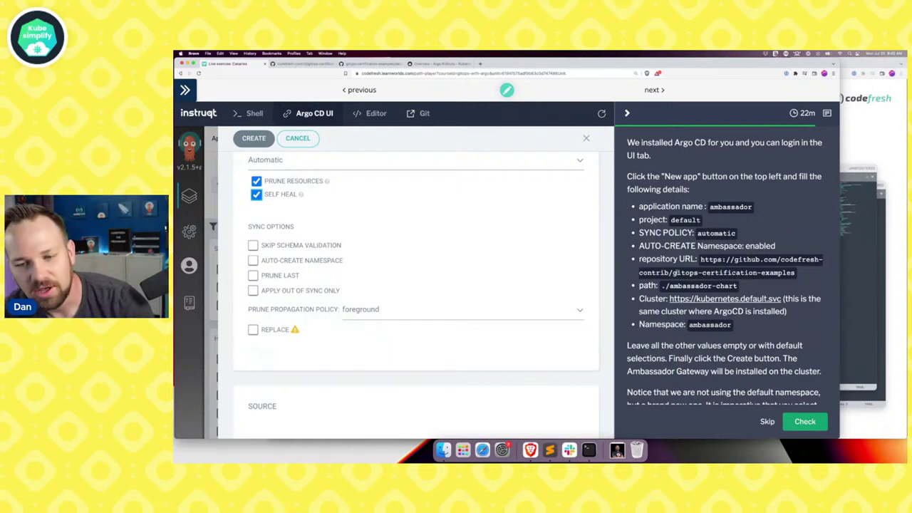
drag(700, 259, 793, 278)
key(super+c)
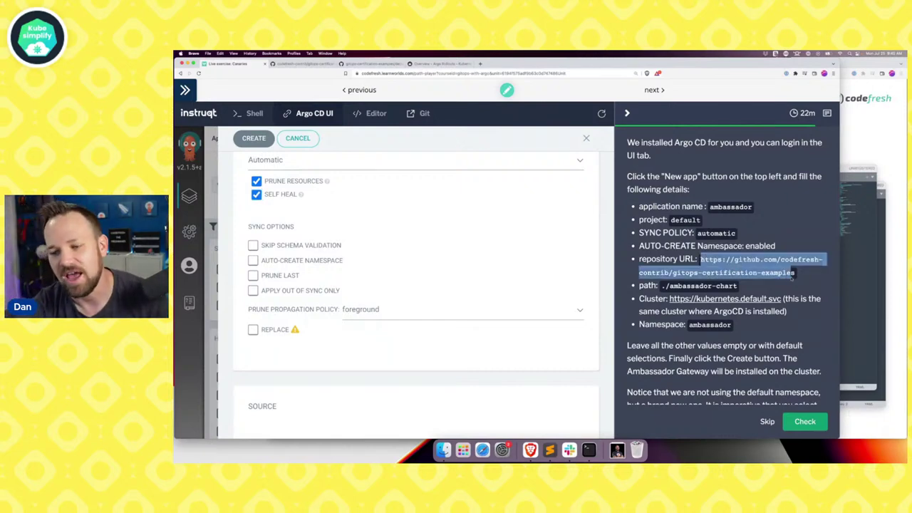
click(472, 383)
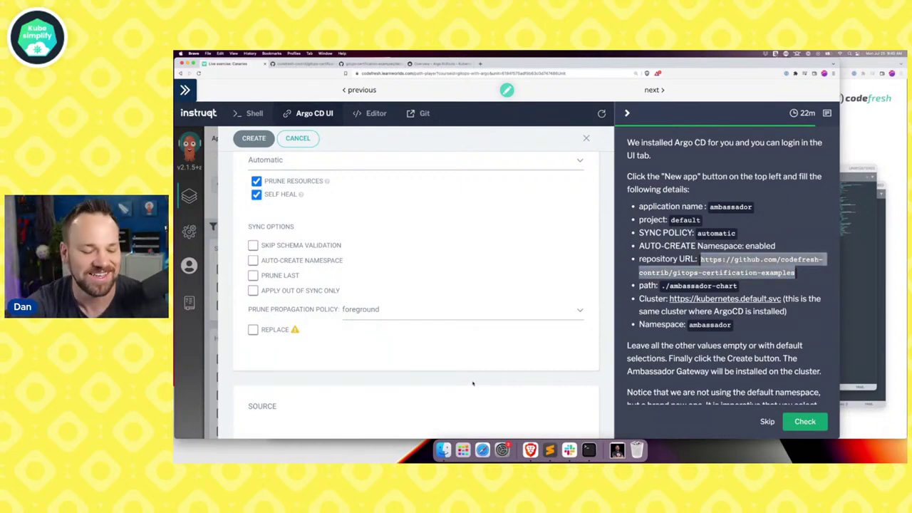
scroll(472, 384, down, 3)
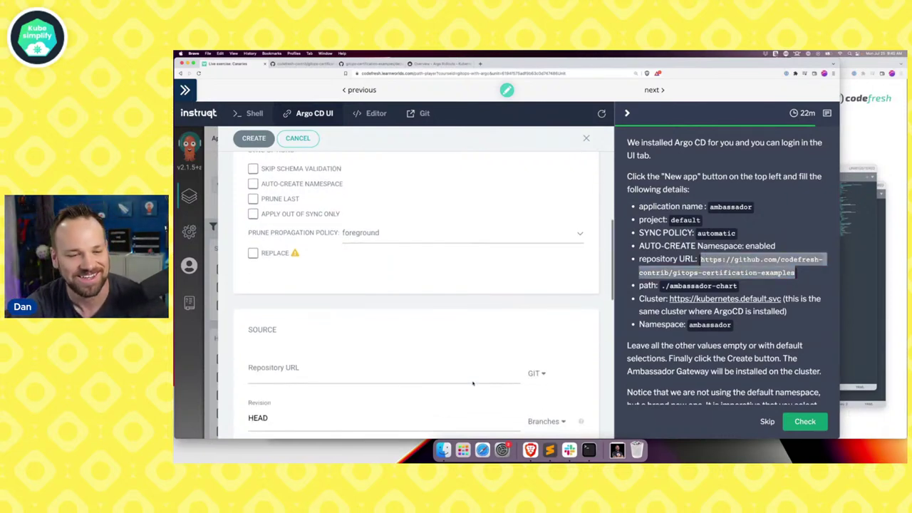
click(393, 366)
key(super+v)
Set the source path to ./ambassador-chart
scroll(581, 328, down, 3)
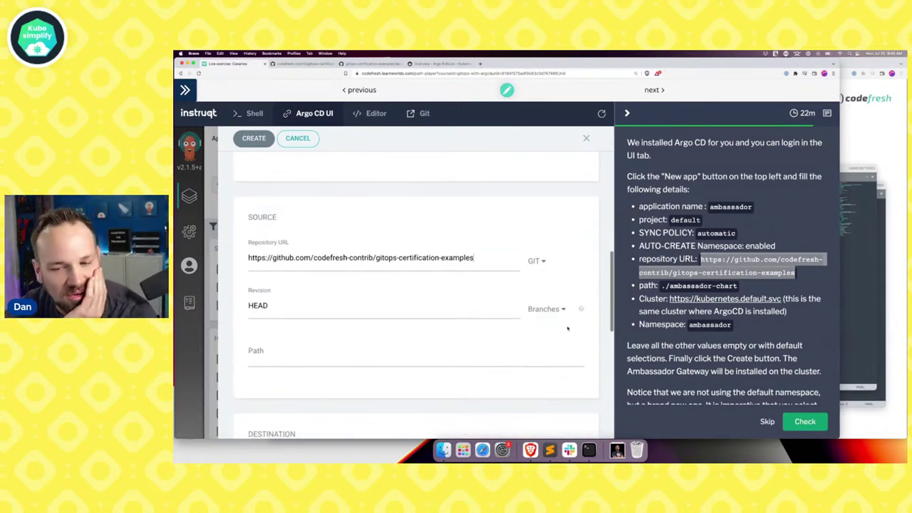
click(454, 358)
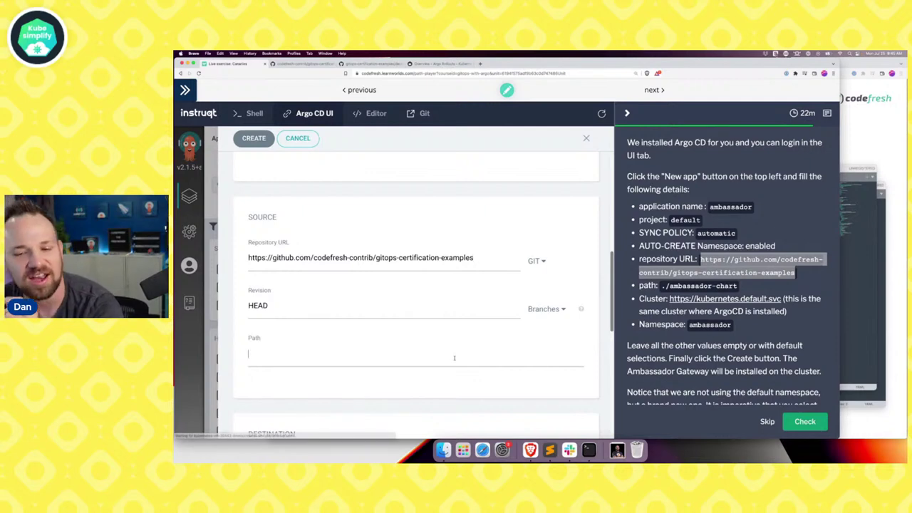
text(./)
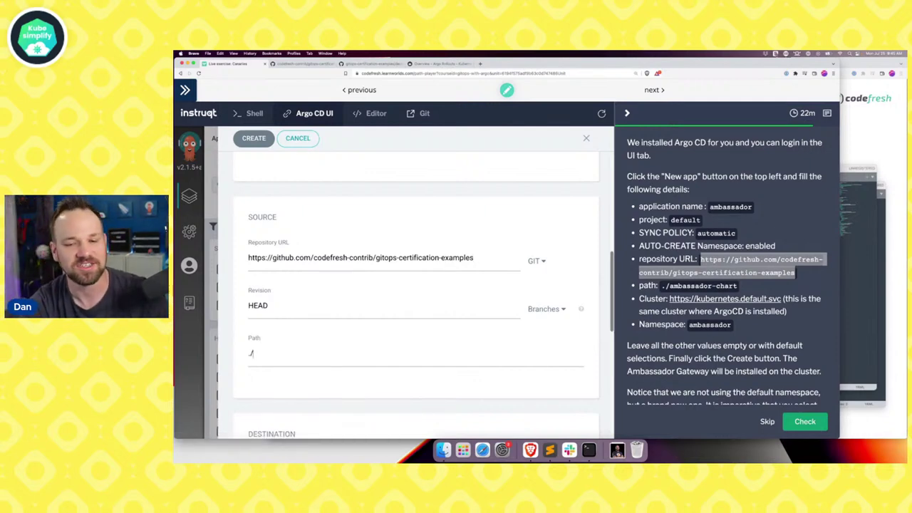
text(amba)
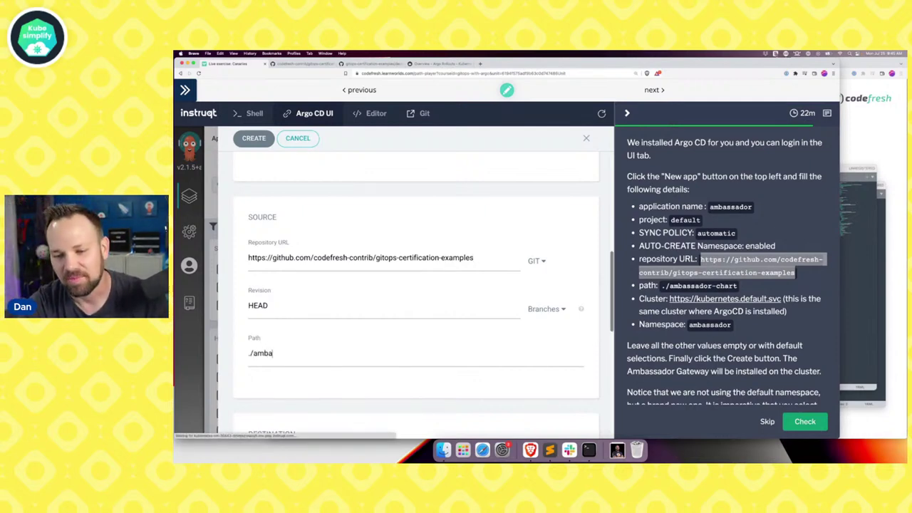
text(ssador-cha)
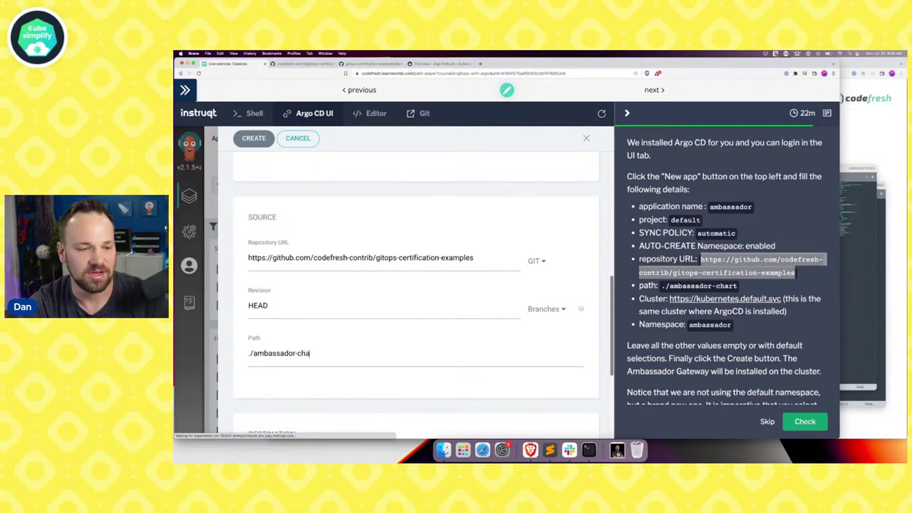
text(tt)
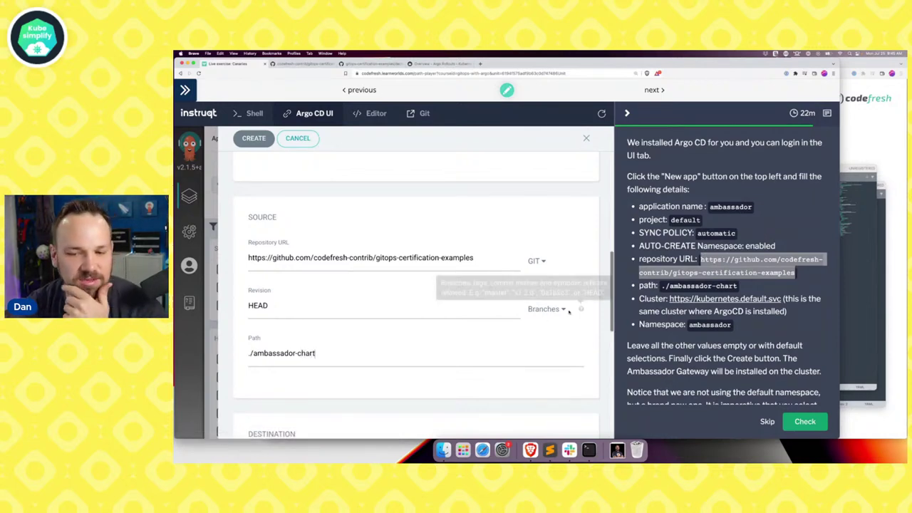
Enable Auto-Create Namespace in the application's sync options
scroll(529, 322, down, 1)
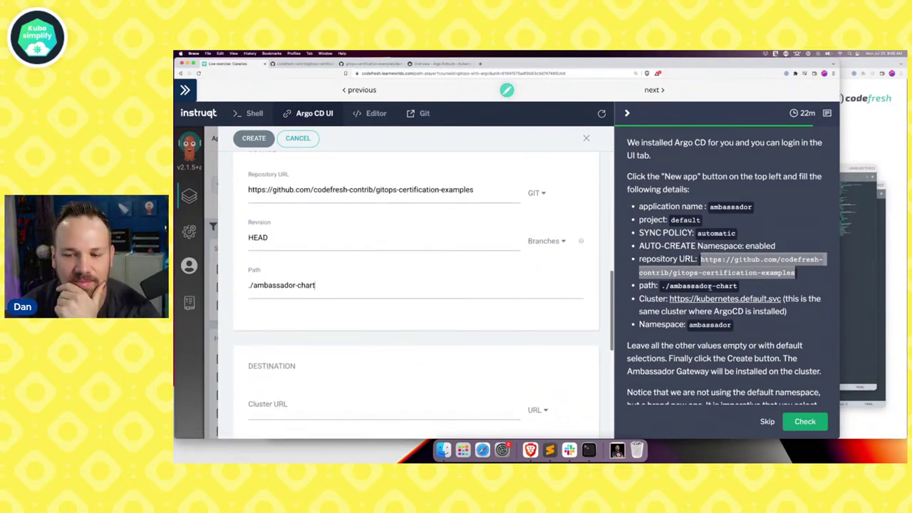
scroll(437, 317, down, 1)
scroll(437, 317, down, 1)
scroll(307, 340, up, 5)
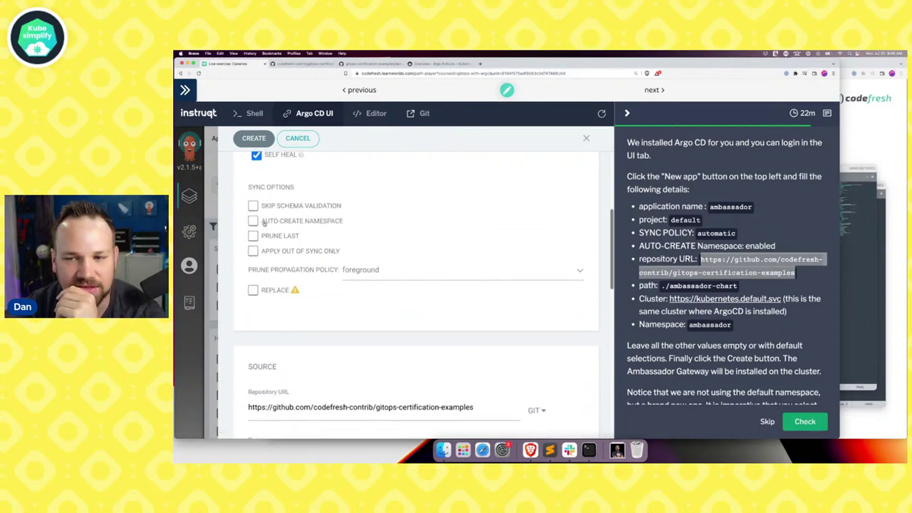
click(262, 223)
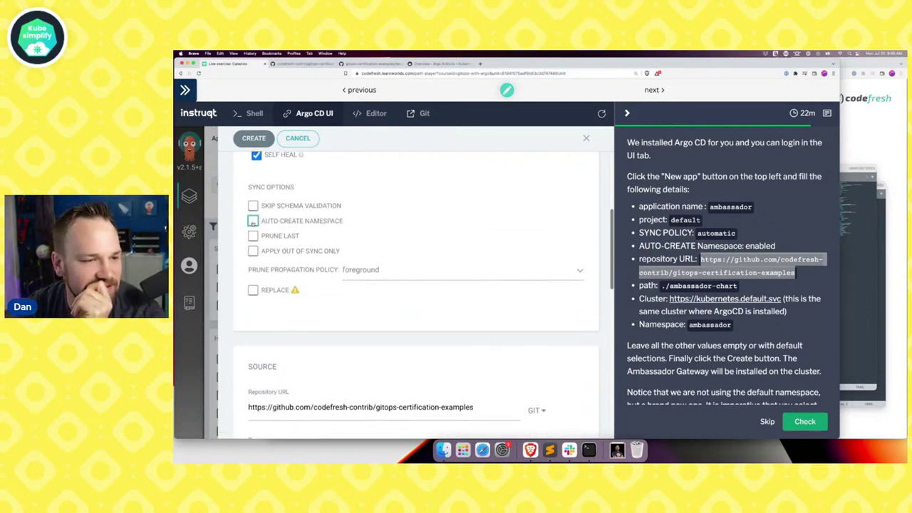
scroll(310, 276, down, 4)
scroll(310, 276, down, 3)
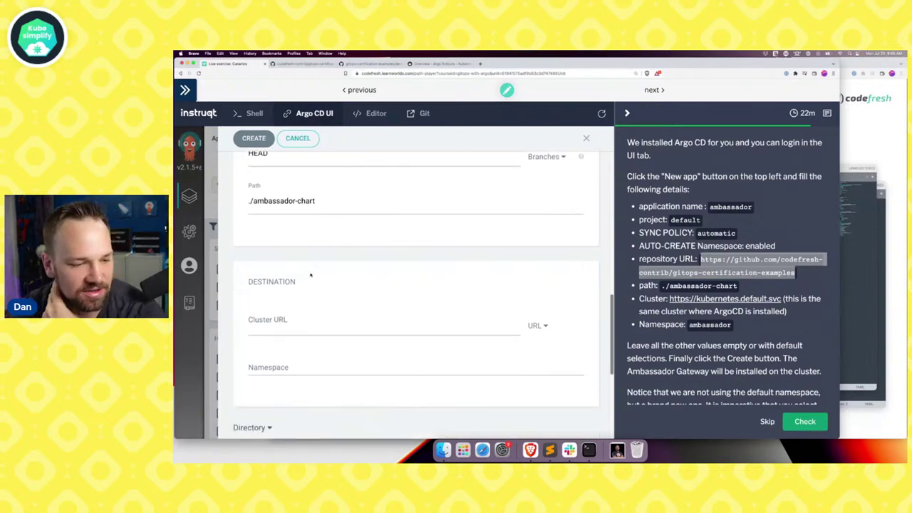
click(277, 268)
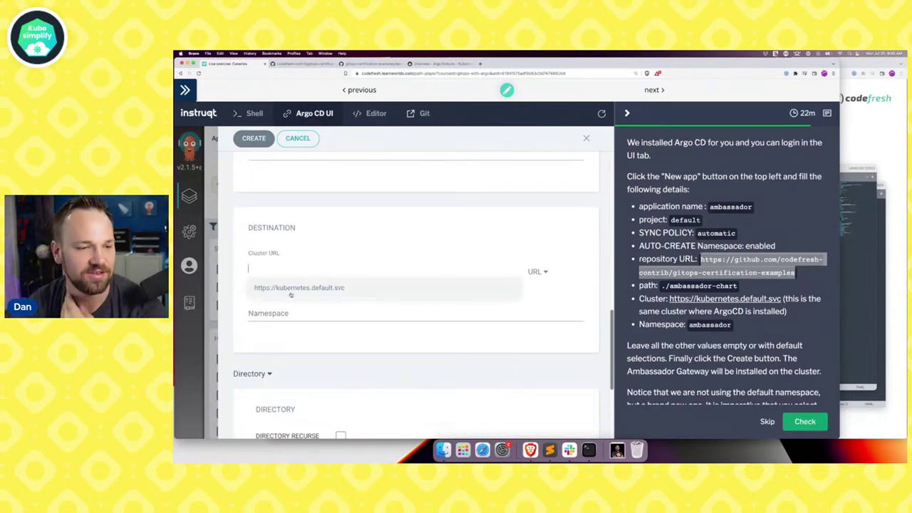
click(292, 289)
click(285, 318)
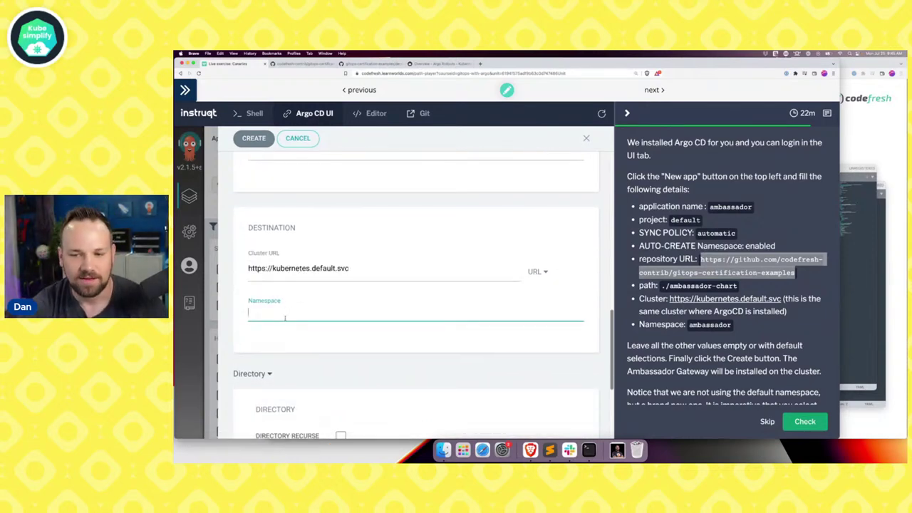
text(amba)
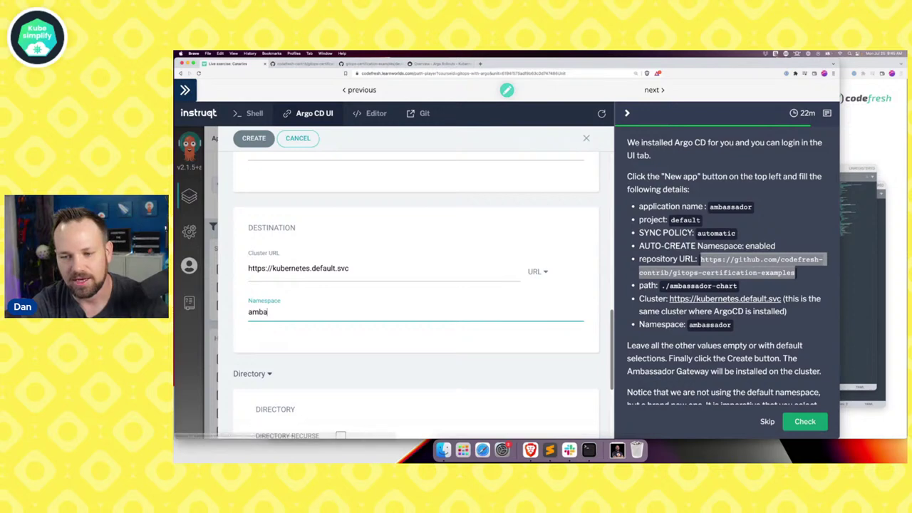
text(ssador)
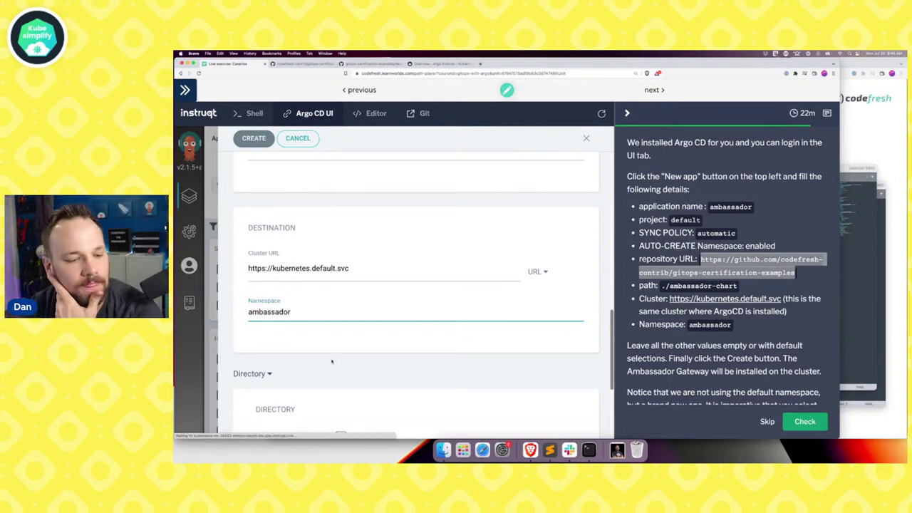
Review the filled-in settings and create the ambassador application
click(332, 361)
scroll(331, 361, down, 2)
scroll(332, 361, down, 3)
scroll(331, 361, up, 10)
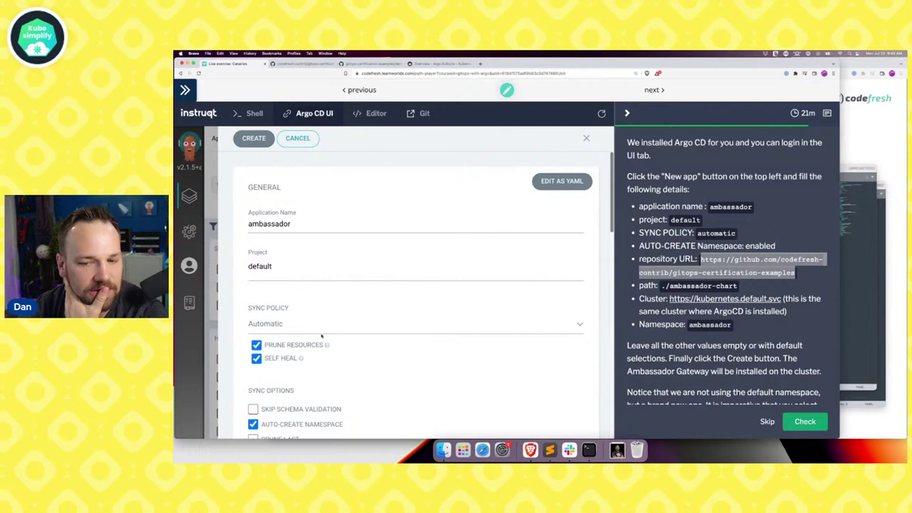
click(254, 138)
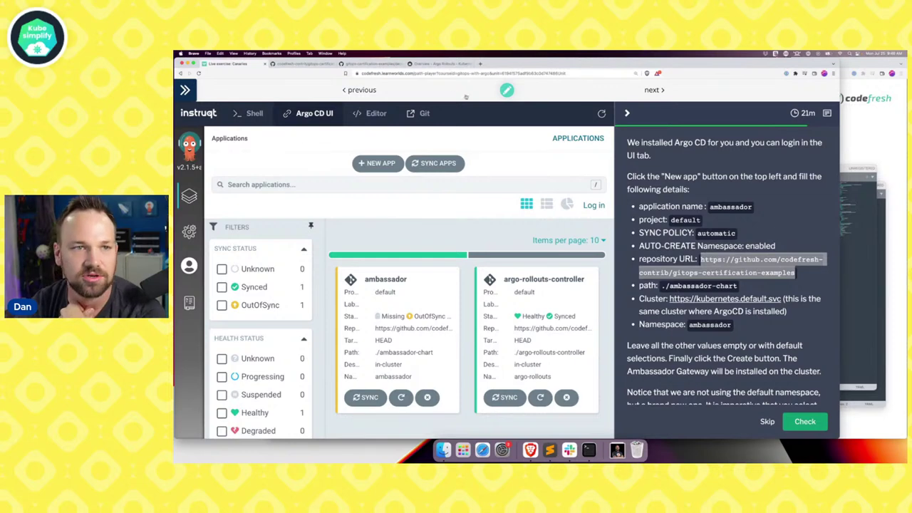
View the ambassador-chart folder in the gitops-certification-examples repository on GitHub, and return to the lab
click(324, 63)
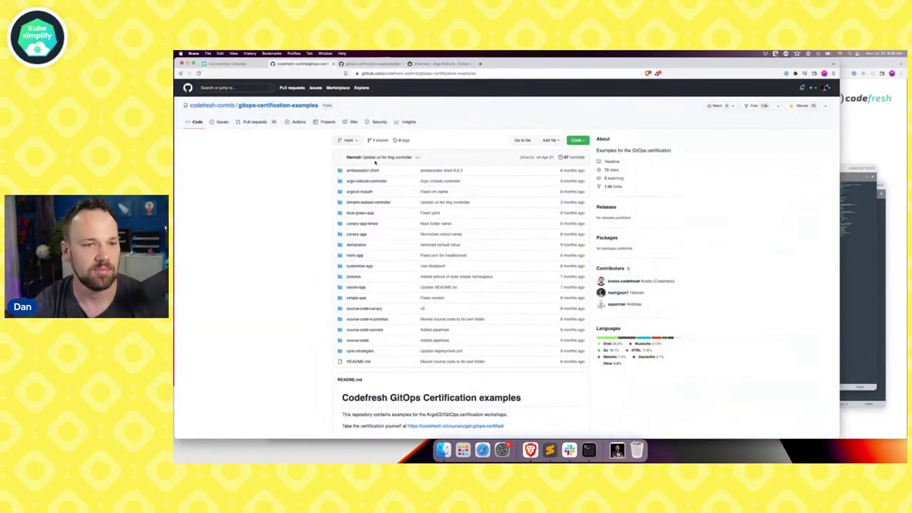
click(371, 171)
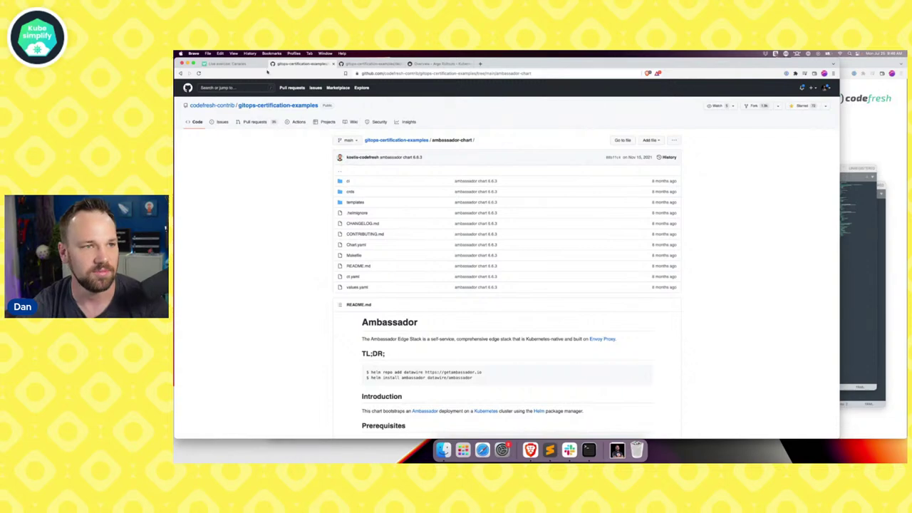
click(227, 63)
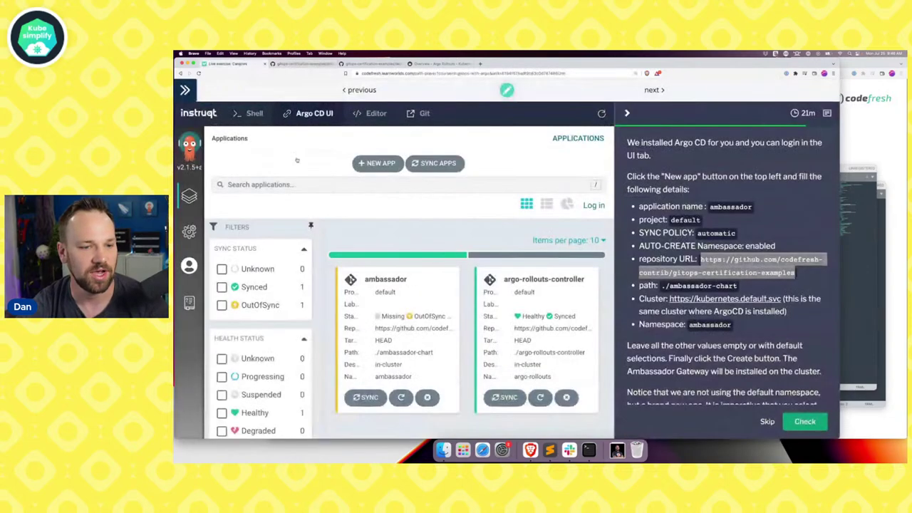
Examine the resource tree and sync status of the ambassador application, and return to the applications list
click(418, 280)
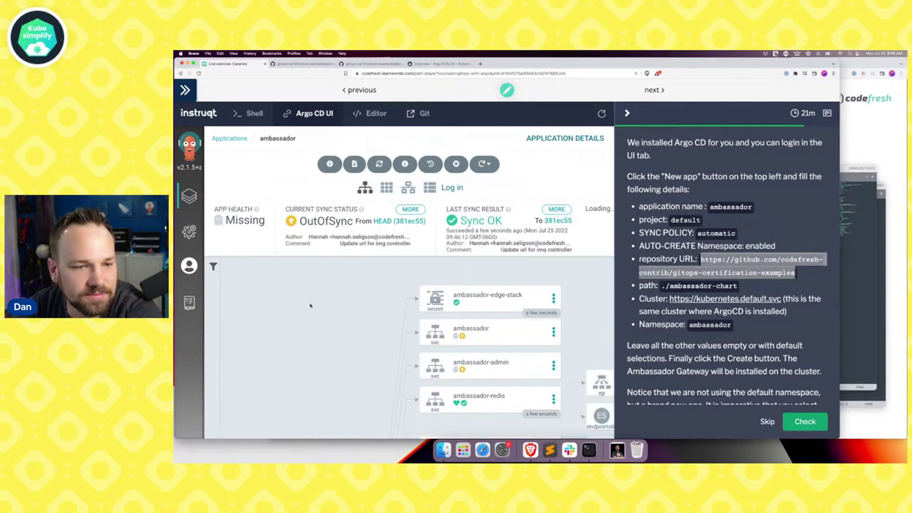
scroll(309, 308, down, 5)
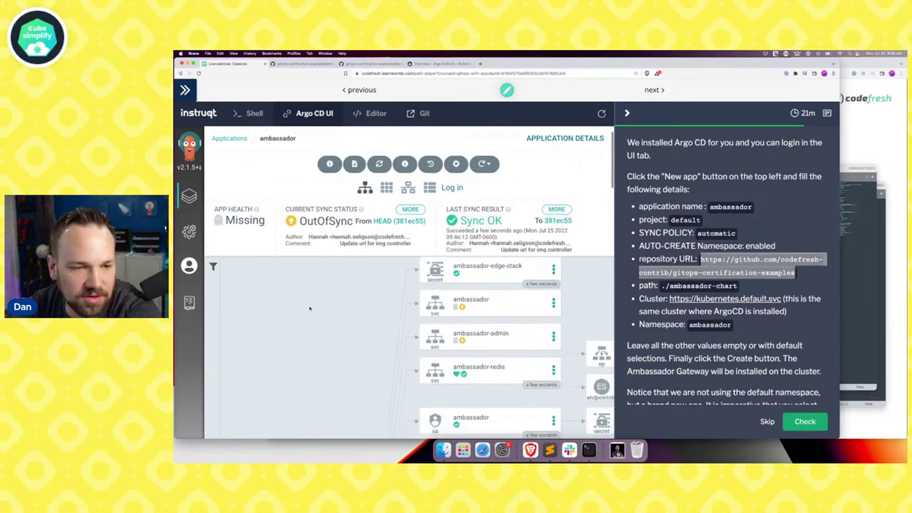
scroll(309, 308, down, 5)
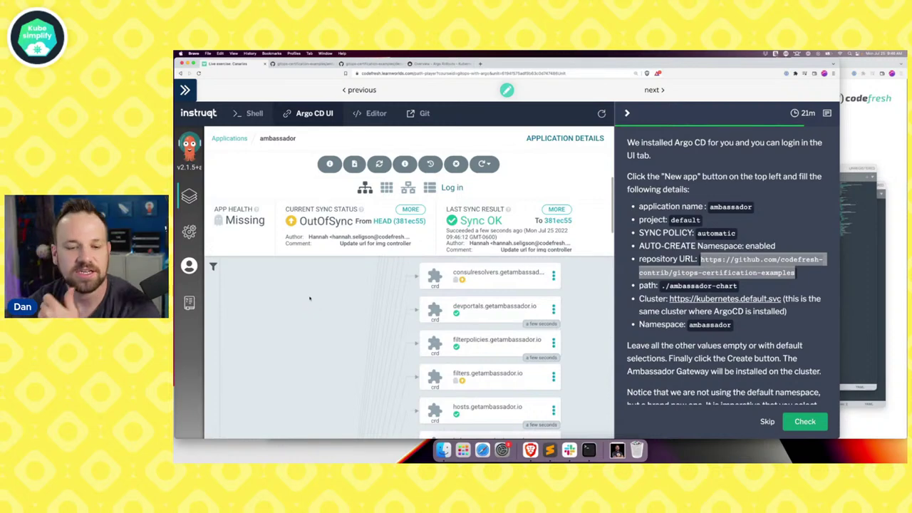
scroll(310, 297, down, 5)
scroll(309, 297, down, 5)
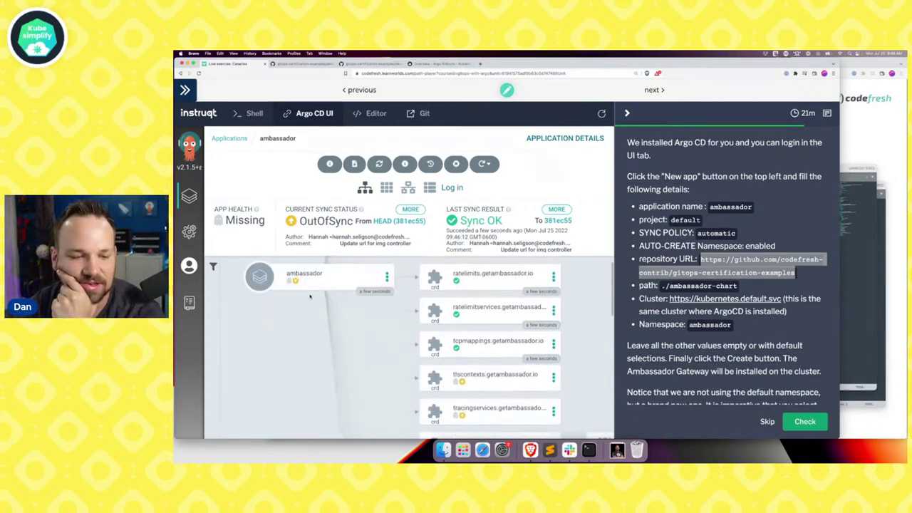
click(229, 138)
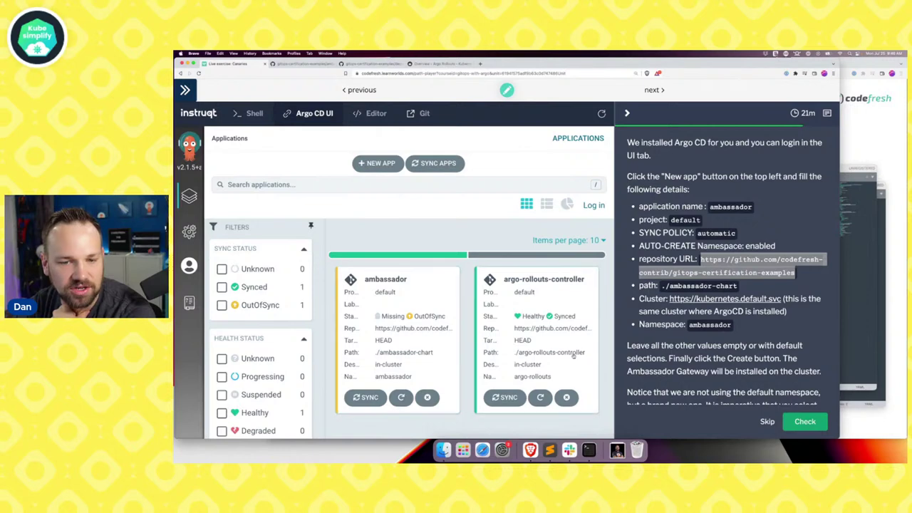
Read the remaining Ambassador instructions, submit the challenge for checking, and start the next lab challenge
scroll(798, 370, down, 3)
scroll(797, 371, down, 5)
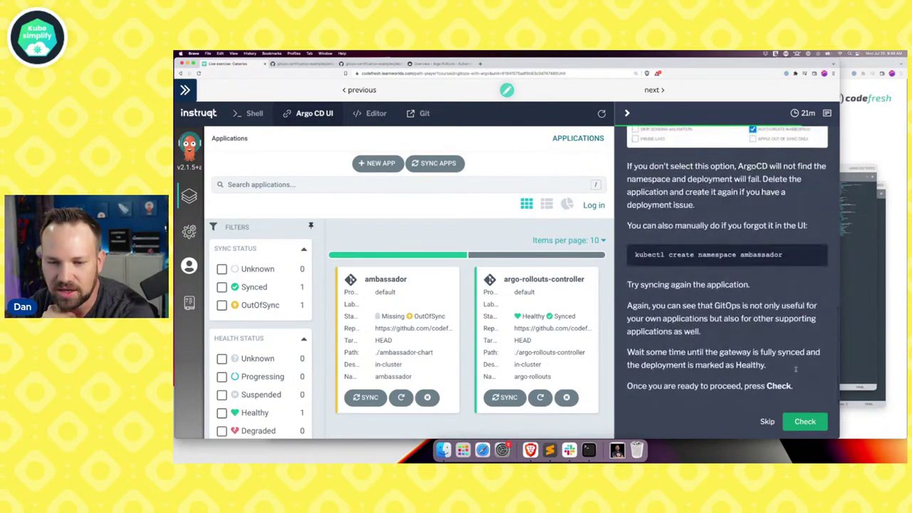
click(805, 422)
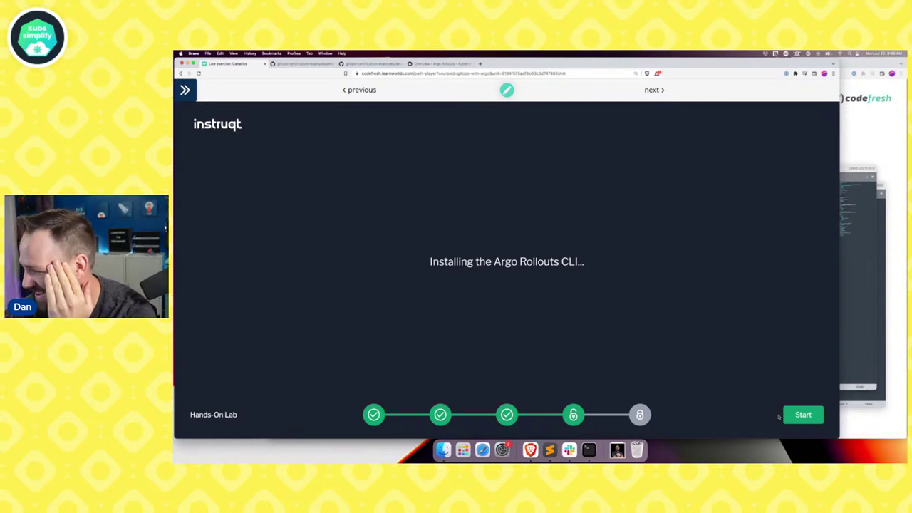
click(811, 415)
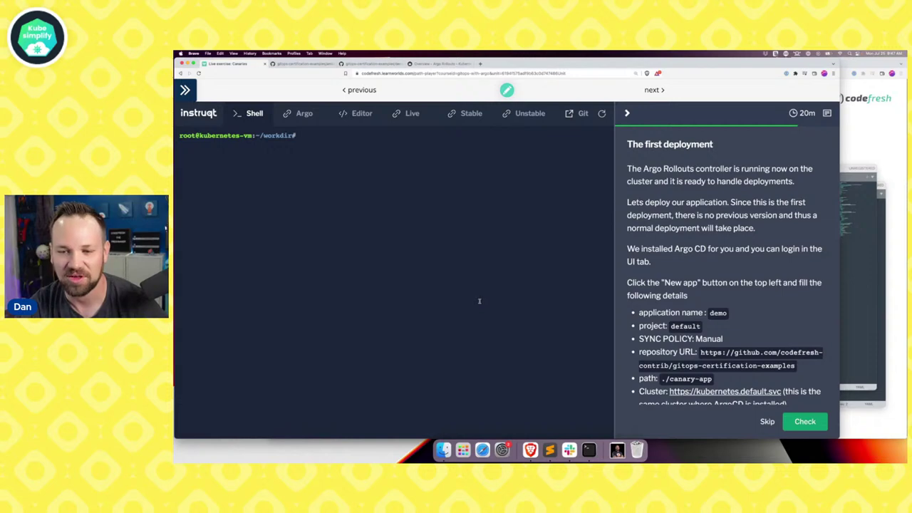
Start a new Argo CD application named demo in the default project with the Manual sync policy
scroll(711, 286, down, 3)
scroll(710, 285, up, 2)
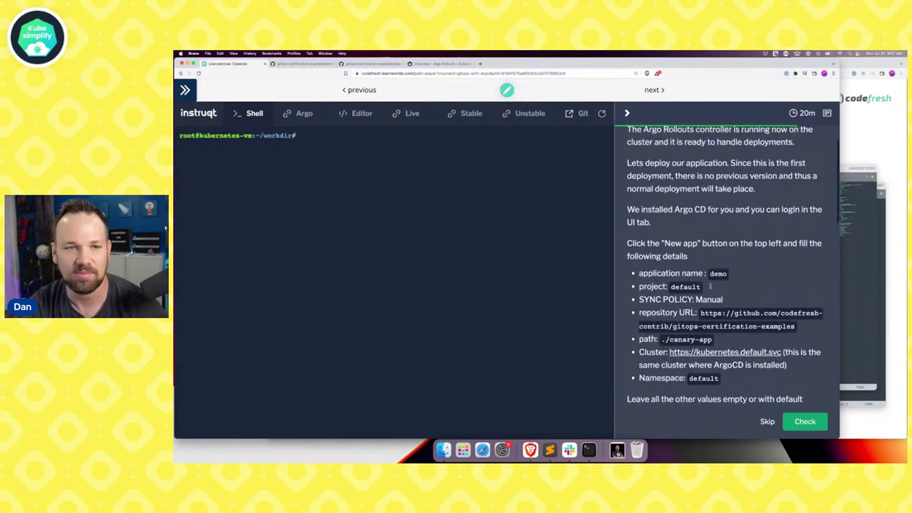
click(304, 113)
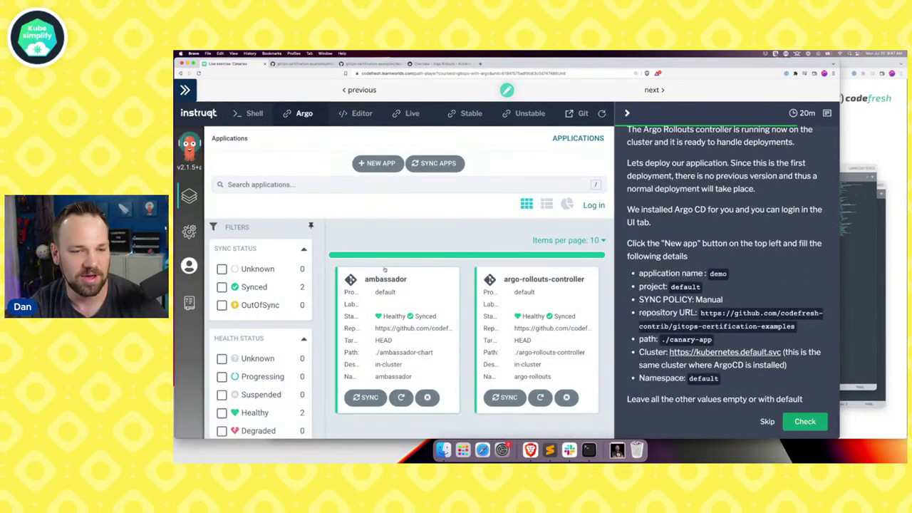
click(378, 163)
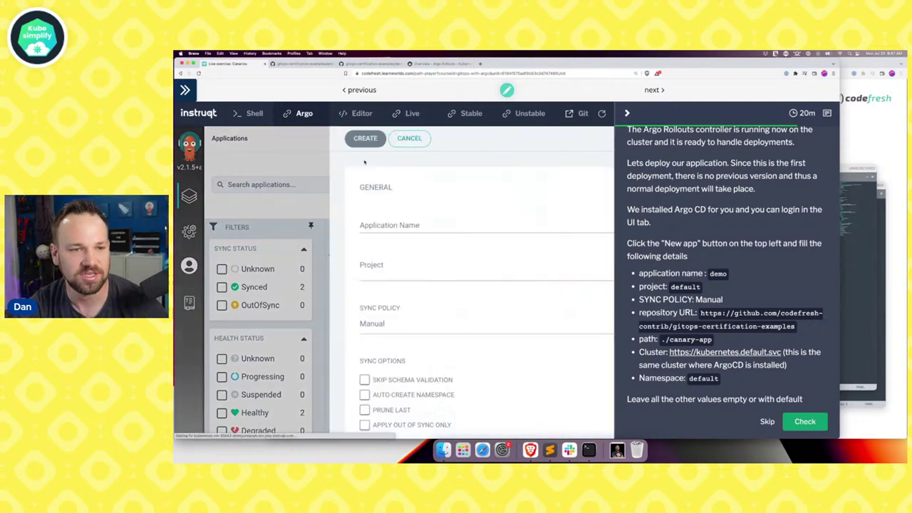
click(342, 225)
text(demo)
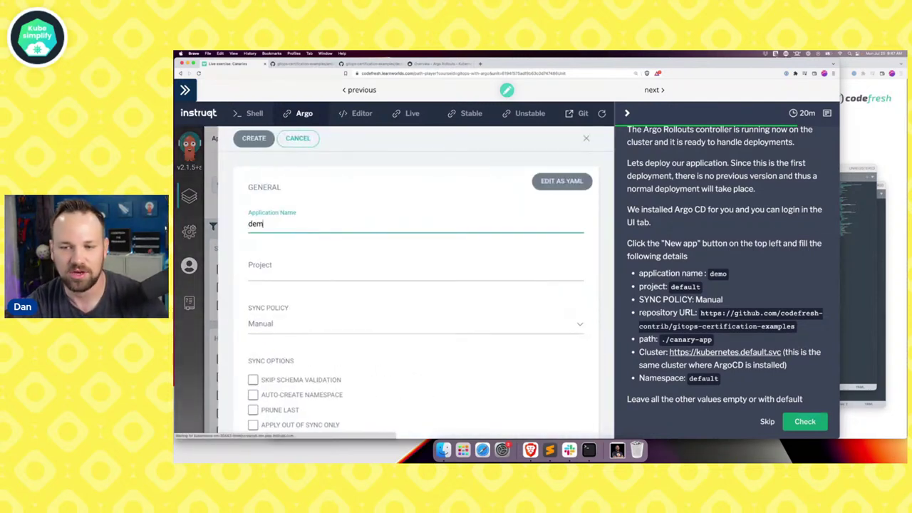
key(Tab)
text(default)
key(Tab)
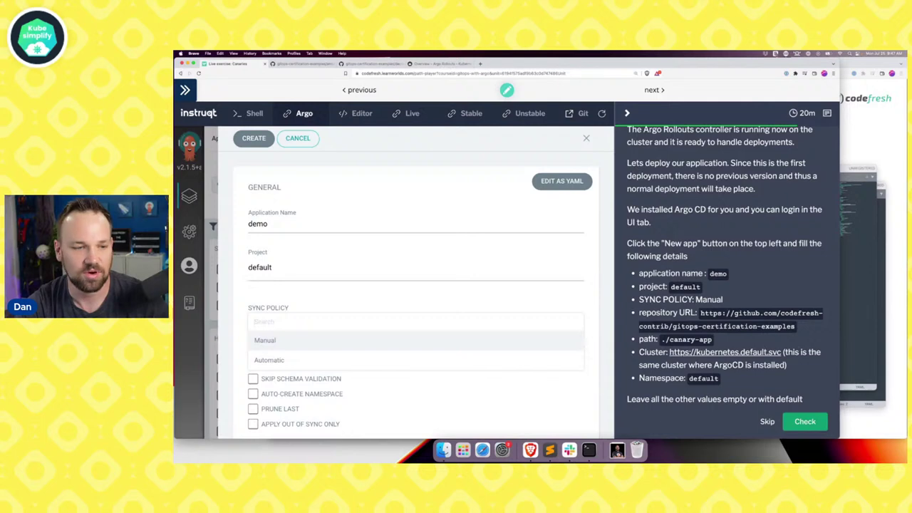
key(Return)
scroll(362, 254, down, 2)
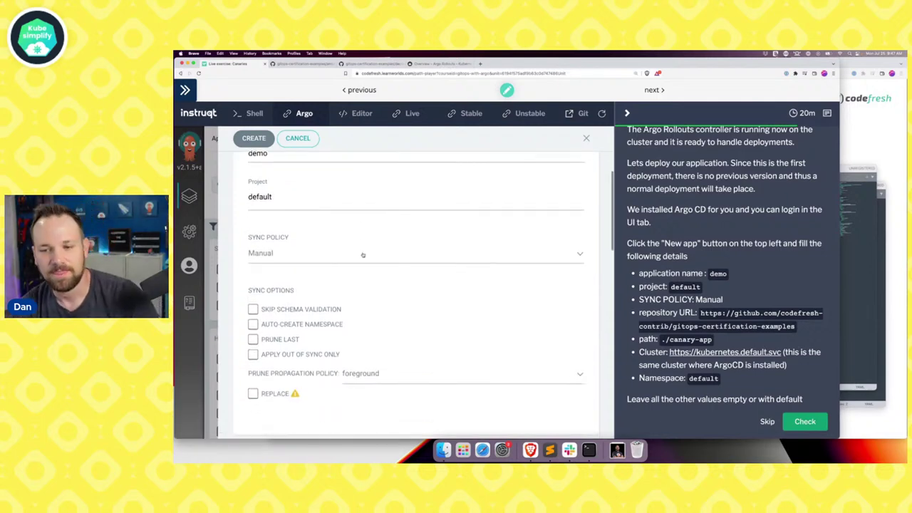
drag(701, 312, 796, 326)
key(super+c)
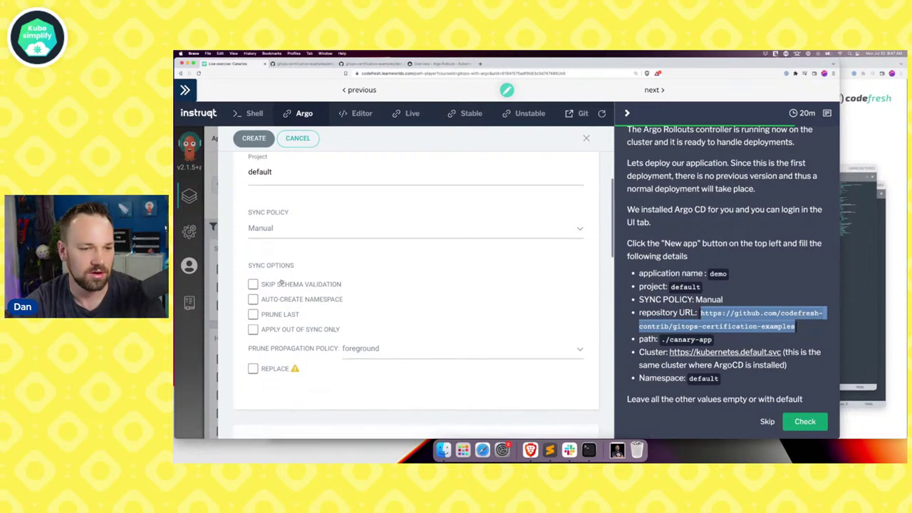
Set the demo application's sync policy to Automatic with Prune Resources and Self Heal, and enable Auto-Create Namespace
scroll(281, 282, down, 2)
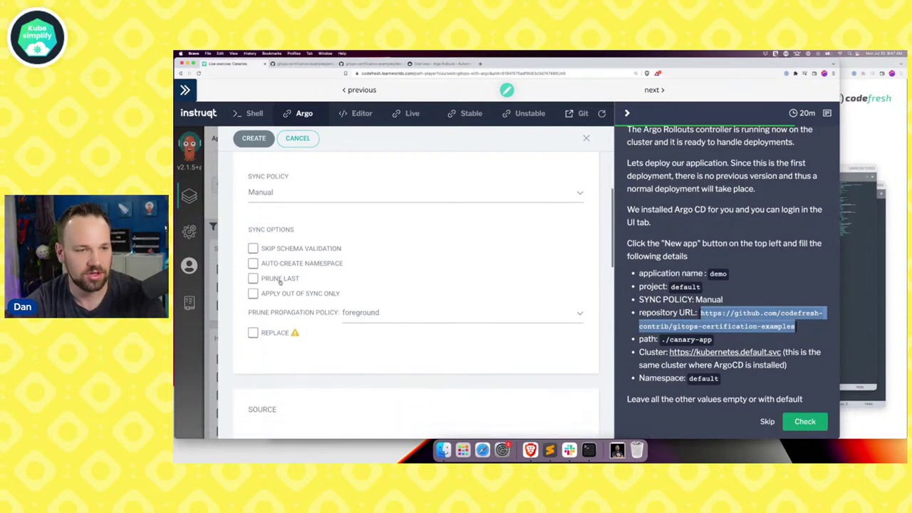
click(255, 192)
click(267, 217)
click(256, 213)
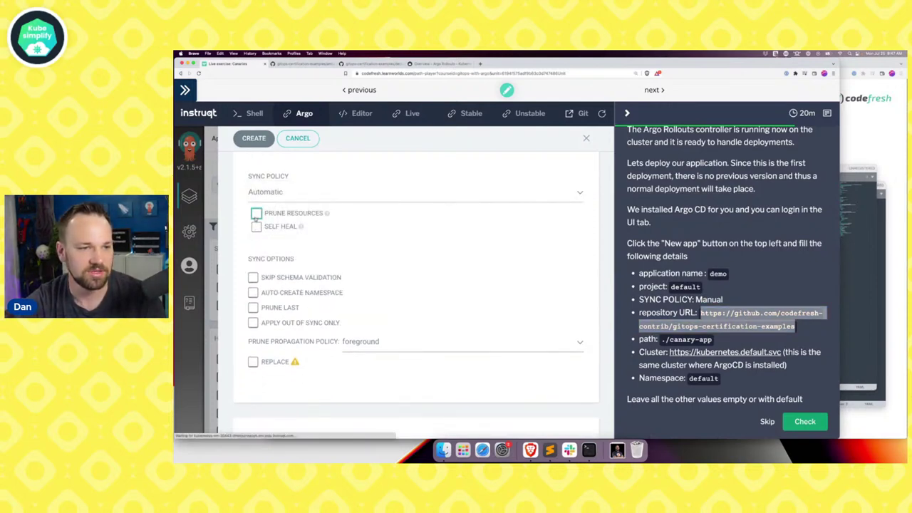
click(256, 227)
click(253, 292)
scroll(260, 328, down, 5)
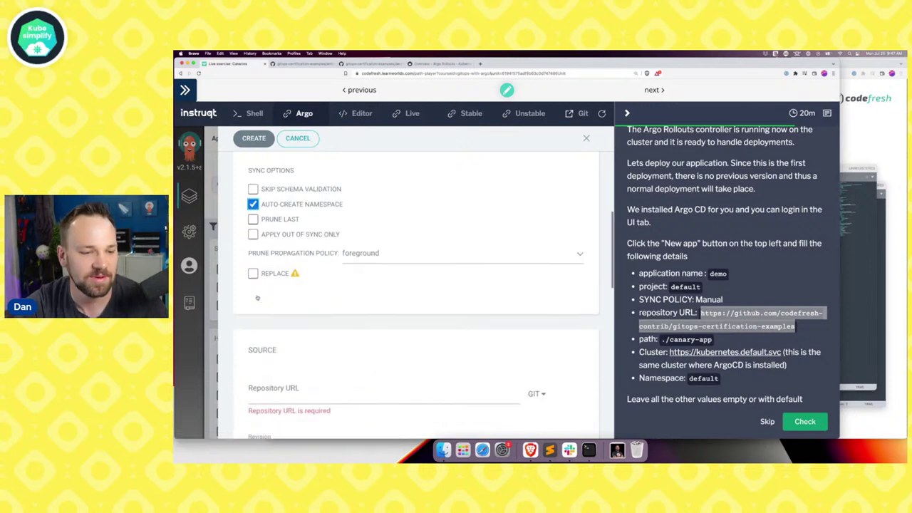
Paste the copied repository URL as the demo application's source and set the path to ./canary-app
click(264, 344)
key(super+v)
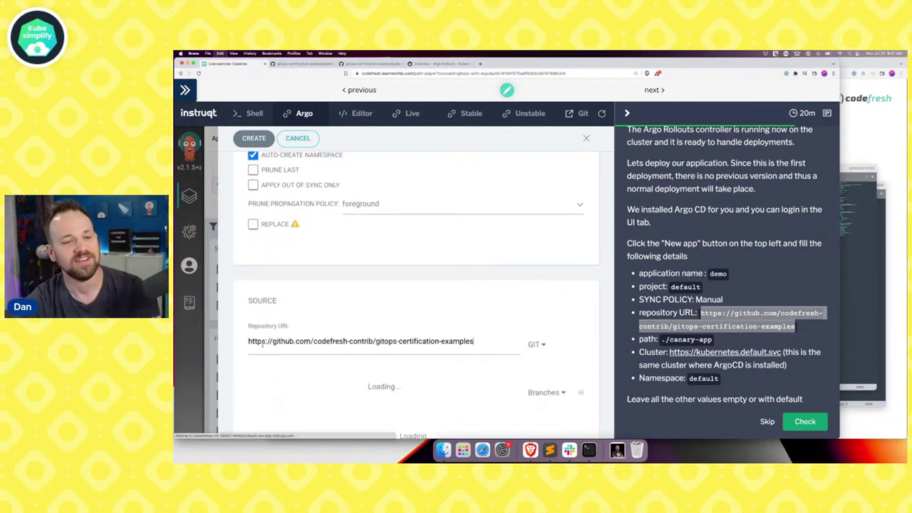
scroll(268, 363, down, 3)
click(269, 368)
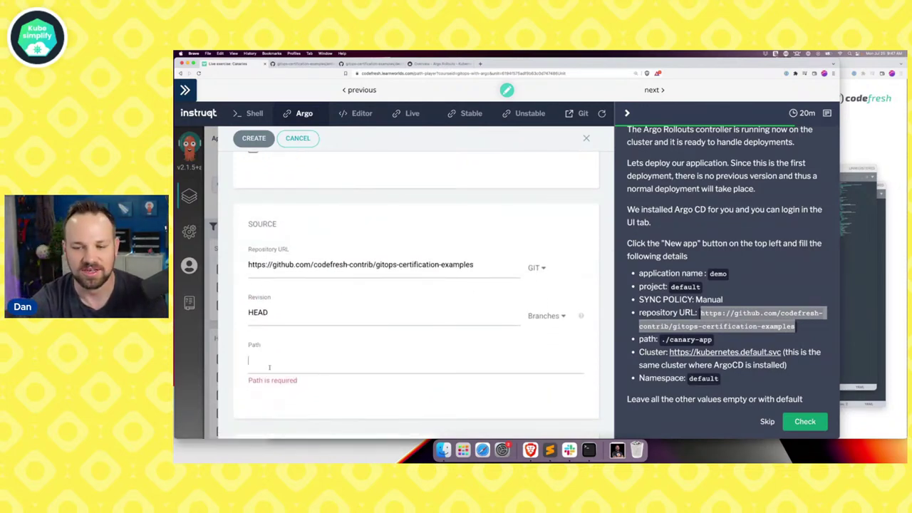
text(./)
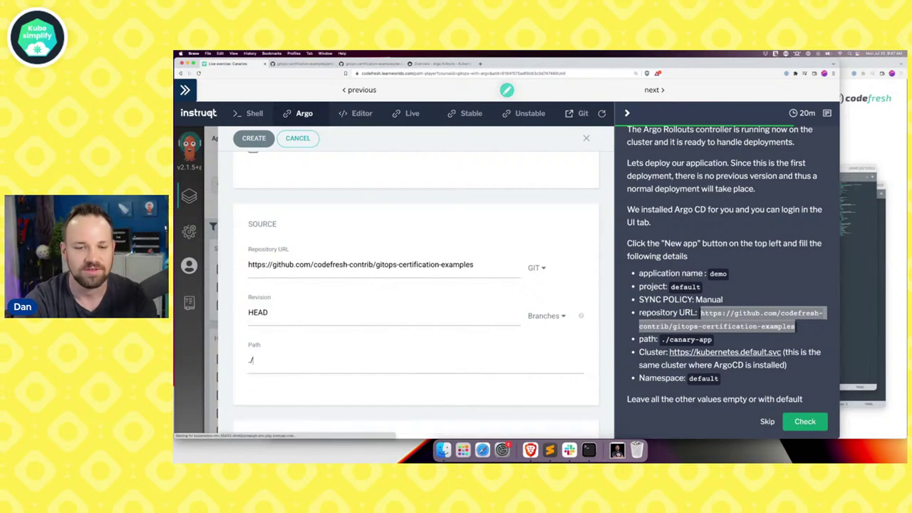
text(canary-app)
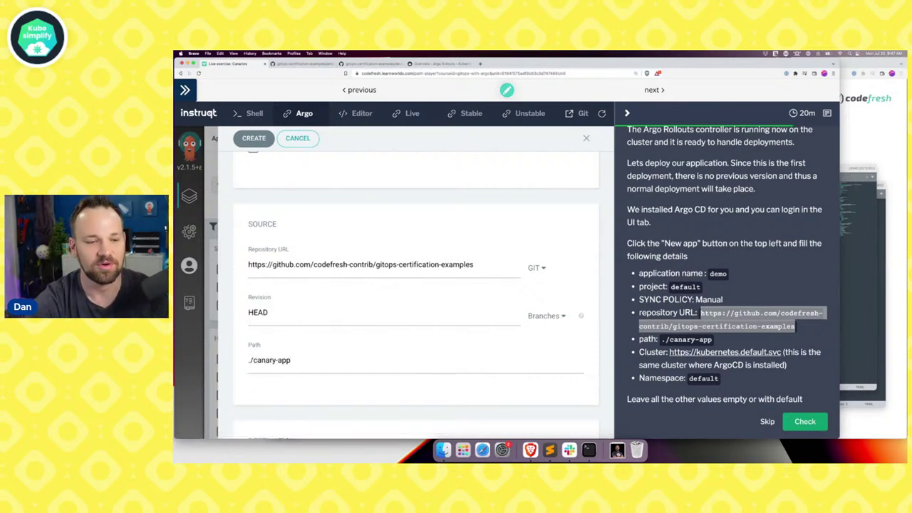
scroll(303, 352, down, 5)
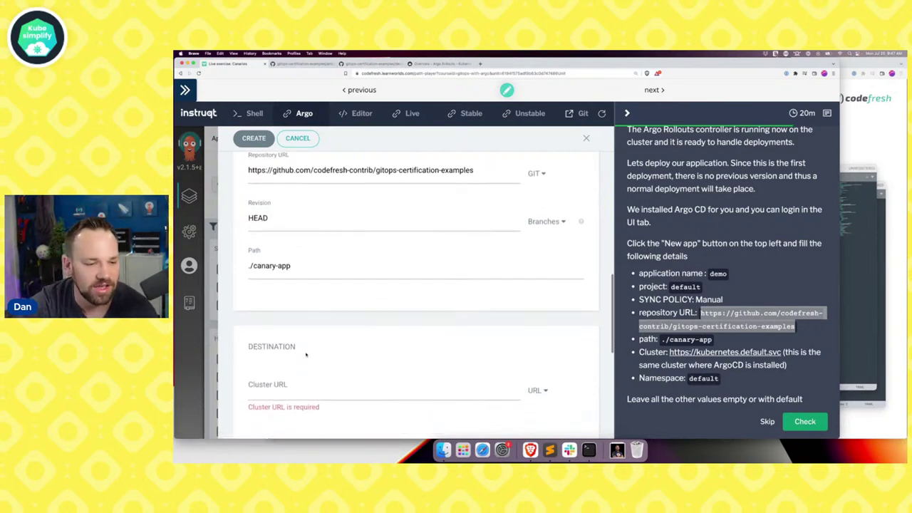
click(287, 333)
click(287, 350)
click(283, 377)
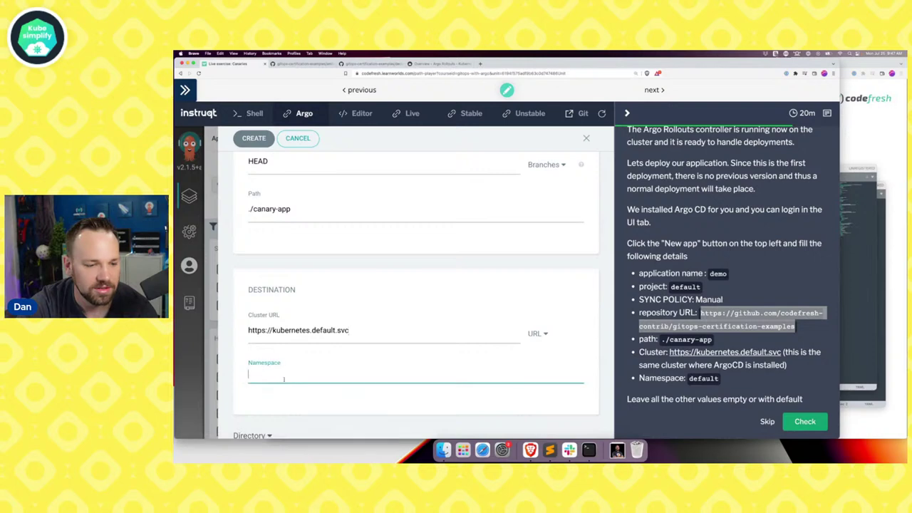
text(default)
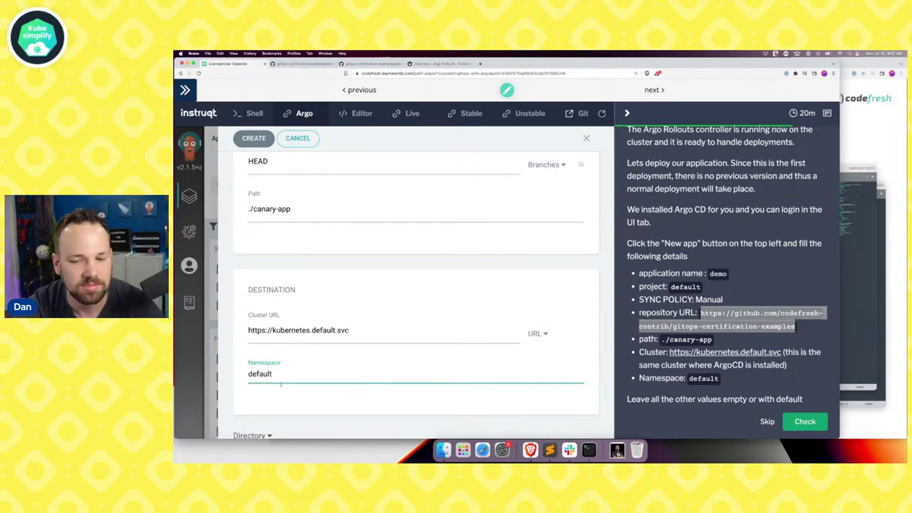
Create the demo application with the entered settings and synchronize it from the HEAD revision
scroll(293, 388, down, 1)
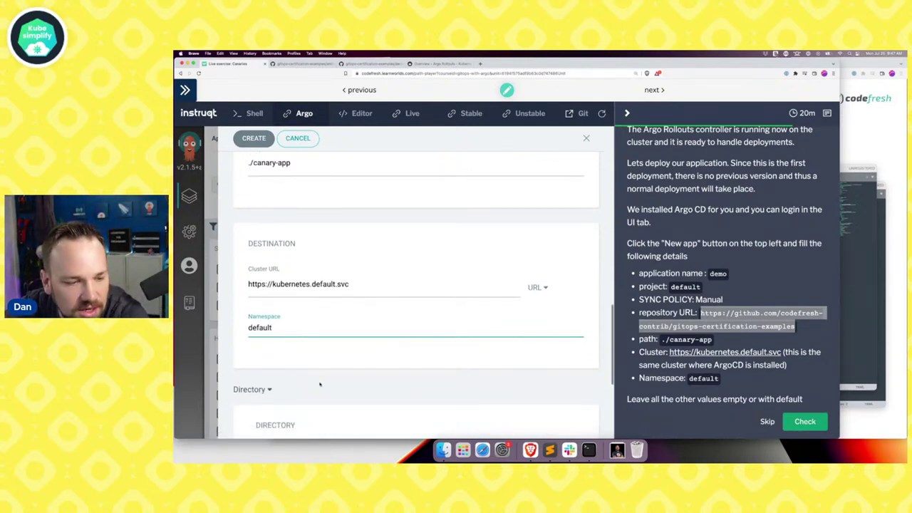
key(Return)
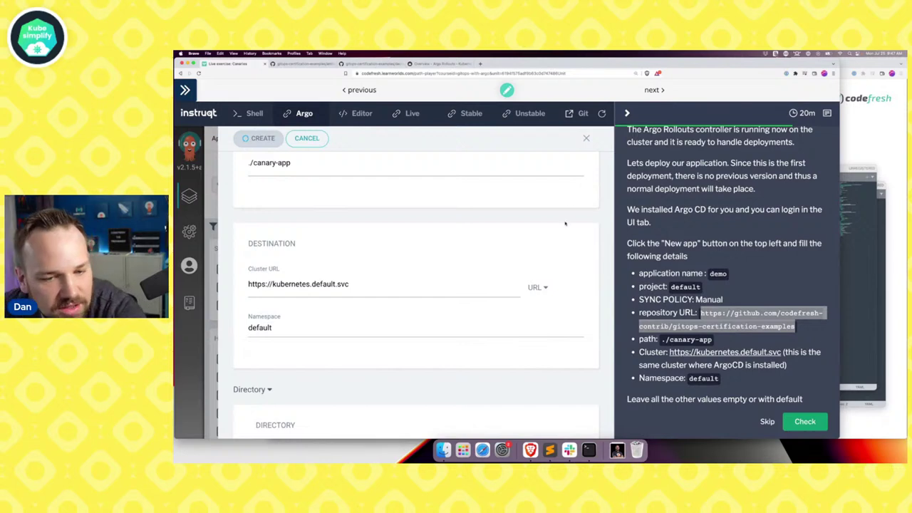
scroll(728, 314, down, 2)
scroll(728, 313, down, 6)
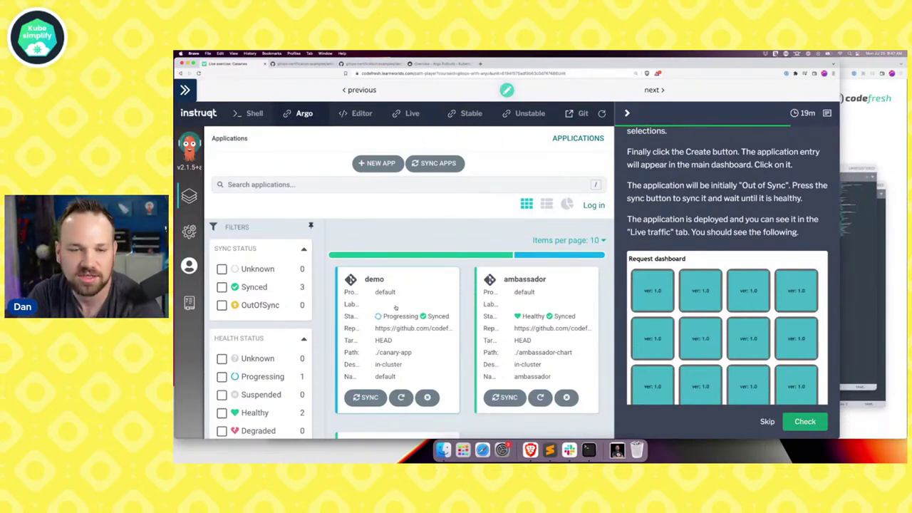
click(366, 398)
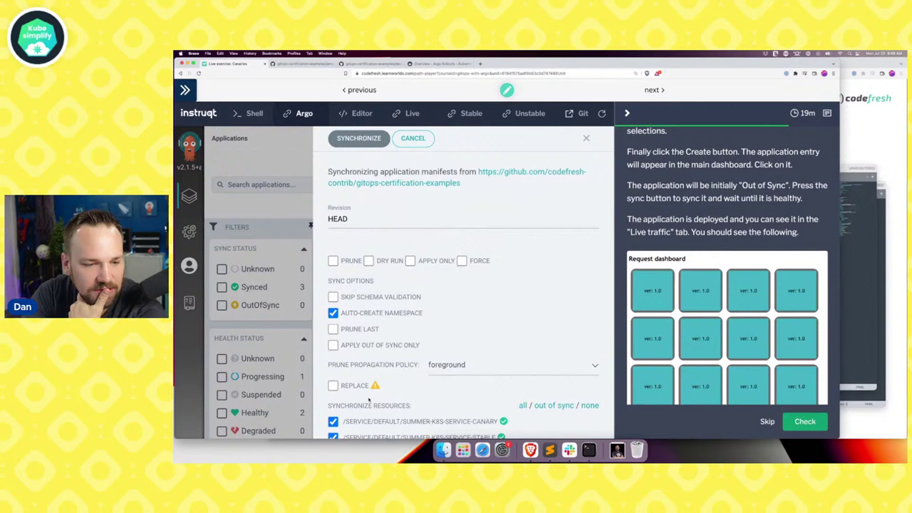
click(356, 140)
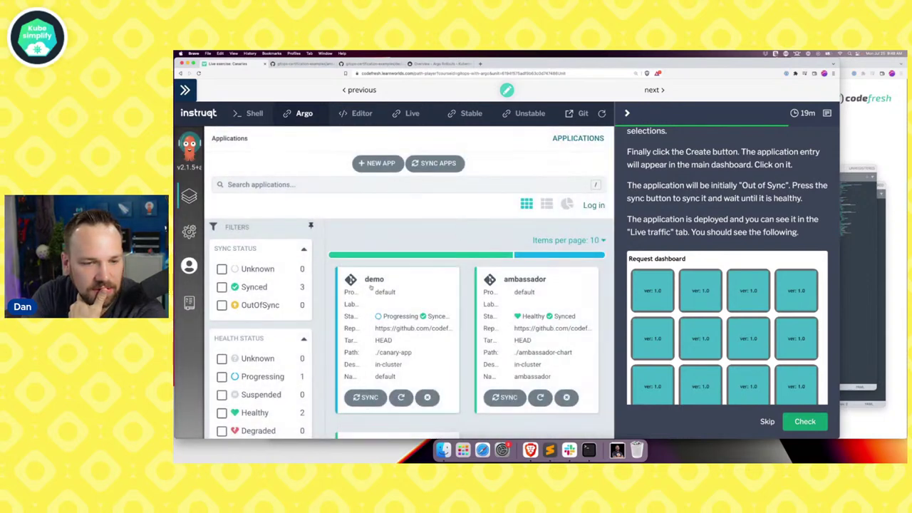
Disable automatic synchronization for the demo application in its details and return to its resource view
click(406, 280)
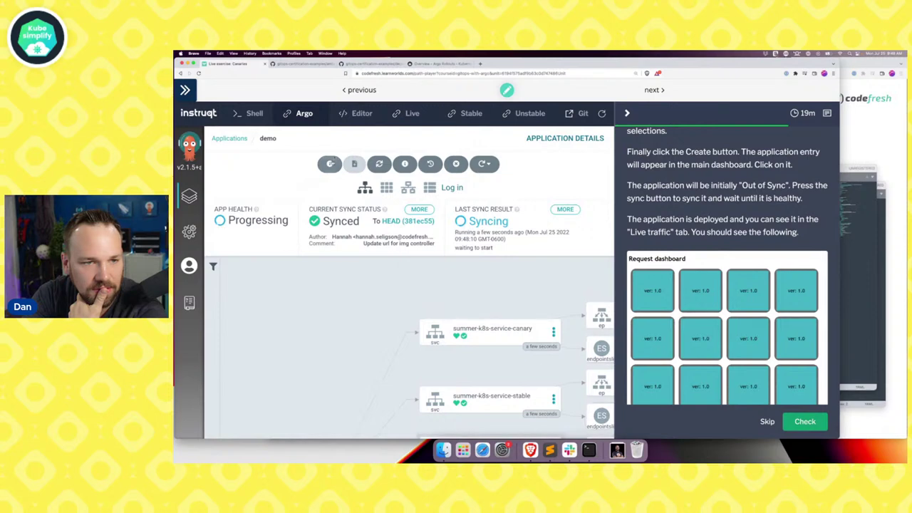
click(329, 164)
click(555, 203)
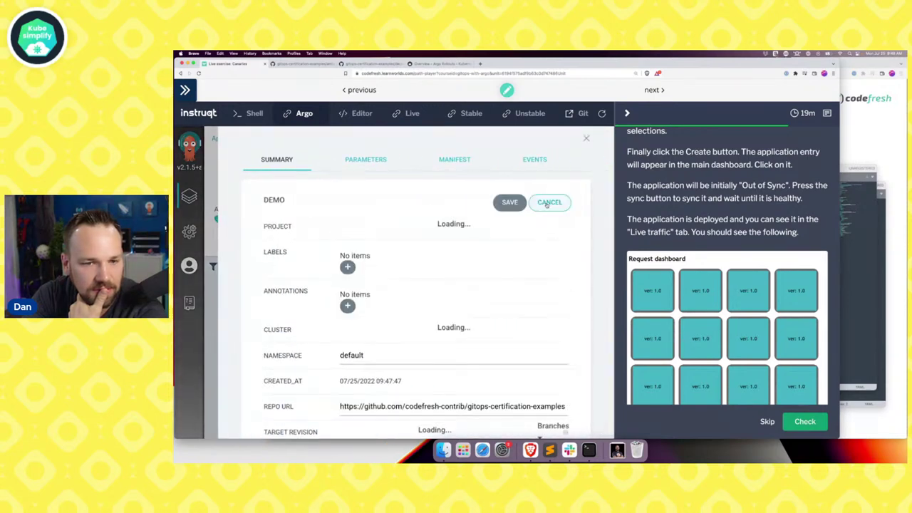
scroll(436, 261, down, 5)
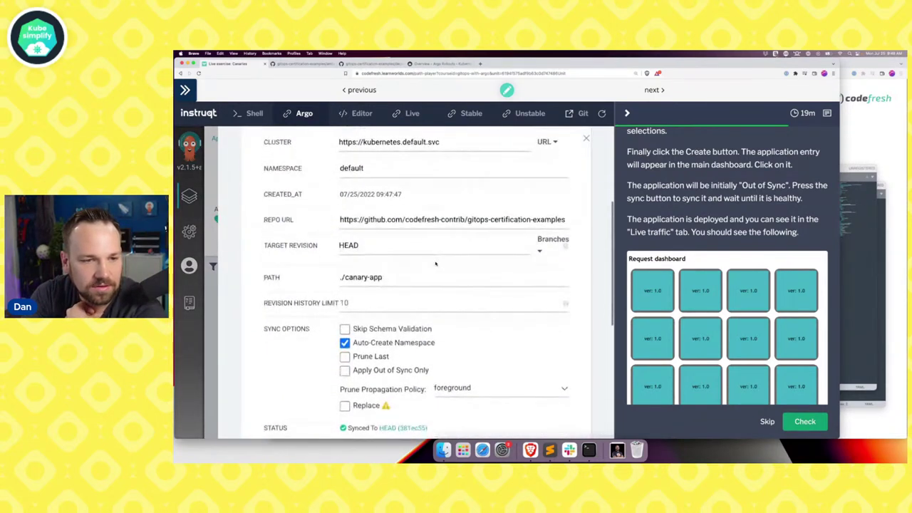
scroll(436, 262, up, 3)
scroll(435, 264, down, 5)
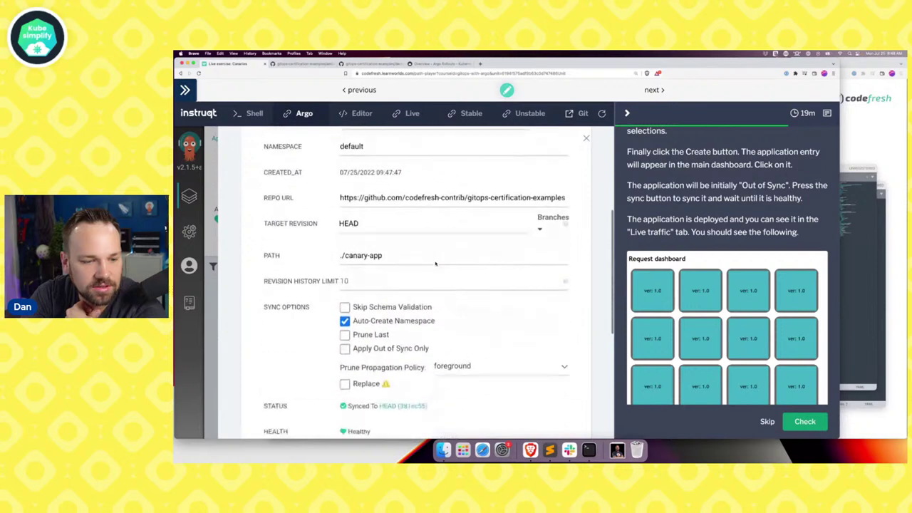
scroll(436, 263, up, 1)
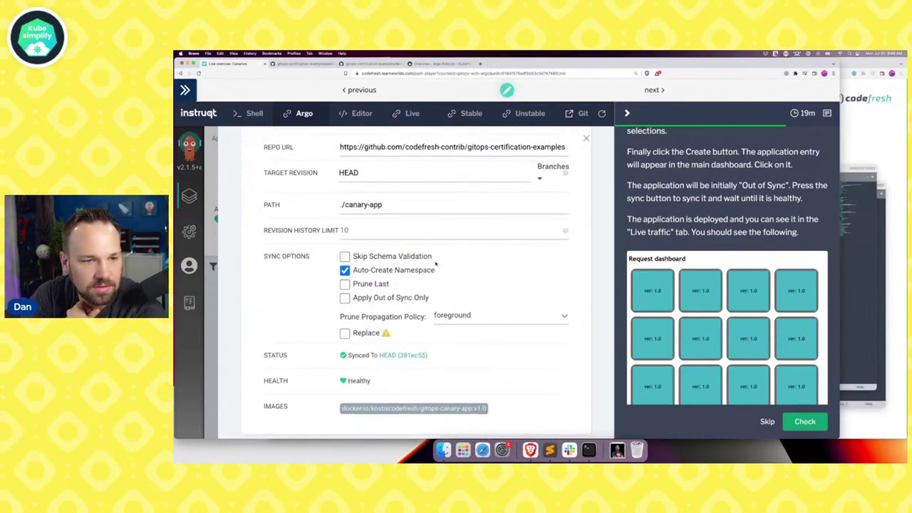
scroll(435, 263, up, 4)
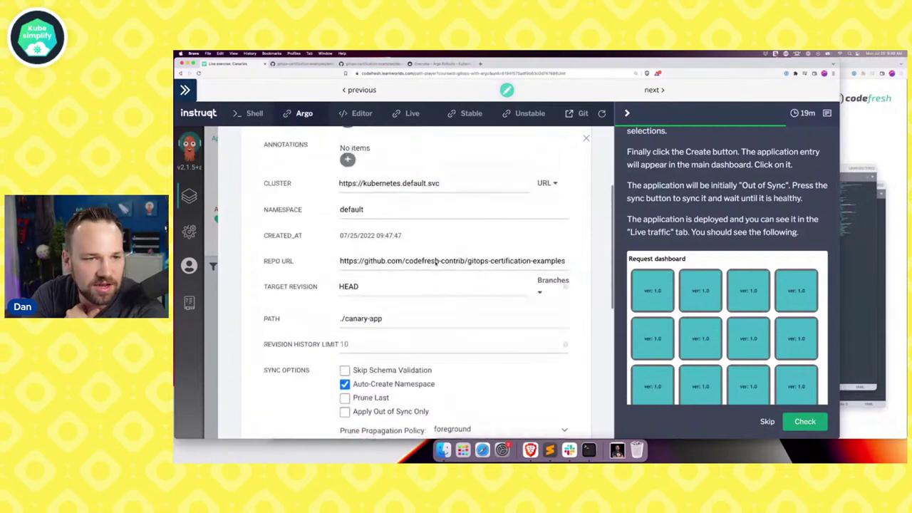
scroll(435, 263, up, 4)
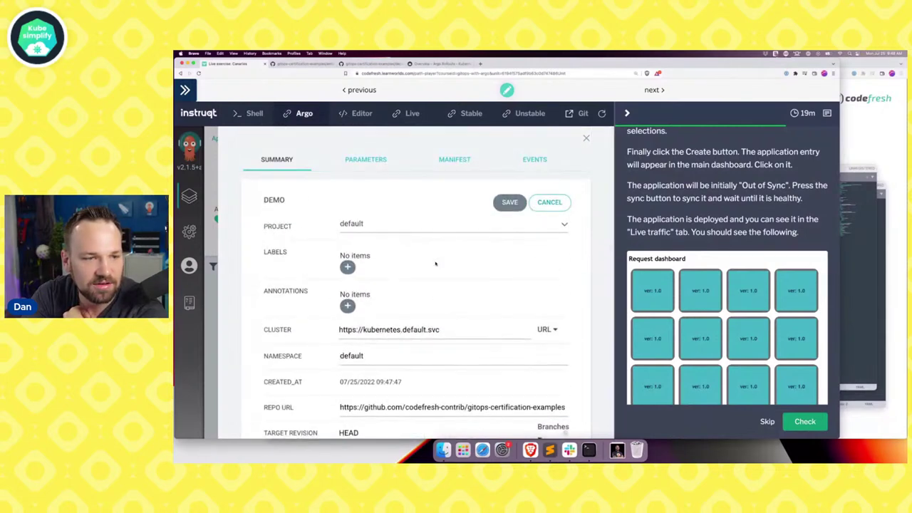
scroll(436, 263, down, 8)
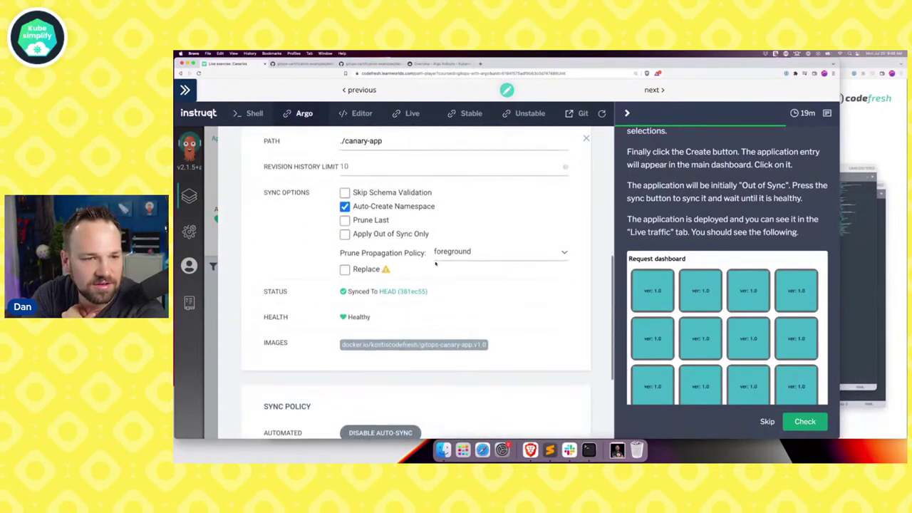
scroll(436, 263, down, 4)
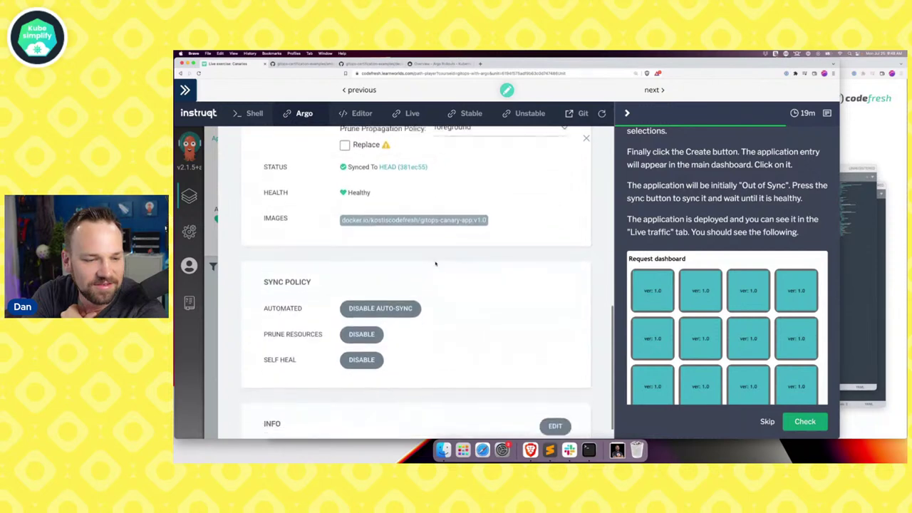
scroll(435, 263, down, 1)
click(390, 287)
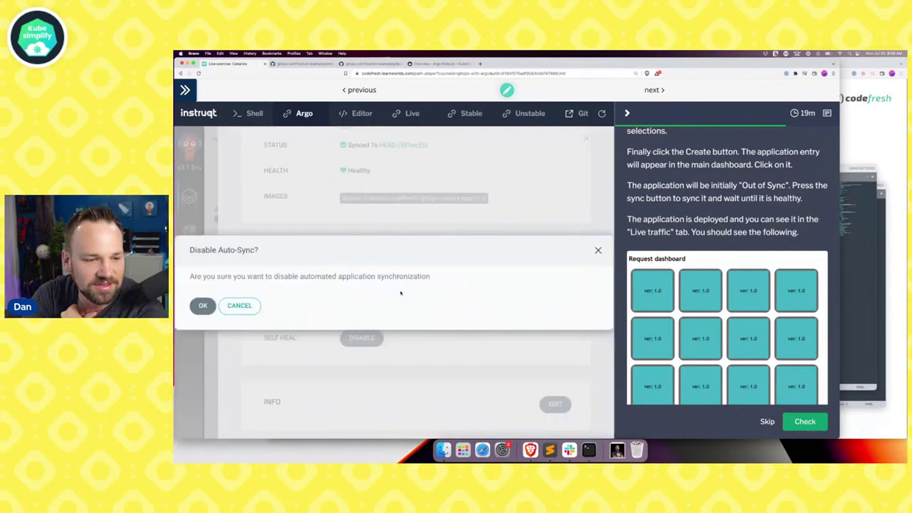
click(203, 306)
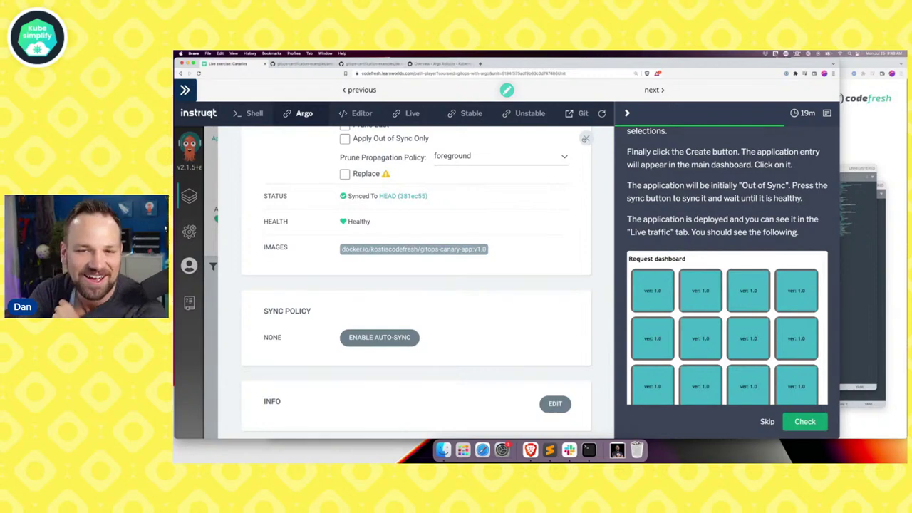
click(585, 139)
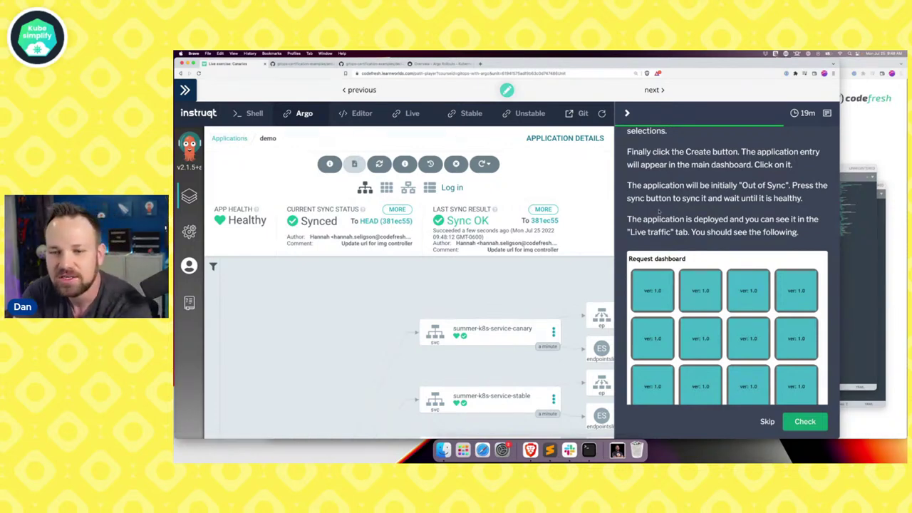
Check the live traffic view, and return to Argo CD's list of all applications
click(407, 115)
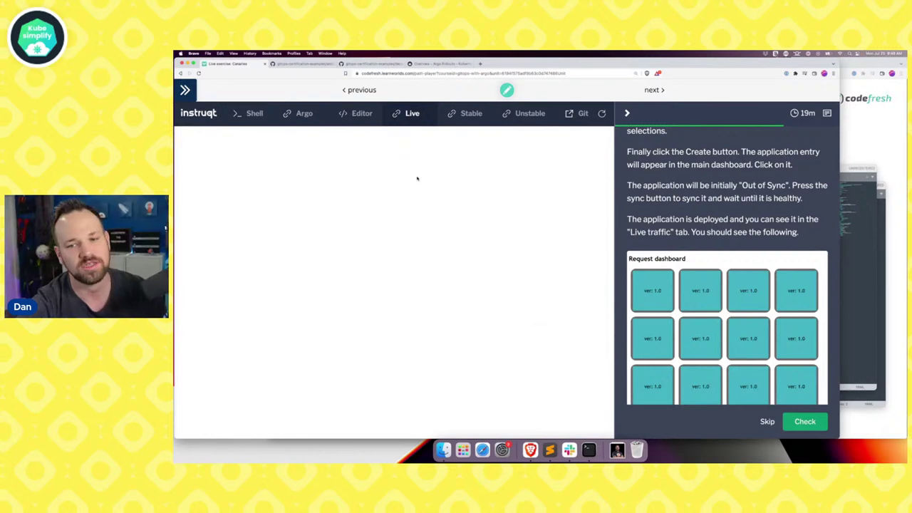
click(300, 114)
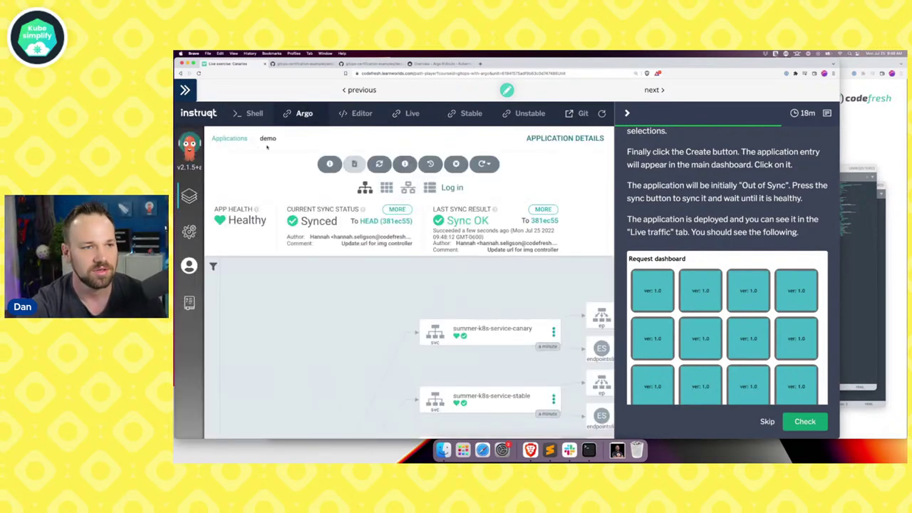
click(246, 138)
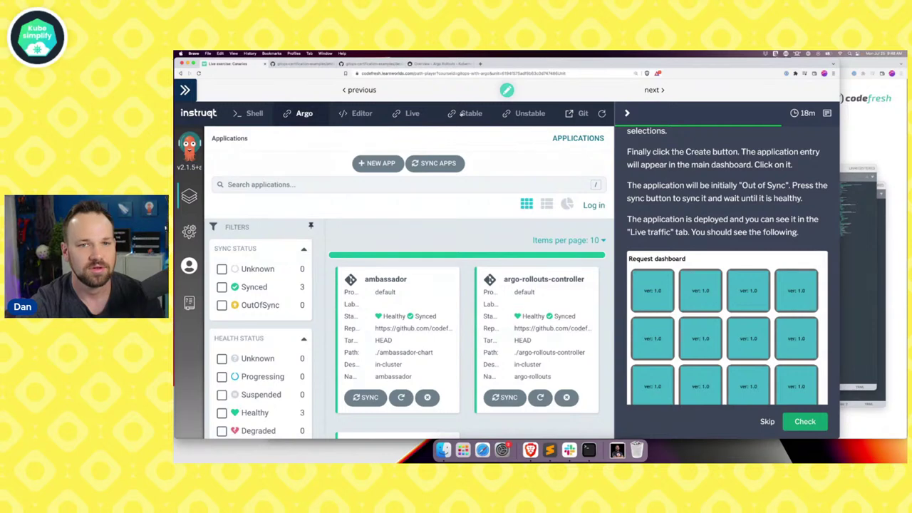
Reload the live traffic view and look through the versions shown on the request dashboard
click(412, 113)
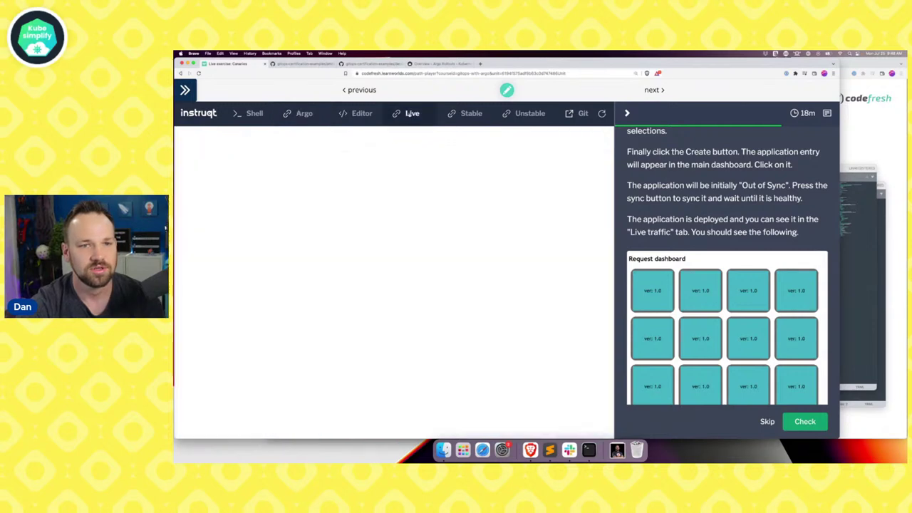
right_click(397, 206)
click(599, 117)
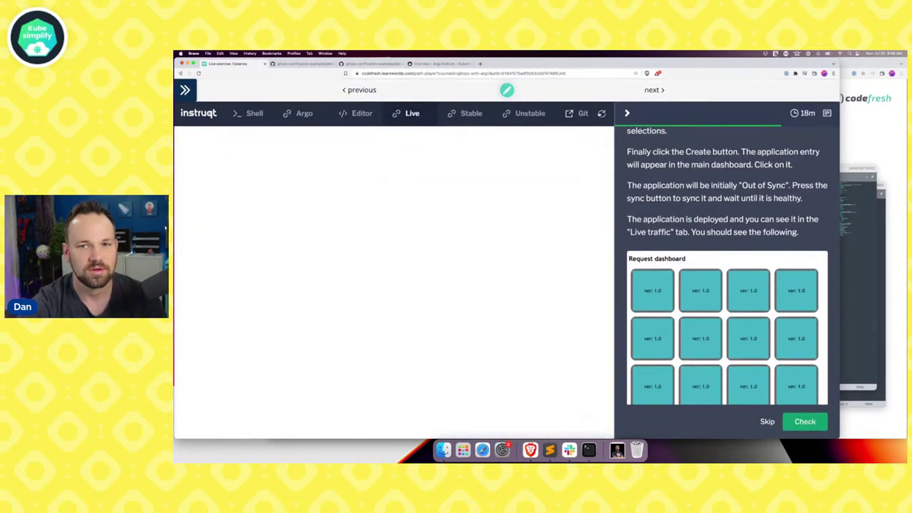
right_click(479, 185)
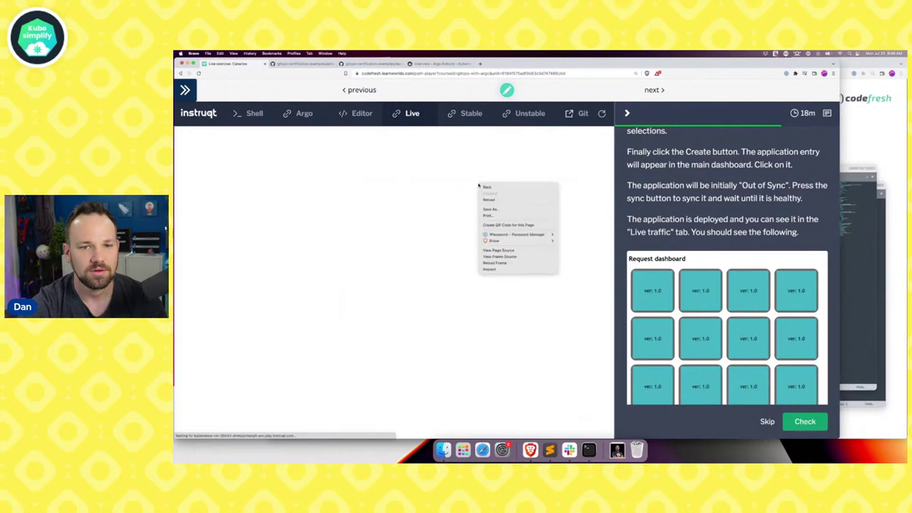
click(578, 149)
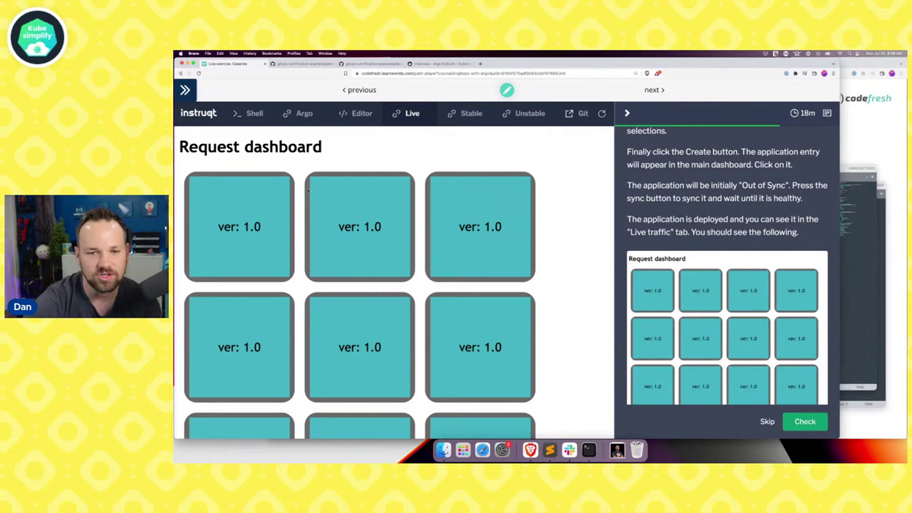
scroll(308, 189, down, 4)
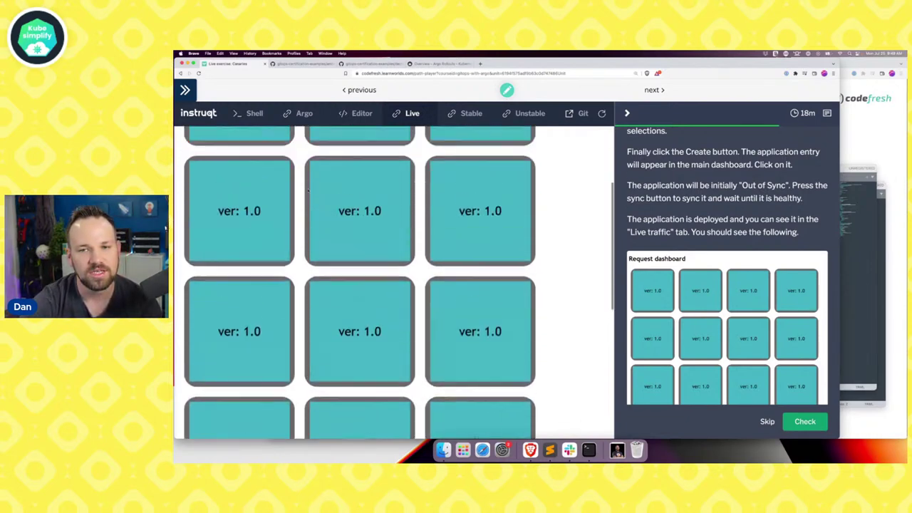
scroll(307, 189, up, 4)
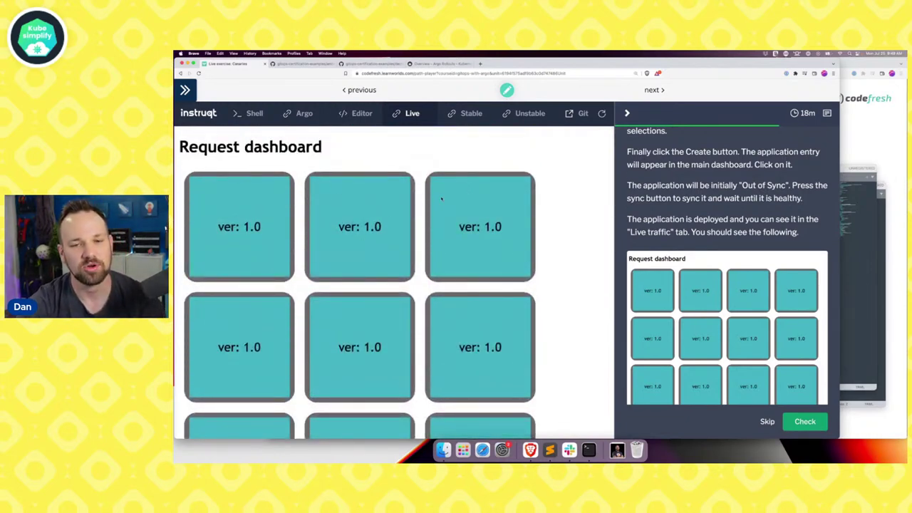
scroll(355, 300, down, 3)
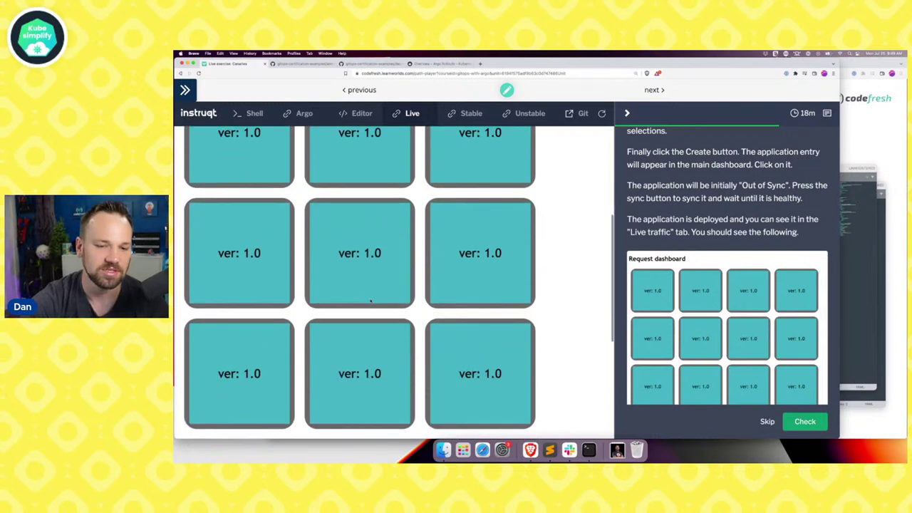
scroll(366, 288, up, 2)
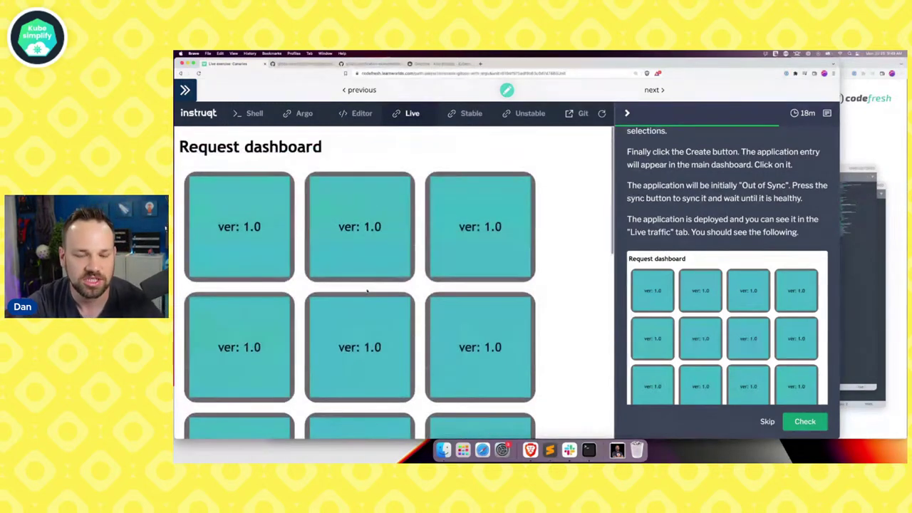
Read through the remaining Argo Rollouts CLI instructions, submit the challenge for checking, and start the next challenge
scroll(661, 233, down, 6)
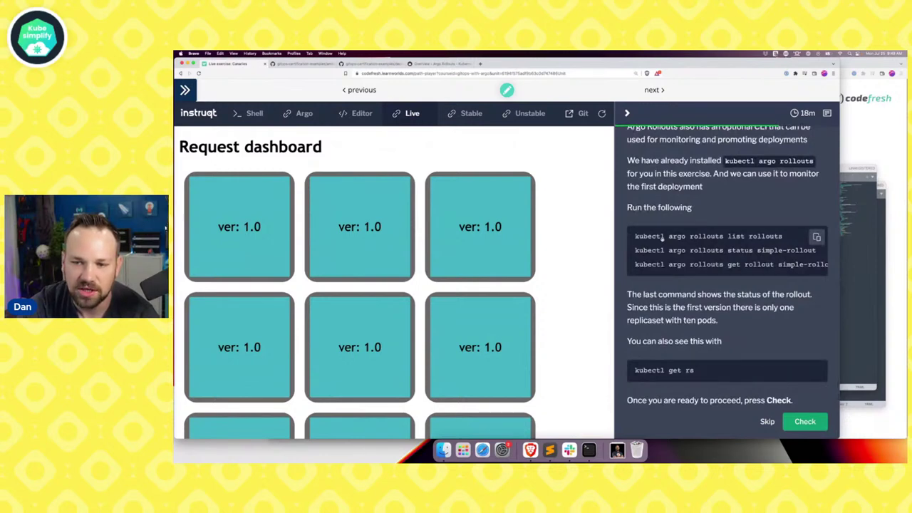
scroll(663, 238, up, 2)
scroll(661, 239, down, 3)
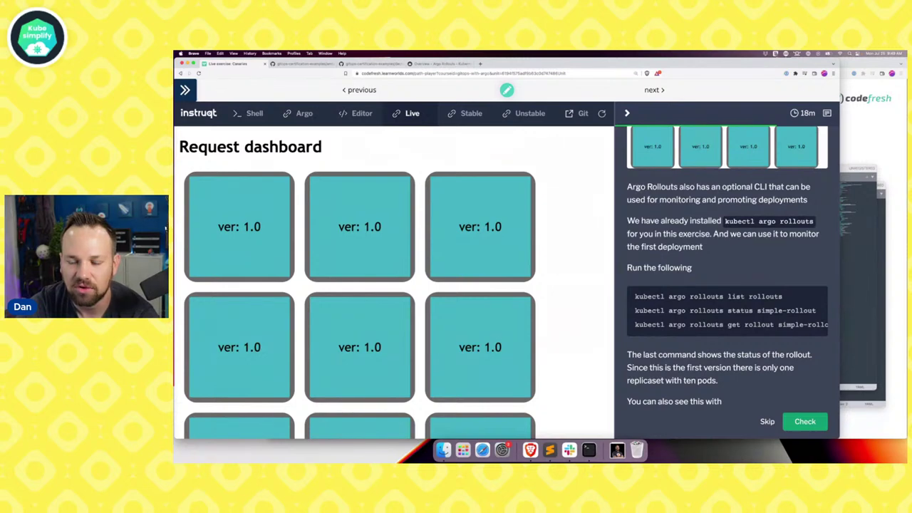
drag(630, 186, 700, 257)
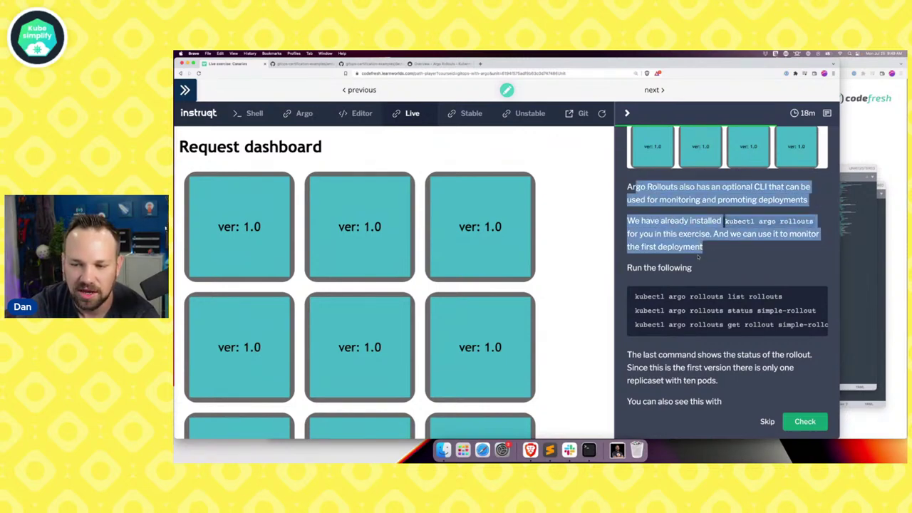
scroll(698, 257, down, 3)
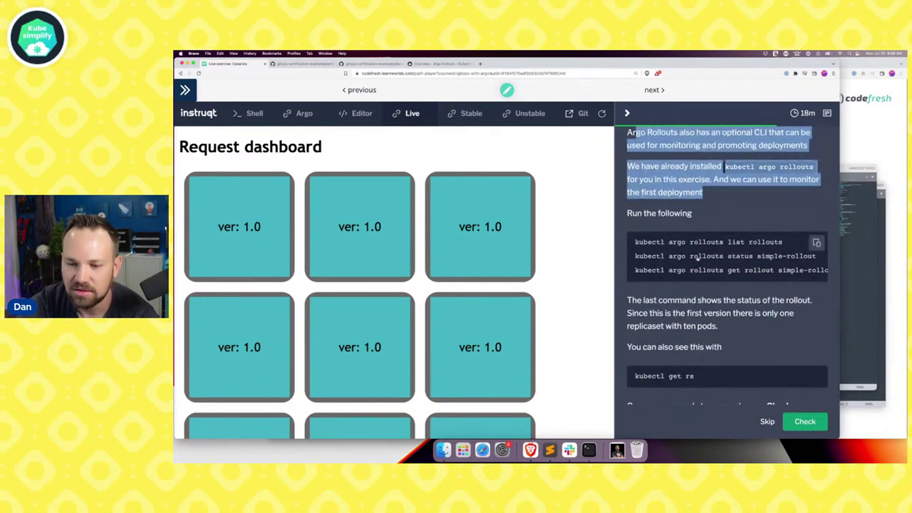
scroll(692, 258, down, 1)
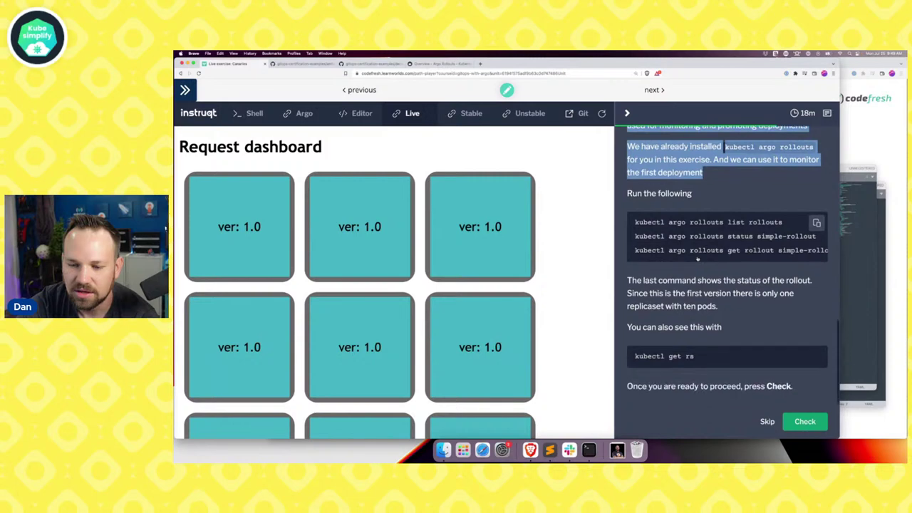
click(806, 422)
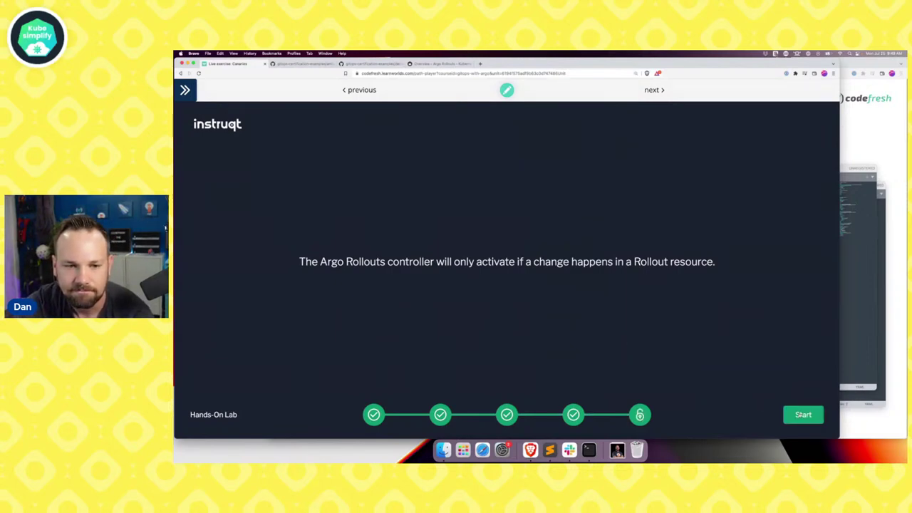
click(804, 414)
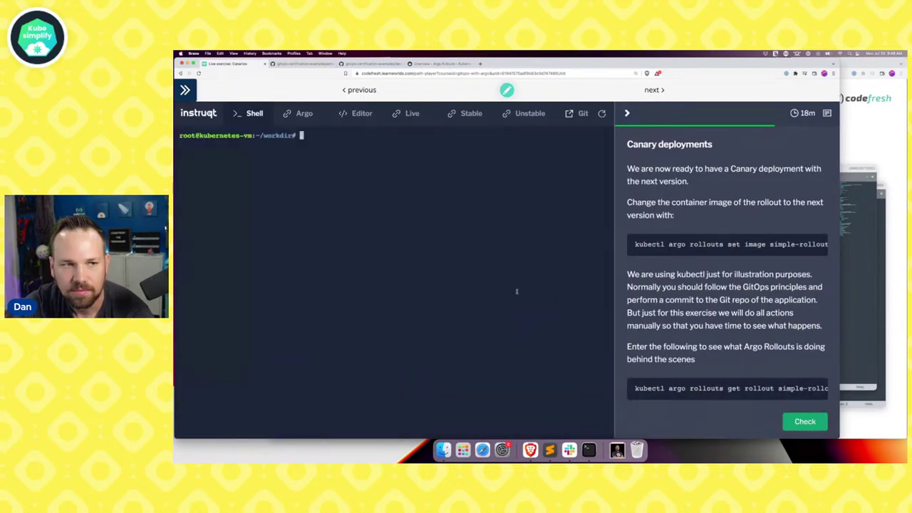
Set the webserver-simple image of simple-rollout to docker.io/kostiscodefresh/gitops-canary-app:v2.0 with the Argo Rollouts kubectl plugin
mouse_move(646, 245)
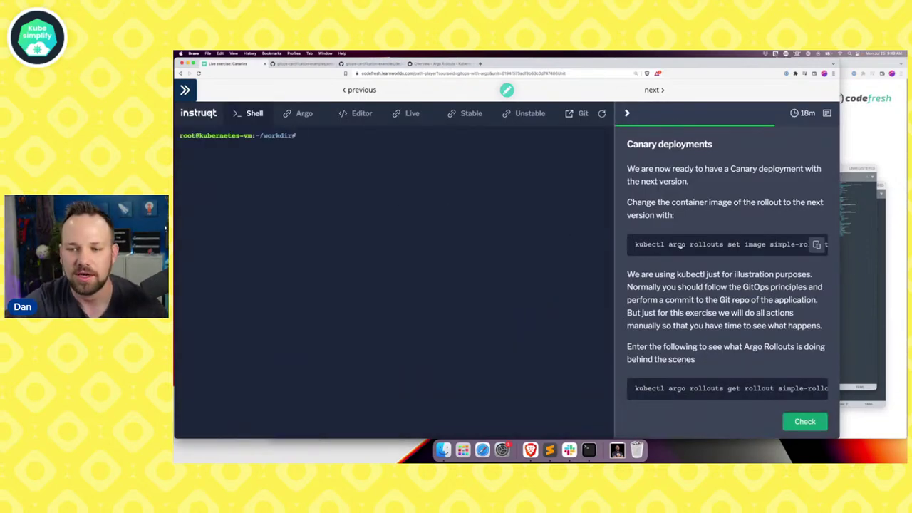
scroll(681, 245, right, 5)
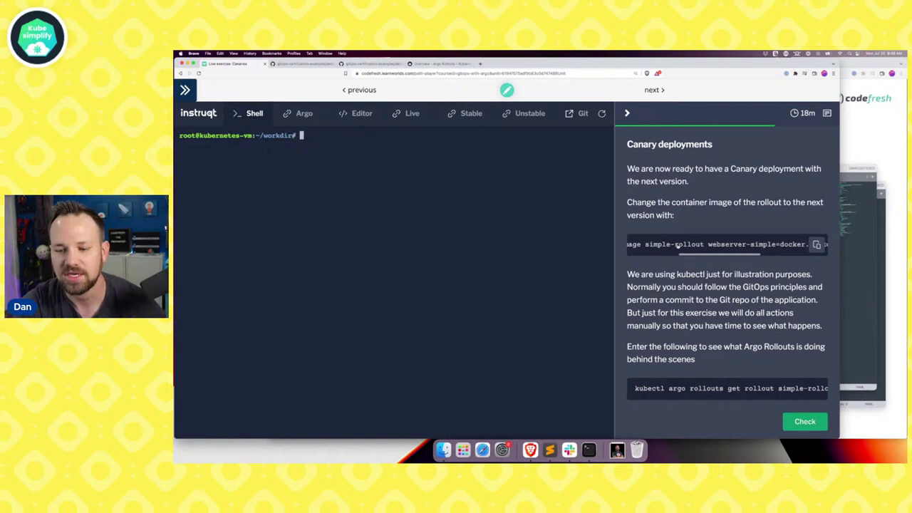
scroll(677, 245, left, 5)
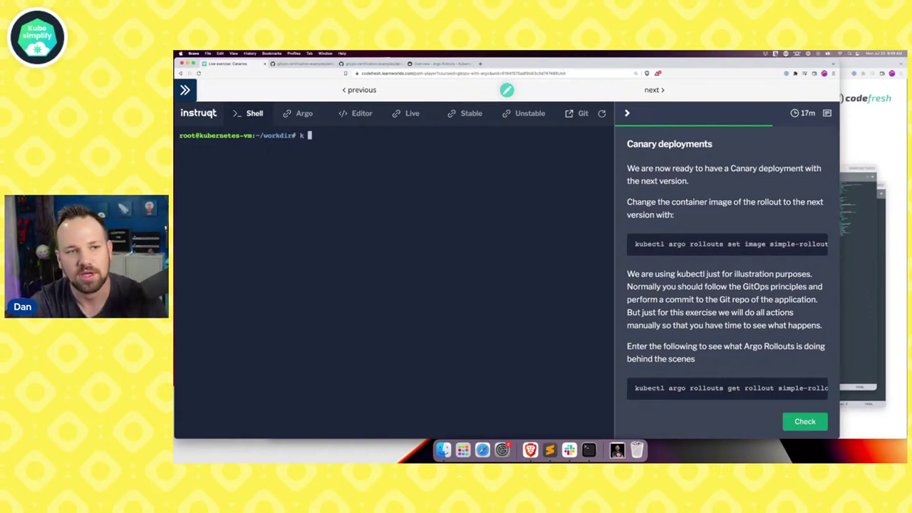
text(argo rollouts s)
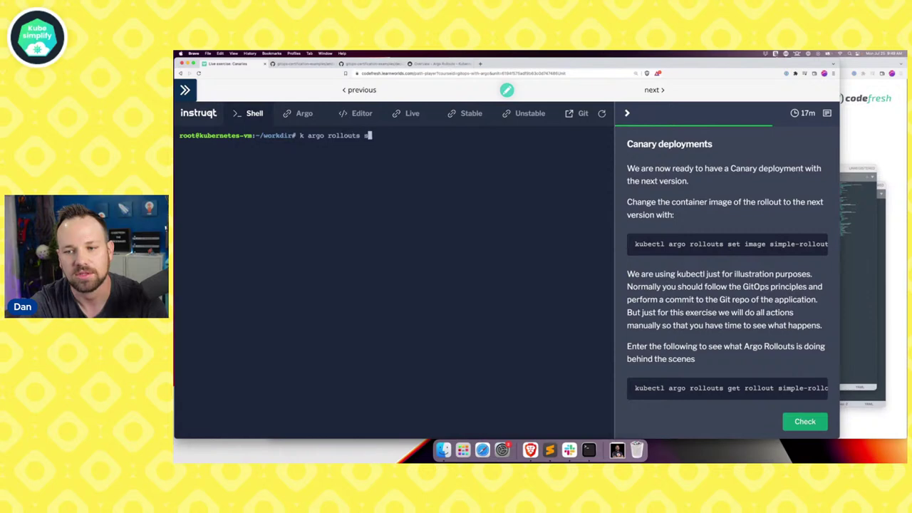
text(et image )
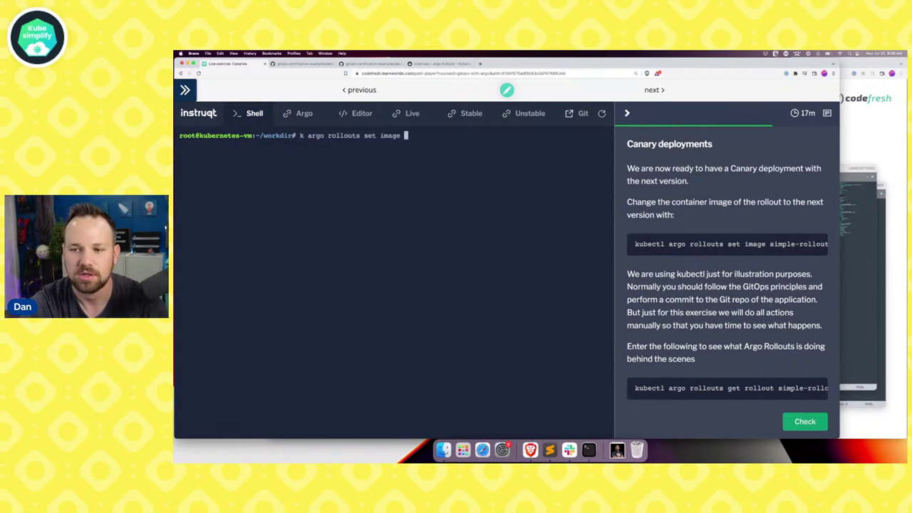
text(simple-rollout)
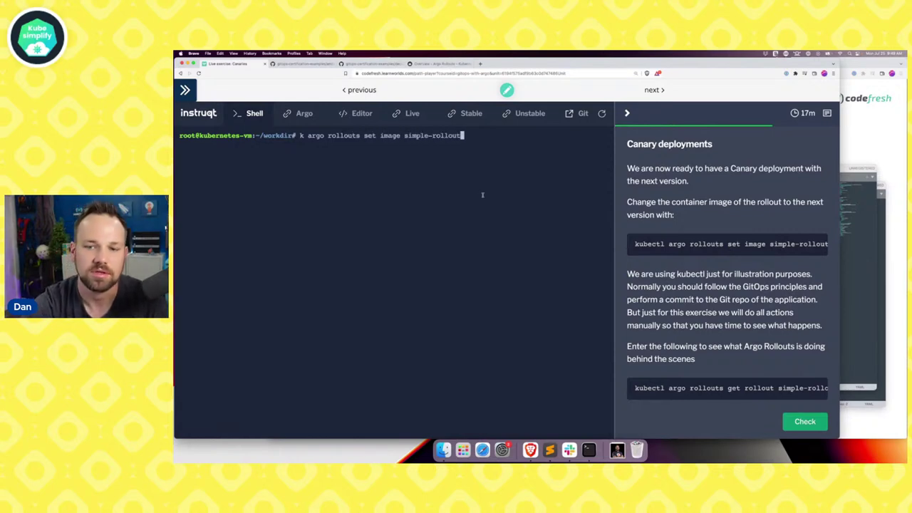
scroll(685, 250, right, 5)
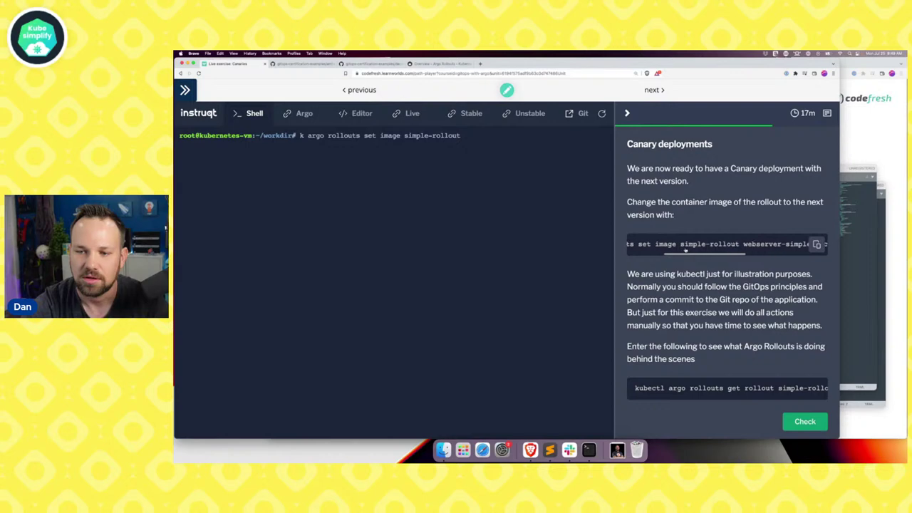
scroll(686, 250, right, 8)
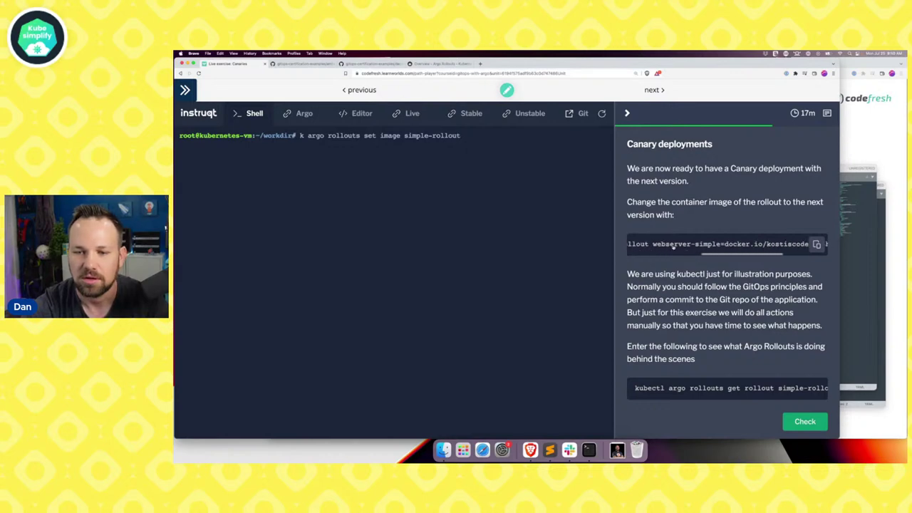
drag(653, 245, 821, 244)
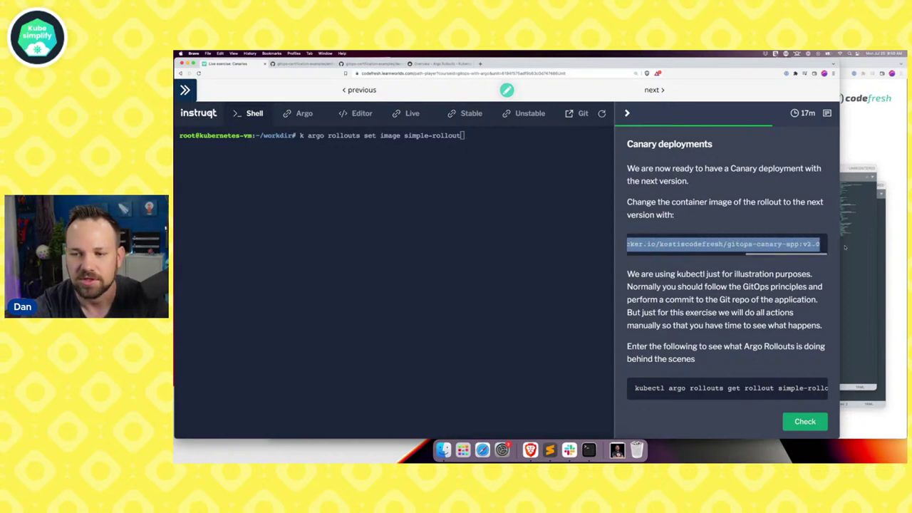
click(492, 161)
key(super+v)
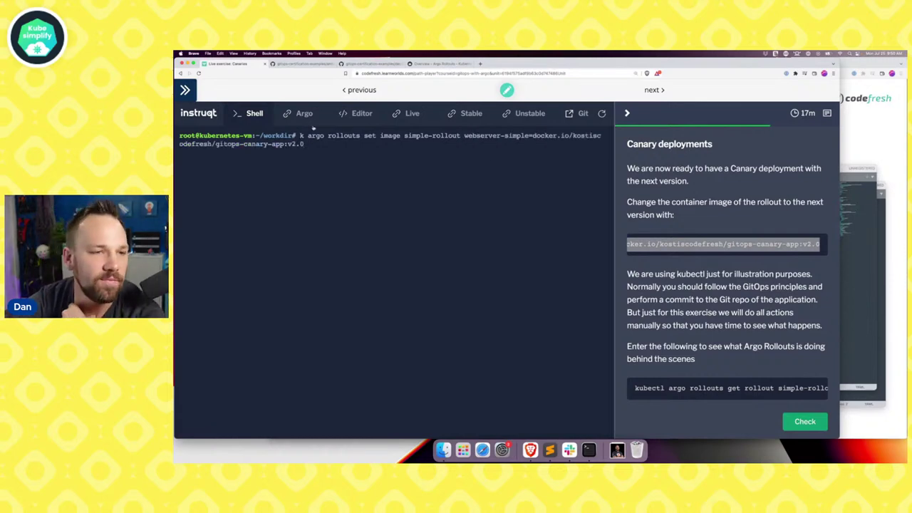
mouse_move(308, 135)
mouse_down()
mouse_move(533, 136)
mouse_move(306, 144)
mouse_up()
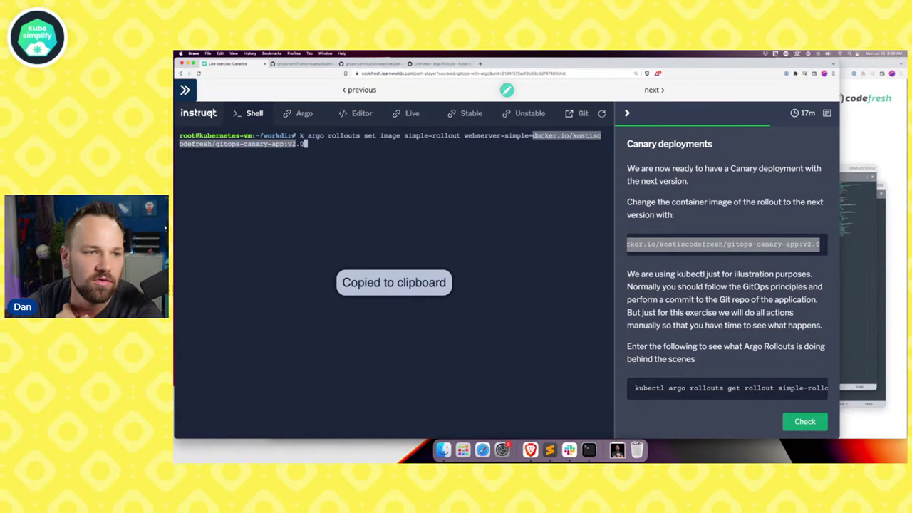
click(306, 144)
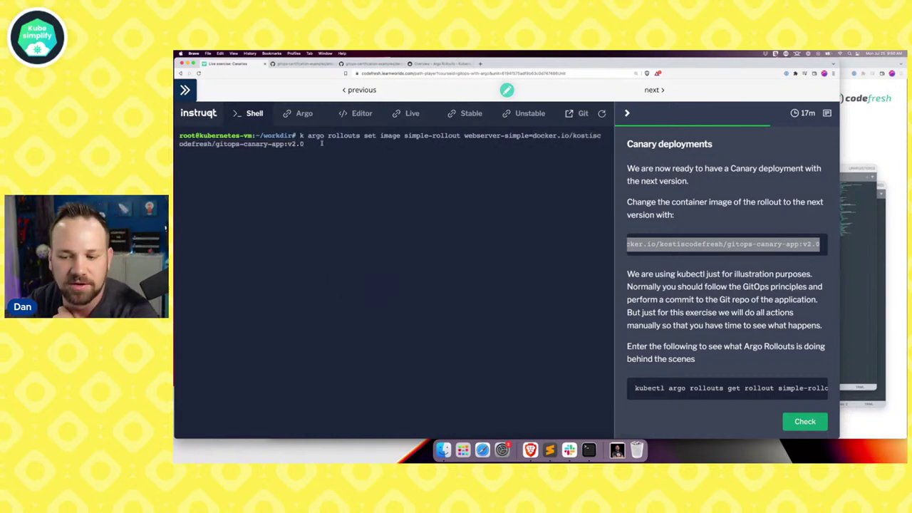
key(Return)
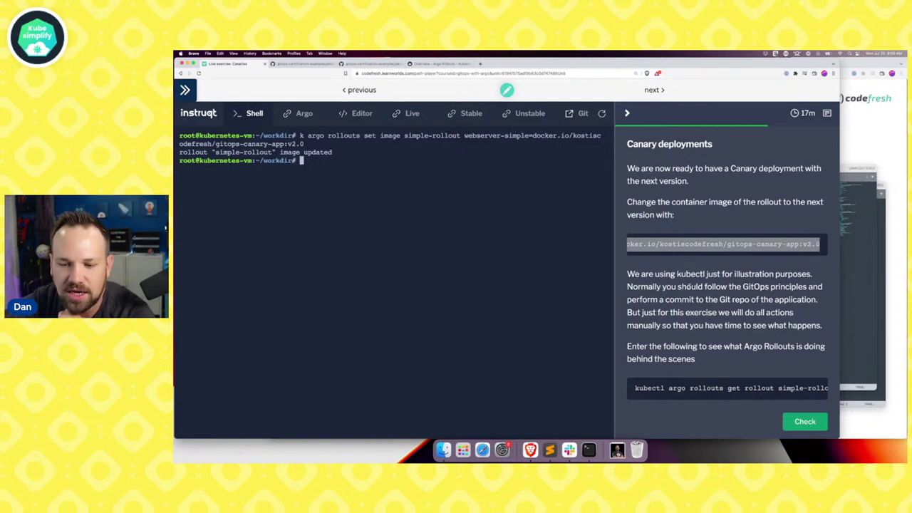
Run kubectl argo rollouts get rollout simple-rollout in the shell and compare the canary pods with the stable pods
scroll(689, 286, down, 3)
scroll(690, 287, down, 1)
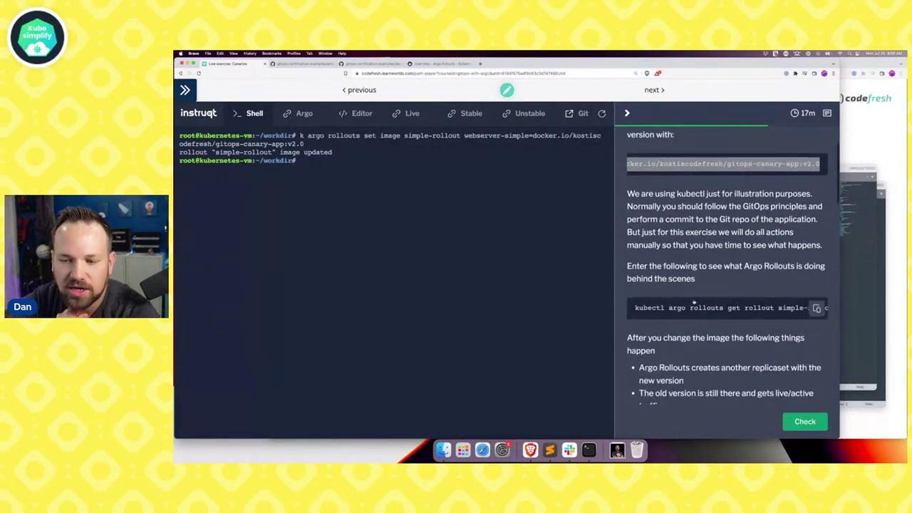
click(817, 308)
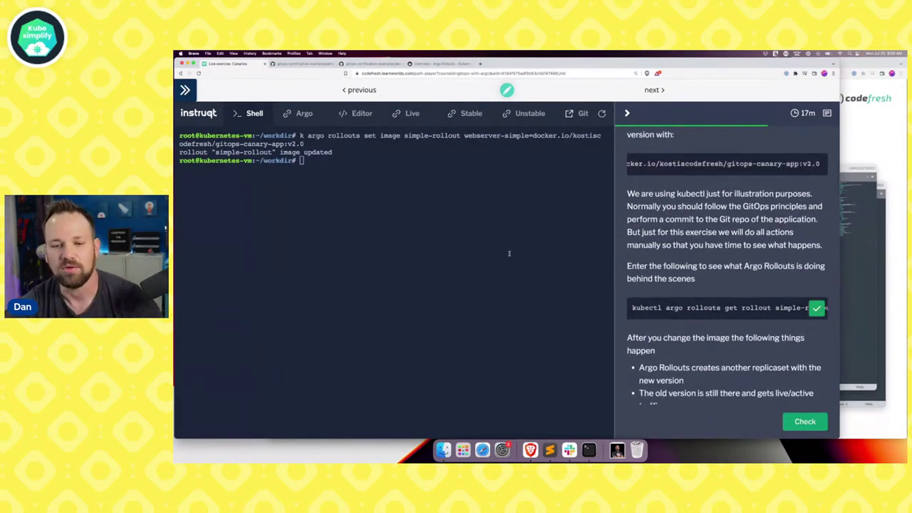
click(394, 228)
key(super+v)
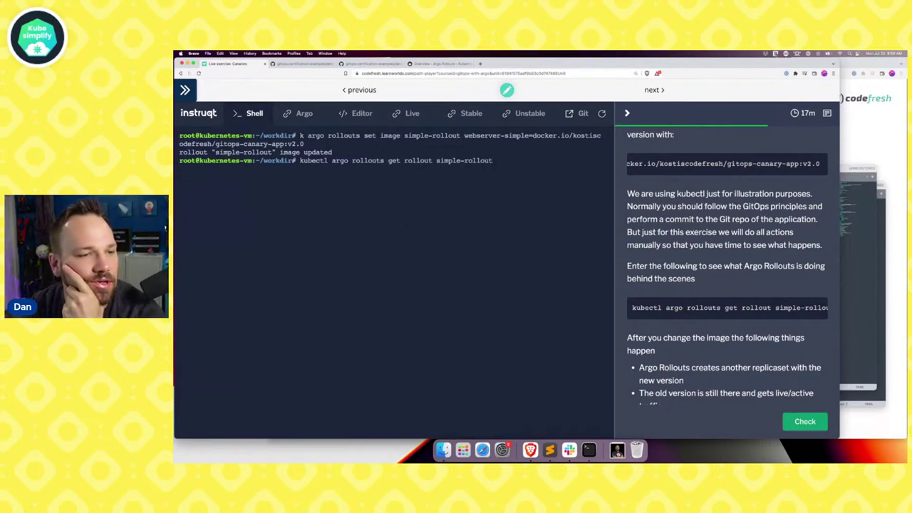
key(Return)
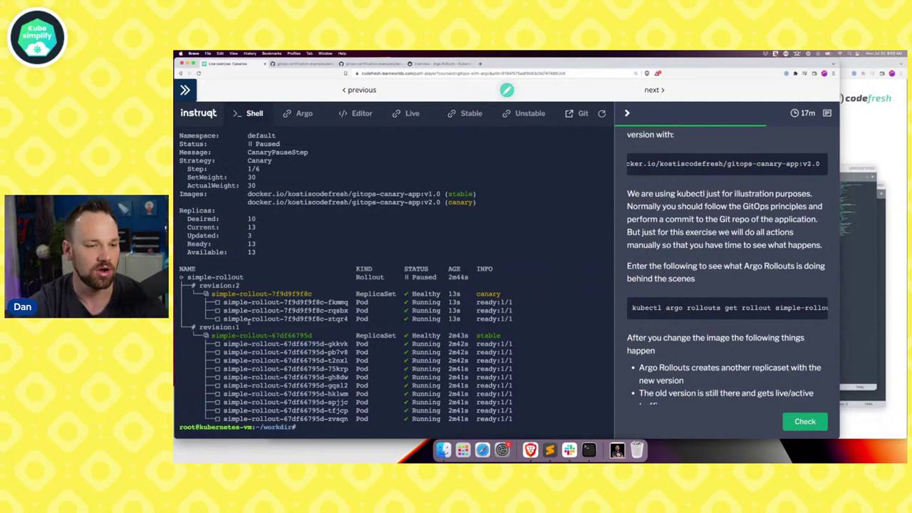
drag(214, 292, 524, 319)
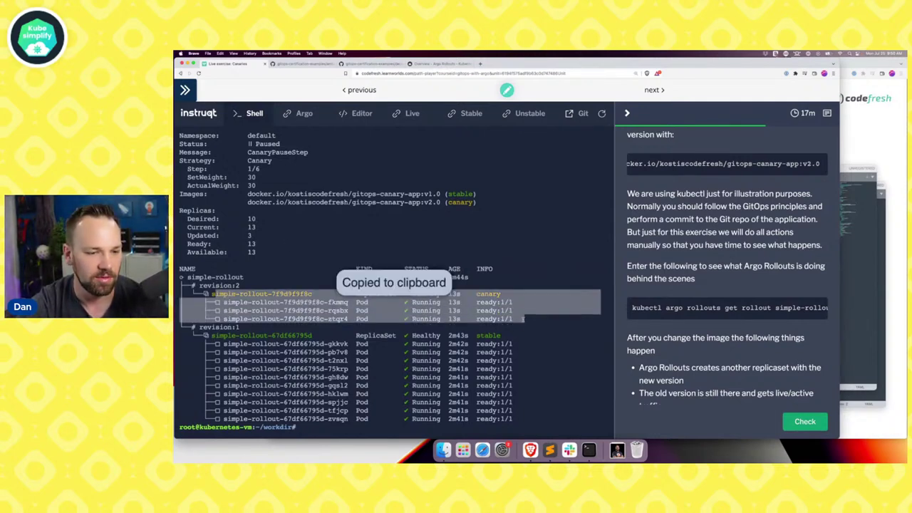
drag(214, 341, 524, 420)
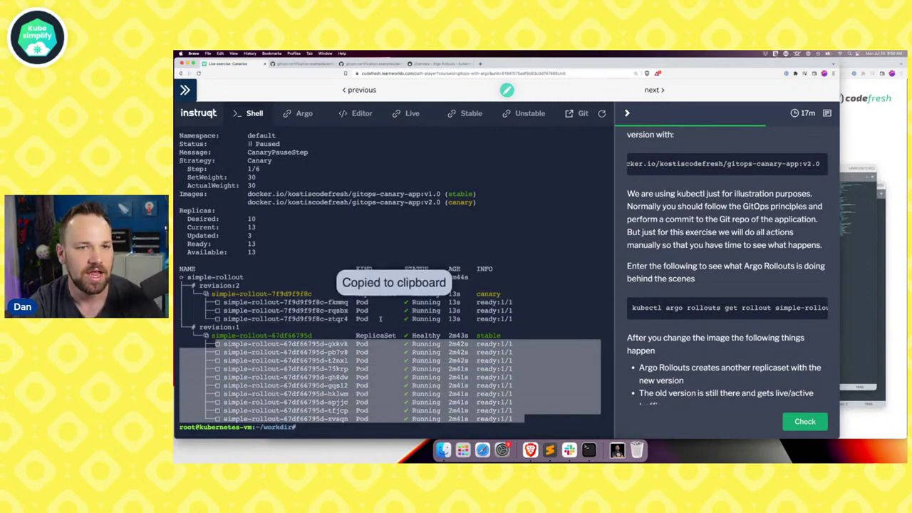
Check the live traffic request dashboard for how requests are divided between the old and new versions
click(412, 114)
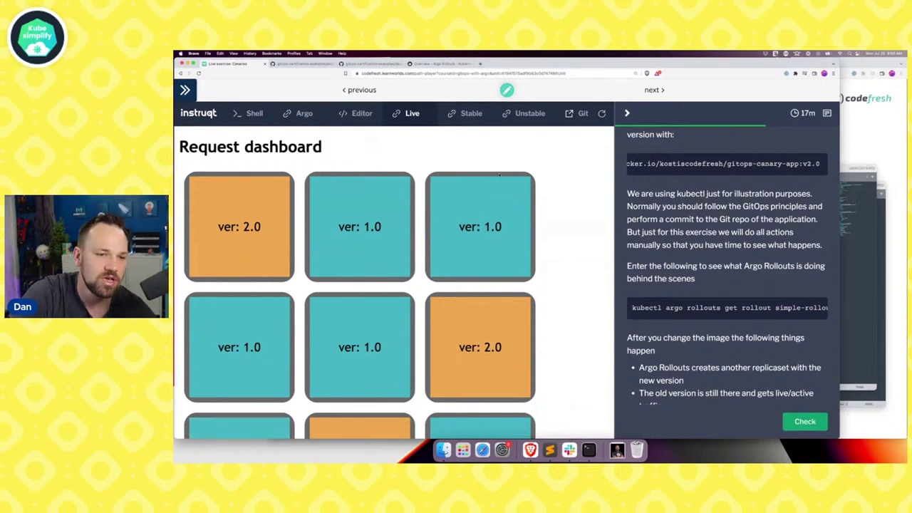
scroll(500, 174, down, 3)
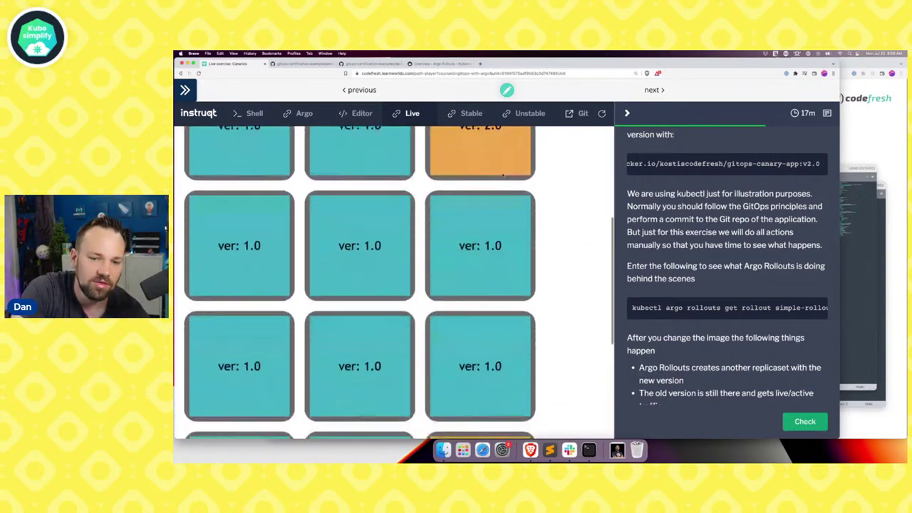
scroll(503, 175, down, 2)
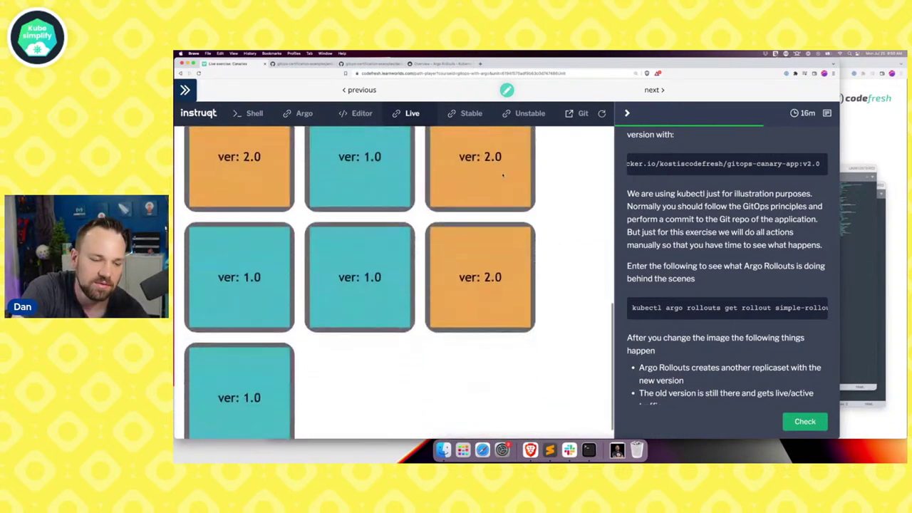
scroll(502, 174, up, 5)
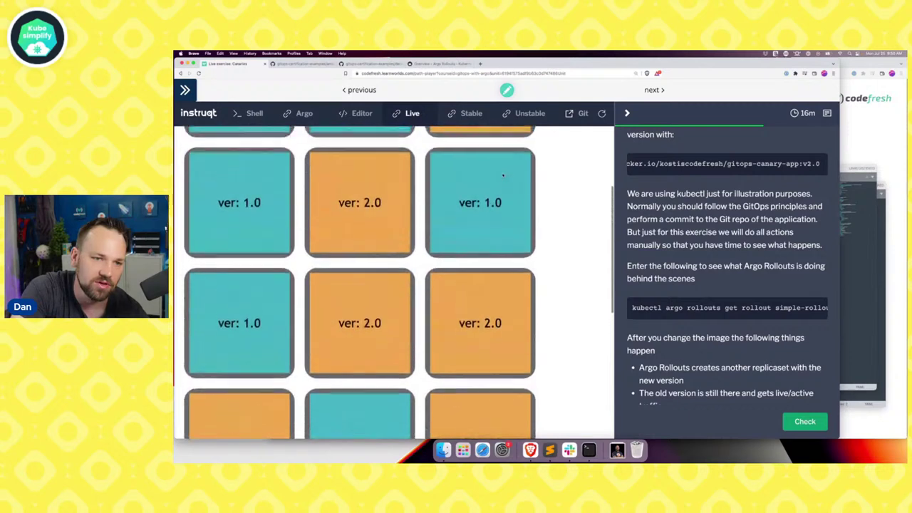
scroll(503, 175, up, 3)
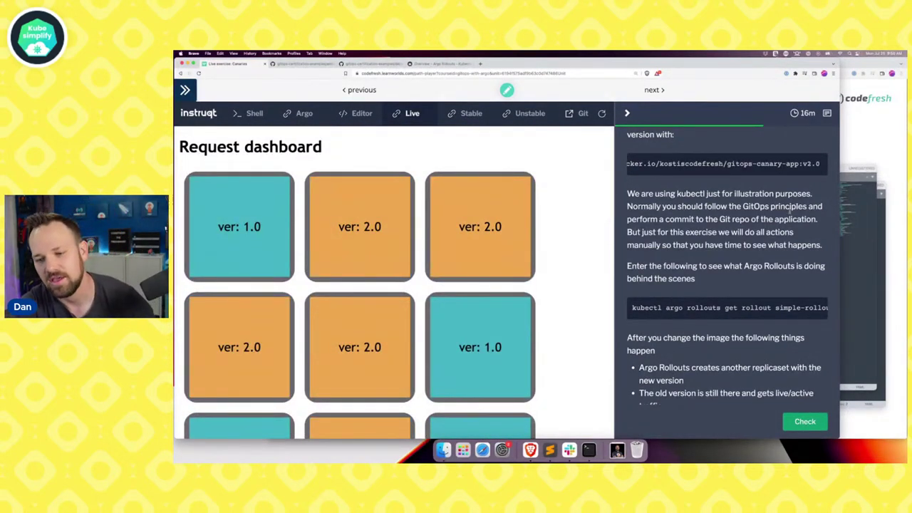
Read the challenge instructions on canary behaviour, the pause properties and manually promoting the rollout
mouse_move(736, 314)
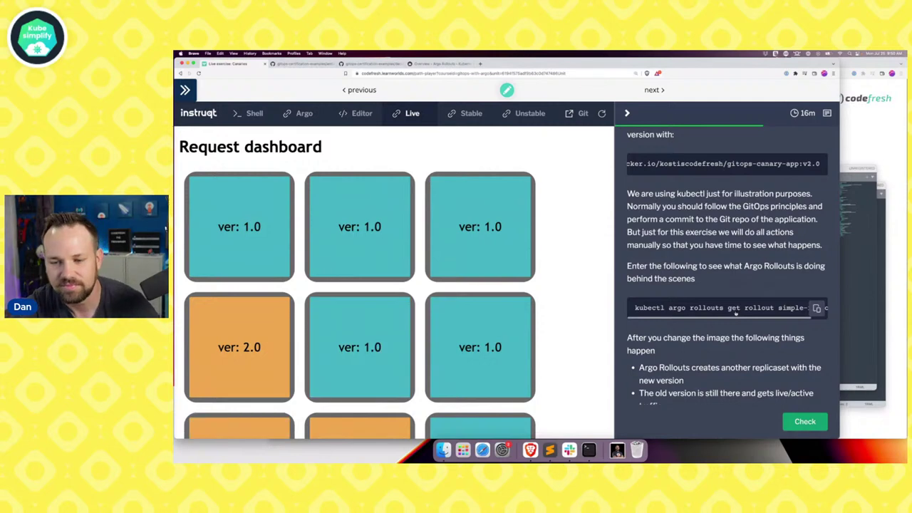
scroll(736, 314, down, 5)
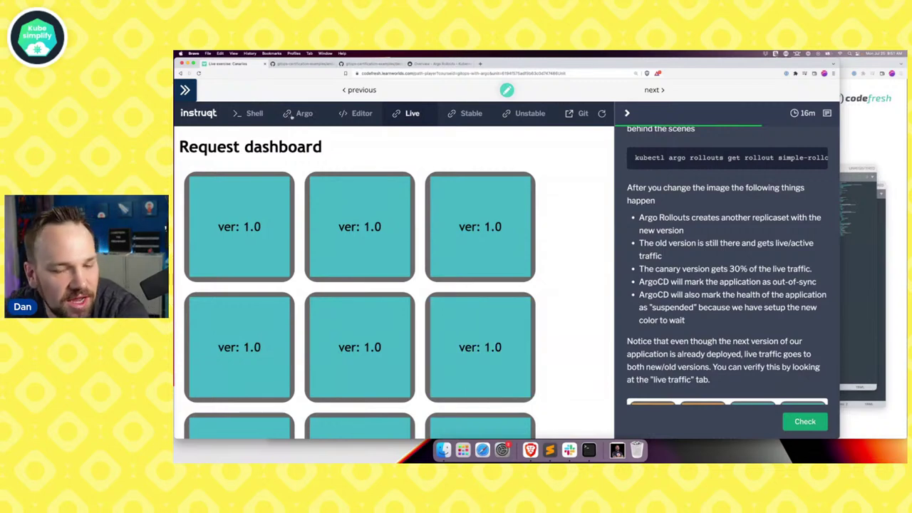
scroll(630, 251, down, 1)
scroll(631, 252, down, 12)
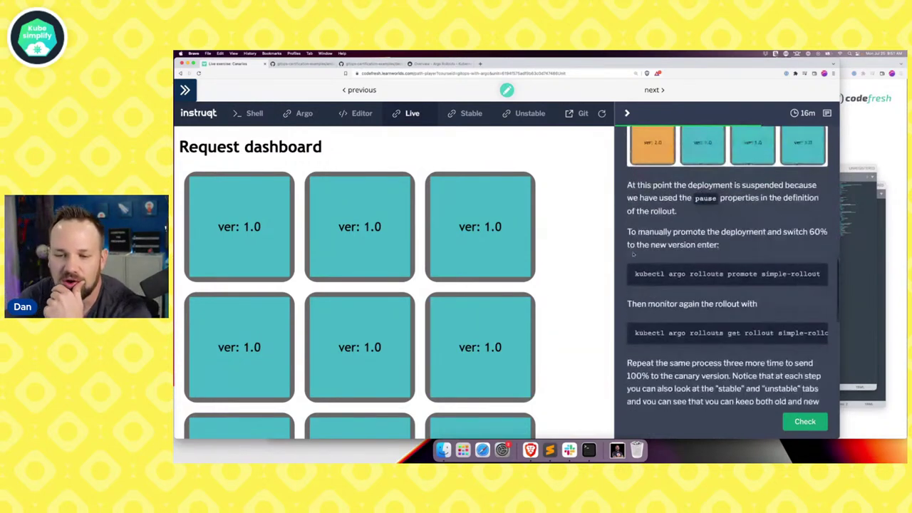
scroll(642, 260, up, 2)
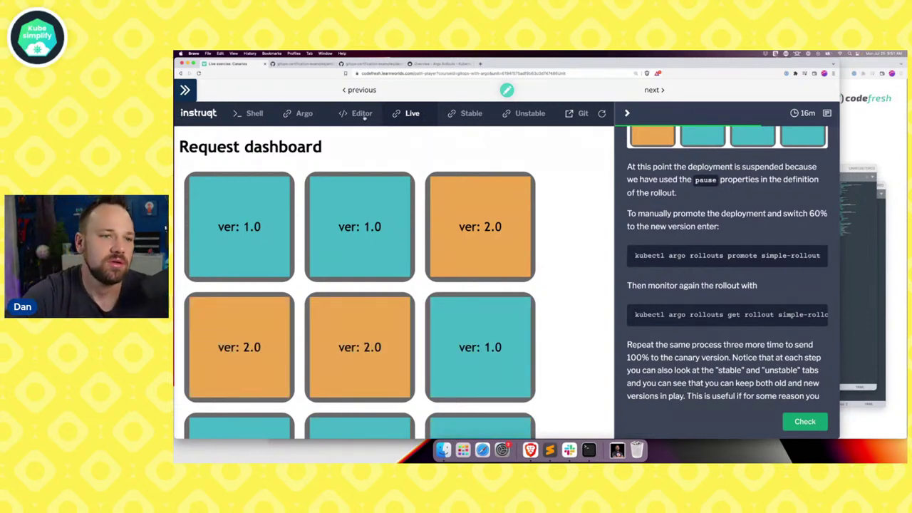
Check Argo CD's application list, and open the canary-app folder of the gitops-certification-examples repository on GitHub
click(362, 114)
click(304, 116)
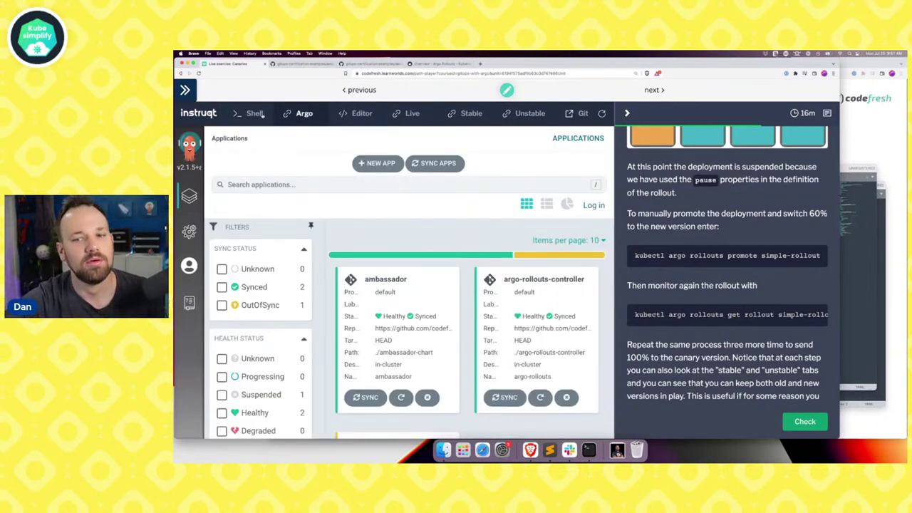
click(303, 63)
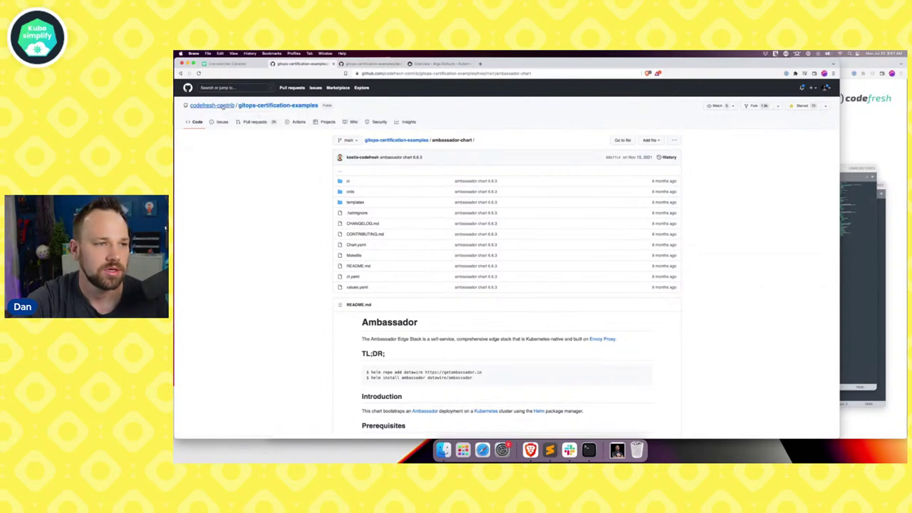
click(212, 105)
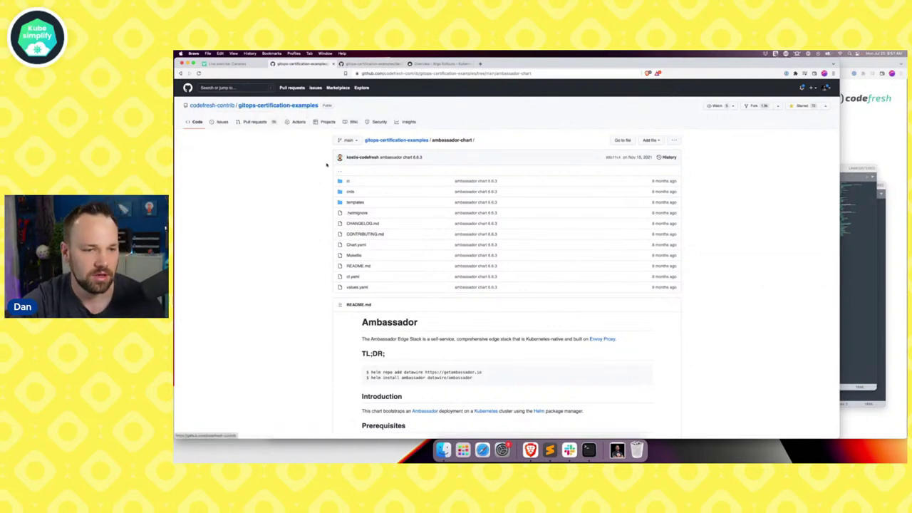
click(181, 73)
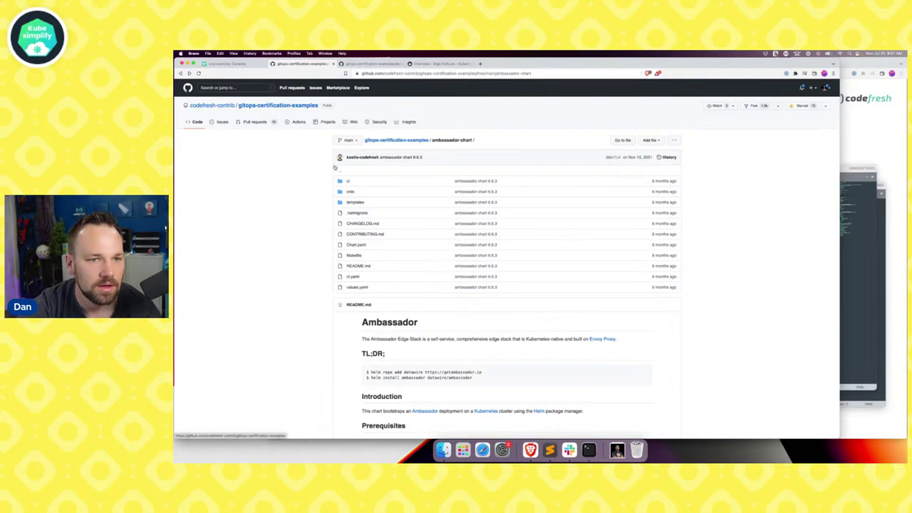
click(373, 63)
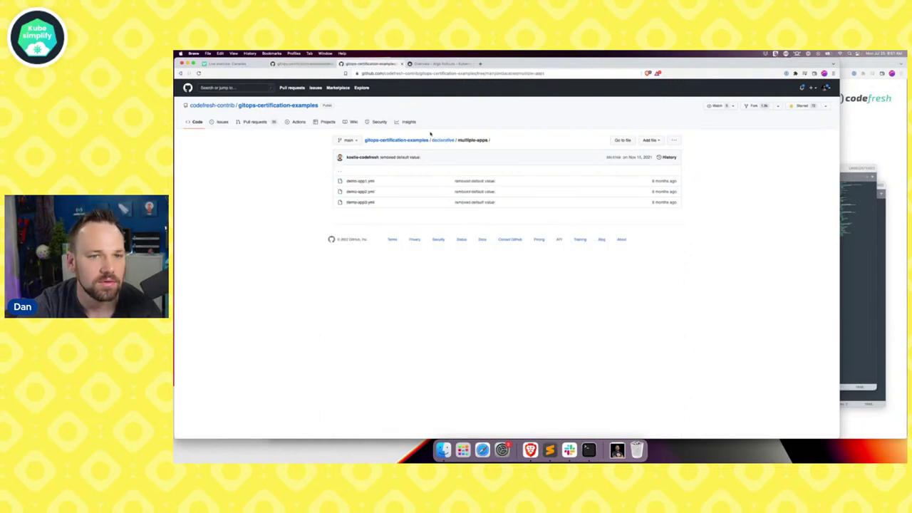
click(421, 140)
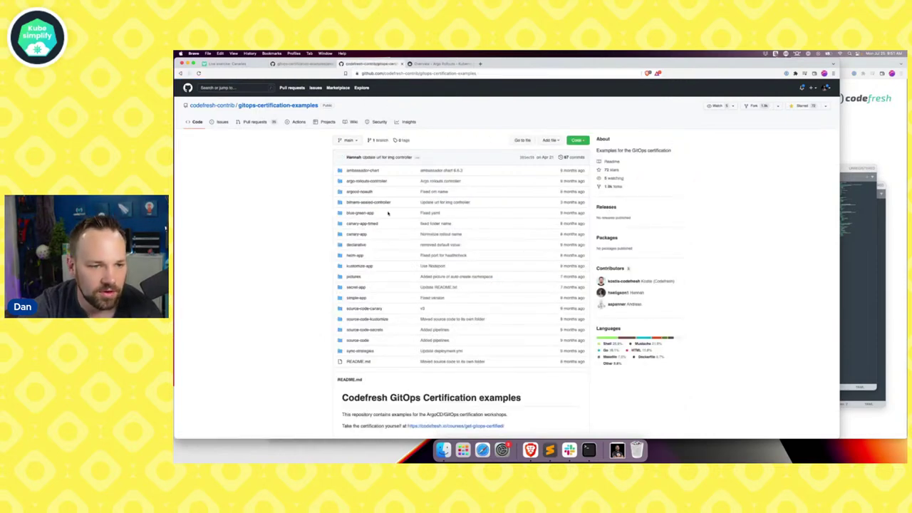
click(360, 234)
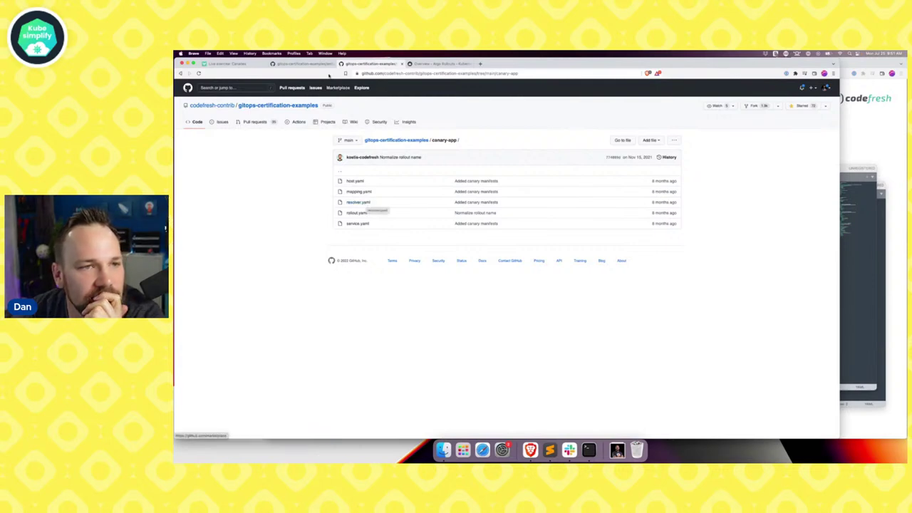
Return to the lab, review the manual promotion instructions, and run k argo rollouts promote simple-rollout in the shell
click(246, 64)
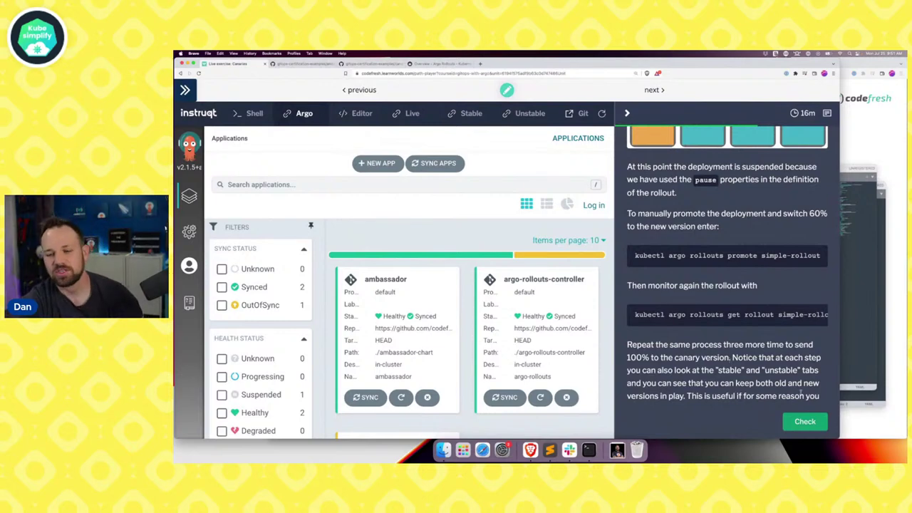
scroll(797, 380, down, 5)
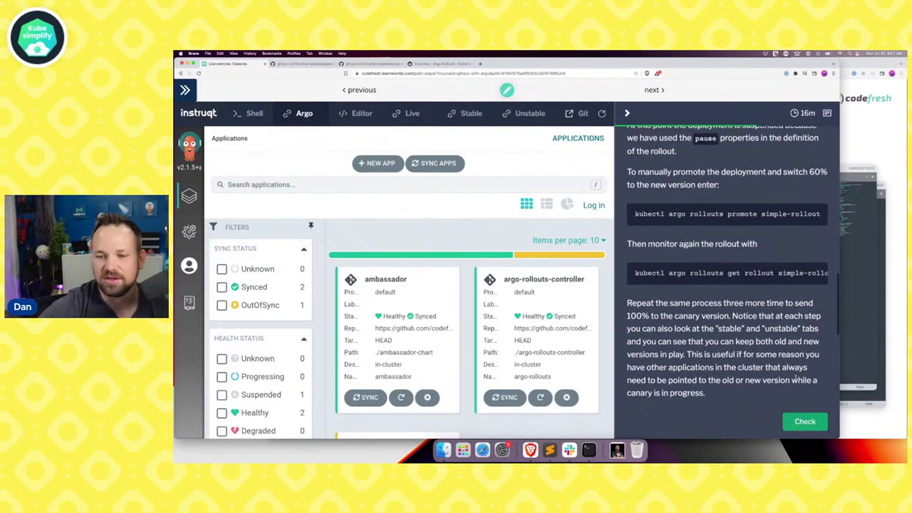
scroll(772, 359, up, 3)
scroll(771, 359, up, 3)
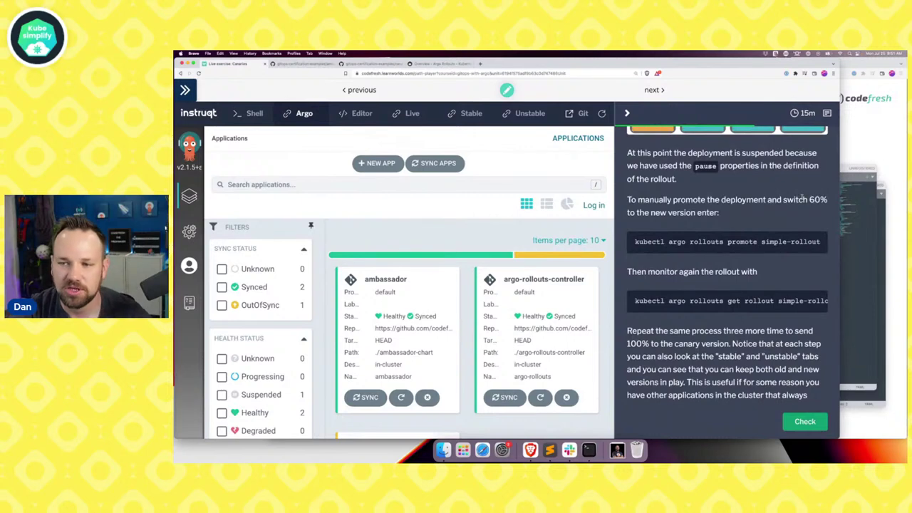
drag(828, 200, 784, 205)
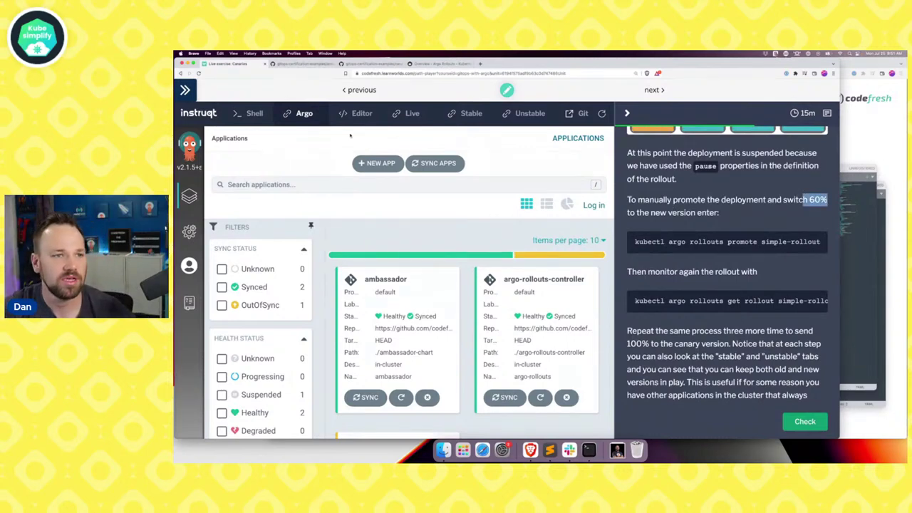
click(268, 118)
click(413, 249)
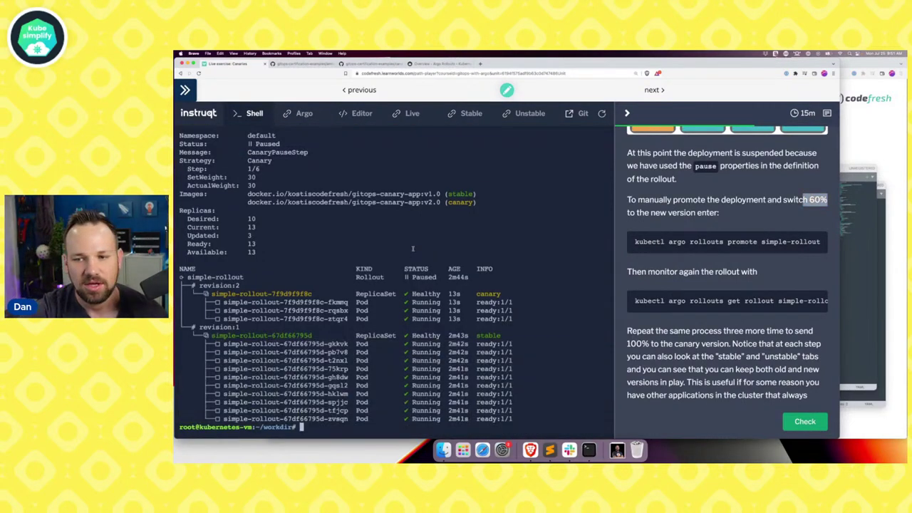
text(k argo r)
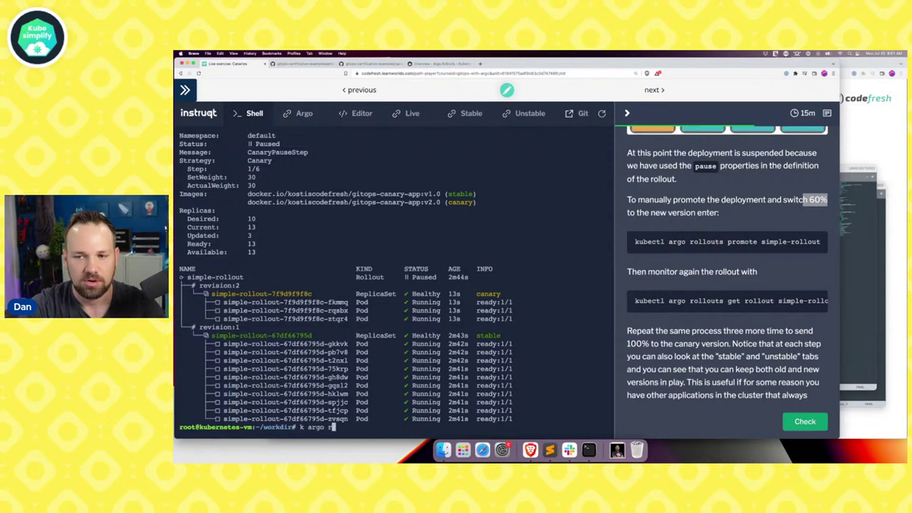
text(ollouts promote simple-rollout)
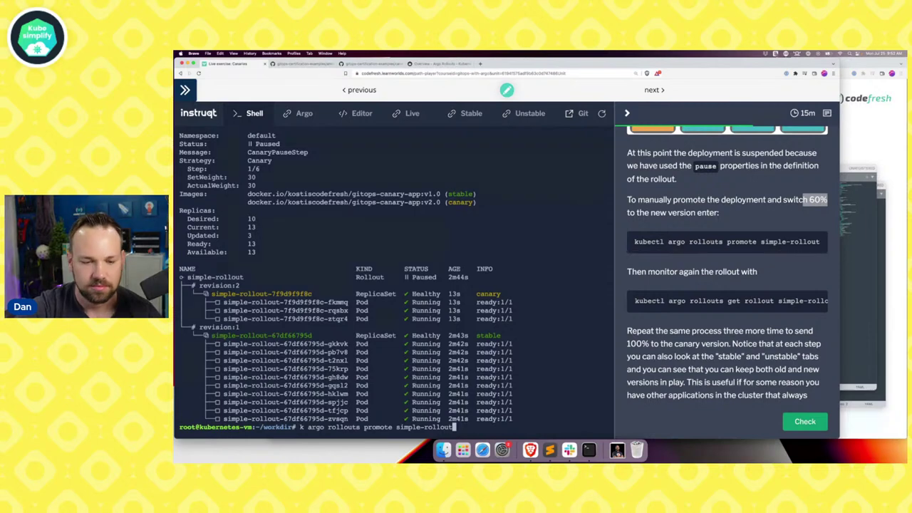
key(Return)
Get the status of simple-rollout with kubectl argo rollouts, inspect its canary pods, and check the live request dashboard
text(kubectl argo rollouts get rollout simple-rollout)
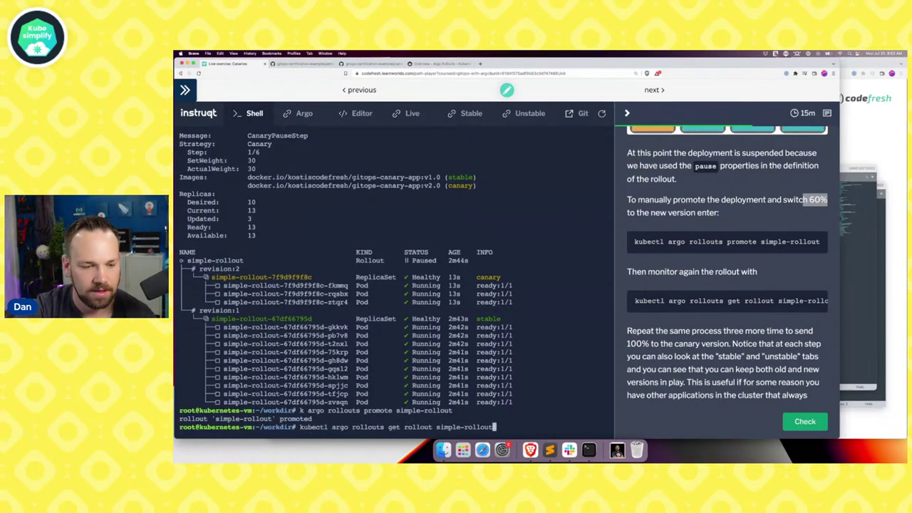
key(Return)
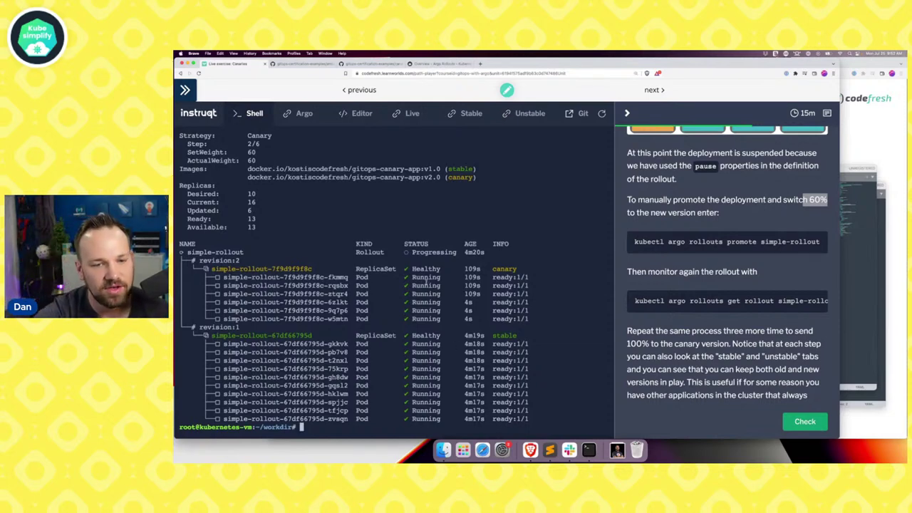
drag(414, 276, 442, 320)
scroll(426, 268, up, 3)
scroll(426, 268, up, 10)
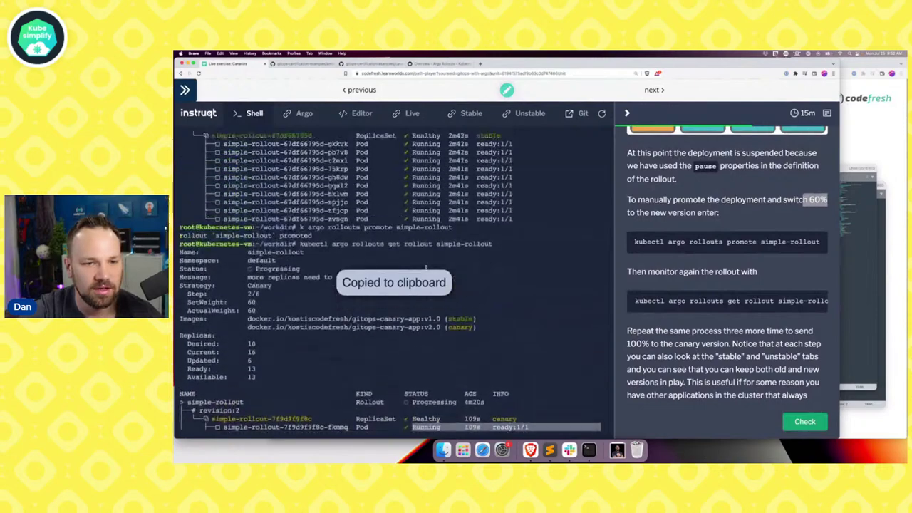
scroll(426, 268, down, 15)
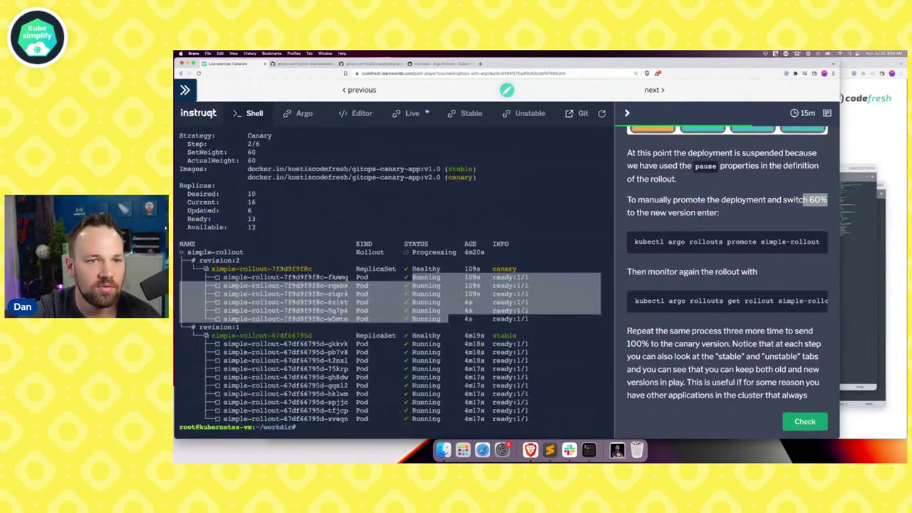
click(413, 115)
scroll(494, 181, down, 3)
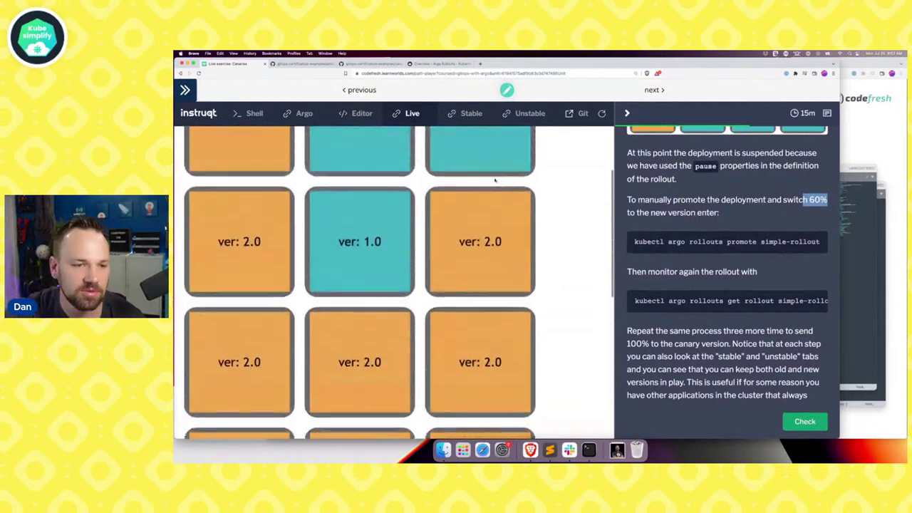
Read the challenge instructions on monitoring with --watch and repeating the promotion until the canary gets 100% of traffic
click(251, 114)
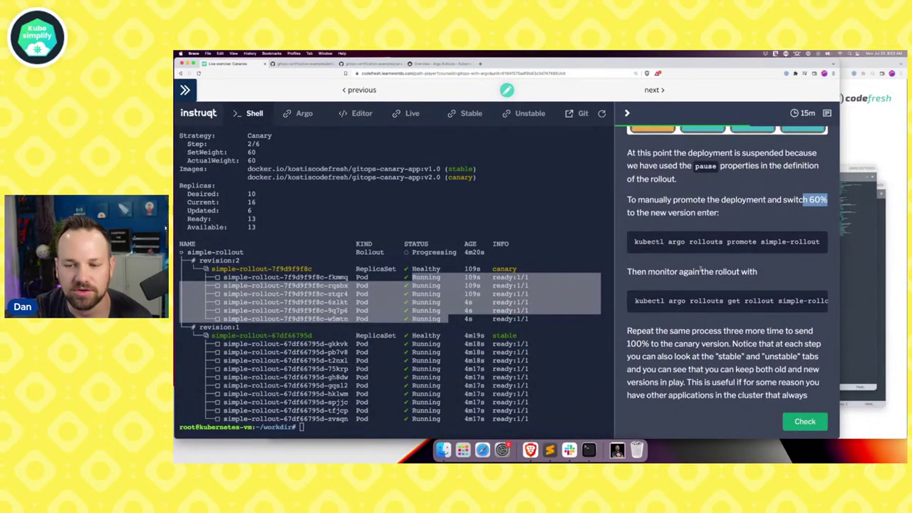
click(683, 302)
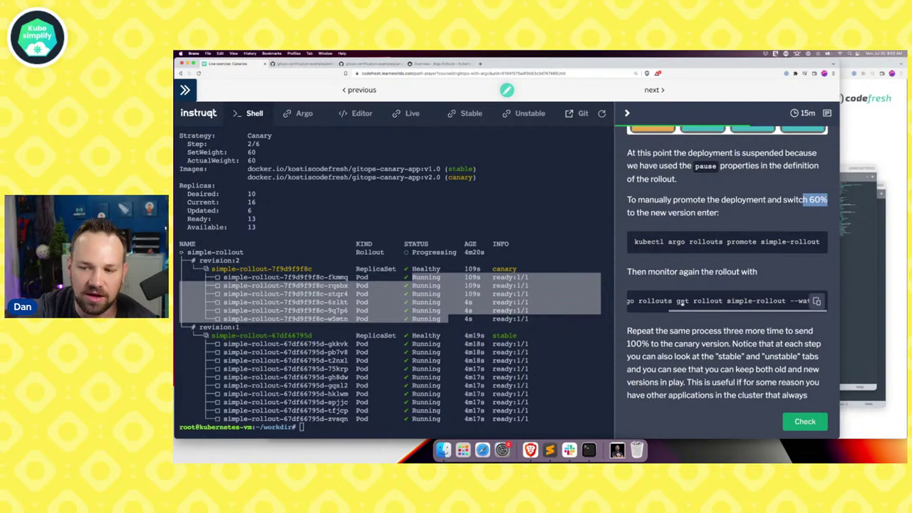
scroll(683, 302, down, 5)
scroll(683, 303, up, 1)
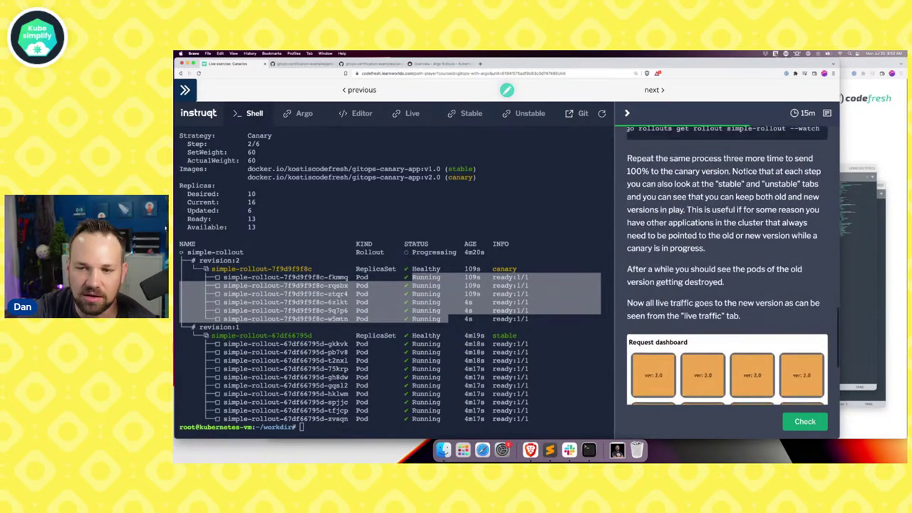
scroll(727, 271, up, 2)
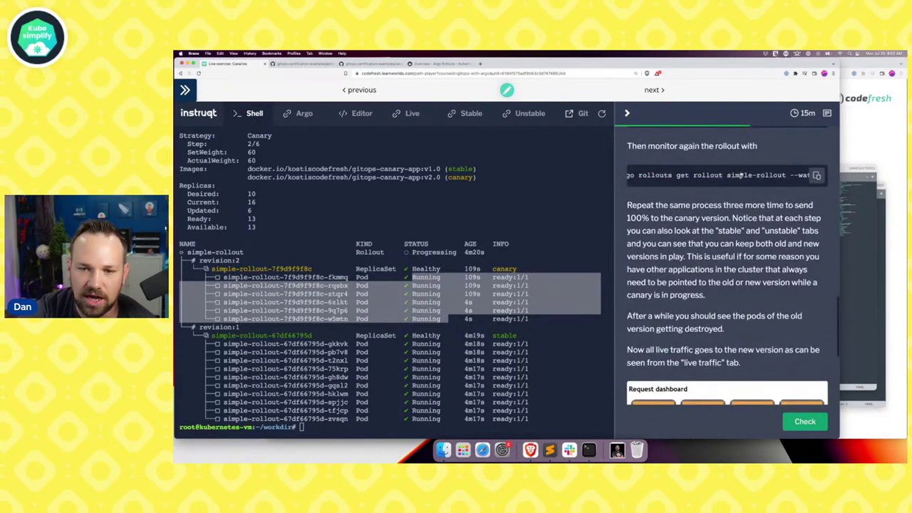
scroll(723, 243, down, 4)
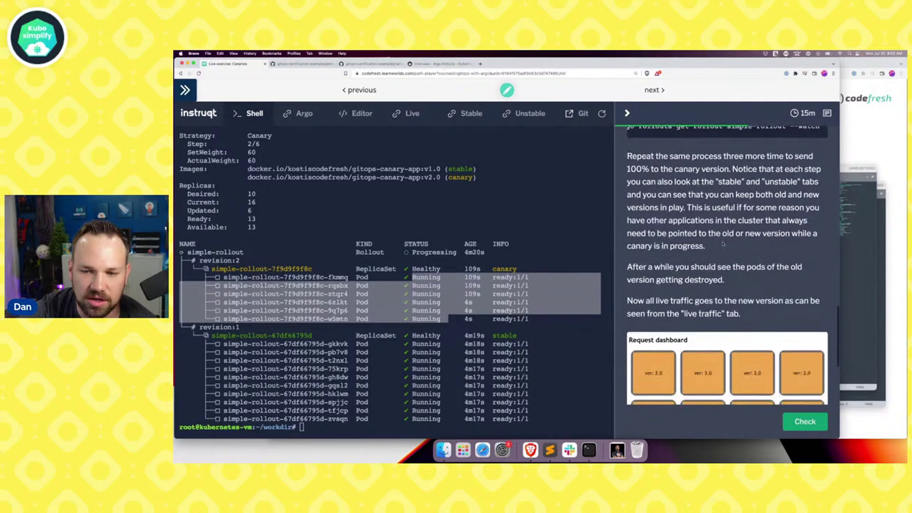
scroll(724, 245, up, 6)
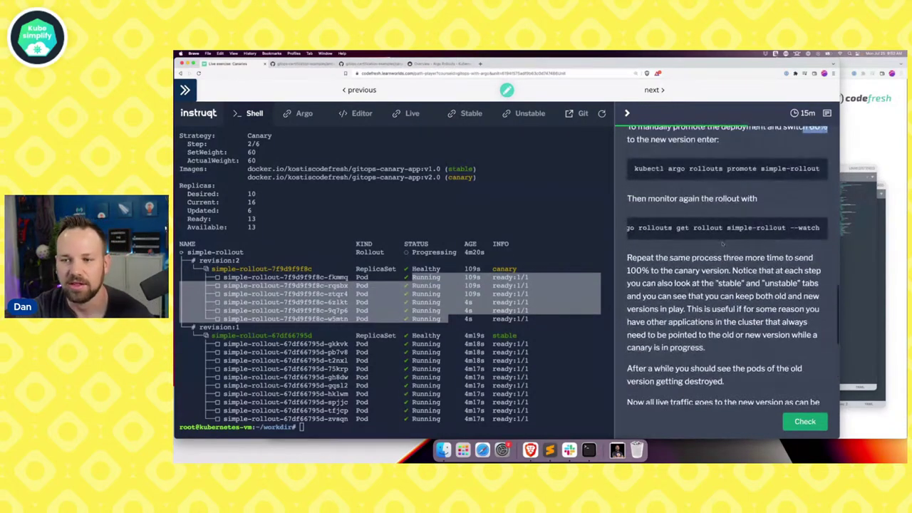
scroll(692, 242, down, 2)
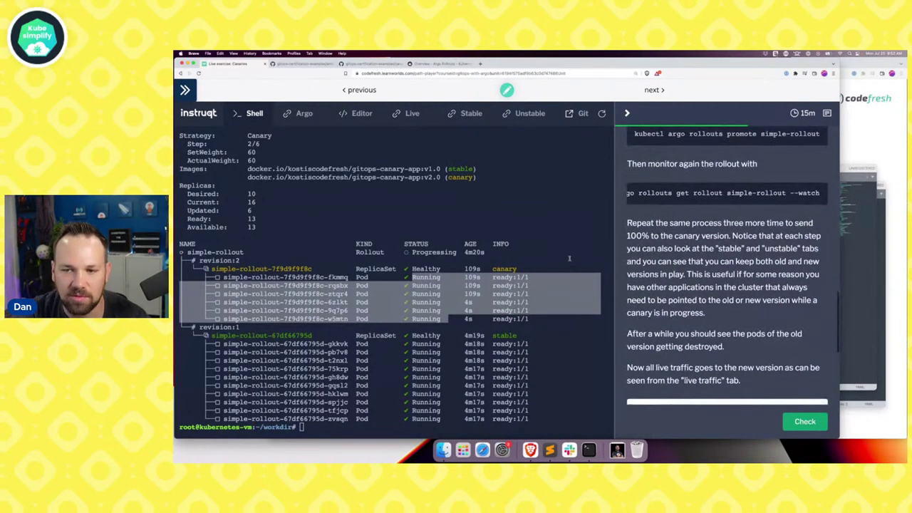
Rerun kubectl argo rollouts get rollout simple-rollout in the shell to see whether the rollout has paused again
click(516, 234)
key(Up)
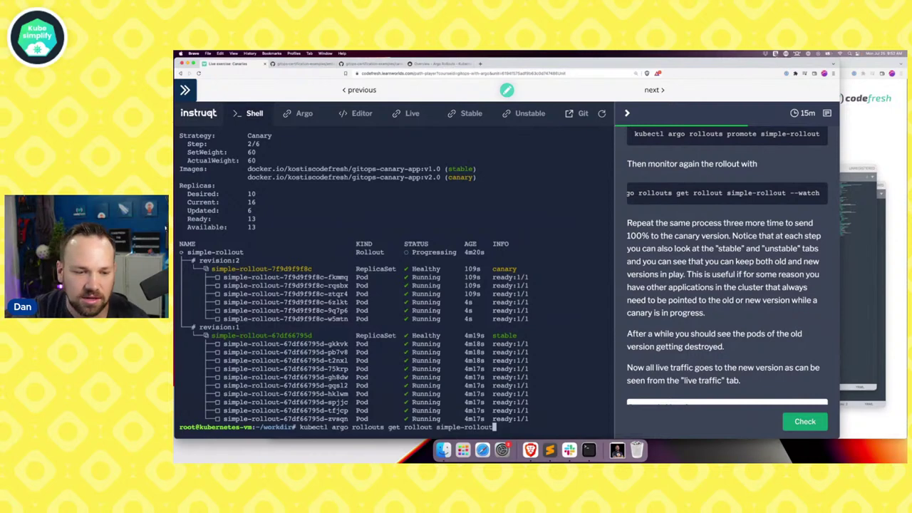
key(Return)
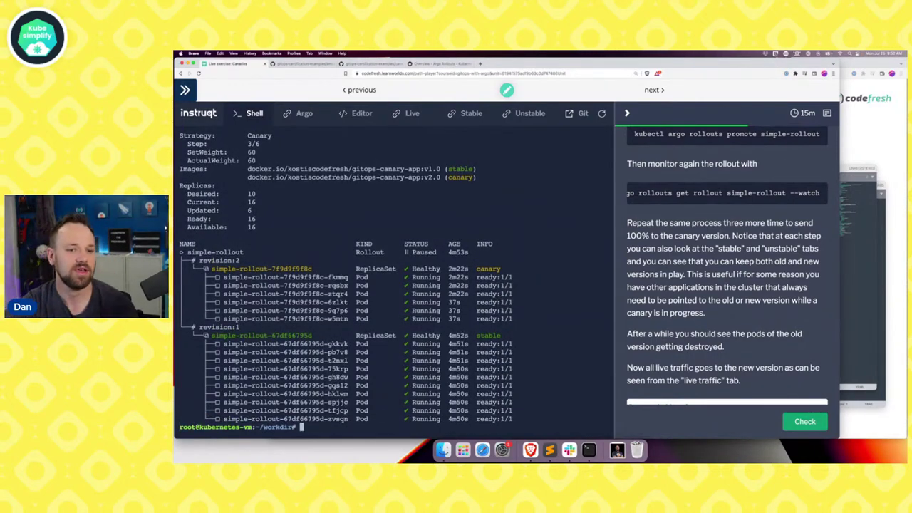
Promote simple-rollout past its 60% canary pause and get the rollout status again
key(Up)
key(Up)
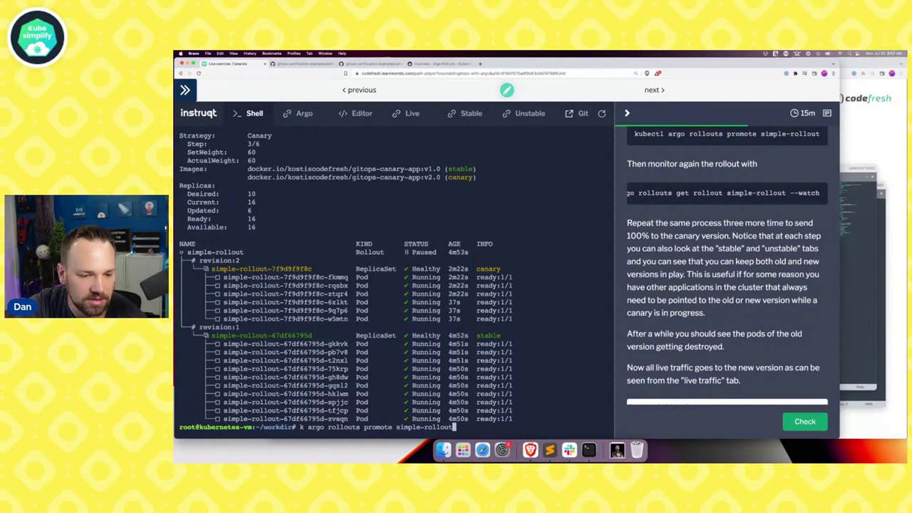
key(Return)
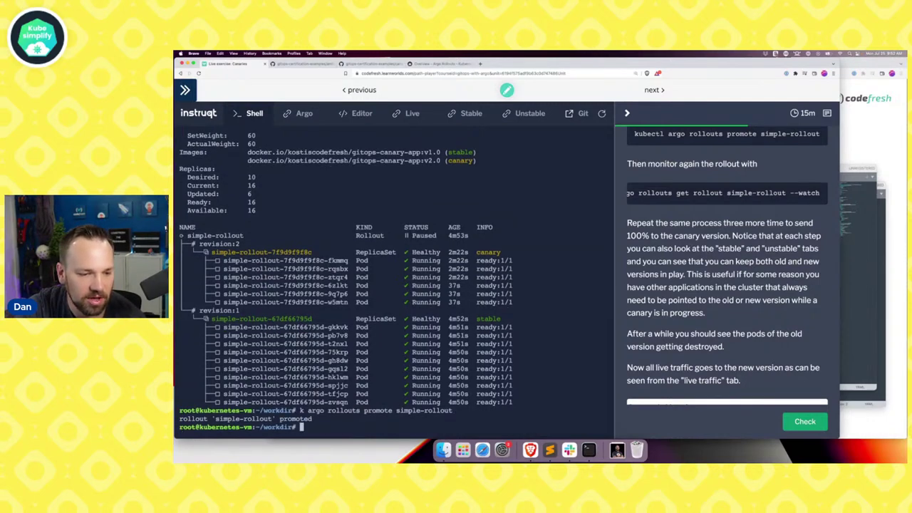
key(Up)
key(Up)
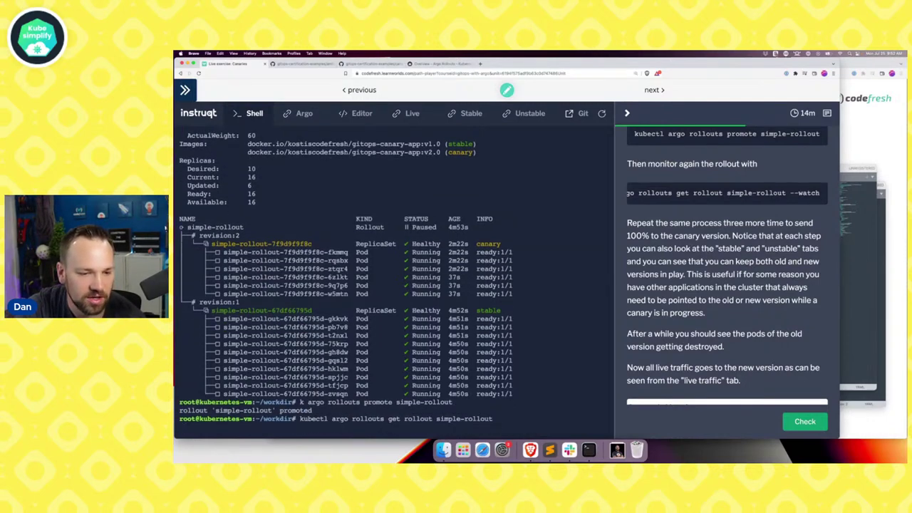
key(Return)
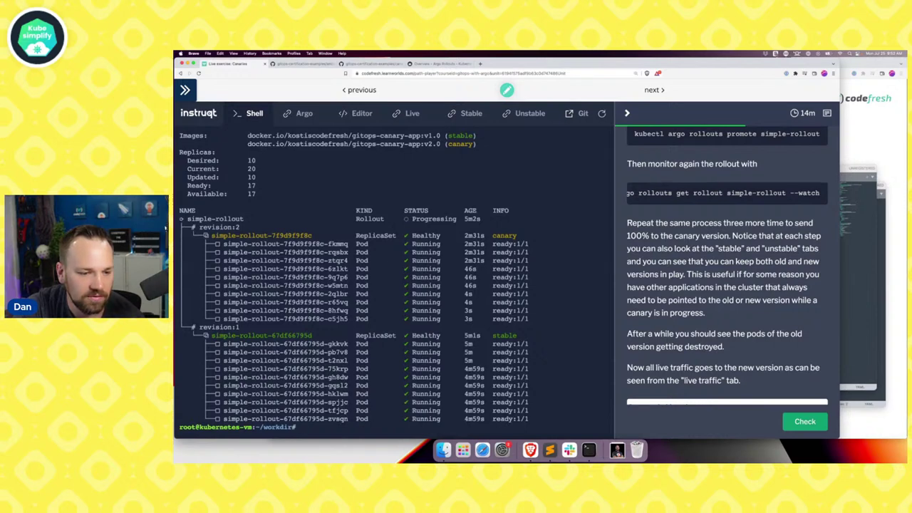
Run the simple-rollout promotion two more times, followed by another rollout status query
key(Up)
key(Up)
key(Return)
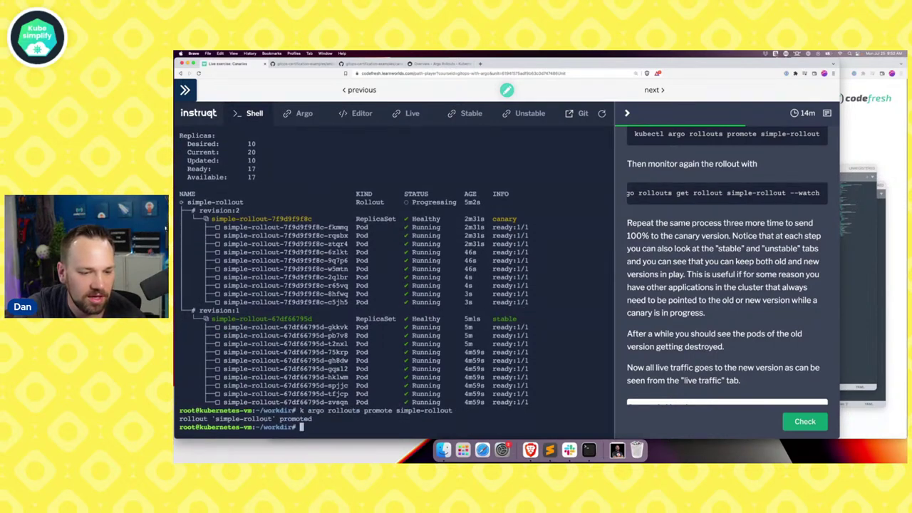
key(Up)
key(Return)
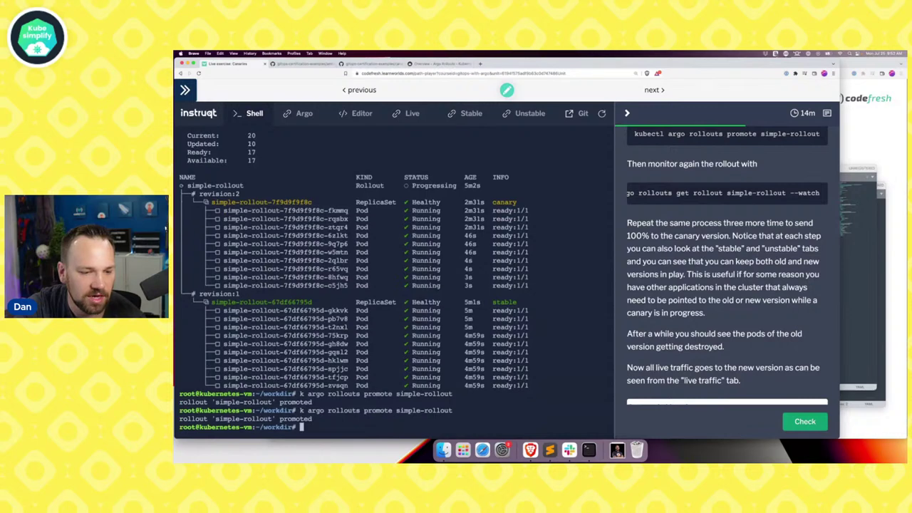
key(Up)
key(Up)
key(Return)
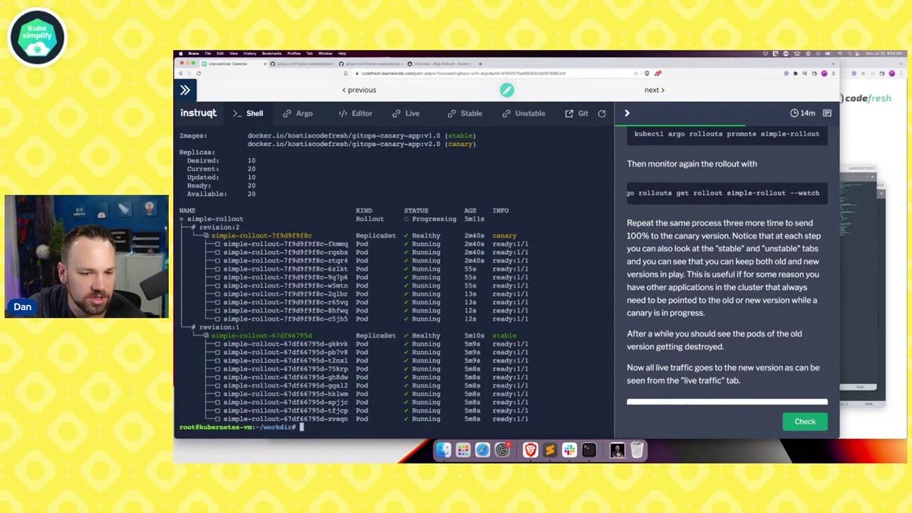
Monitor simple-rollout continuously with the --watch option, inspect the revision 2 pods, and check the live request dashboard
key(Up)
text(--)
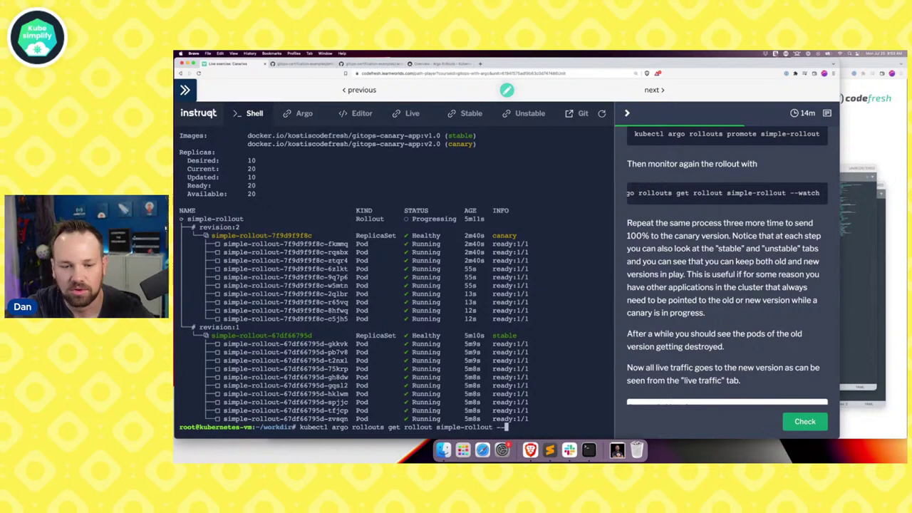
text(watch)
key(Return)
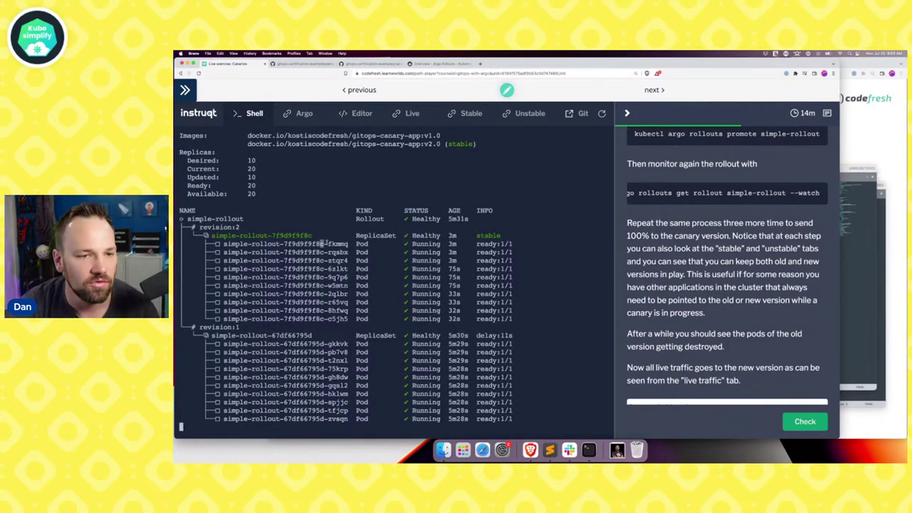
drag(322, 244, 513, 321)
click(408, 114)
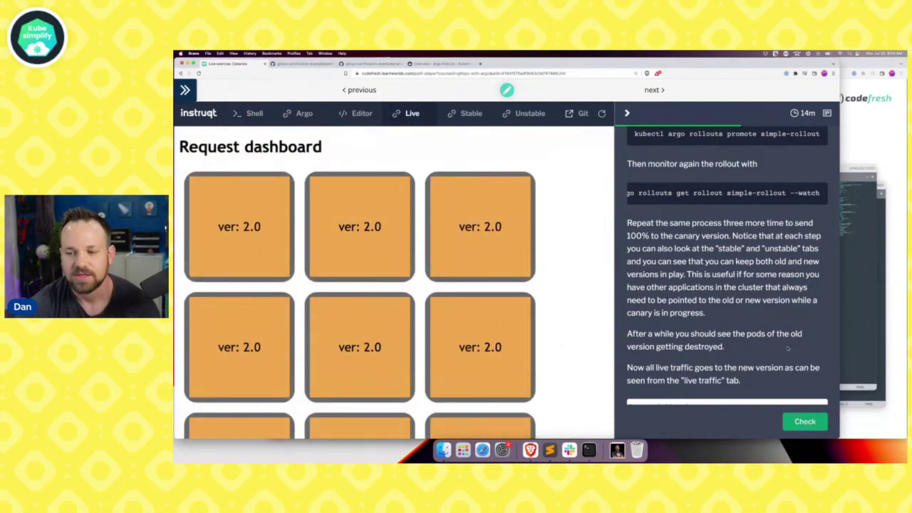
Submit the canary deployment challenge for checking to complete the track
click(810, 422)
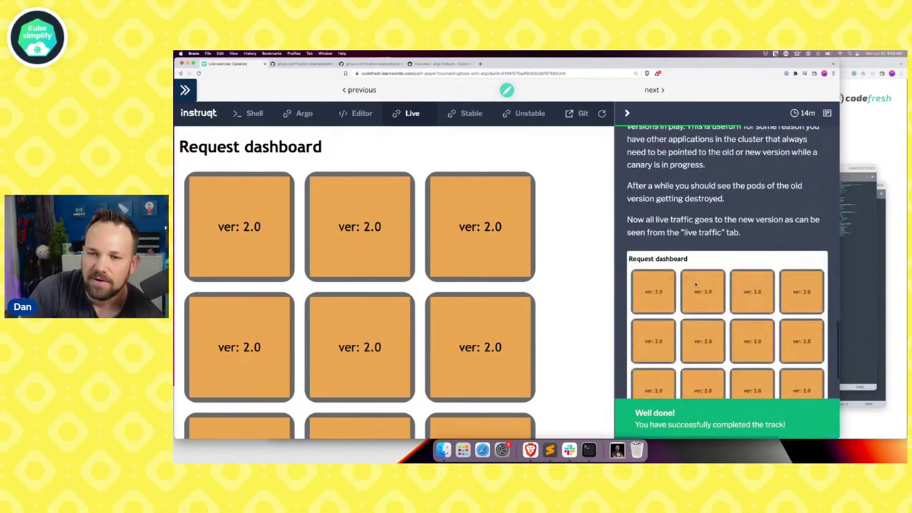
scroll(696, 284, up, 3)
scroll(727, 250, down, 3)
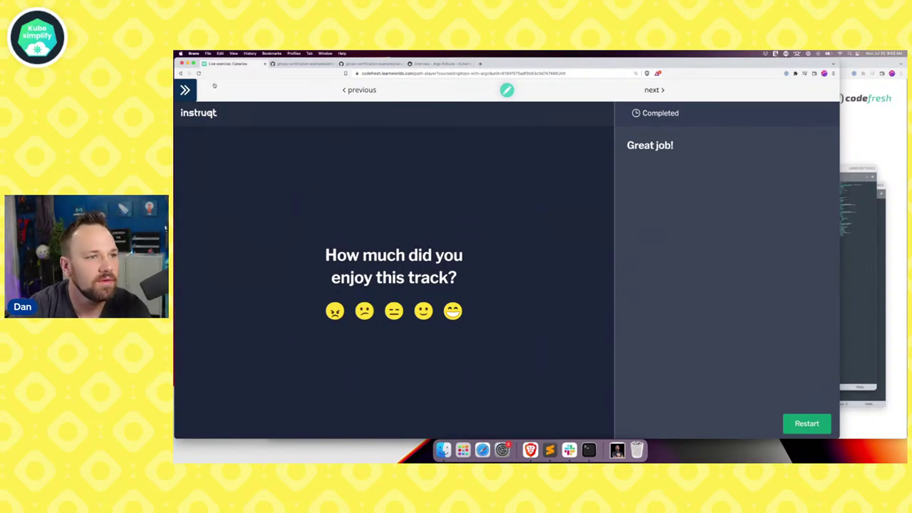
Open the second canaries live exercise in the Progressive Delivery section, the lab on canary deployments with GitOps
click(191, 91)
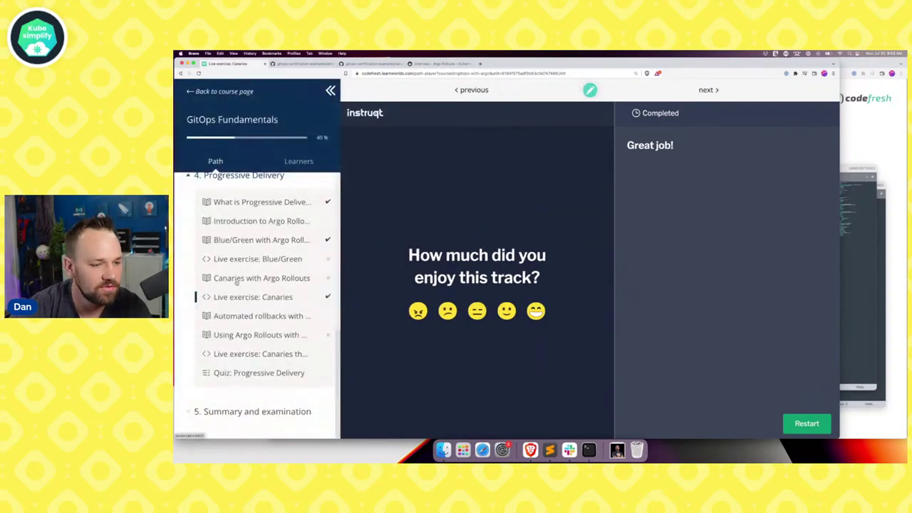
click(259, 354)
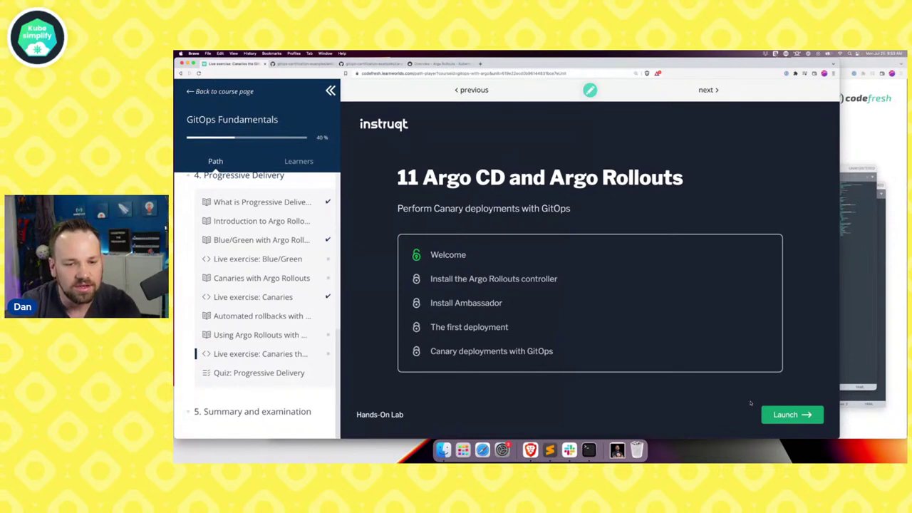
Launch the Argo CD and Argo Rollouts lab and expand the Summary and examination section in the course outline
click(806, 415)
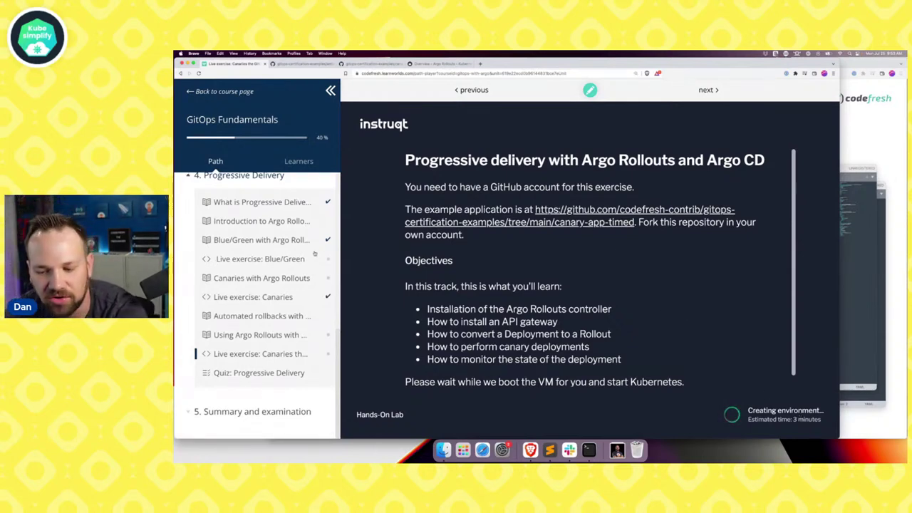
scroll(313, 256, down, 1)
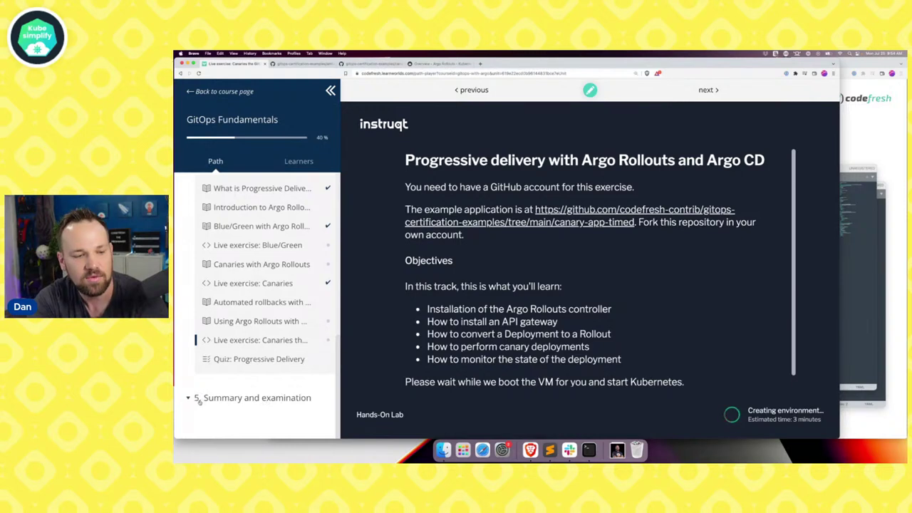
click(189, 400)
scroll(214, 370, down, 3)
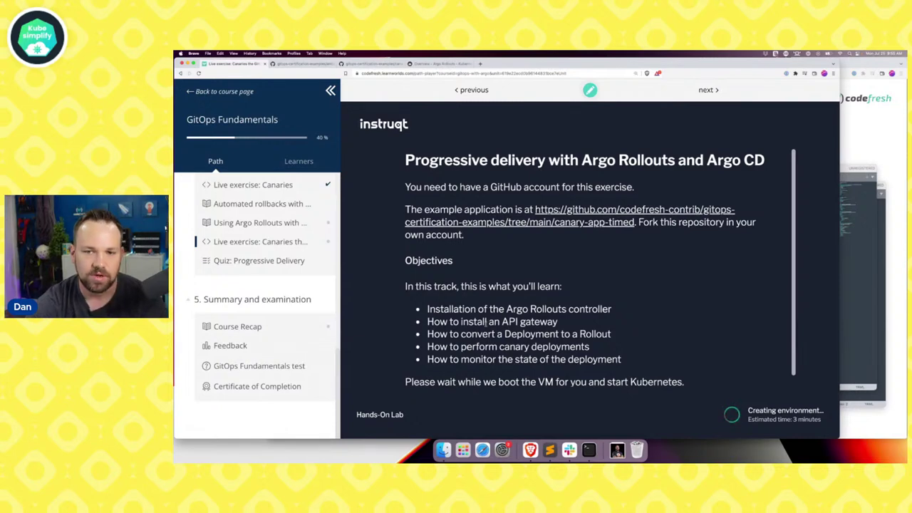
Open rollout.yaml from the linked canary-app-timed example repository and examine its canary services and Ambassador traffic routing
click(590, 222)
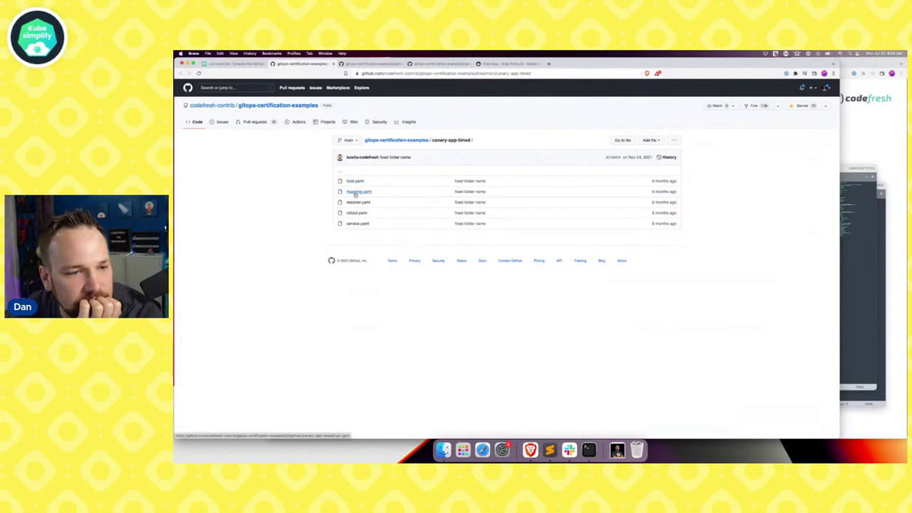
click(357, 214)
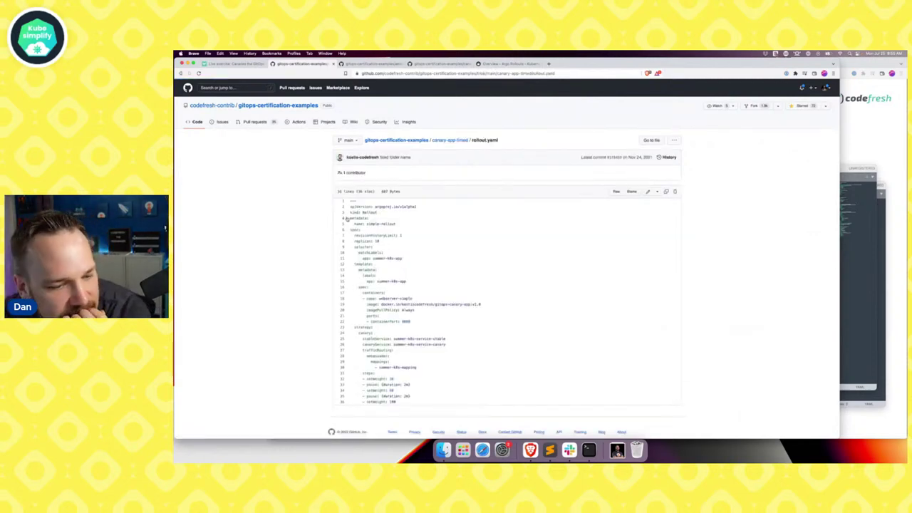
scroll(346, 222, down, 1)
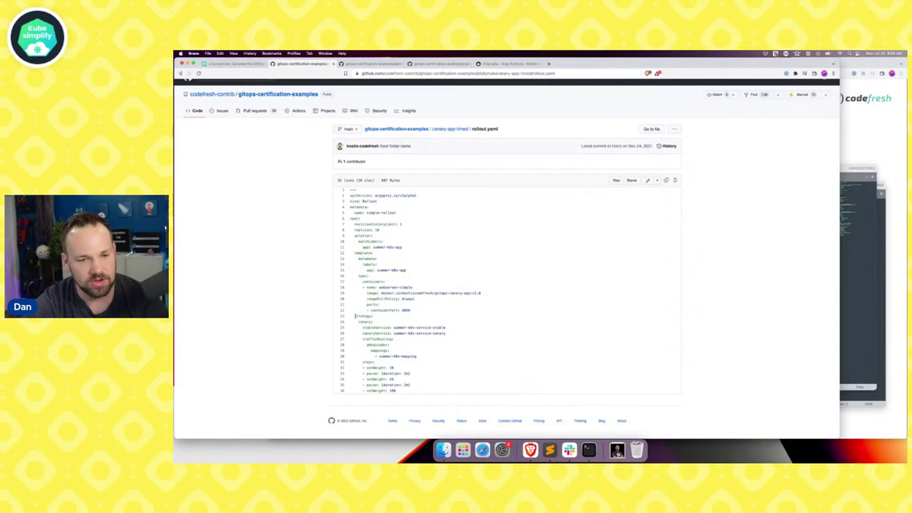
drag(357, 321, 441, 354)
click(368, 327)
double_click(360, 322)
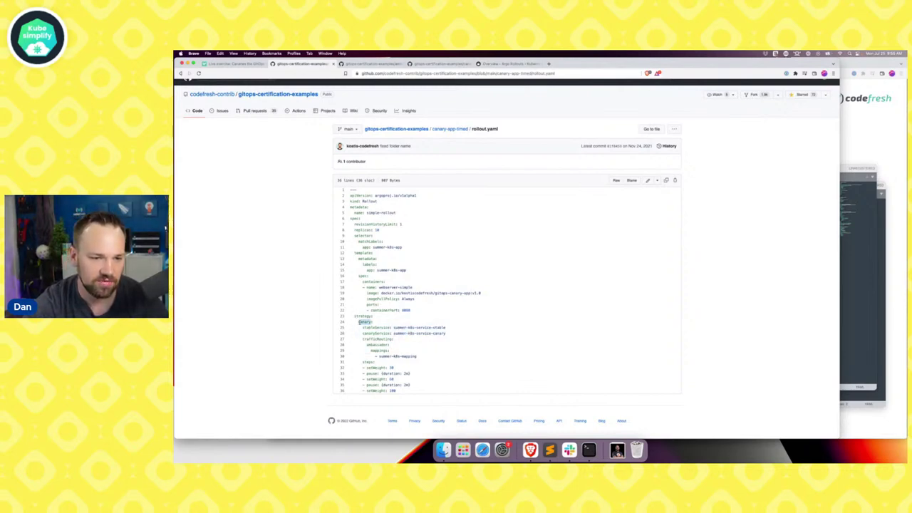
drag(363, 327, 449, 331)
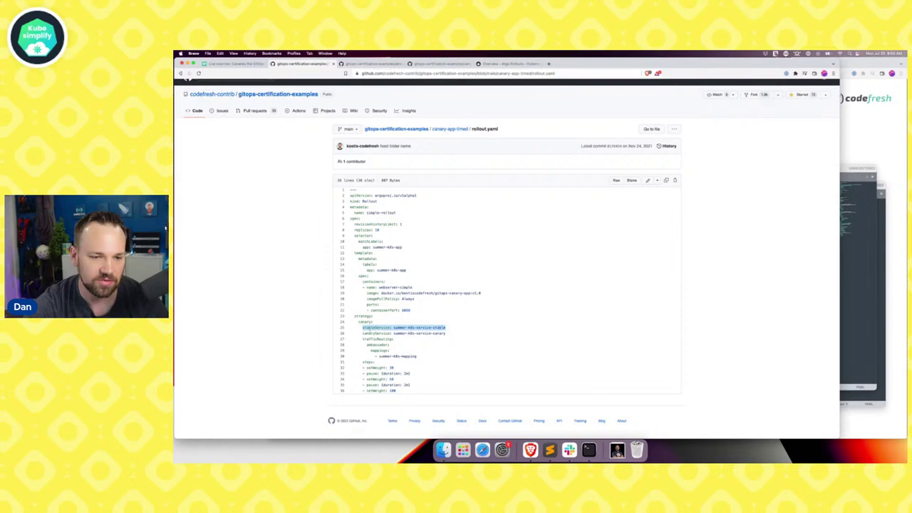
click(364, 333)
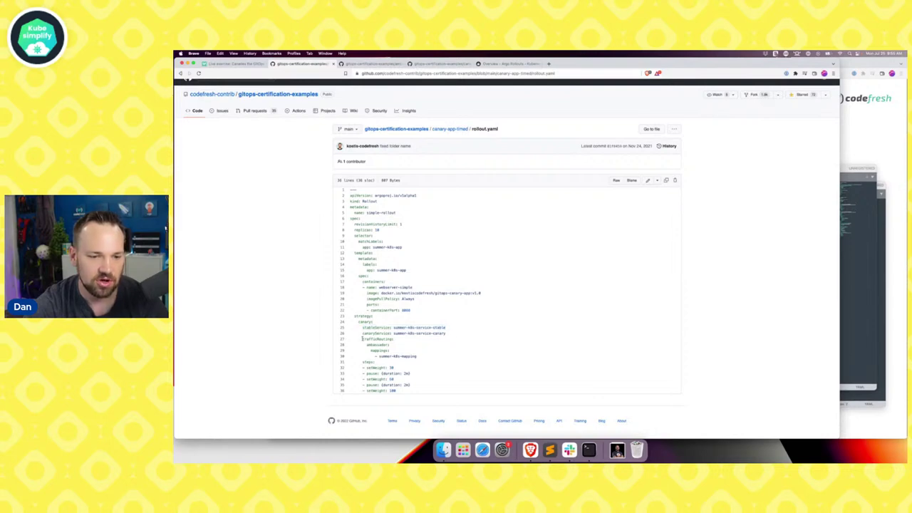
drag(363, 339, 429, 355)
click(372, 343)
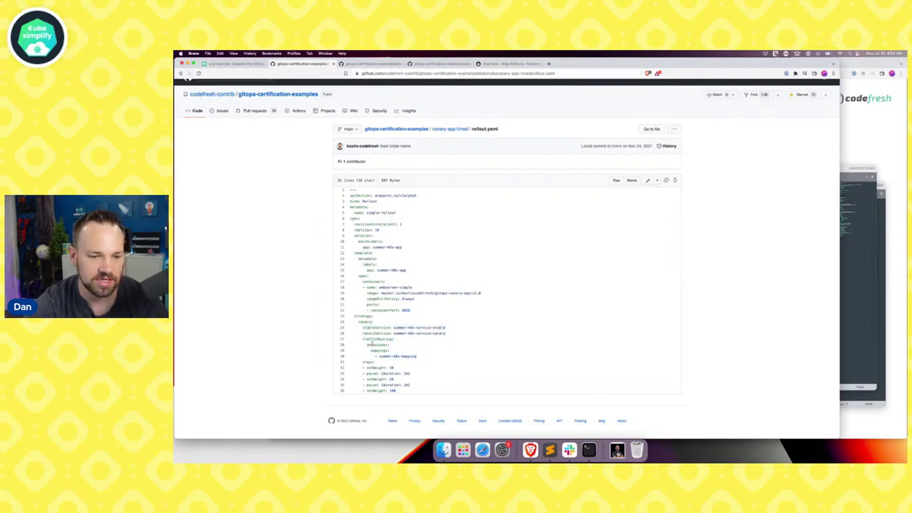
double_click(372, 342)
drag(381, 356, 417, 356)
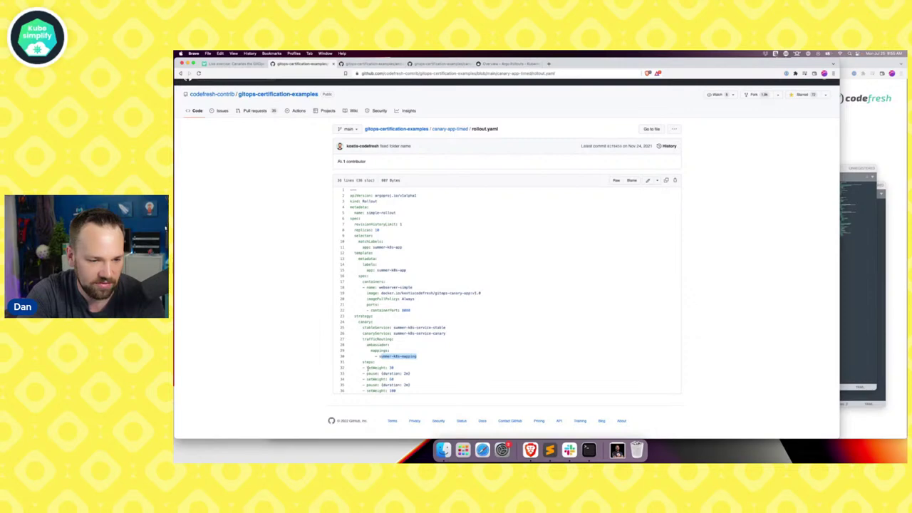
Examine the setWeight and pause steps of the canary strategy in rollout.yaml
drag(367, 368, 421, 374)
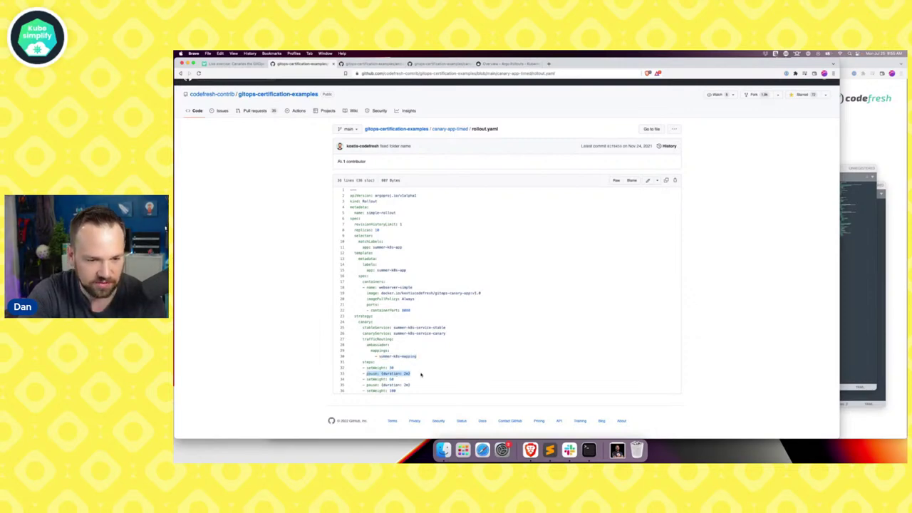
drag(366, 379, 428, 387)
drag(365, 391, 419, 392)
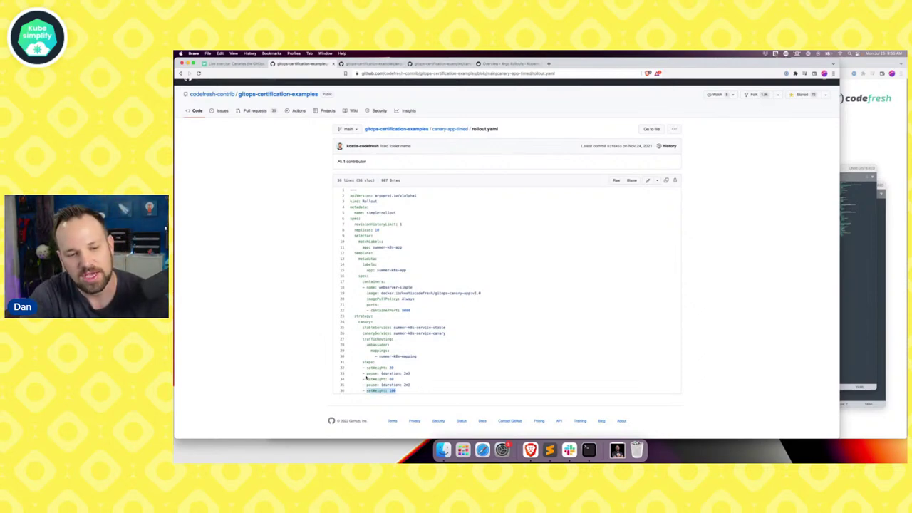
drag(366, 373, 438, 375)
click(419, 378)
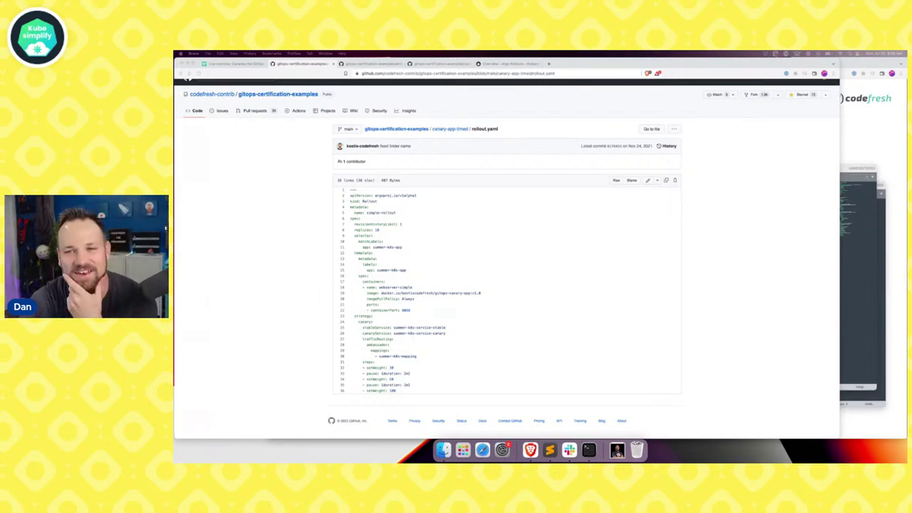
Return to the live exercise, start the lab environment, enlarge the page to 200% and widen the shell area
click(241, 64)
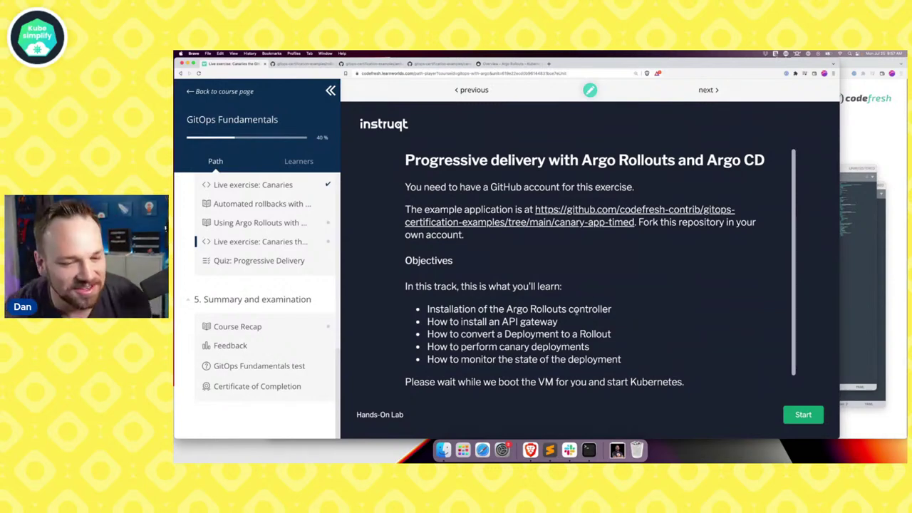
click(799, 413)
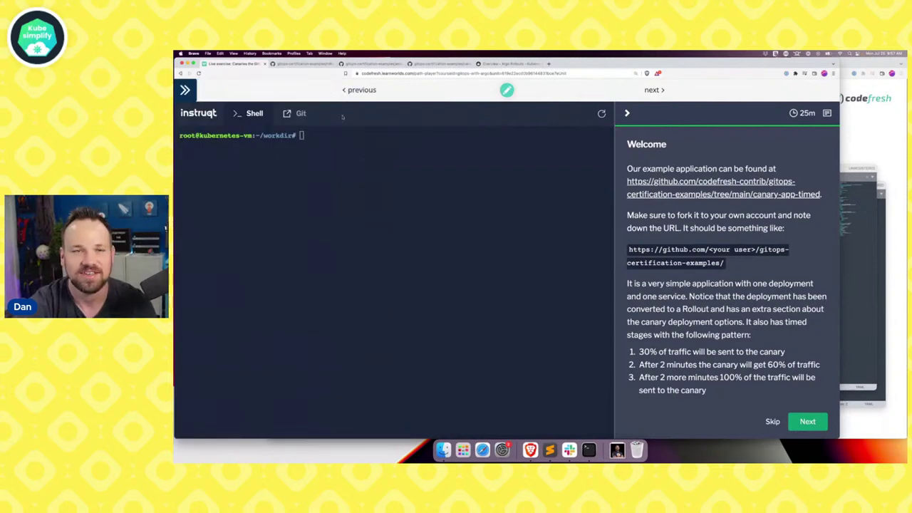
key(super+equal)
key(super+equal)
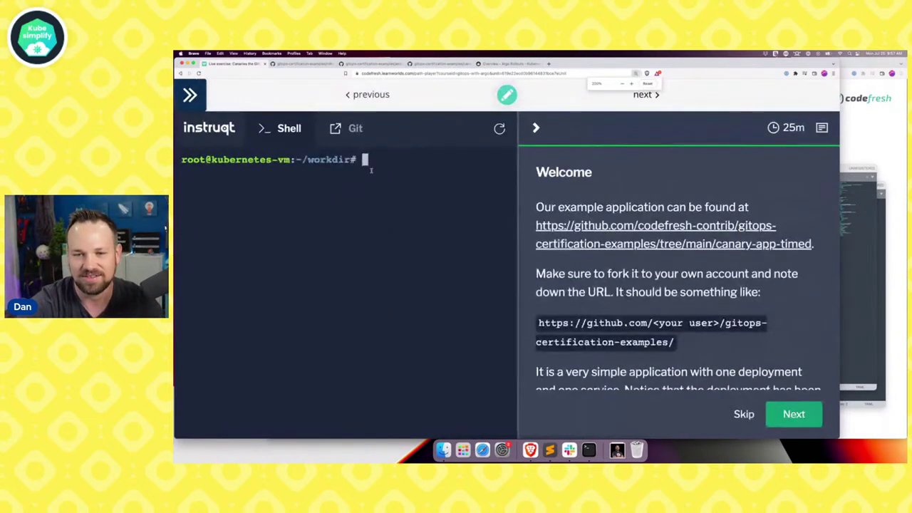
drag(520, 199, 578, 200)
Read through the Welcome instructions on the timed canary stages and start the Argo Rollouts controller installation challenge
scroll(675, 246, down, 3)
scroll(675, 247, down, 5)
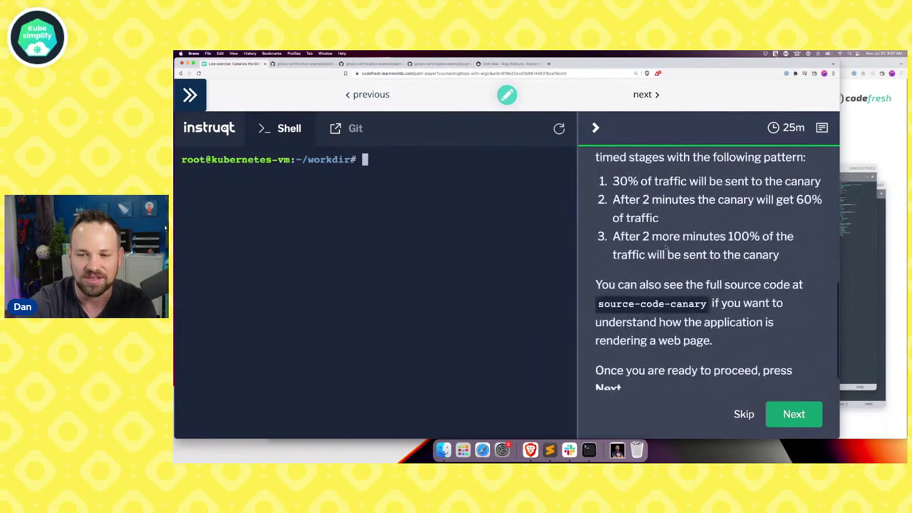
scroll(656, 257, up, 3)
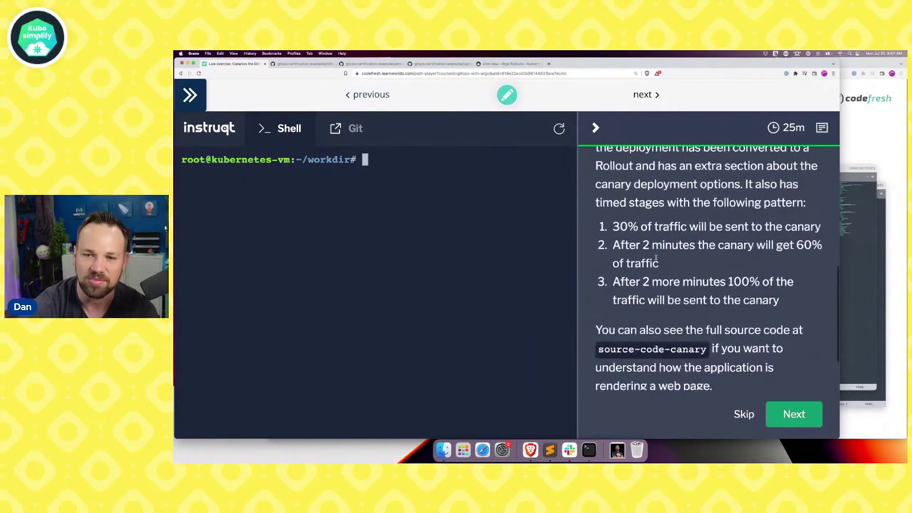
scroll(712, 321, down, 4)
click(792, 414)
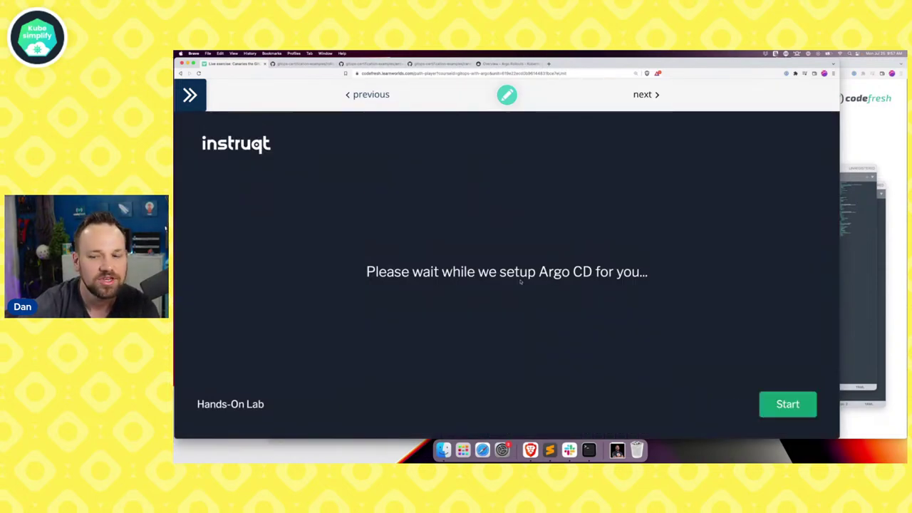
click(792, 406)
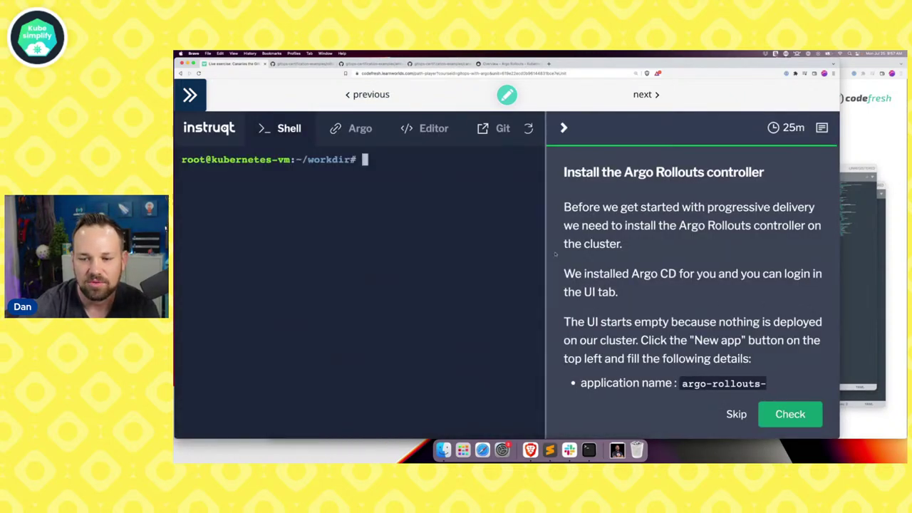
Review the required application details in the challenge instructions and start a new application in Argo CD
scroll(634, 278, down, 5)
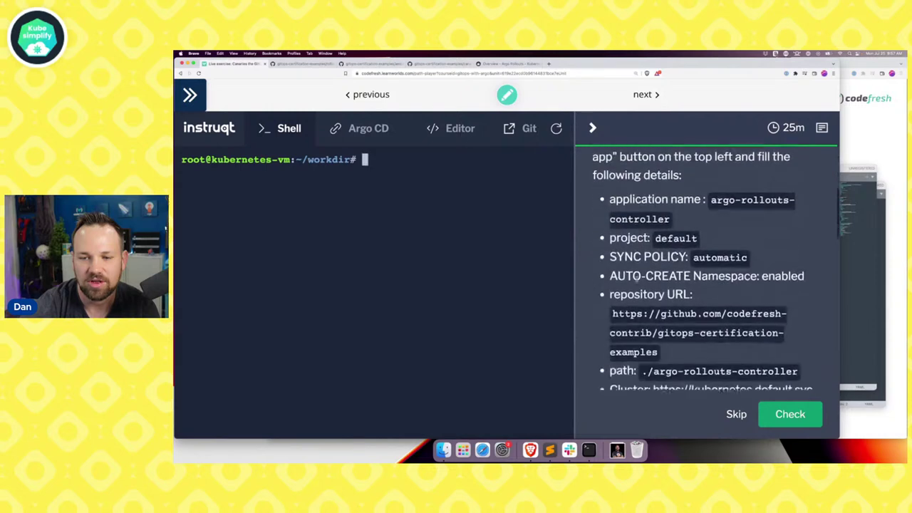
scroll(636, 278, down, 10)
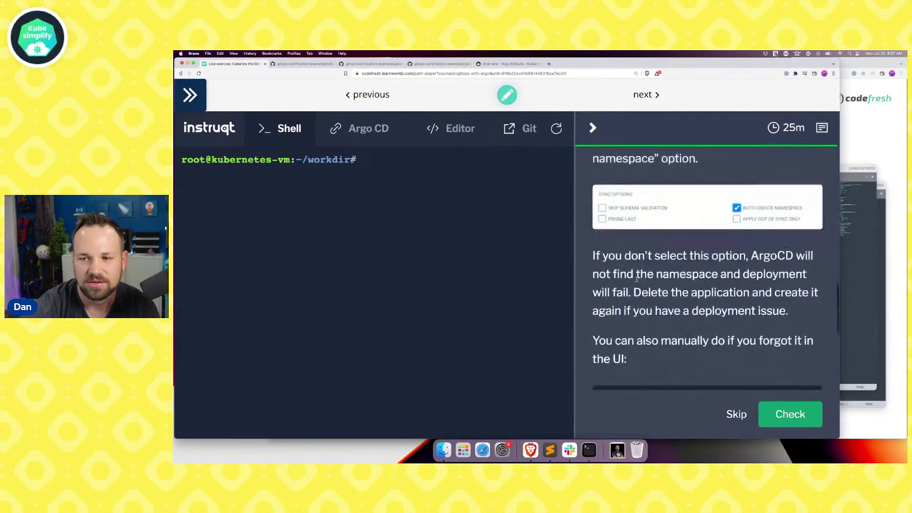
scroll(636, 276, up, 10)
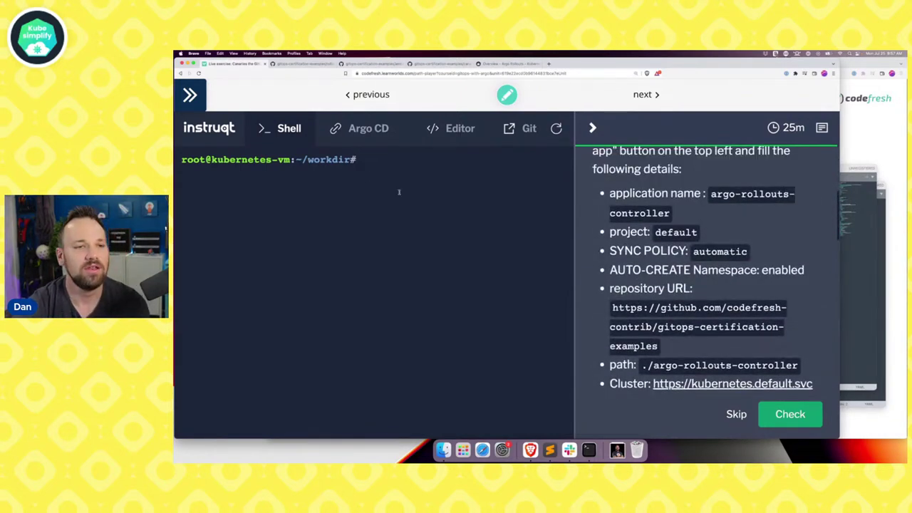
click(364, 131)
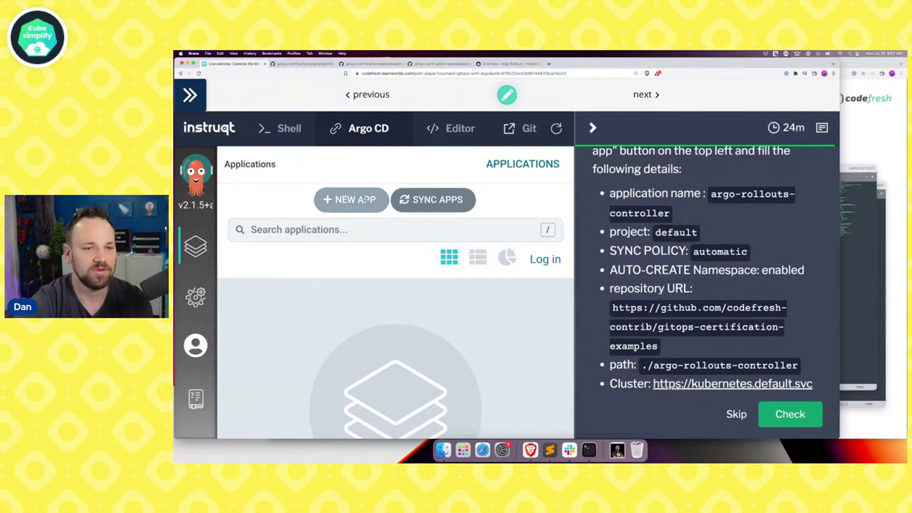
click(365, 200)
Name the new application argo-rollouts-controller and assign it to the default project
click(333, 286)
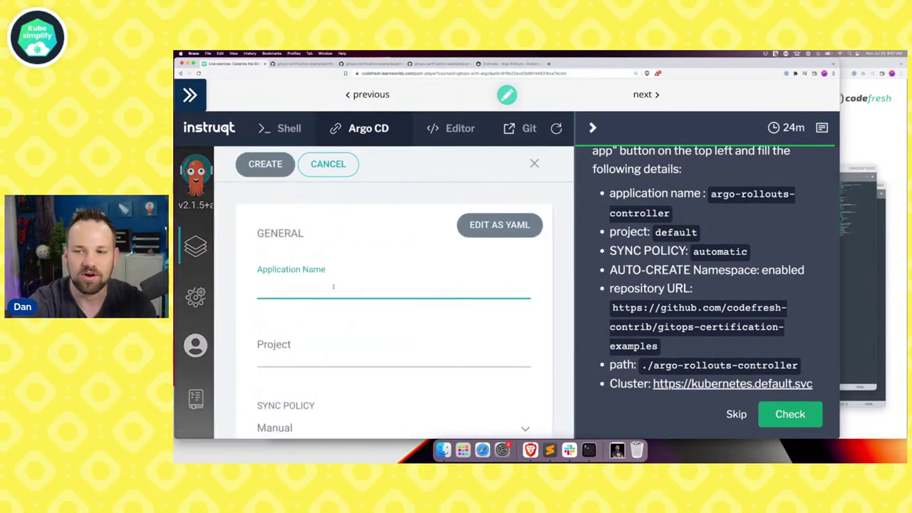
text(argo)
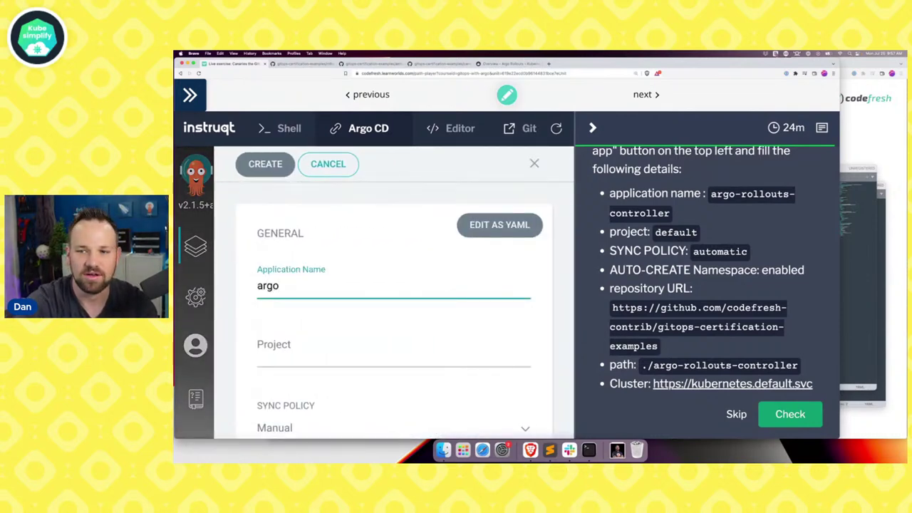
text(-rollouts-)
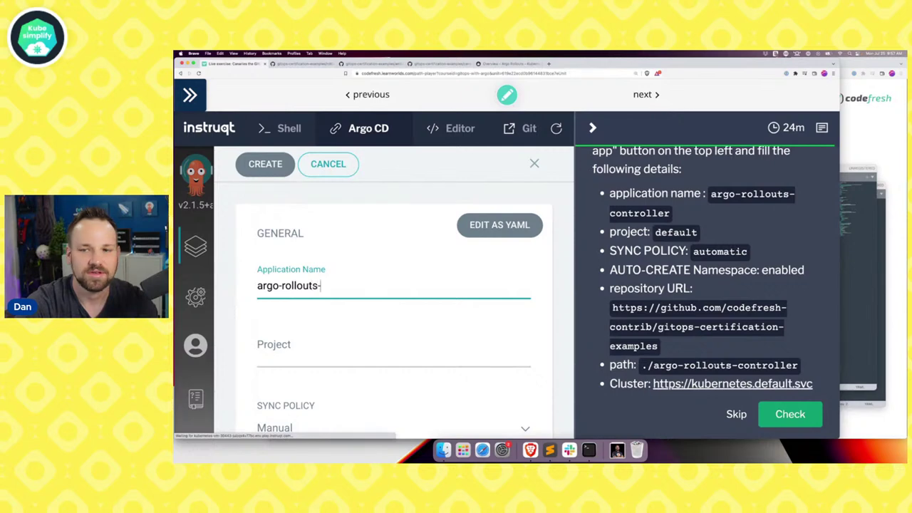
text(controller)
click(321, 355)
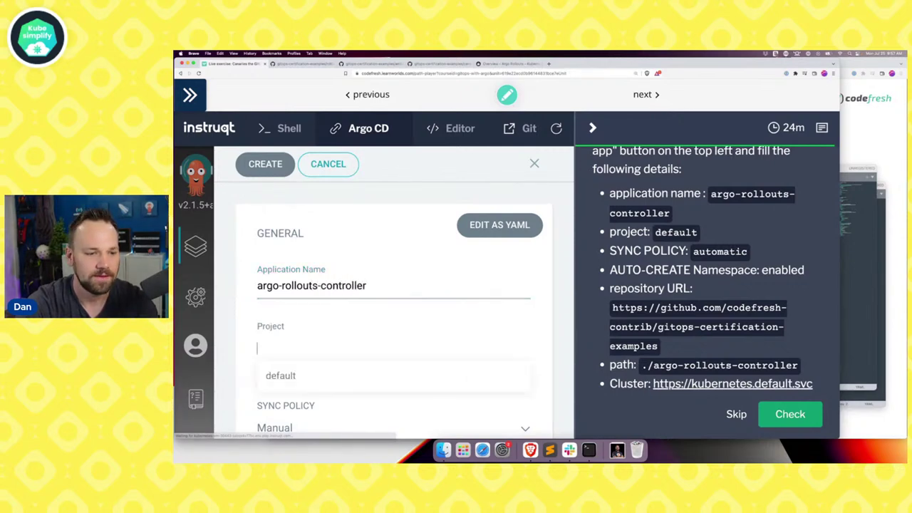
text(defa)
click(314, 375)
Set the sync policy to Automatic with Prune Resources and Self Heal, and enable Auto-Create Namespace
scroll(318, 375, down, 2)
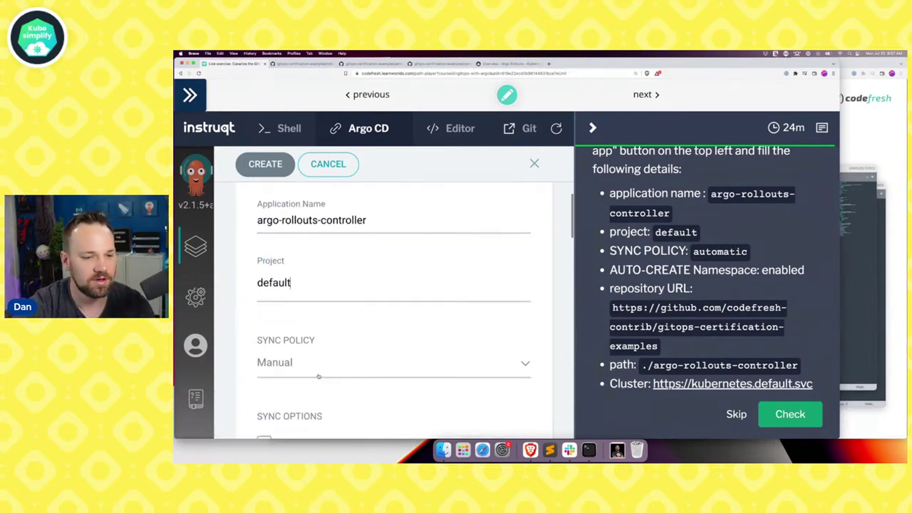
click(303, 374)
click(288, 361)
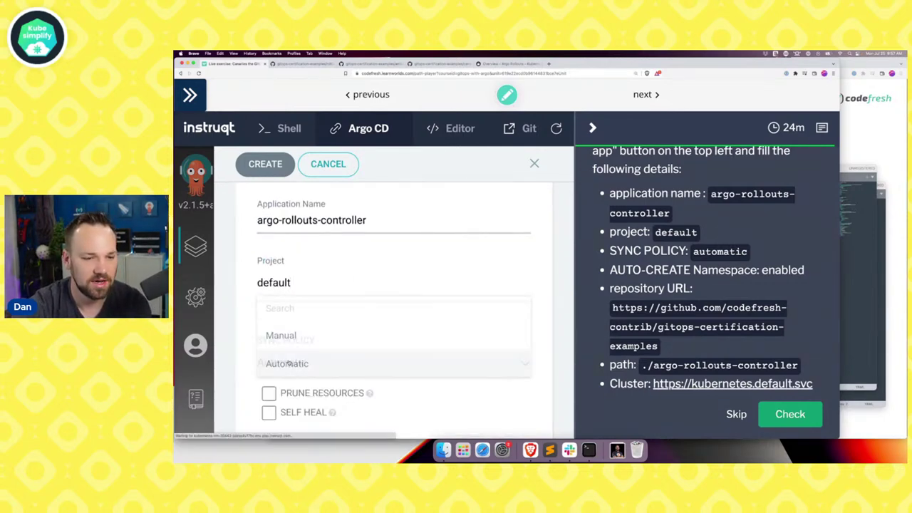
click(269, 394)
click(268, 412)
scroll(269, 399, down, 3)
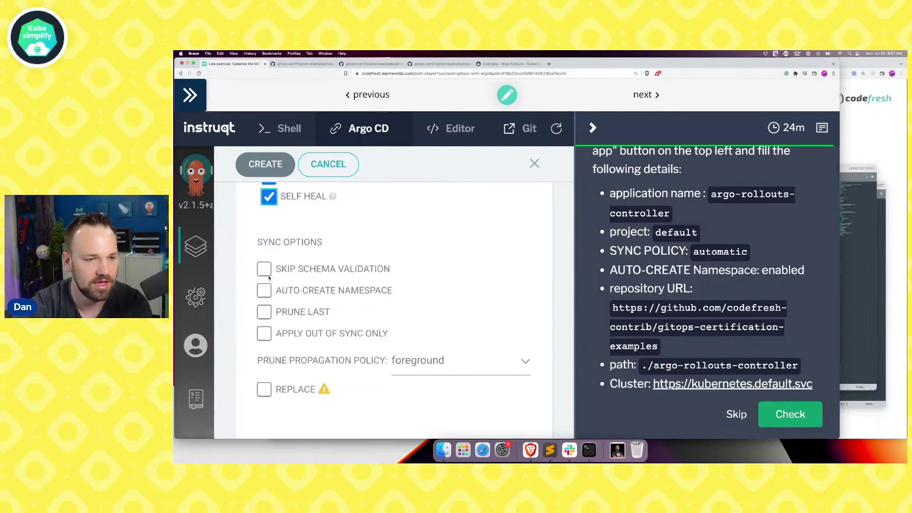
click(264, 290)
scroll(268, 298, down, 3)
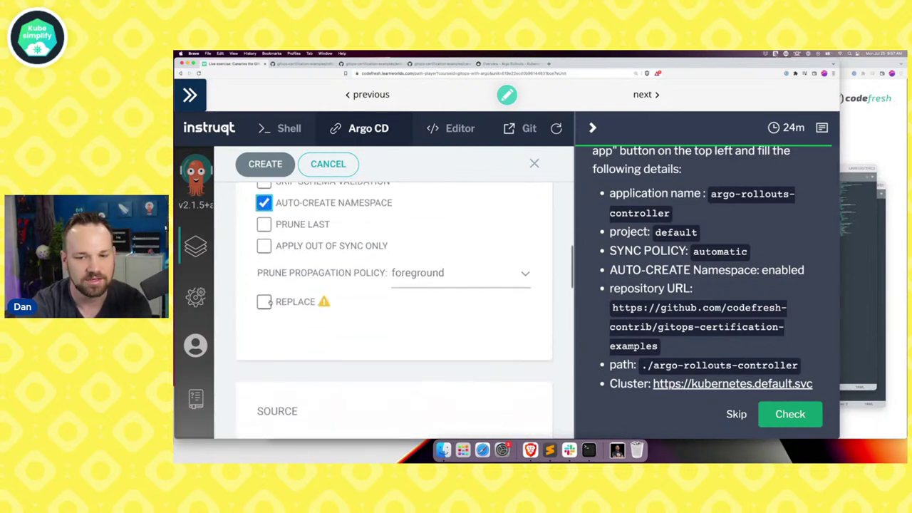
scroll(269, 303, down, 3)
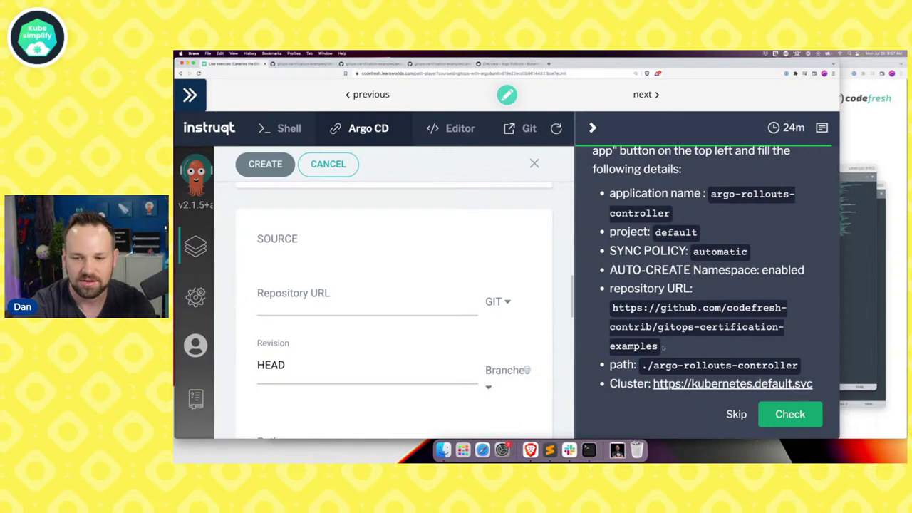
drag(659, 346, 611, 311)
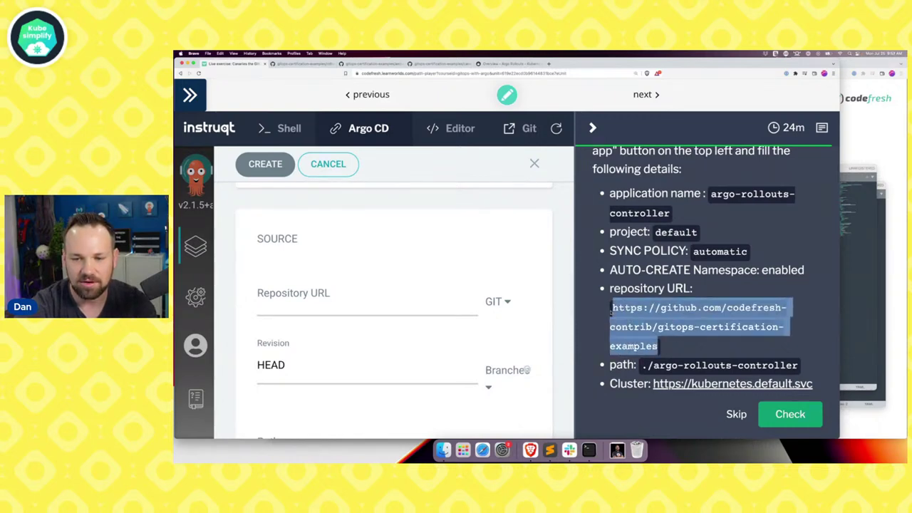
click(319, 313)
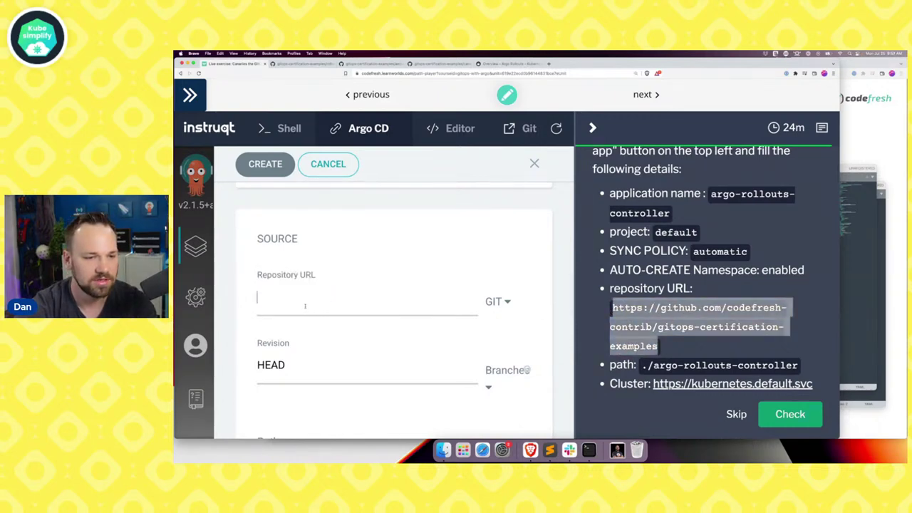
key(super+v)
scroll(276, 378, down, 2)
click(277, 382)
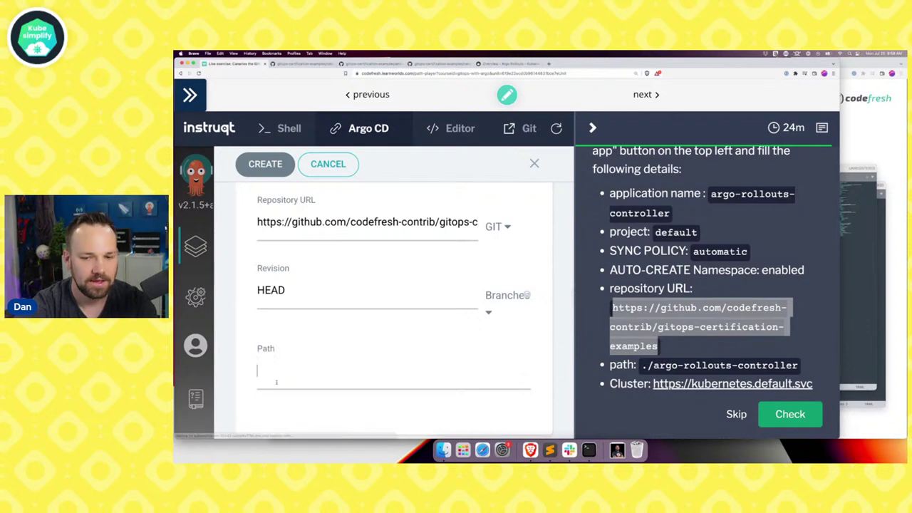
text(./)
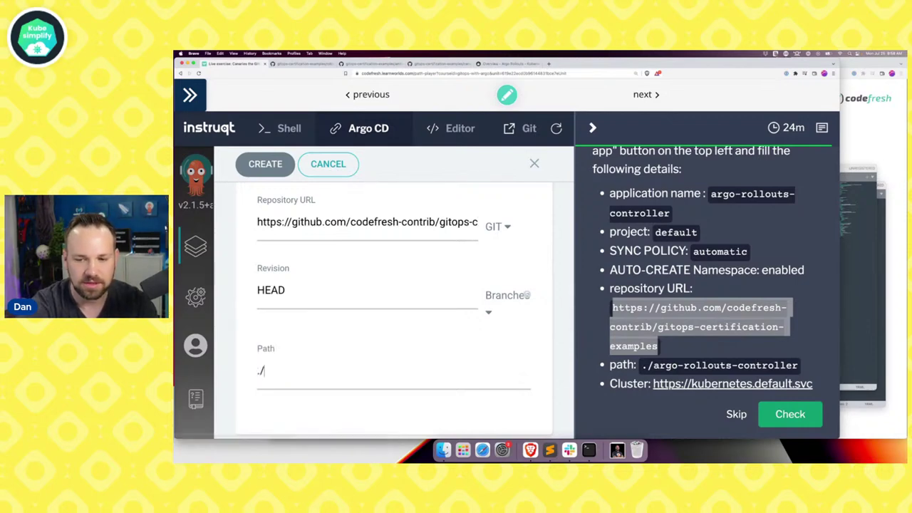
text(argo-rollouts-controller)
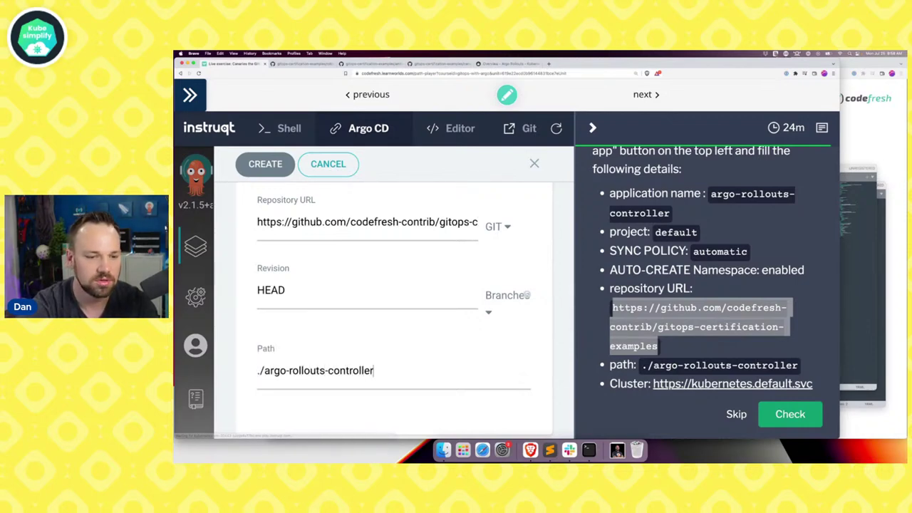
scroll(308, 423, down, 1)
scroll(308, 422, down, 5)
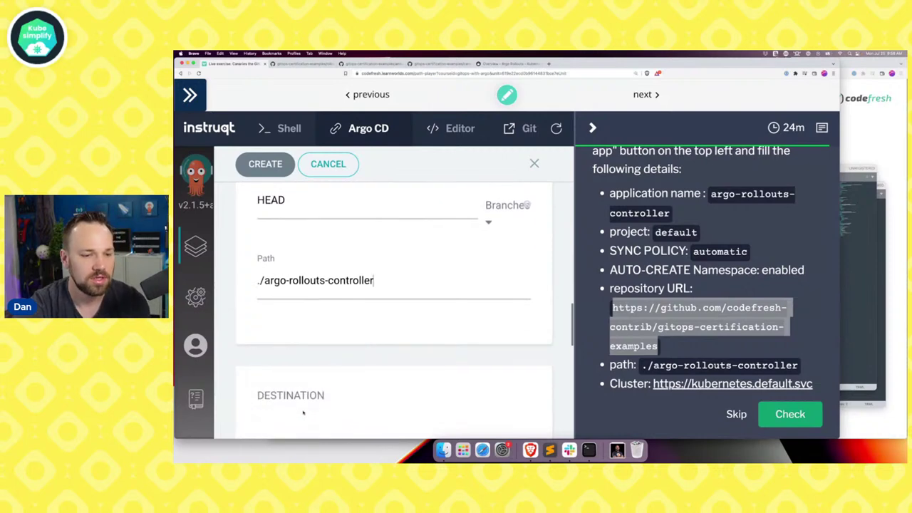
scroll(265, 403, down, 2)
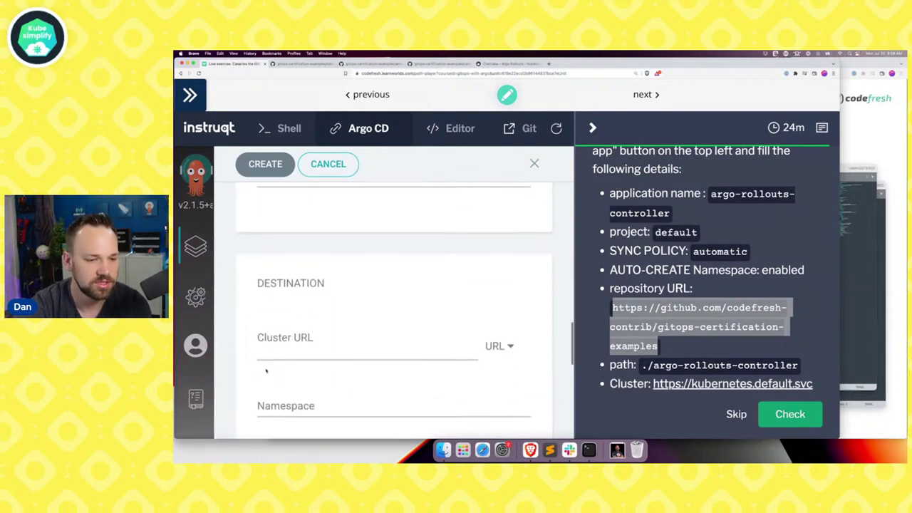
click(266, 354)
click(289, 368)
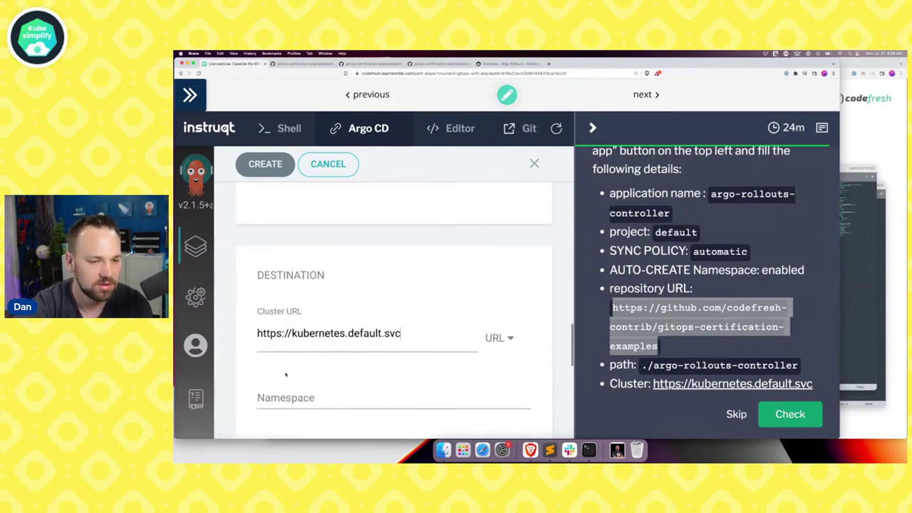
scroll(288, 356, down, 2)
click(287, 350)
scroll(706, 285, down, 5)
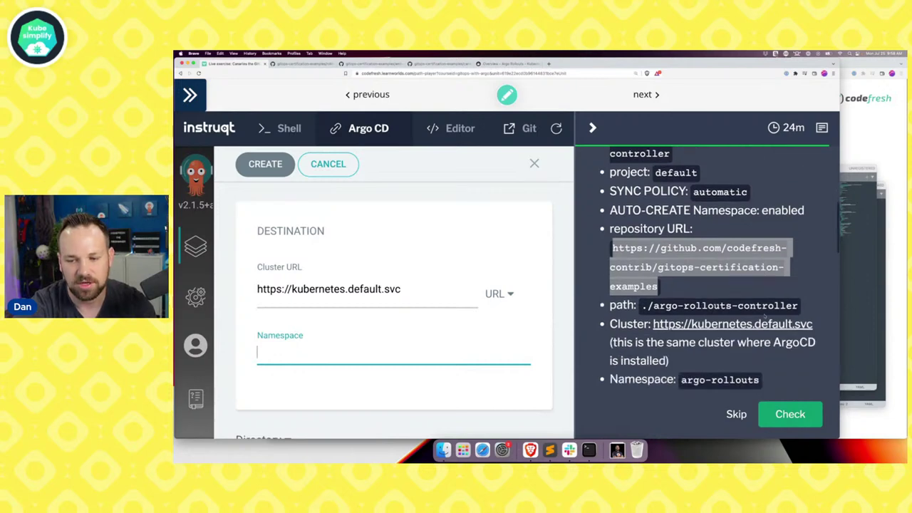
text(argo-rollouts)
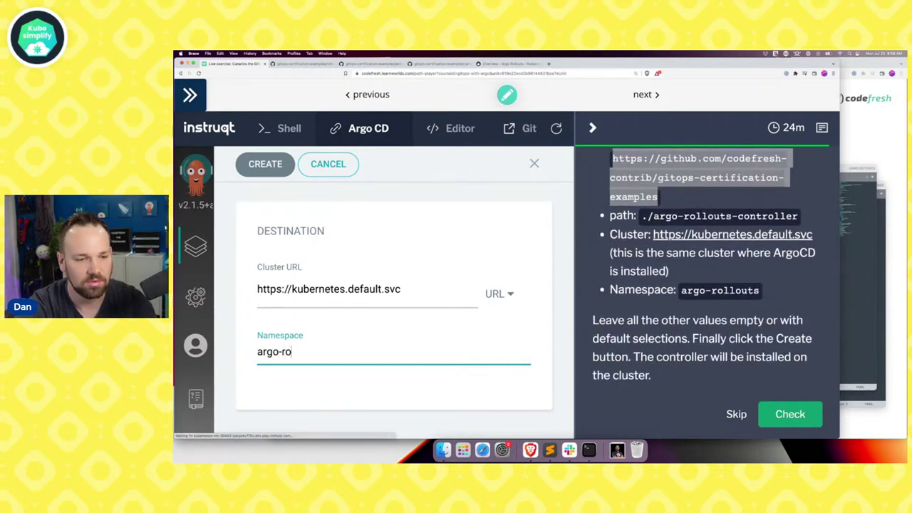
click(265, 163)
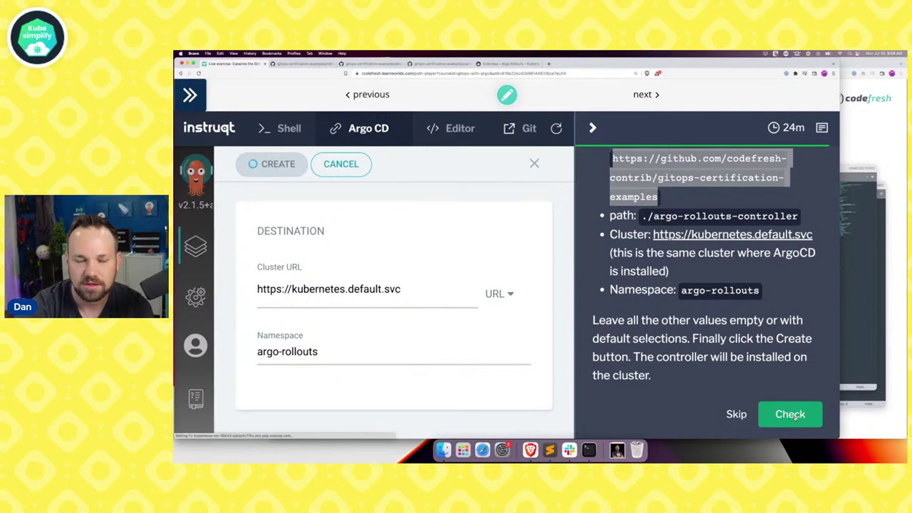
Submit the controller installation challenge for checking, and start the following gateway challenge, reading its Install Ambassador instructions
click(795, 416)
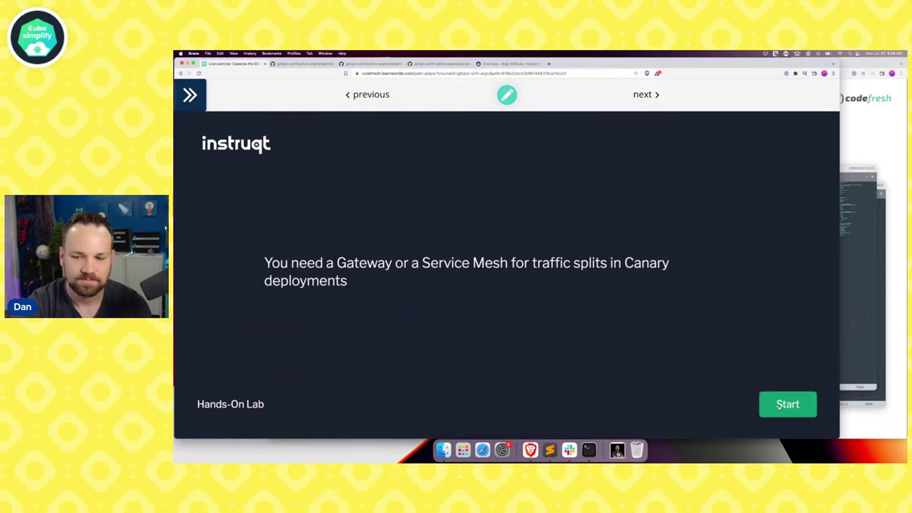
click(779, 407)
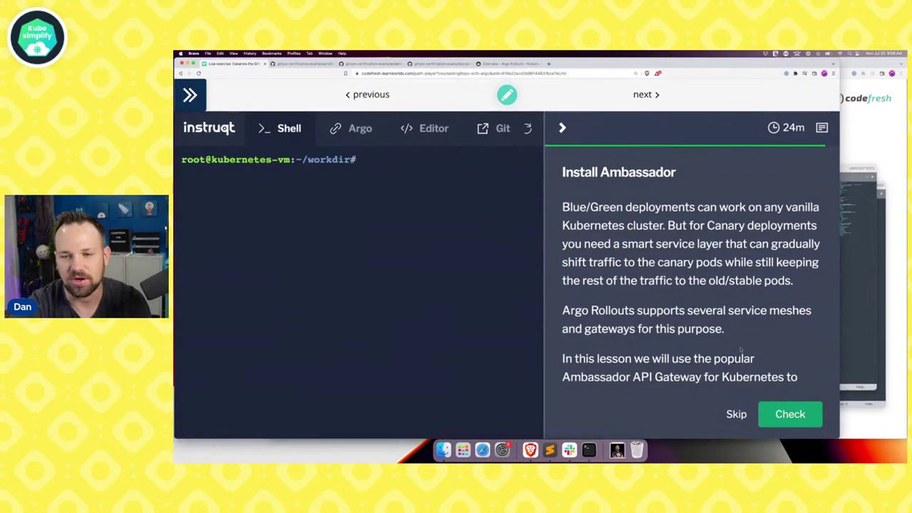
scroll(719, 314, down, 5)
scroll(720, 314, down, 5)
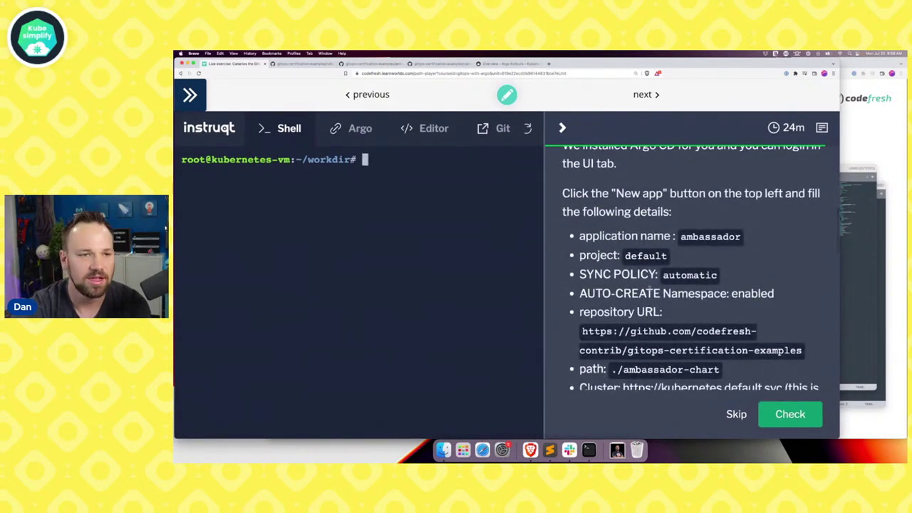
Start a new application in Argo CD named ambassador and assign it to the default project
click(360, 129)
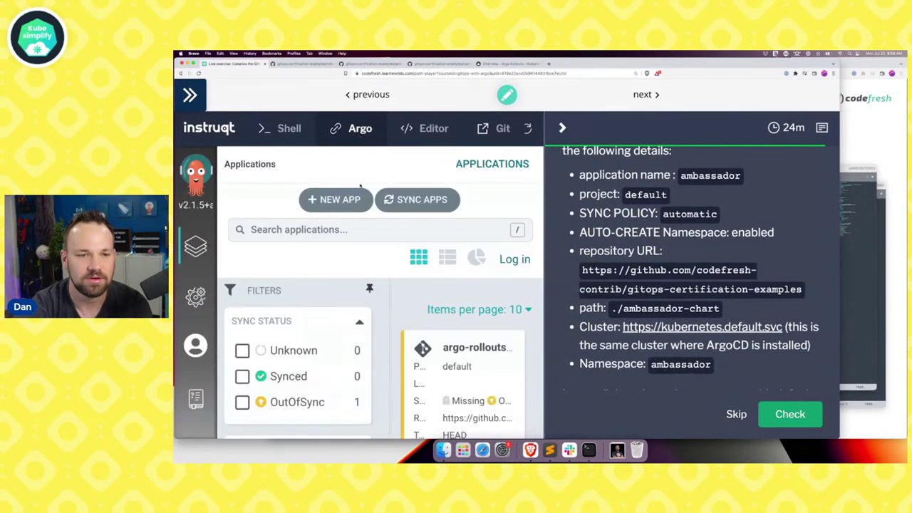
click(345, 201)
click(324, 289)
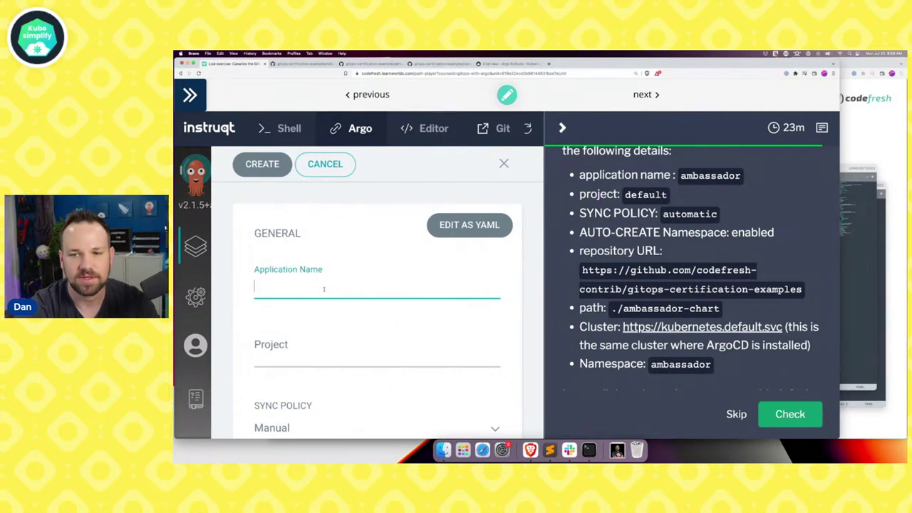
text(ambass)
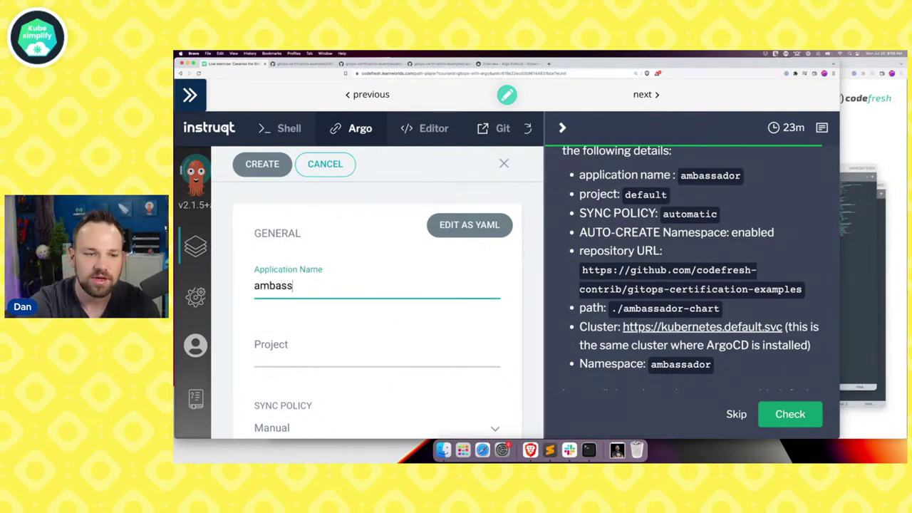
text(ador)
key(Tab)
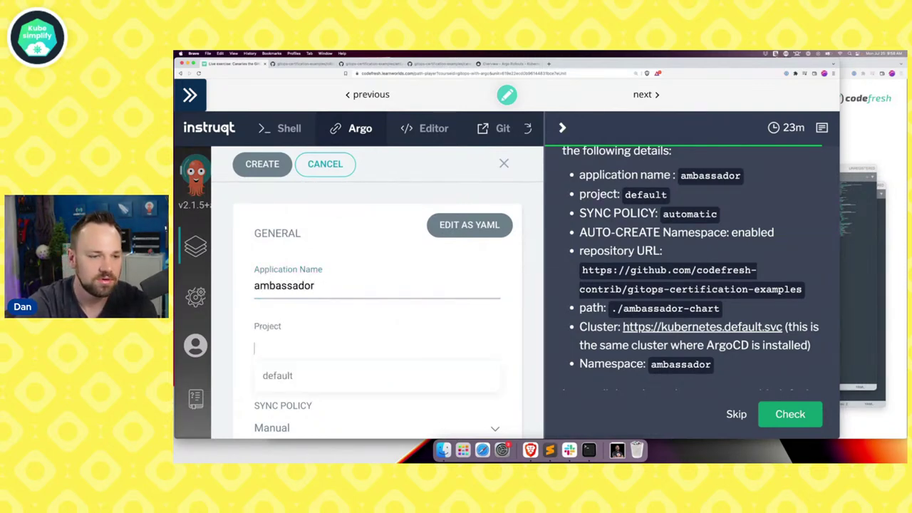
text(d)
key(Return)
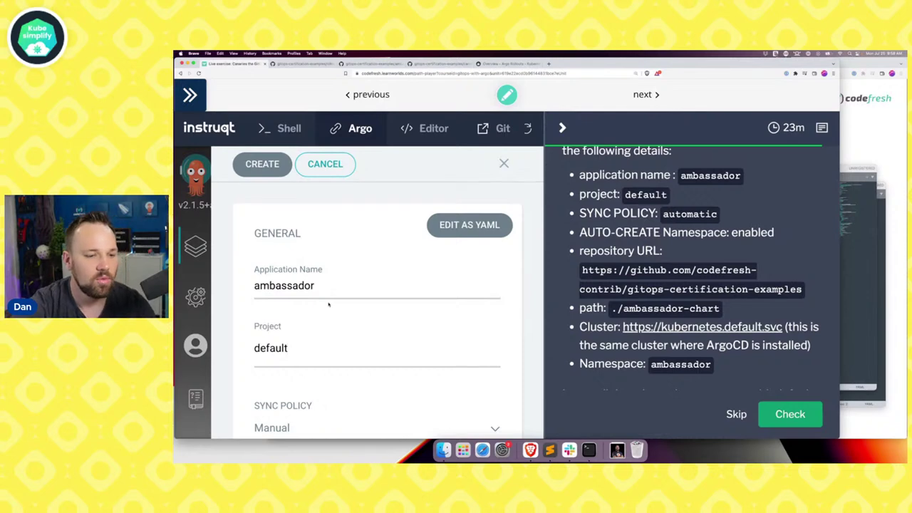
Set the ambassador application's sync policy to Automatic with Prune Resources and Self Heal, and enable Auto-Create Namespace
scroll(328, 301, down, 2)
click(320, 349)
click(305, 340)
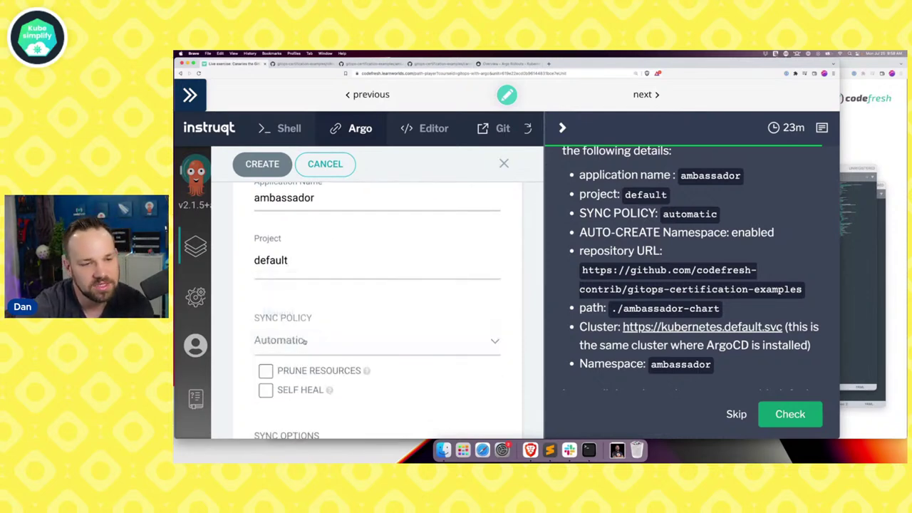
click(273, 351)
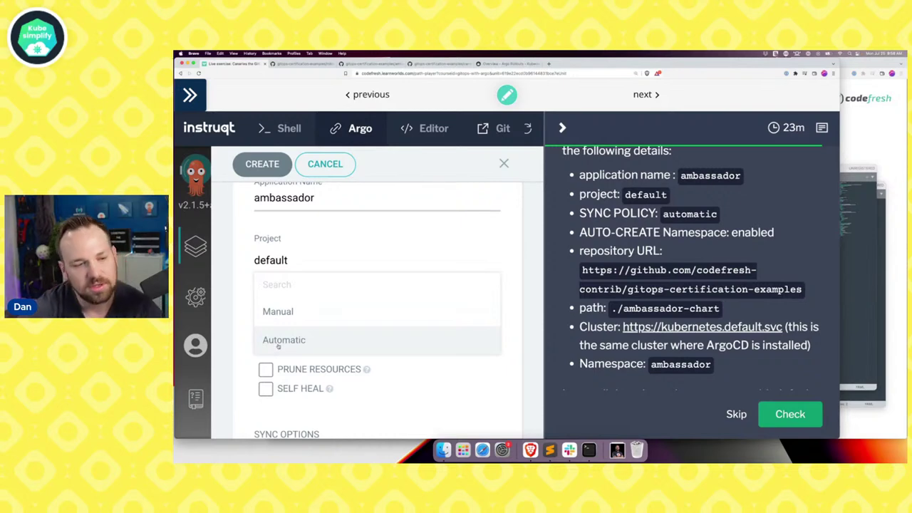
click(278, 347)
click(265, 371)
click(265, 390)
scroll(397, 395, down, 4)
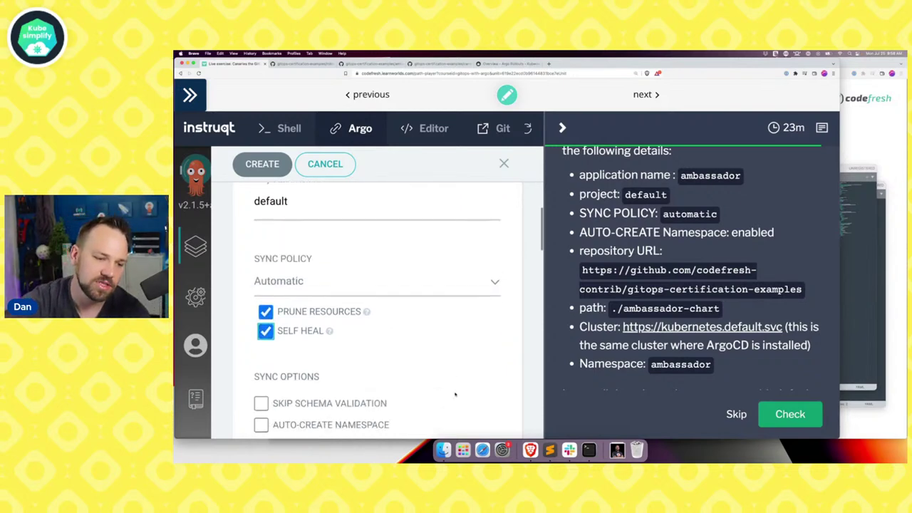
click(262, 335)
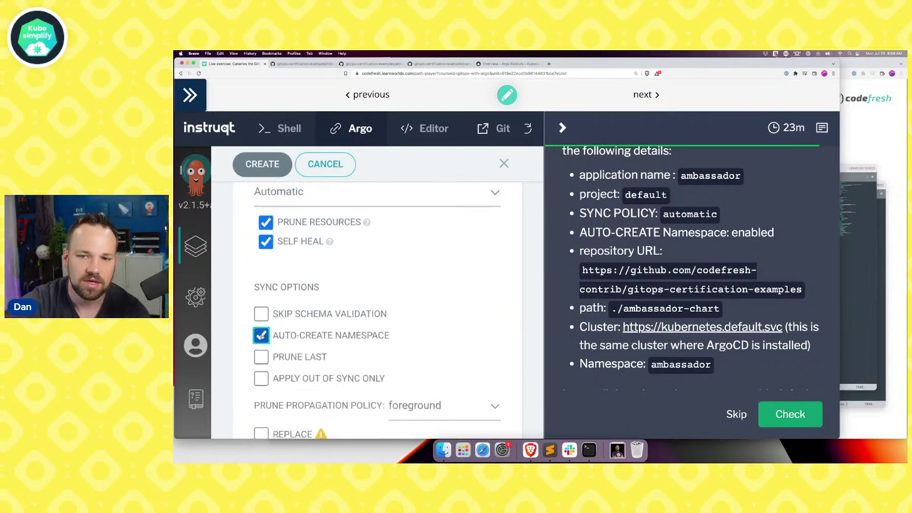
scroll(437, 329, down, 5)
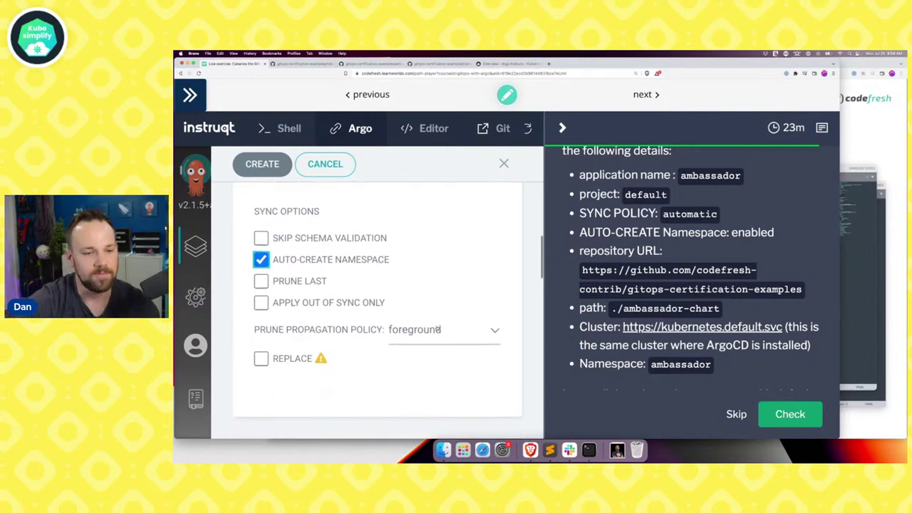
scroll(437, 329, down, 3)
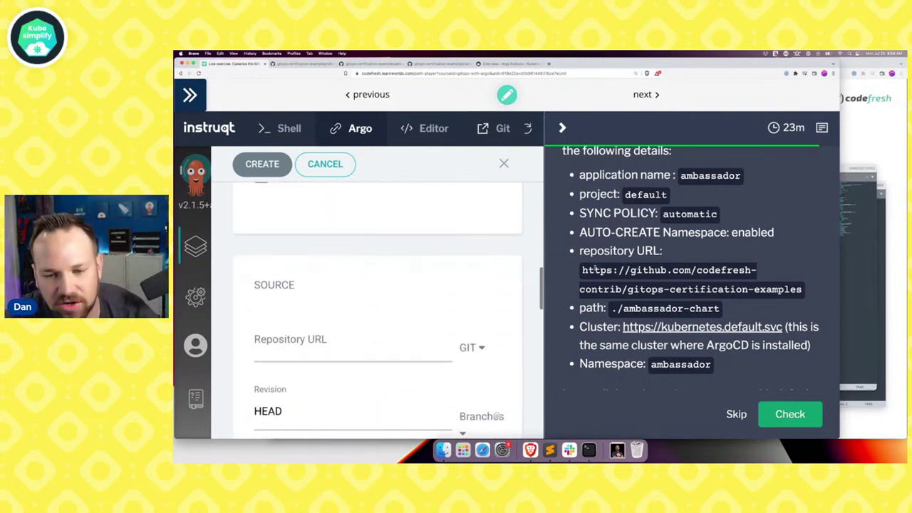
drag(582, 270, 803, 289)
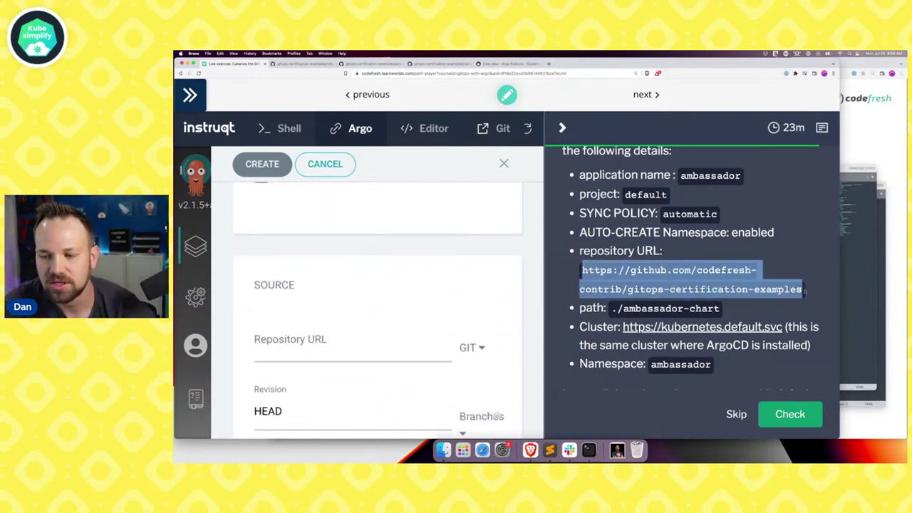
key(ctrl+c)
click(345, 347)
key(ctrl+v)
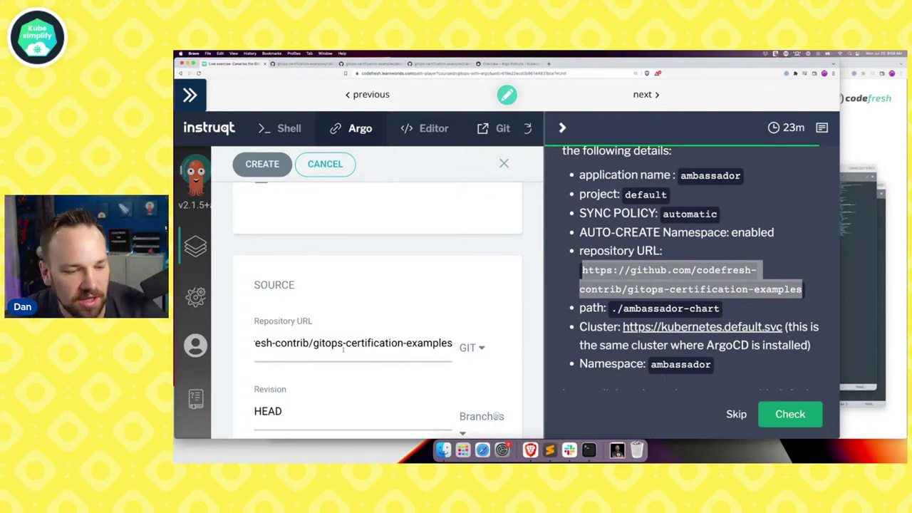
scroll(343, 350, down, 2)
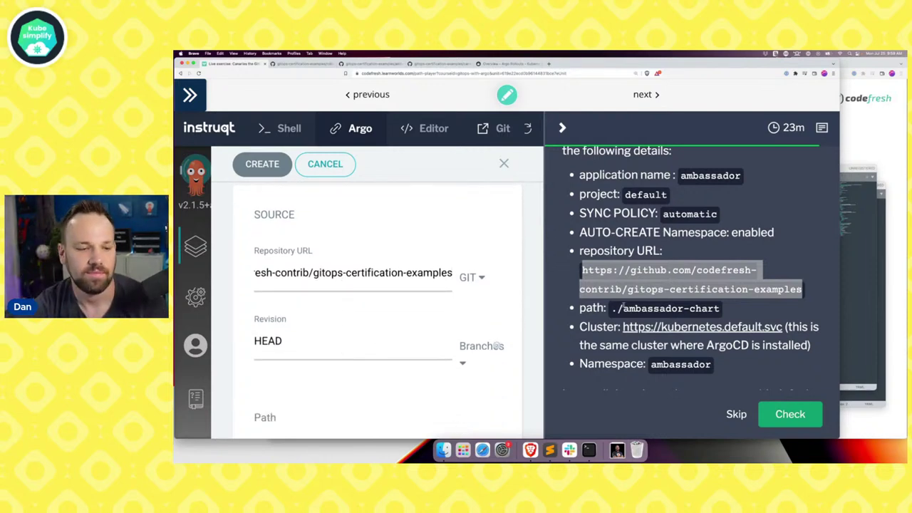
drag(611, 309, 722, 309)
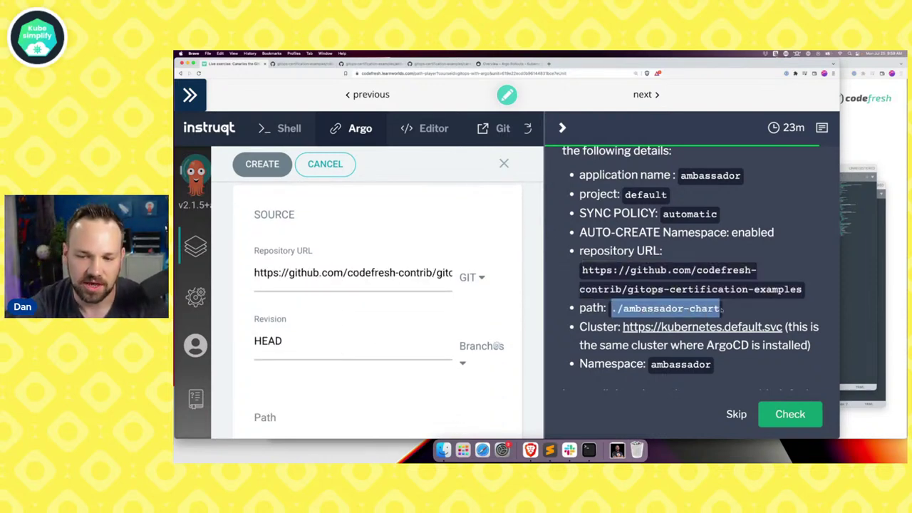
scroll(356, 356, down, 2)
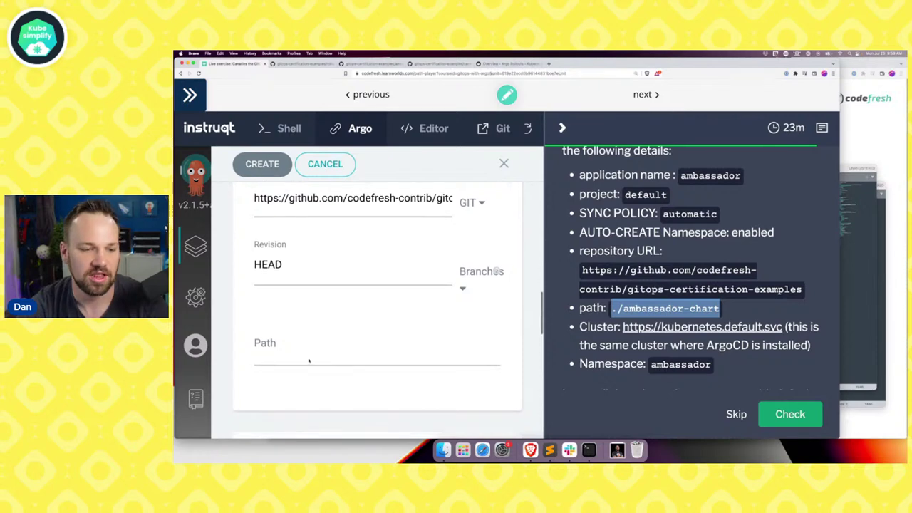
click(282, 362)
key(super+v)
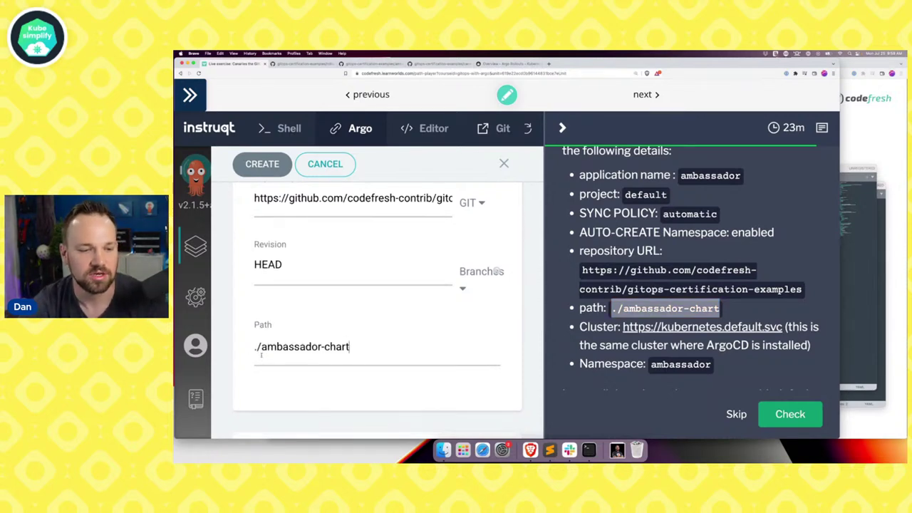
scroll(662, 357, down, 2)
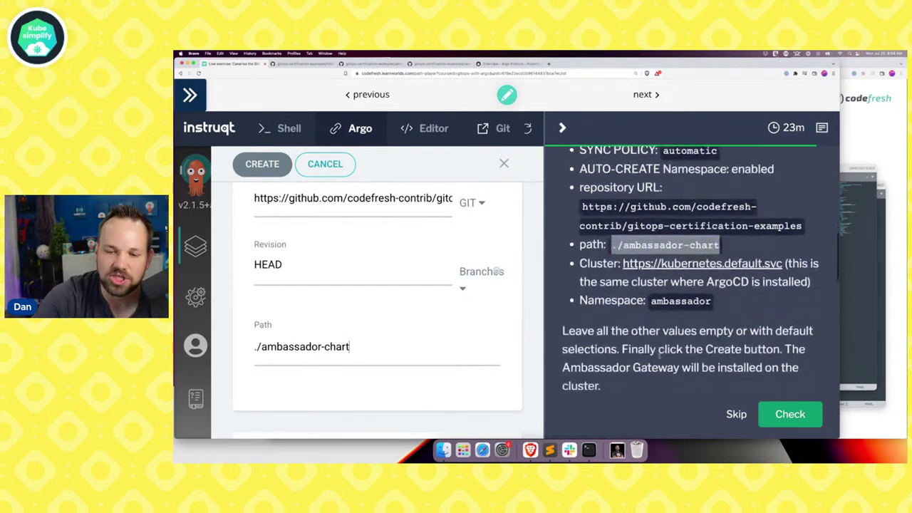
scroll(390, 336, down, 4)
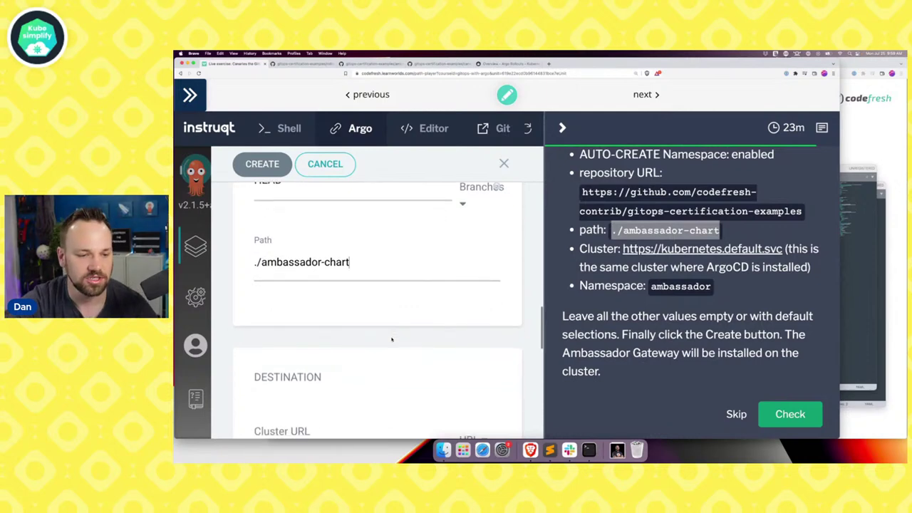
click(395, 378)
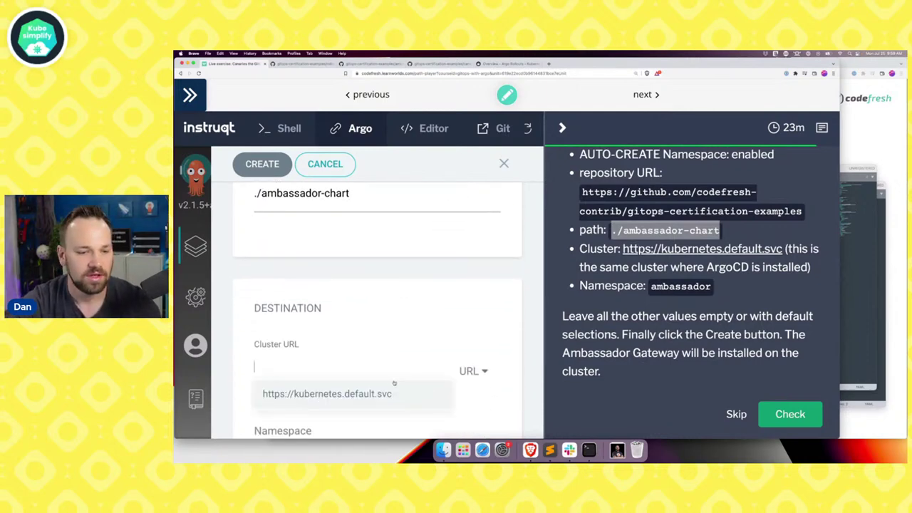
click(363, 392)
scroll(353, 390, down, 2)
click(309, 365)
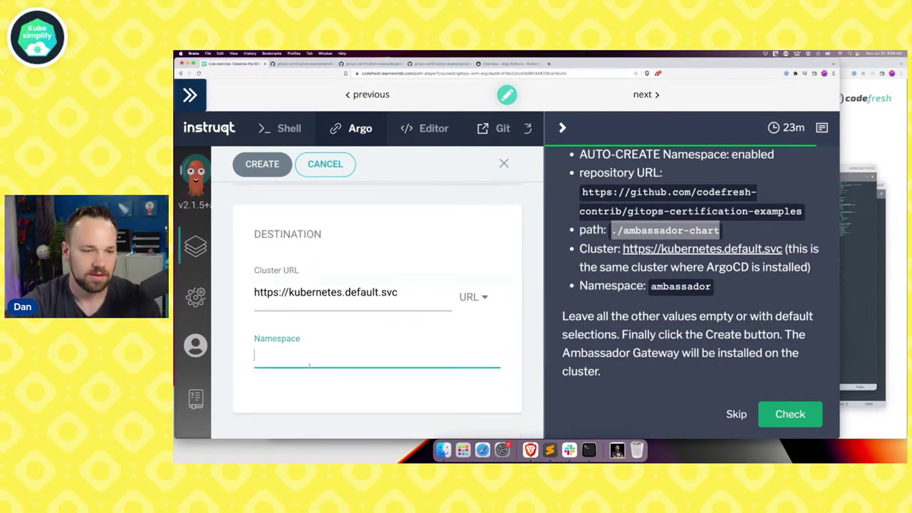
text(ambassador)
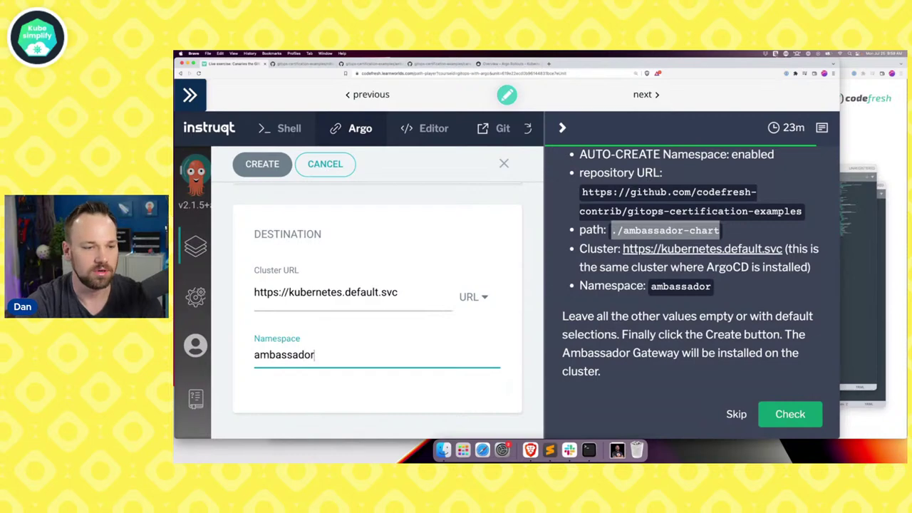
scroll(275, 364, up, 10)
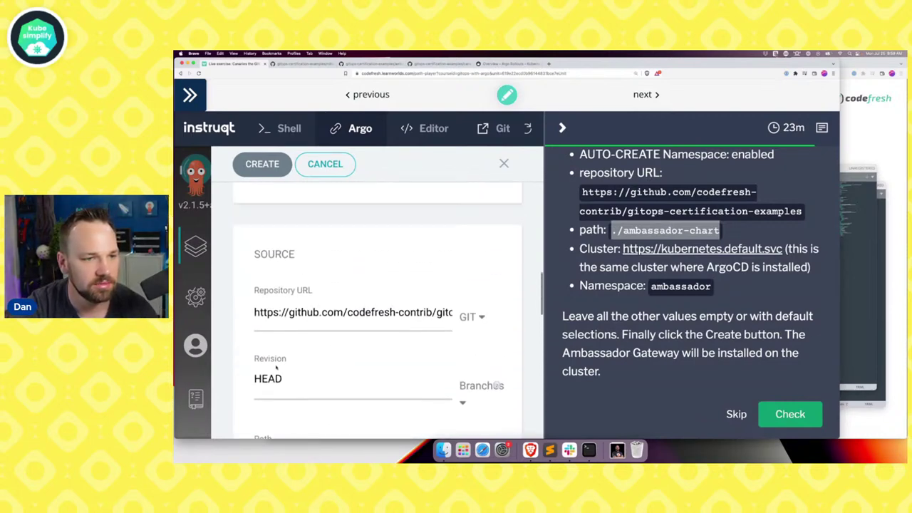
scroll(277, 368, up, 3)
click(262, 164)
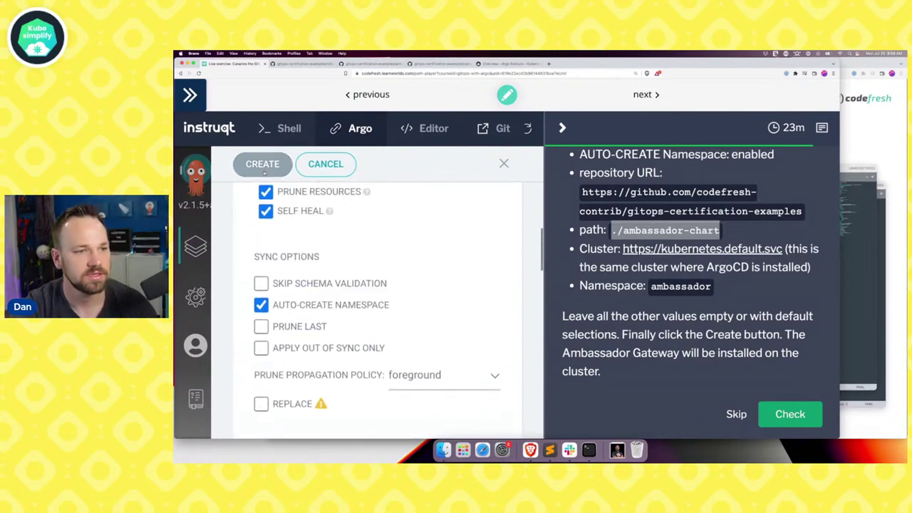
Read the remaining gateway instructions, submit the challenge for checking, and reduce the page zoom to show the Argo CD applications in full
scroll(776, 377, down, 5)
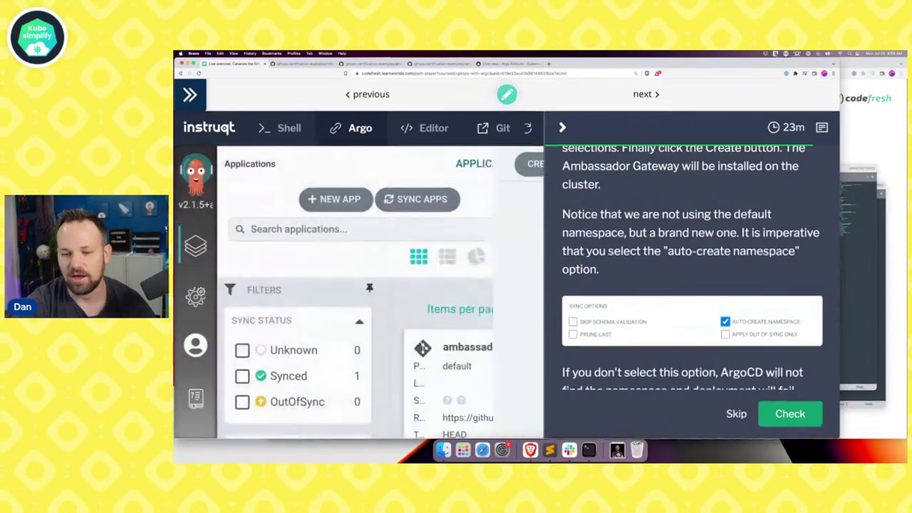
scroll(776, 376, down, 8)
click(790, 414)
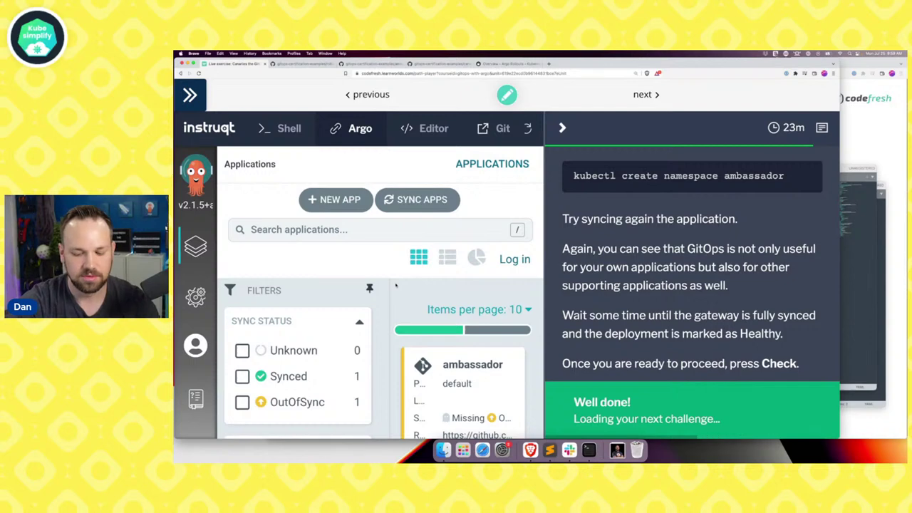
key(super+minus)
key(super+minus)
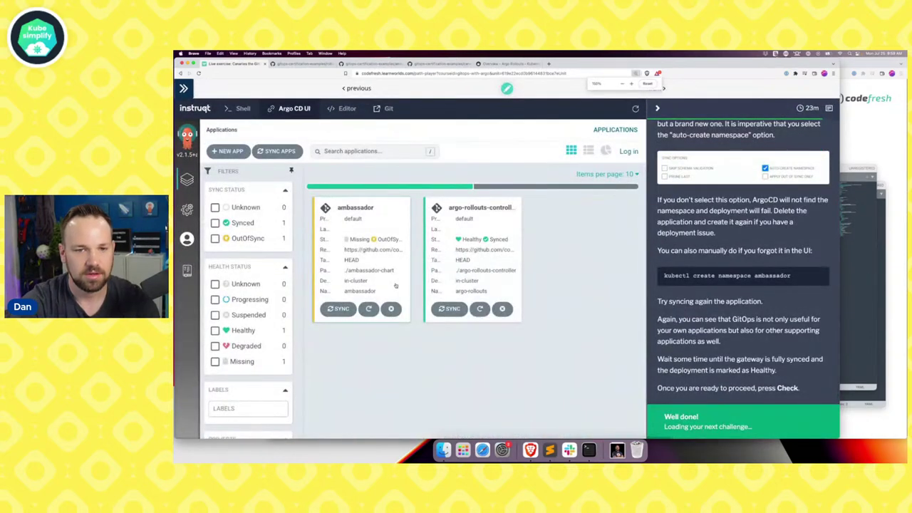
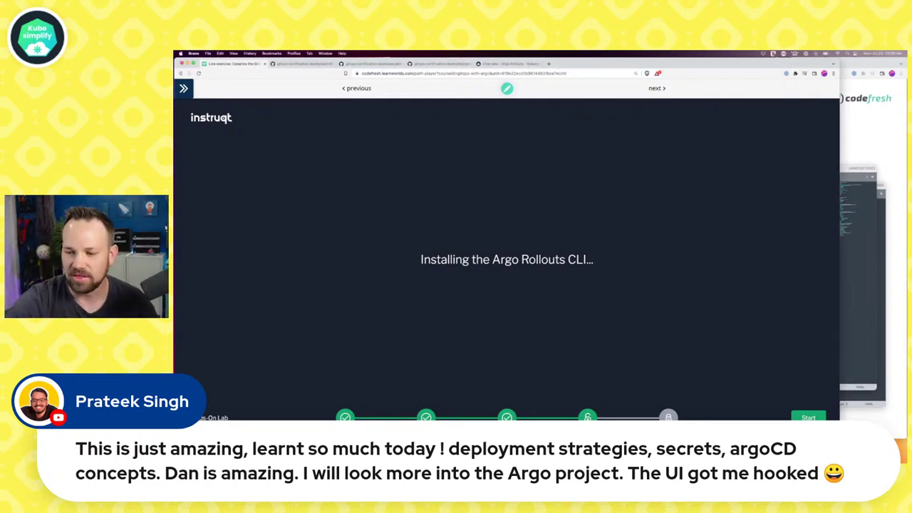
Start the Argo Rollouts CLI challenge and enlarge the page to read its instructions for the first deployment
click(811, 418)
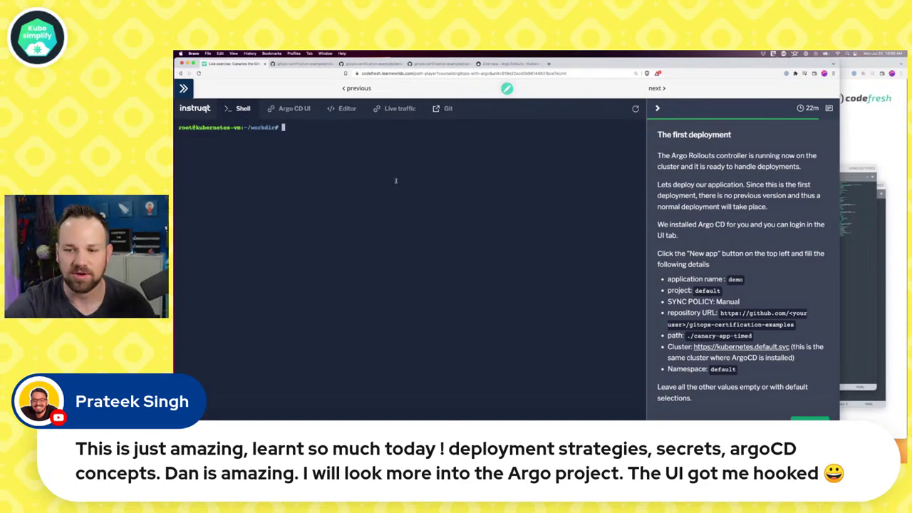
key(super+equal)
key(super+equal)
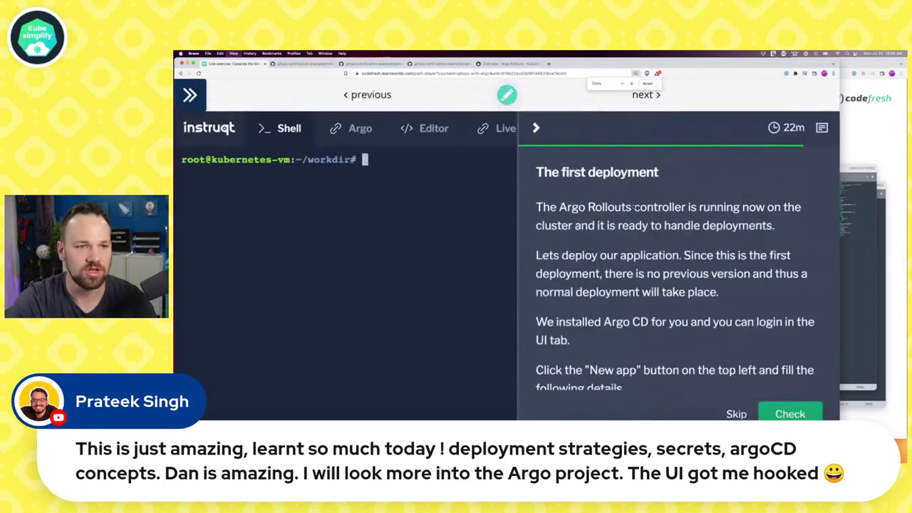
scroll(715, 221, down, 5)
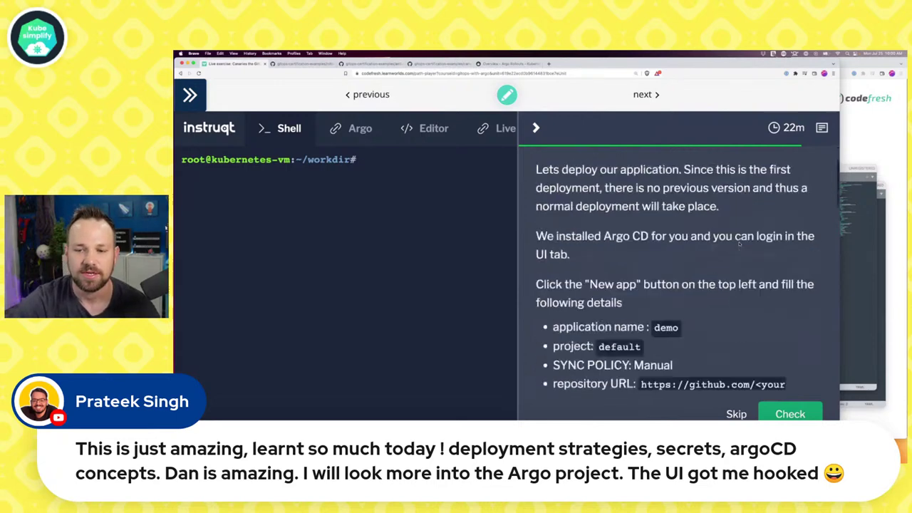
Start a new application in Argo CD named demo and assign it to the default project
click(357, 128)
click(343, 200)
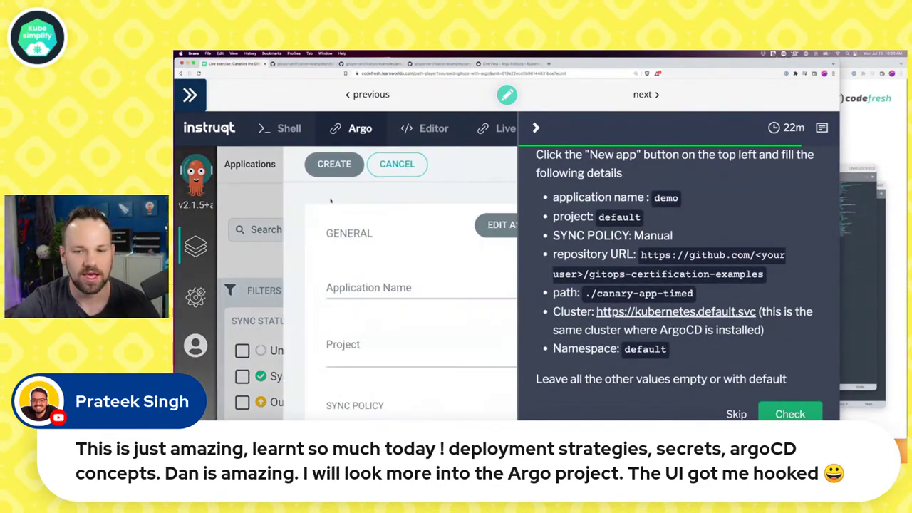
click(331, 295)
text(demo)
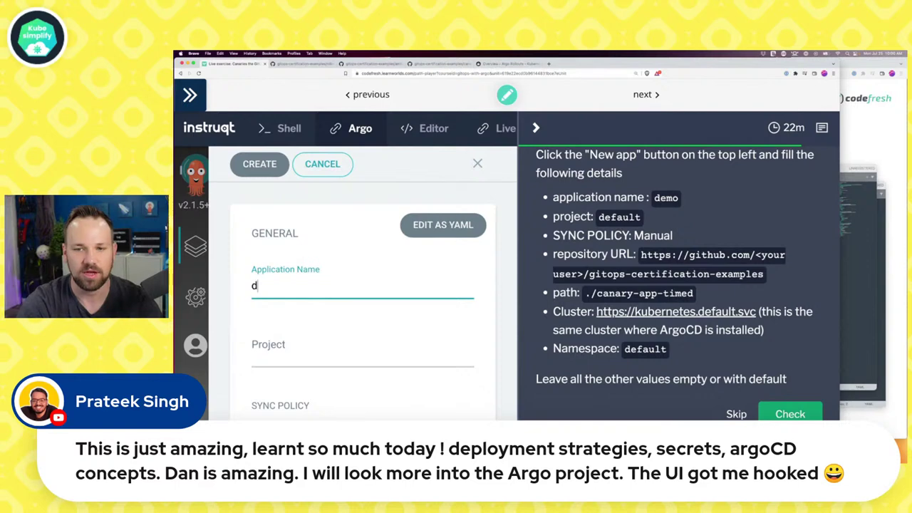
key(Tab)
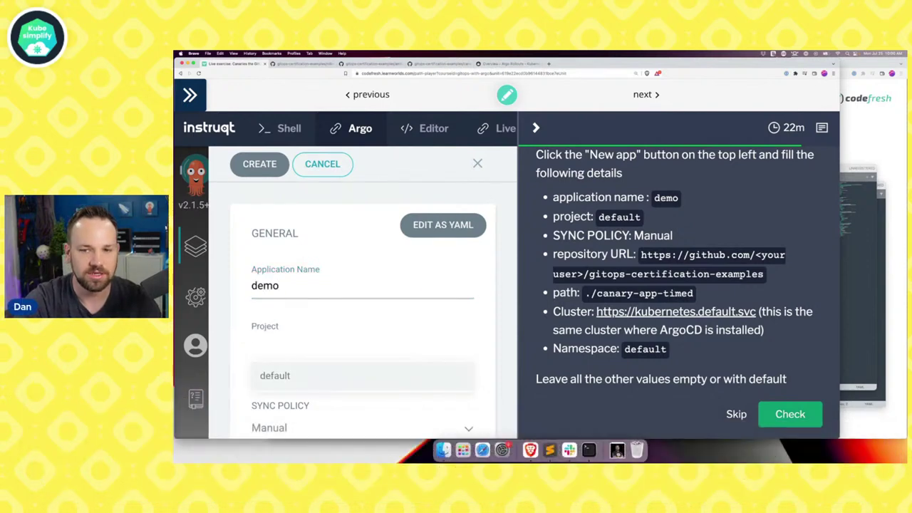
key(Down)
key(Return)
Open the existing personal fork of codefresh-contrib/gitops-certification-examples on GitHub, copy its URL, and return to the lab's application form
scroll(320, 338, down, 5)
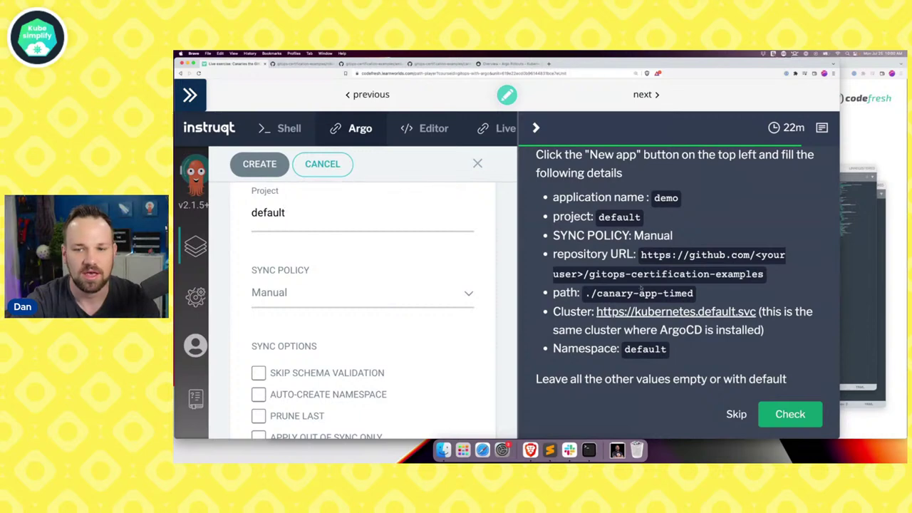
drag(642, 254, 764, 275)
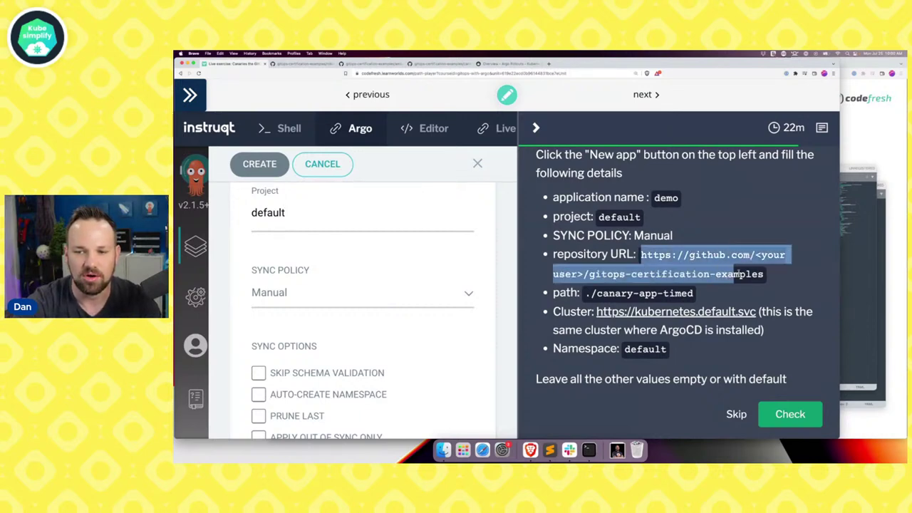
double_click(775, 255)
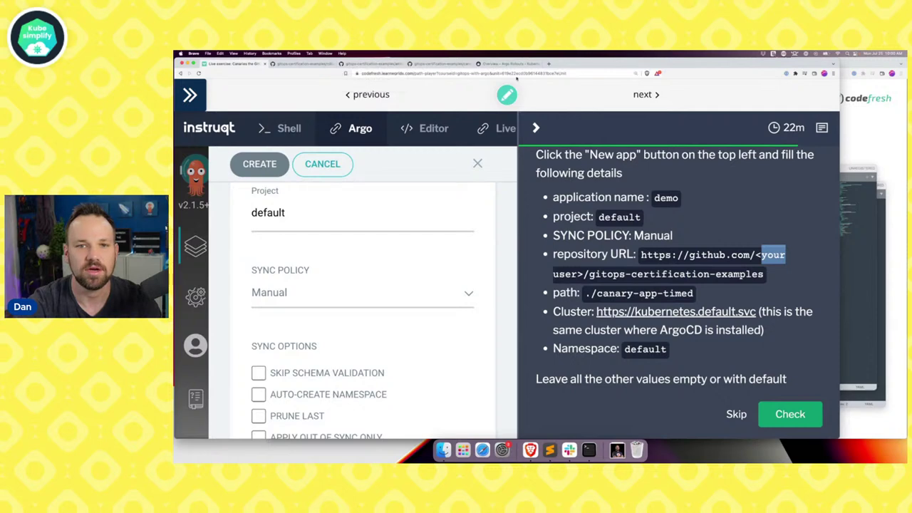
click(303, 63)
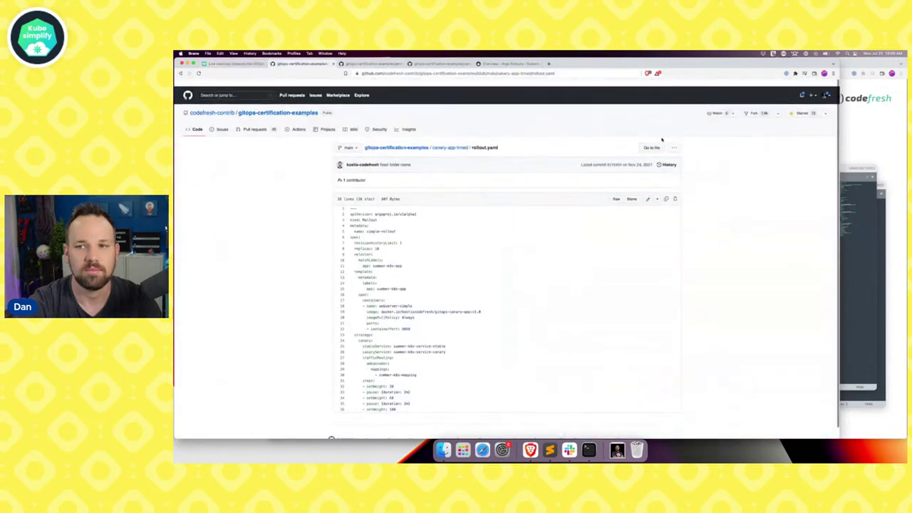
click(777, 106)
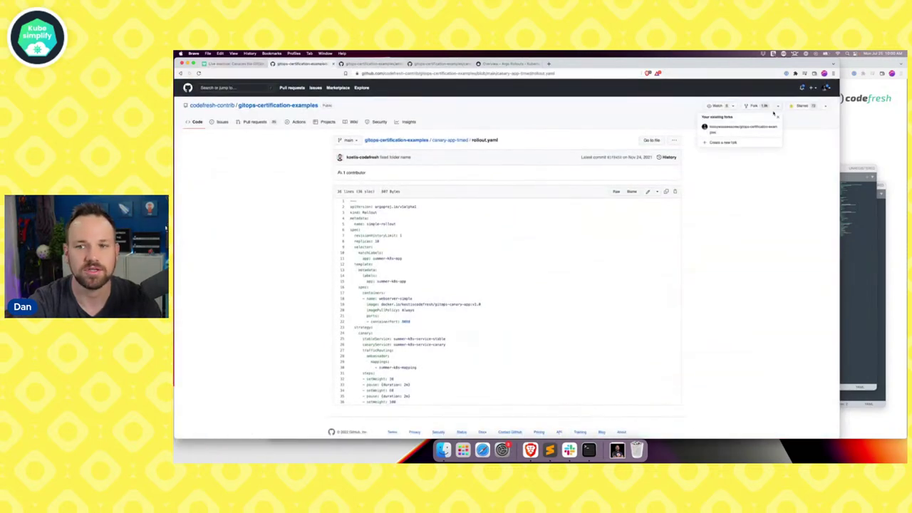
click(729, 129)
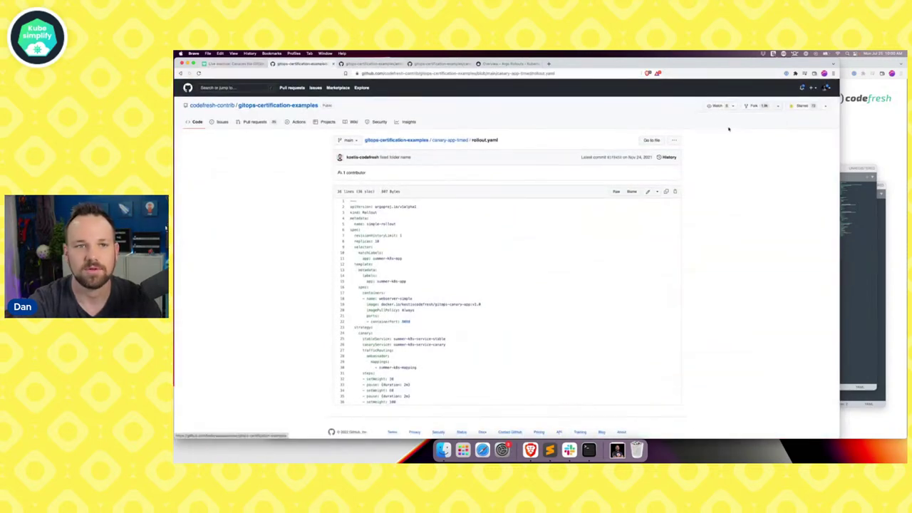
click(411, 74)
click(234, 65)
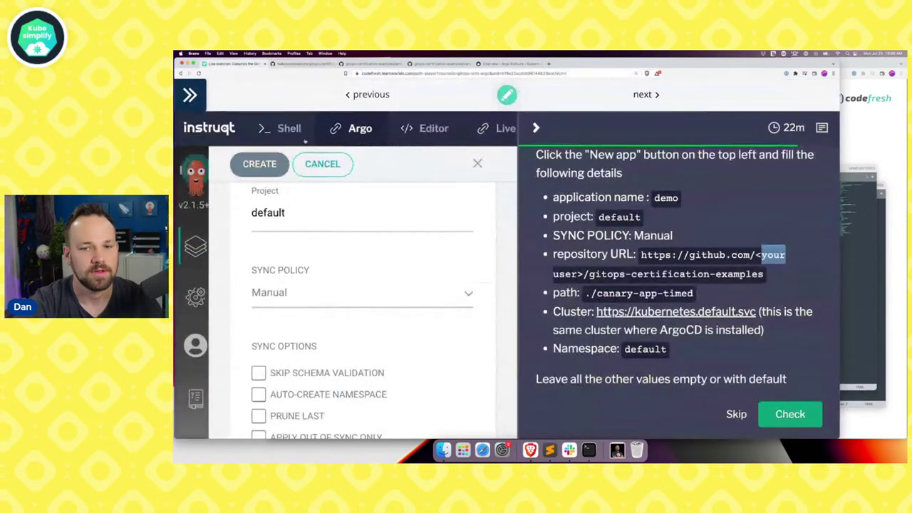
Enable Auto-Create Namespace in the demo application's sync options, keeping the sync policy on Manual
scroll(303, 320, down, 2)
scroll(302, 320, down, 2)
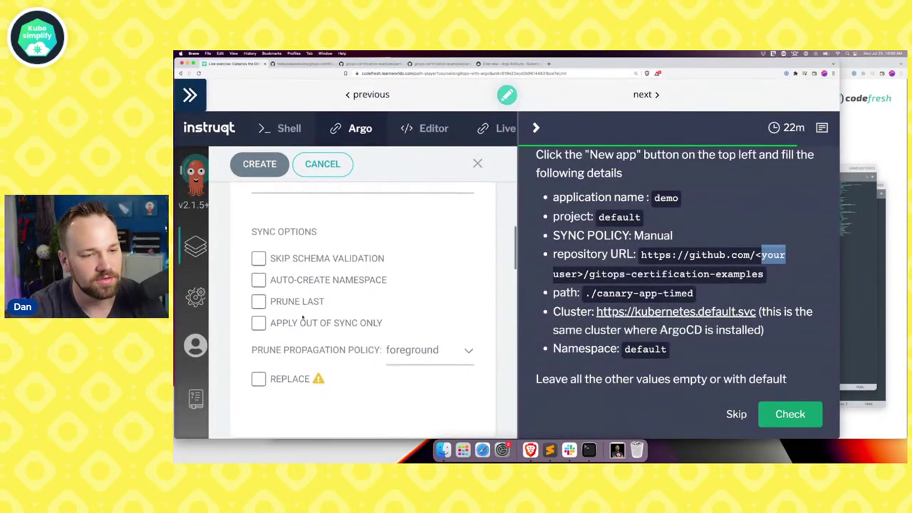
click(258, 265)
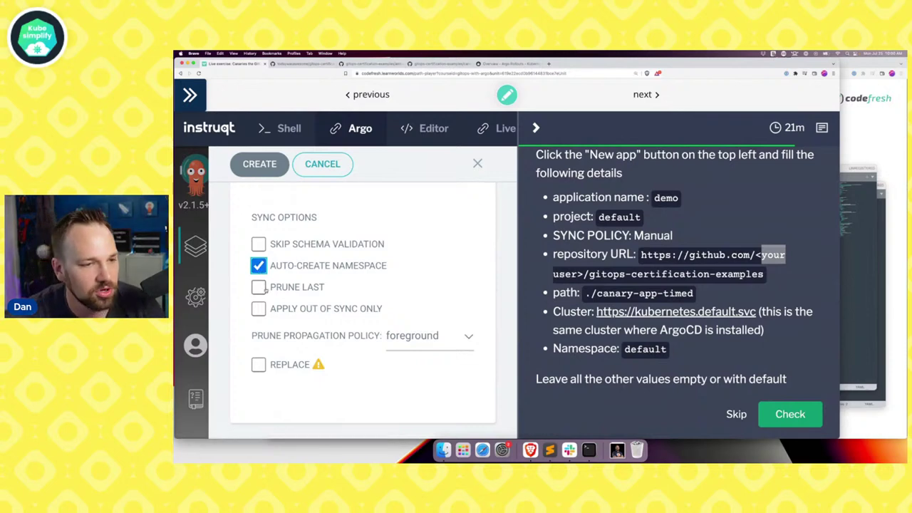
scroll(261, 278, up, 3)
Set the demo application's source repository to the copied URL of the gitops-certification-examples fork and its path to ./canary-app-timed
scroll(266, 288, down, 5)
scroll(265, 287, down, 1)
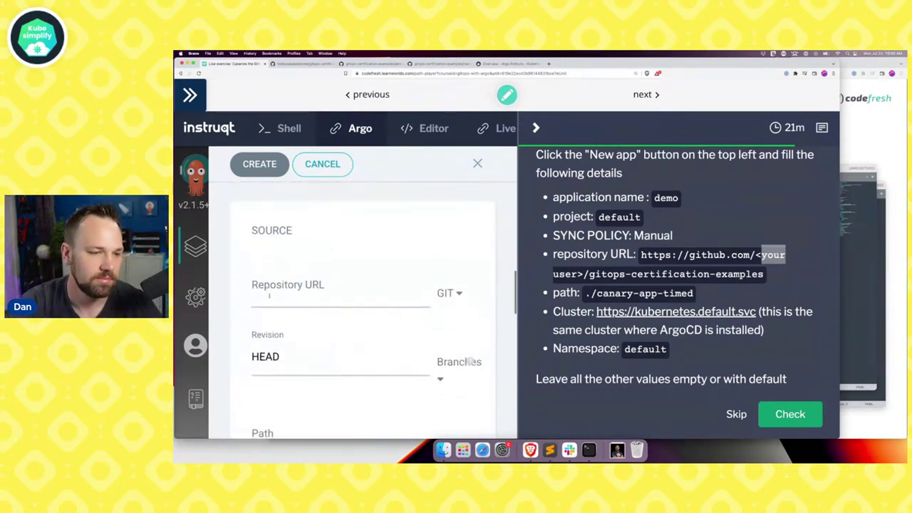
click(272, 305)
key(super+v)
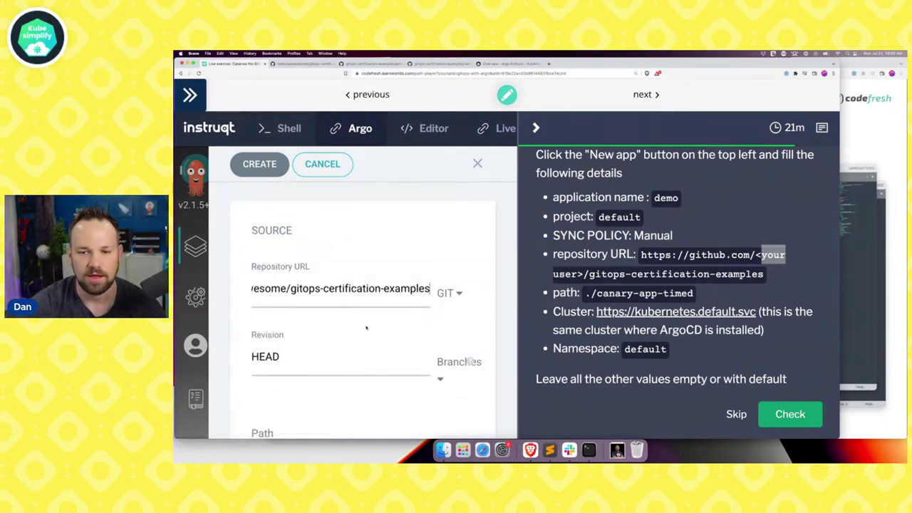
scroll(365, 328, down, 1)
click(281, 384)
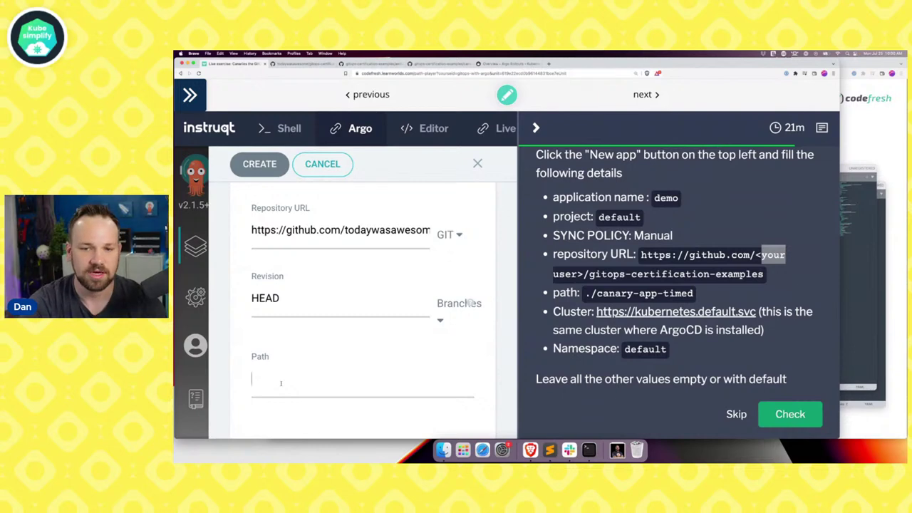
text(./canar)
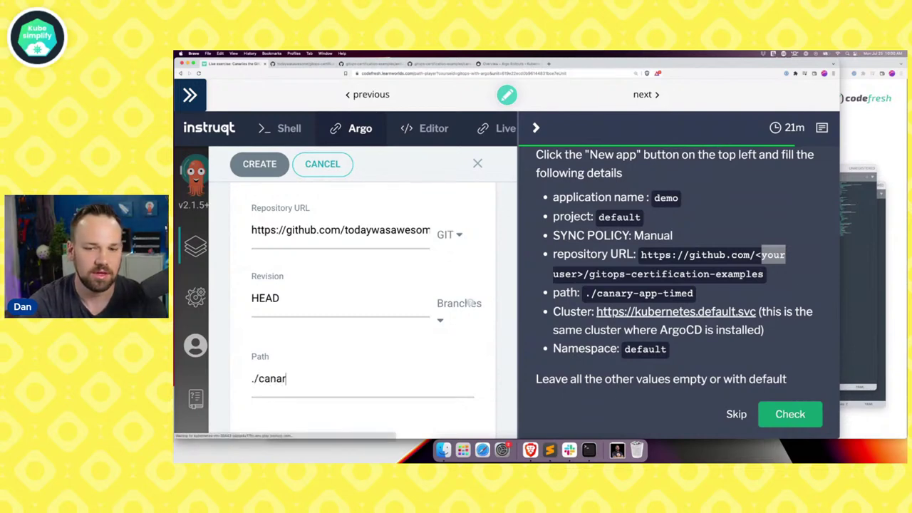
text(y-app-times)
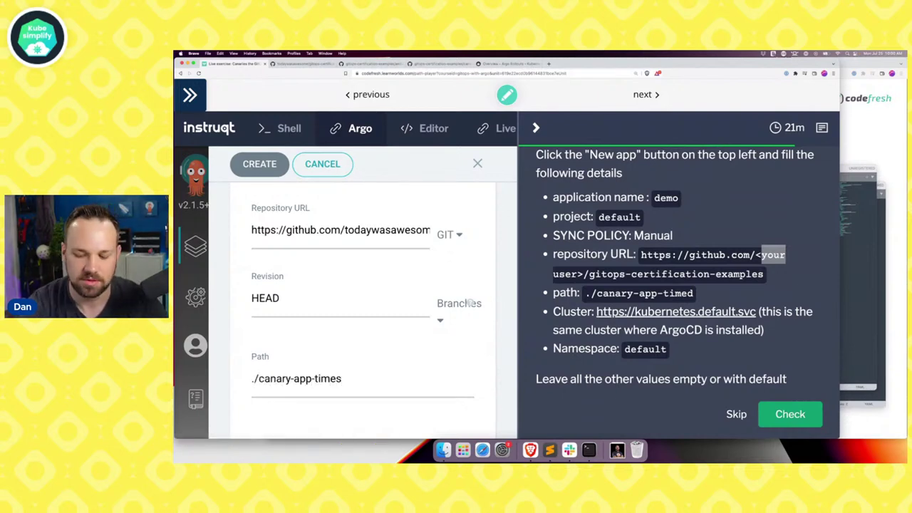
key(BackSpace)
text(d)
scroll(287, 375, up, 1)
scroll(287, 375, down, 5)
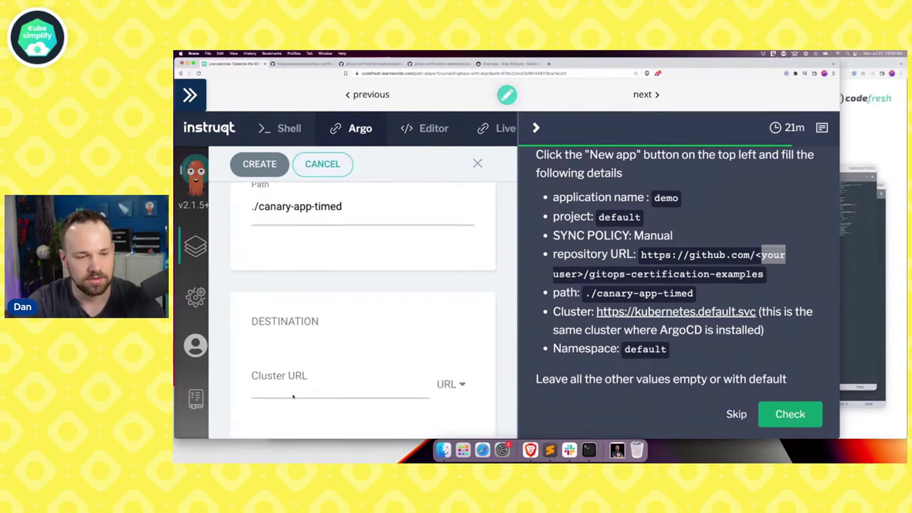
click(290, 388)
click(299, 407)
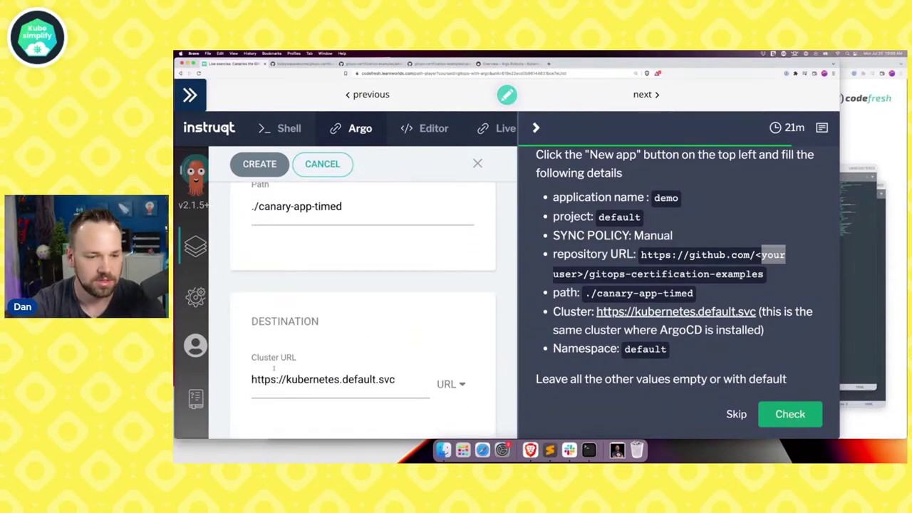
scroll(285, 320, down, 4)
click(283, 316)
text(default)
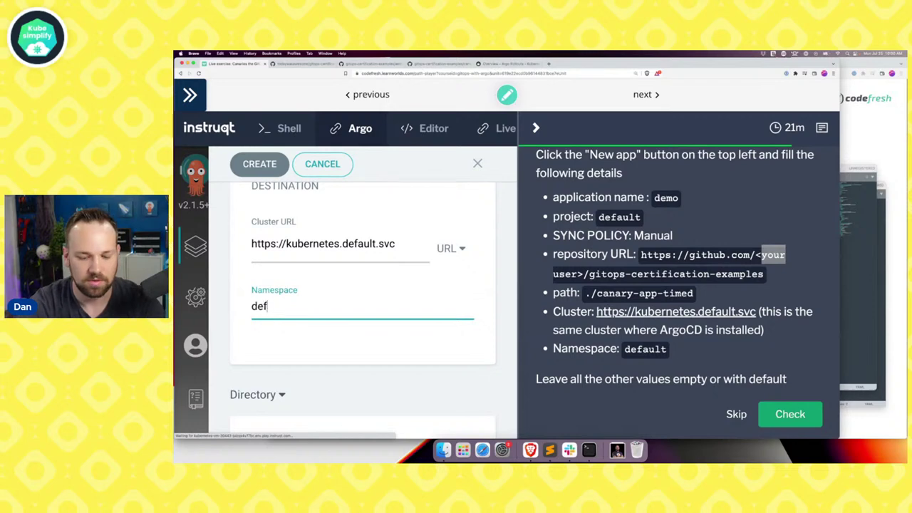
click(296, 354)
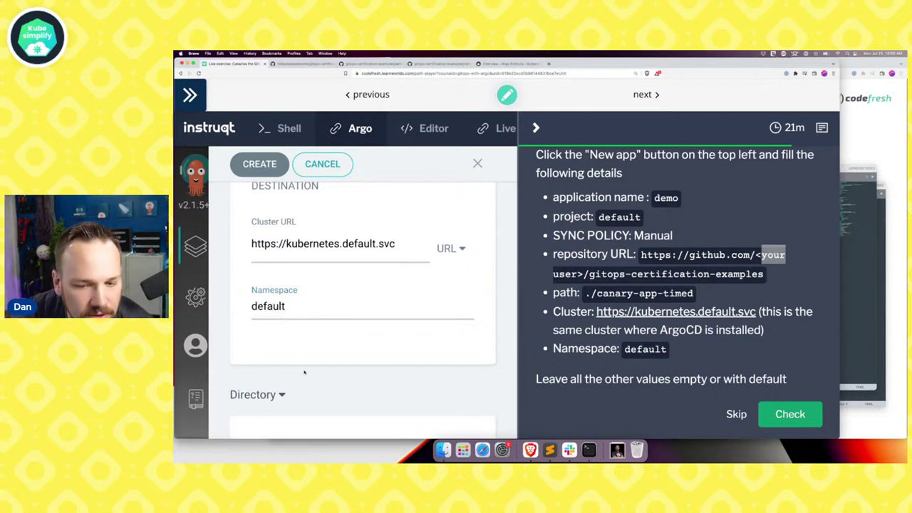
Create the demo application with the entered settings and display the full application list beside the lab instructions
scroll(305, 372, down, 2)
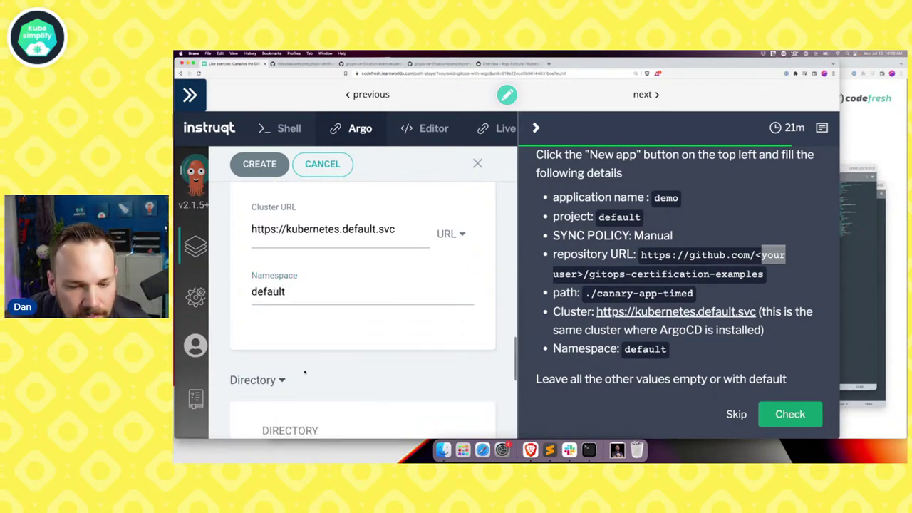
click(260, 164)
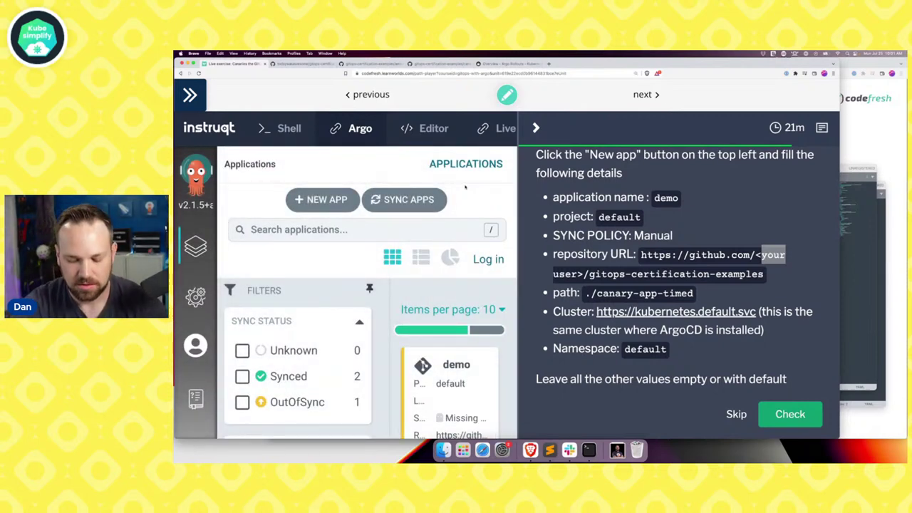
key(super+minus)
key(super+minus)
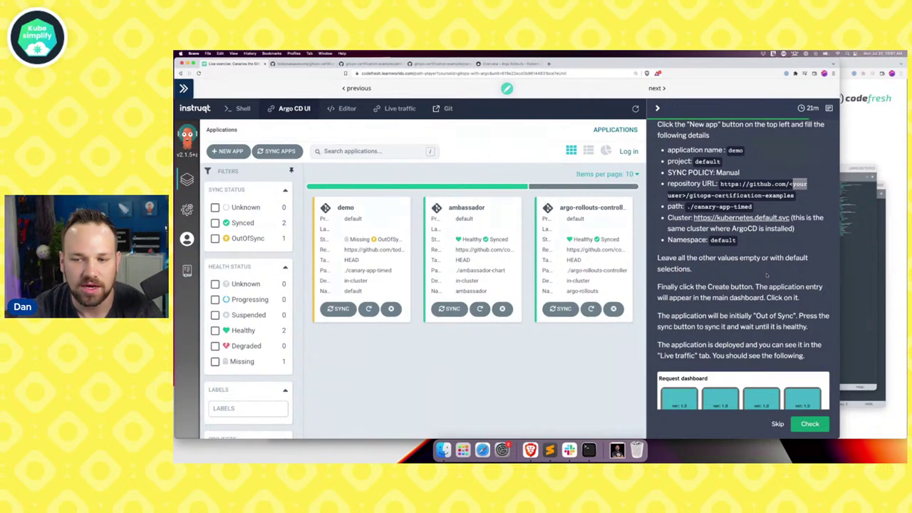
Synchronize all resources of the demo application from revision HEAD and open its resource tree
click(396, 117)
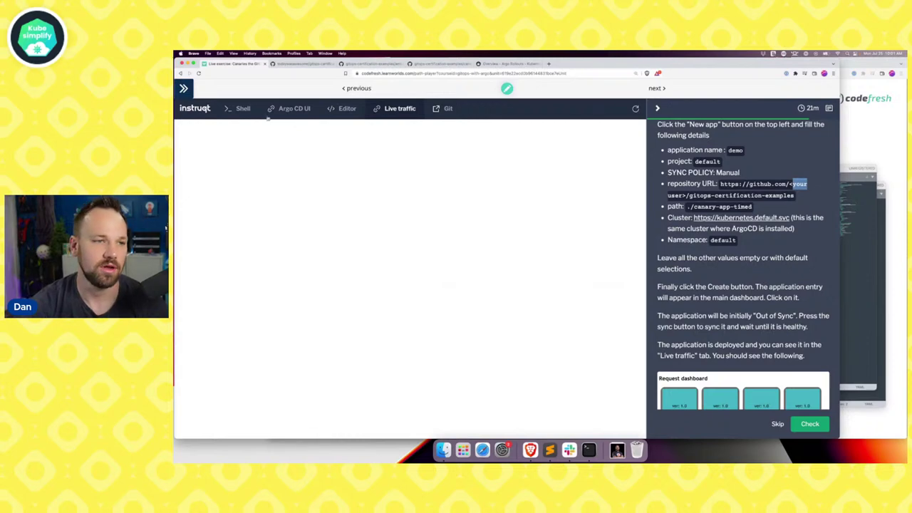
click(241, 111)
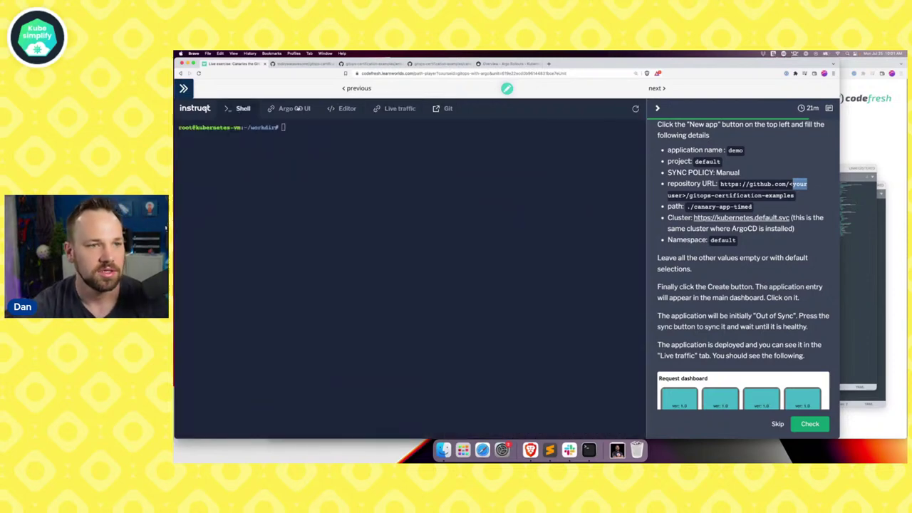
click(298, 108)
click(339, 309)
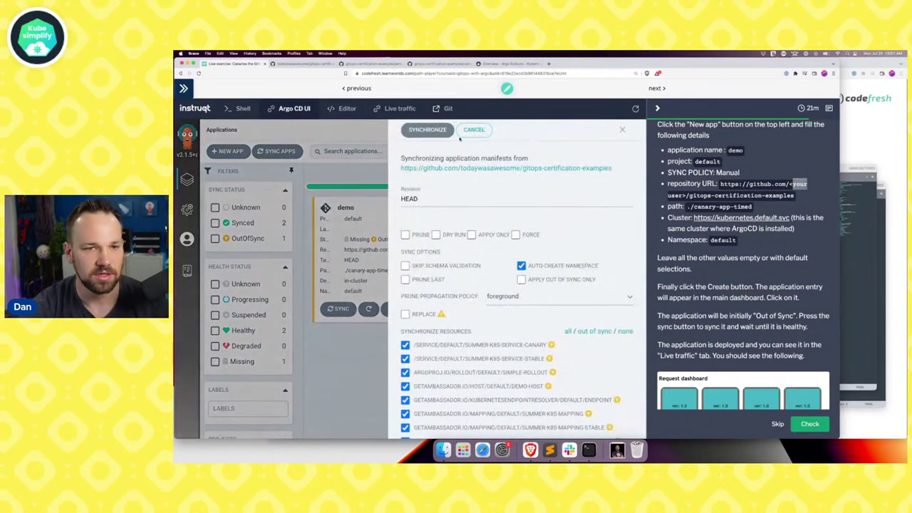
click(476, 131)
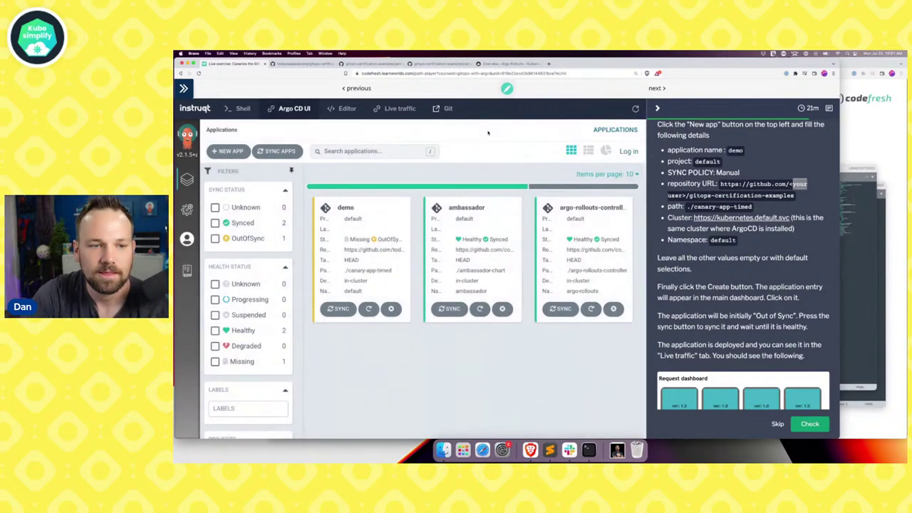
click(389, 214)
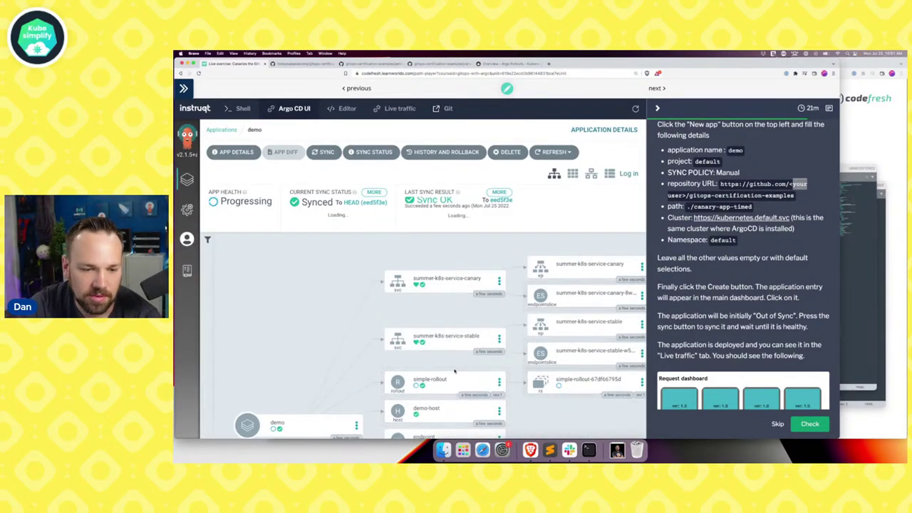
scroll(472, 387, down, 2)
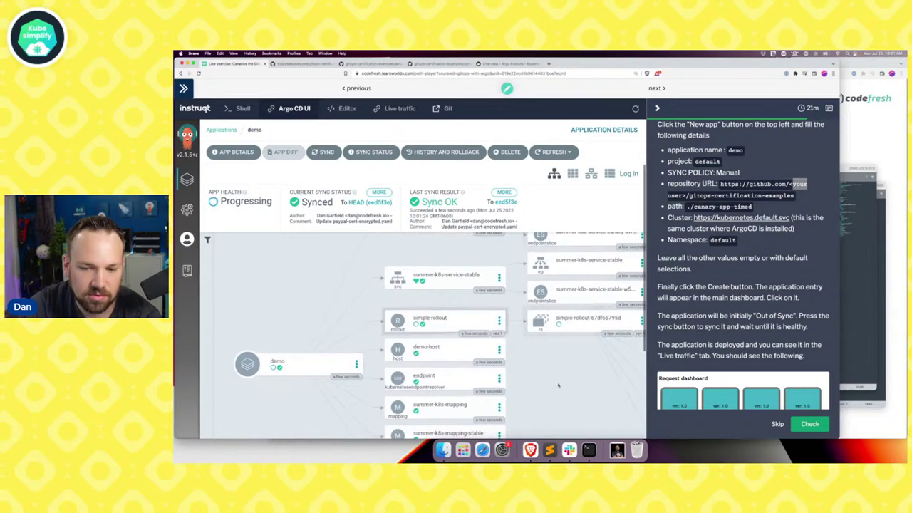
Check the demo application's live traffic dashboard, reloading it and reviewing the simple-rollout pods in Argo CD
click(394, 108)
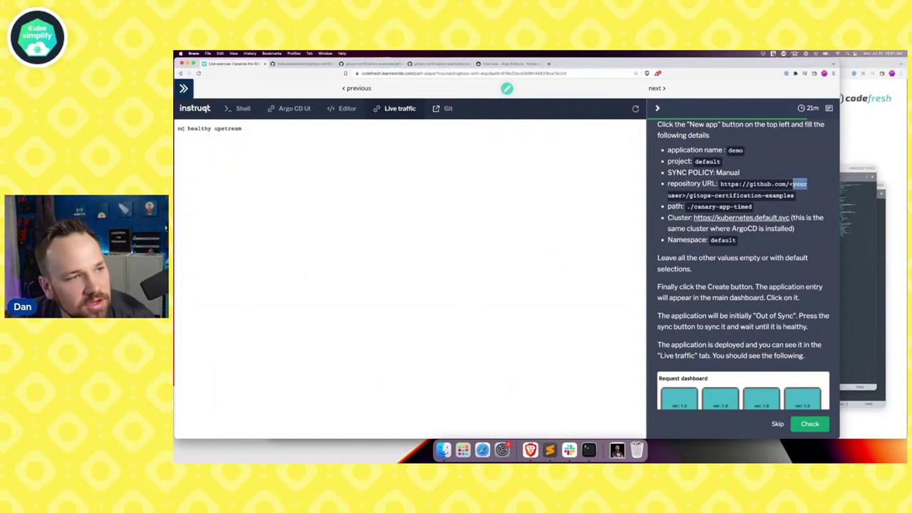
drag(181, 129, 279, 131)
click(300, 128)
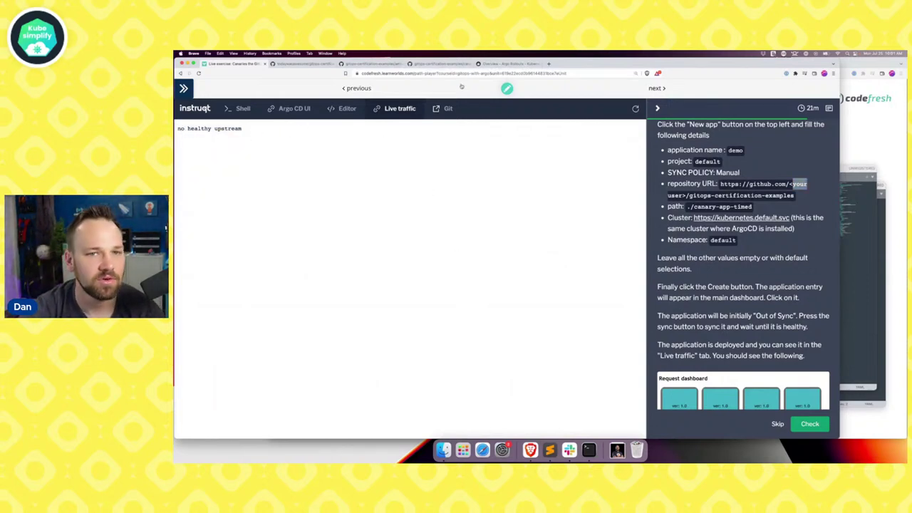
click(635, 110)
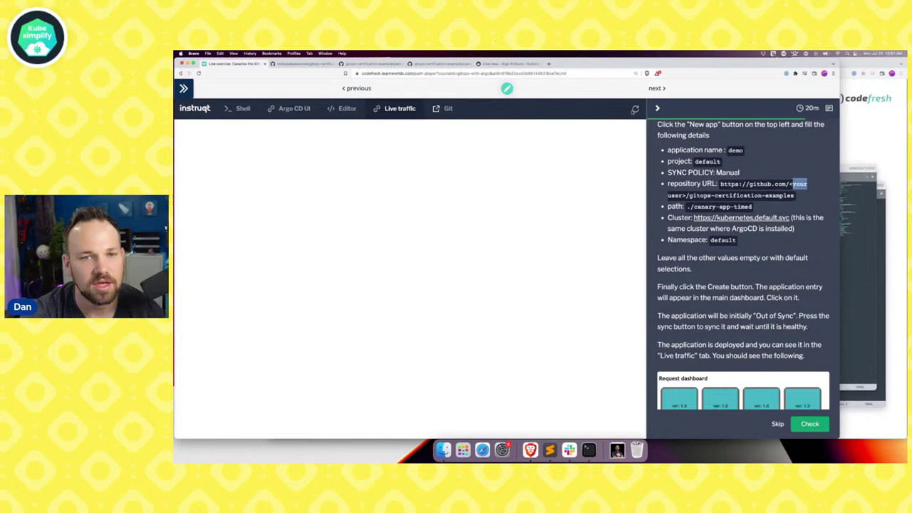
click(293, 110)
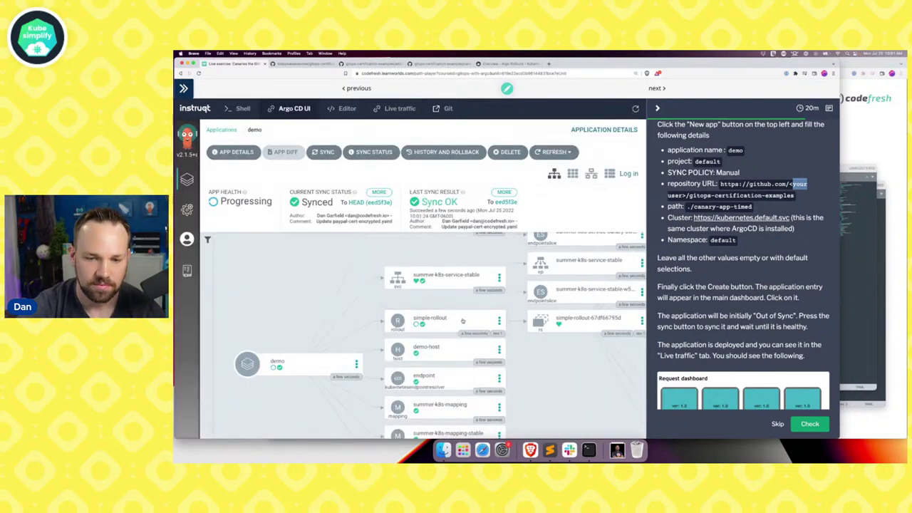
scroll(428, 335, down, 4)
scroll(427, 335, right, 4)
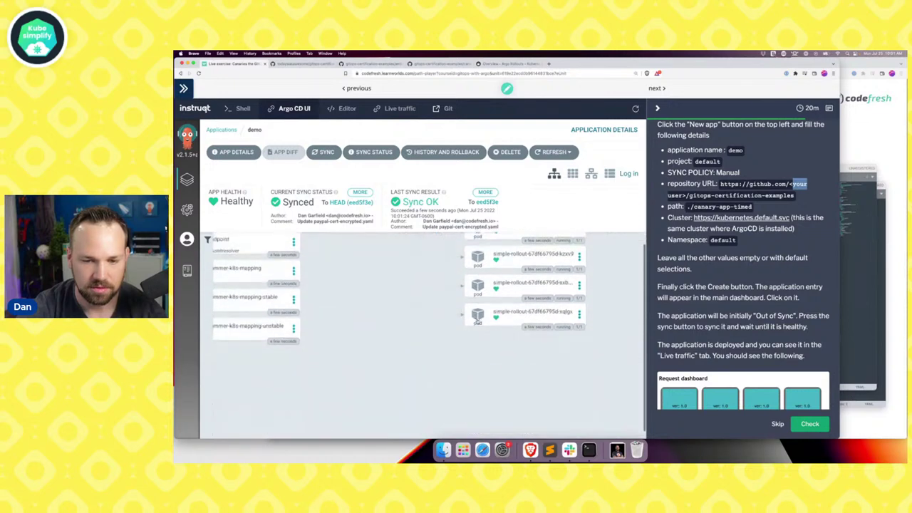
click(390, 110)
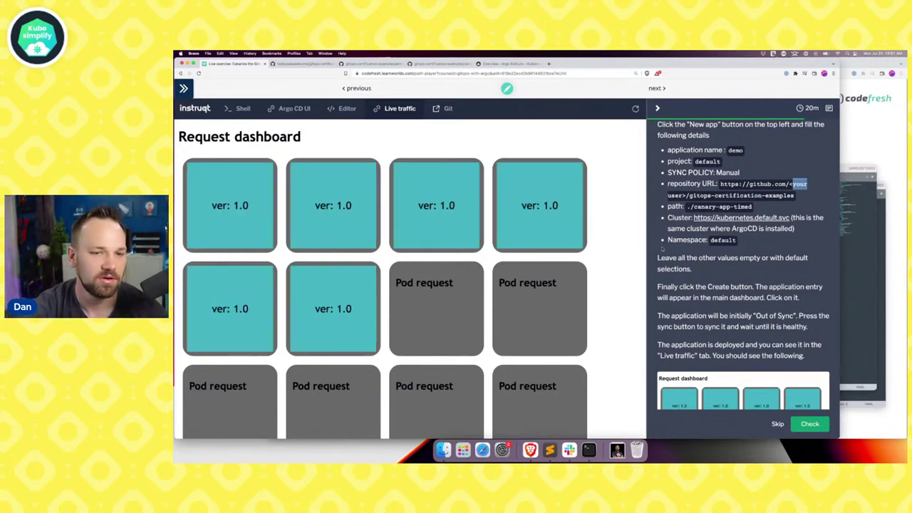
Read the remaining exercise instructions, submit the exercise for checking and start the following challenge
scroll(695, 268, down, 2)
scroll(695, 268, down, 8)
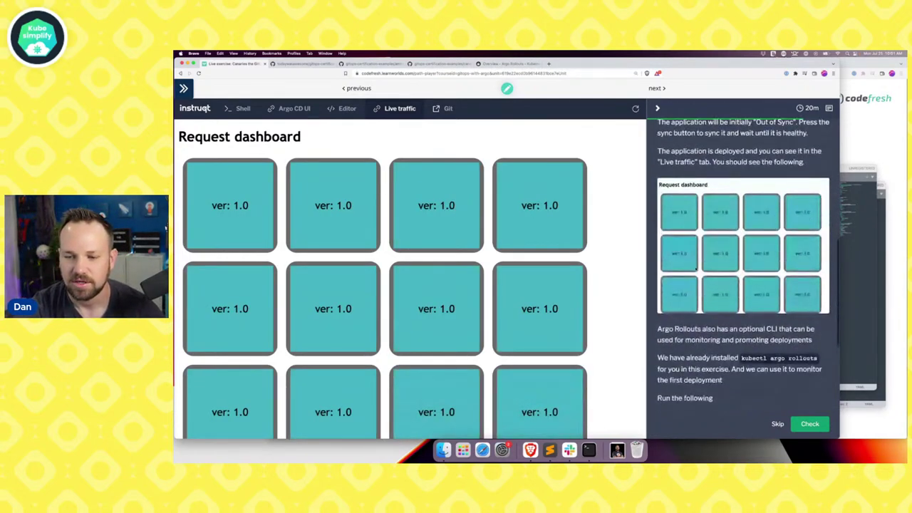
scroll(695, 264, down, 4)
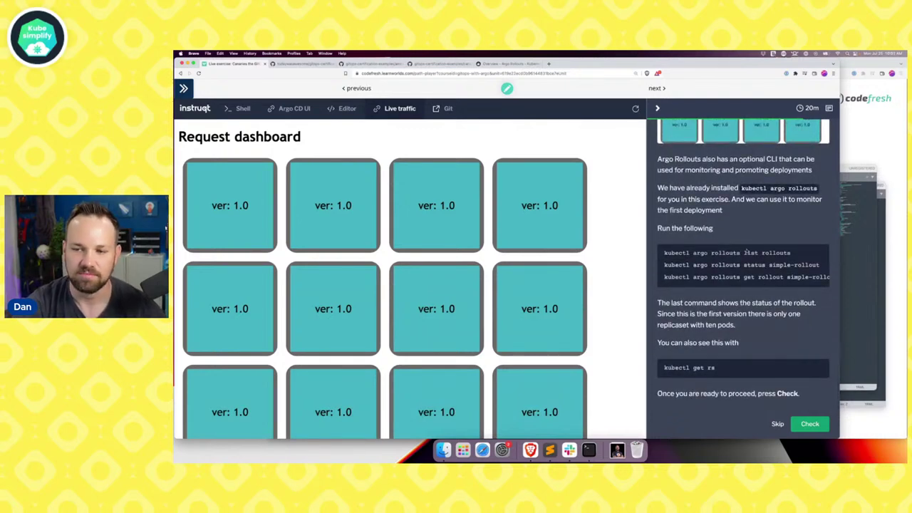
click(806, 425)
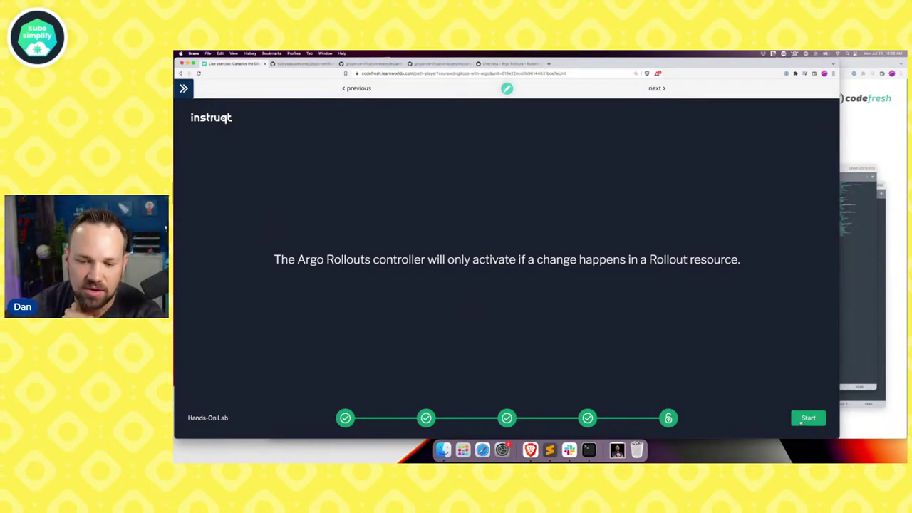
click(801, 422)
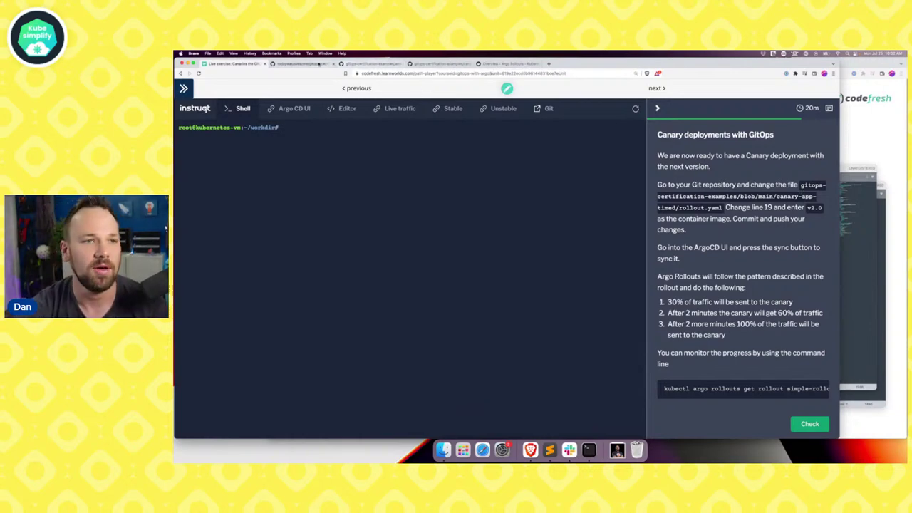
Edit canary-app-timed/rollout.yaml in the GitHub fork, changing the container image tag on line 19 to v2.0
click(314, 64)
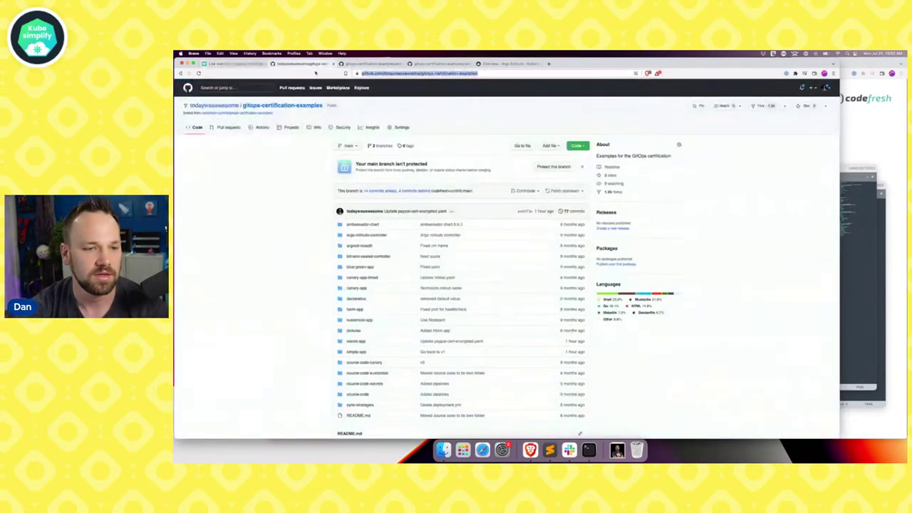
click(369, 279)
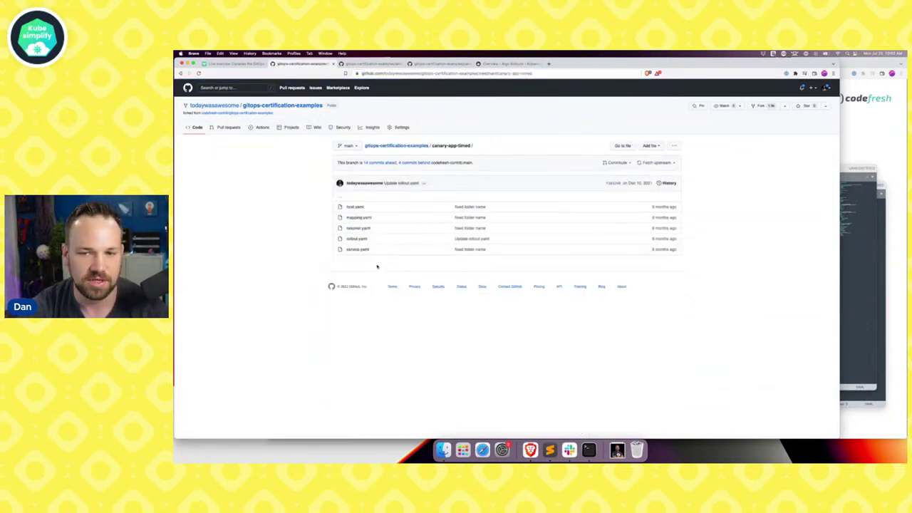
click(233, 63)
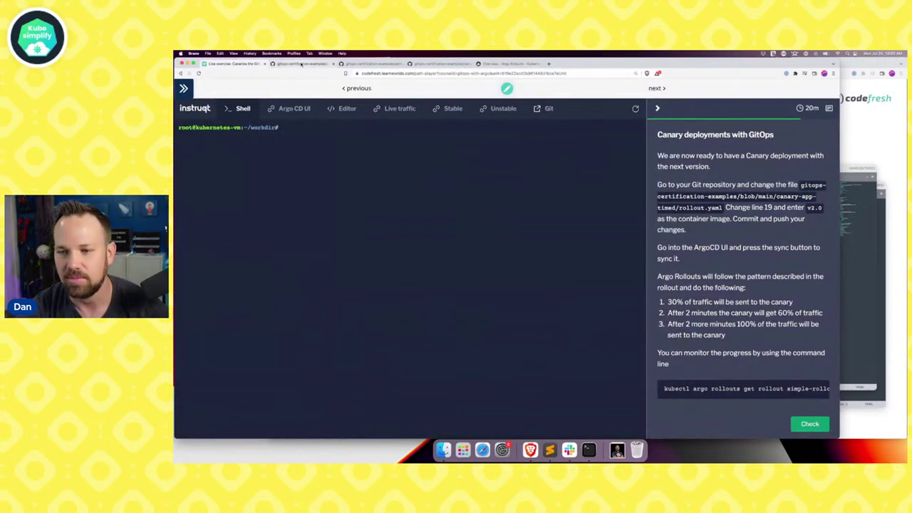
click(300, 64)
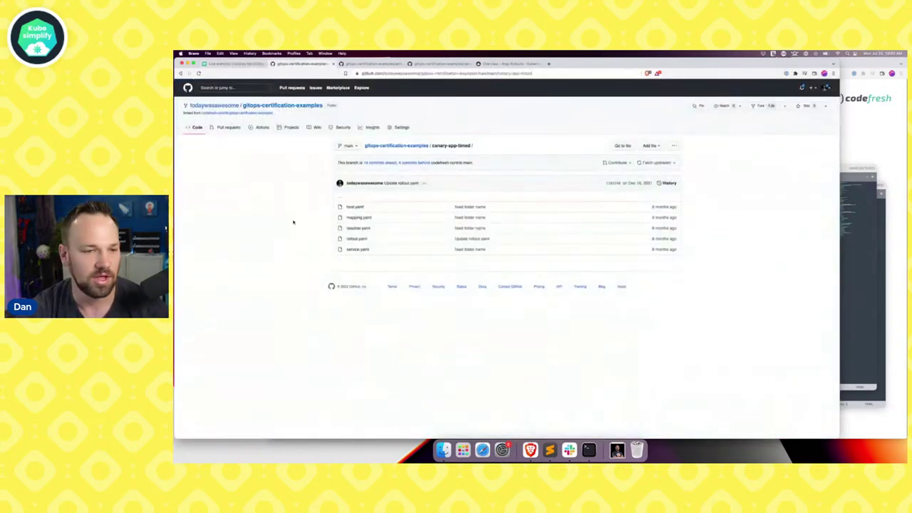
click(355, 237)
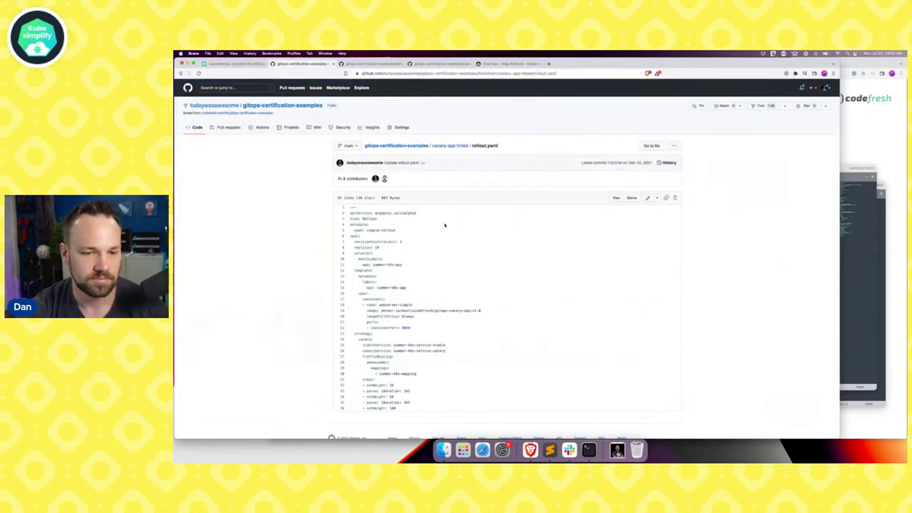
click(648, 199)
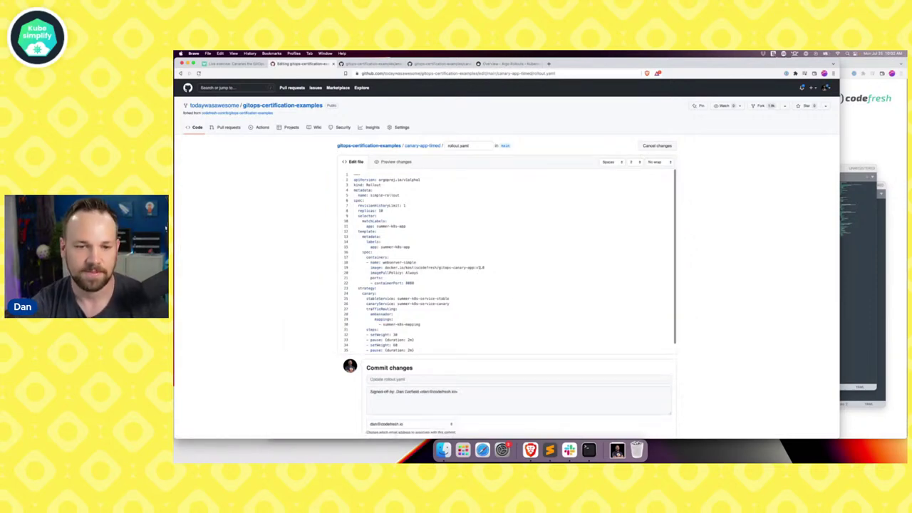
Commit the rollout.yaml change directly to the main branch with the message "switch to v2"
scroll(341, 373, down, 3)
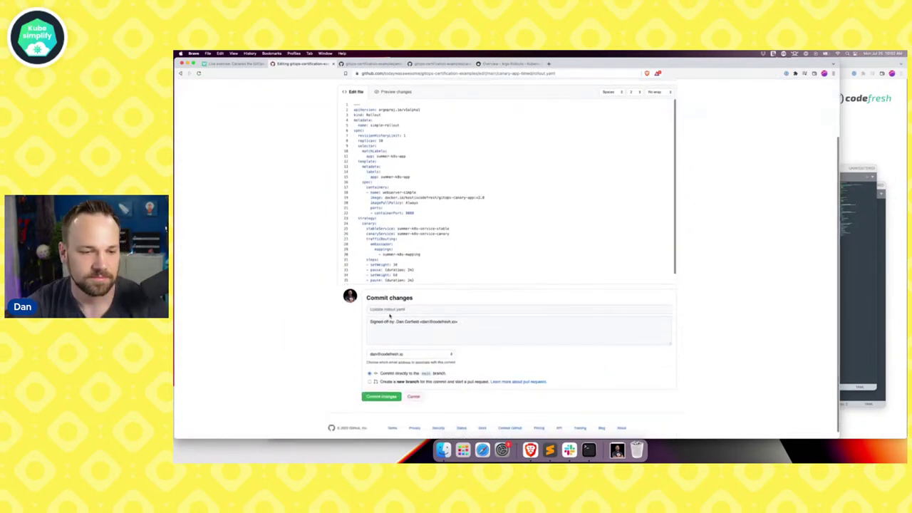
text(switch to)
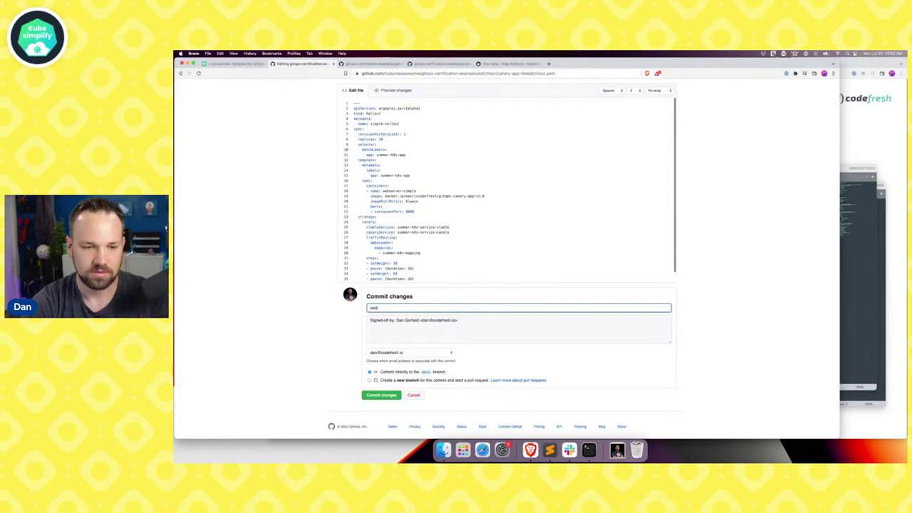
key(BackSpace)
key(BackSpace)
key(BackSpace)
key(BackSpace)
key(BackSpace)
key(BackSpace)
key(BackSpace)
key(BackSpace)
text(wit)
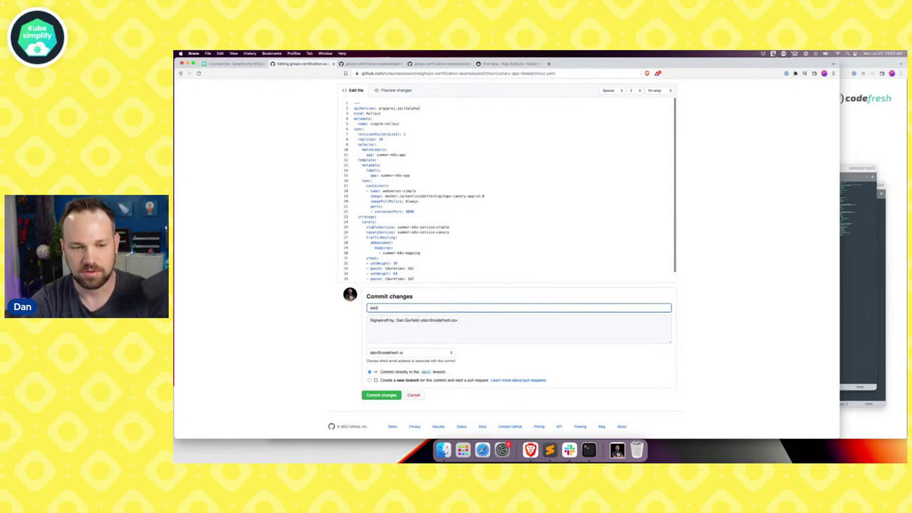
text(ch to v2)
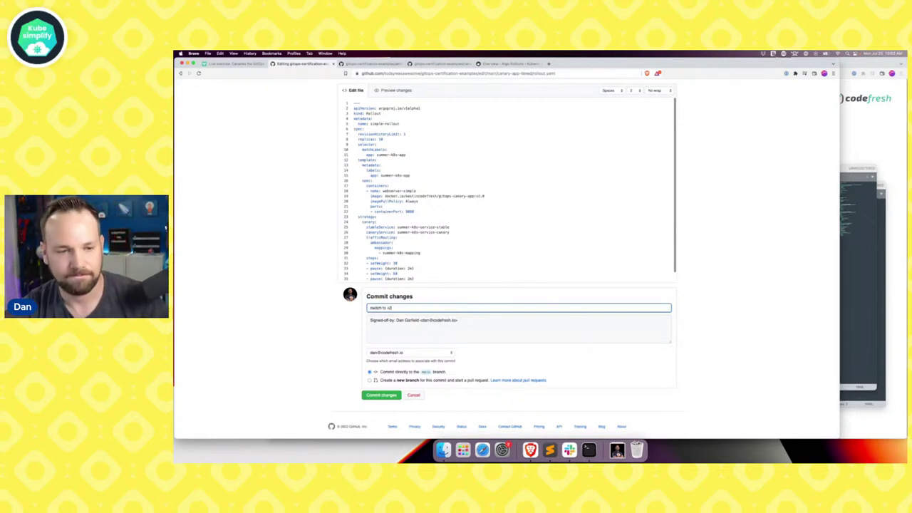
click(380, 396)
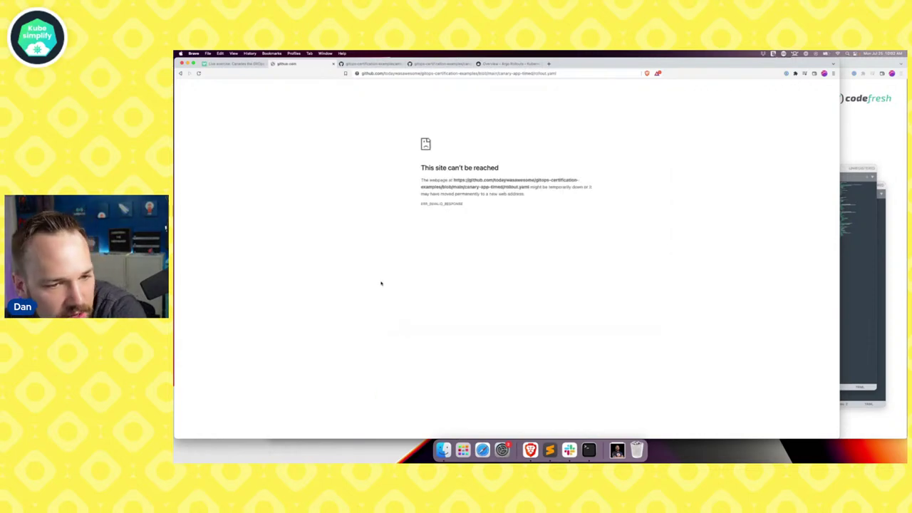
Back in the lab, copy the rollout monitoring command and check the demo application's sync status in Argo CD
click(235, 64)
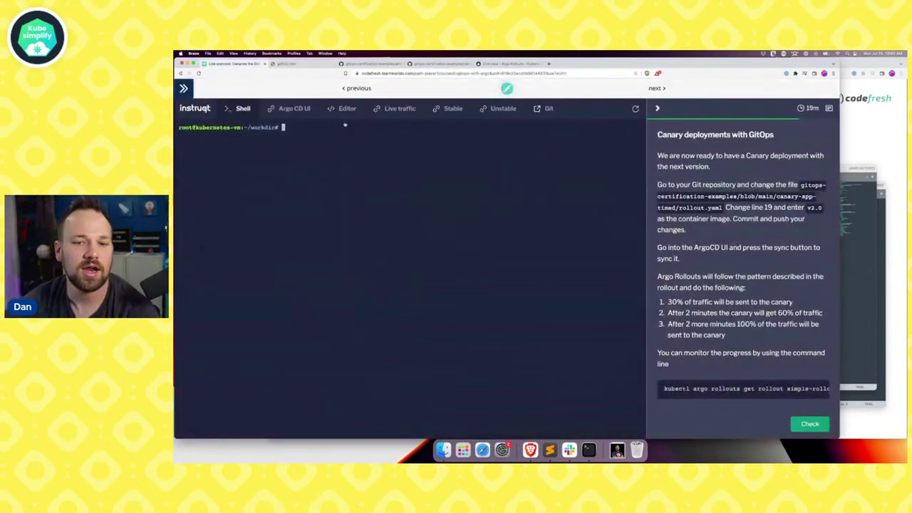
double_click(676, 389)
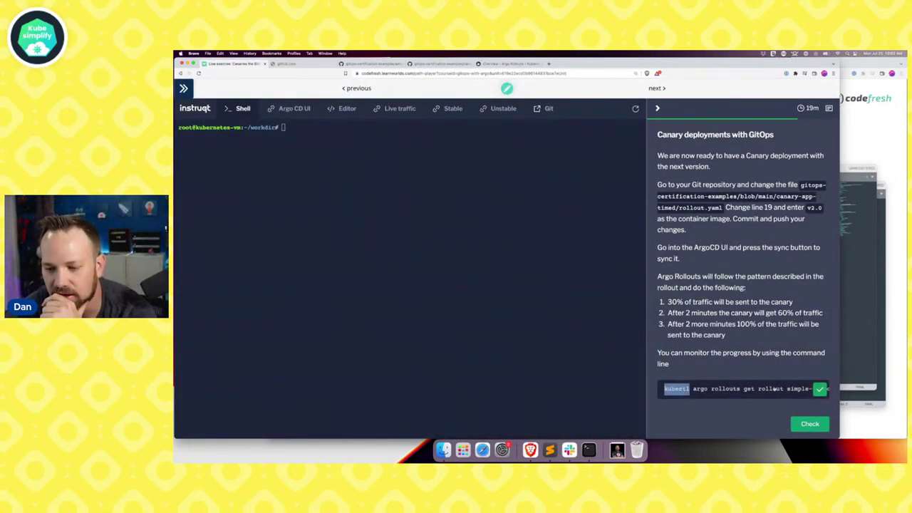
click(288, 113)
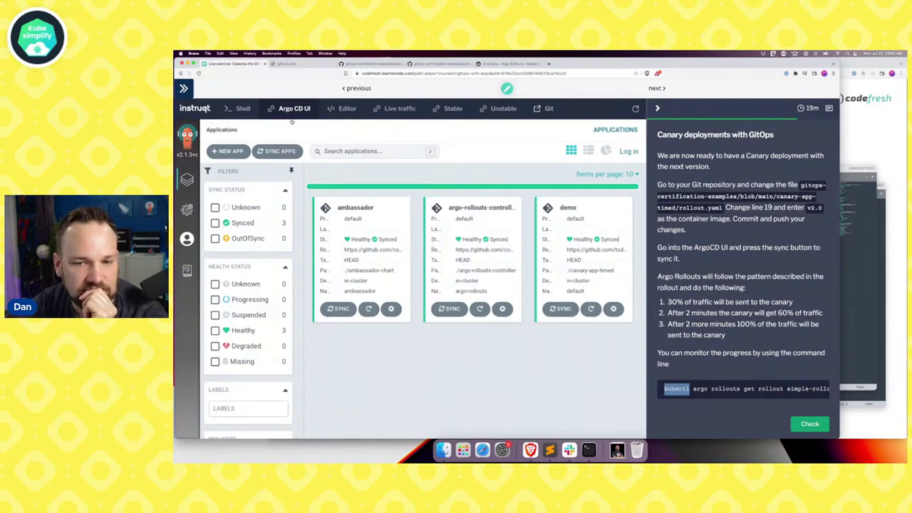
click(571, 206)
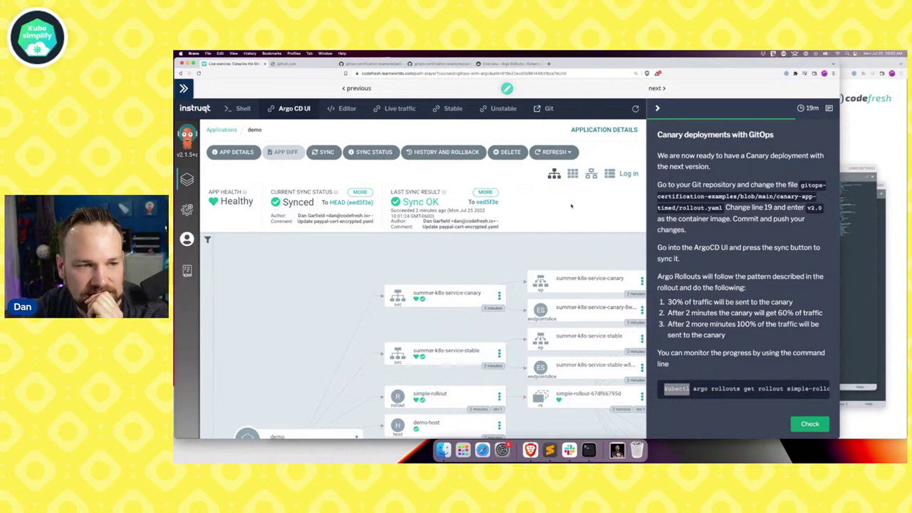
click(221, 130)
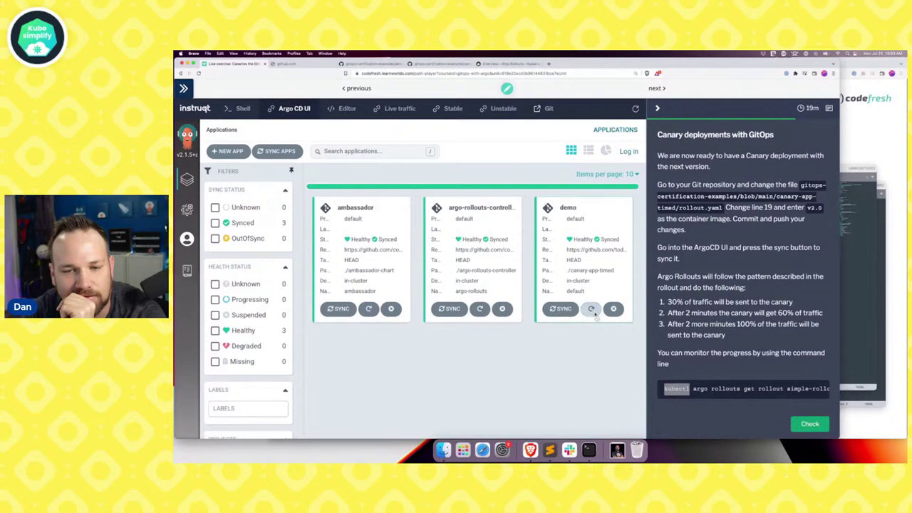
Refresh the demo application in Argo CD and run "kubectl argo rollouts get rollout simple-rollout --watch" in the lab shell
click(595, 315)
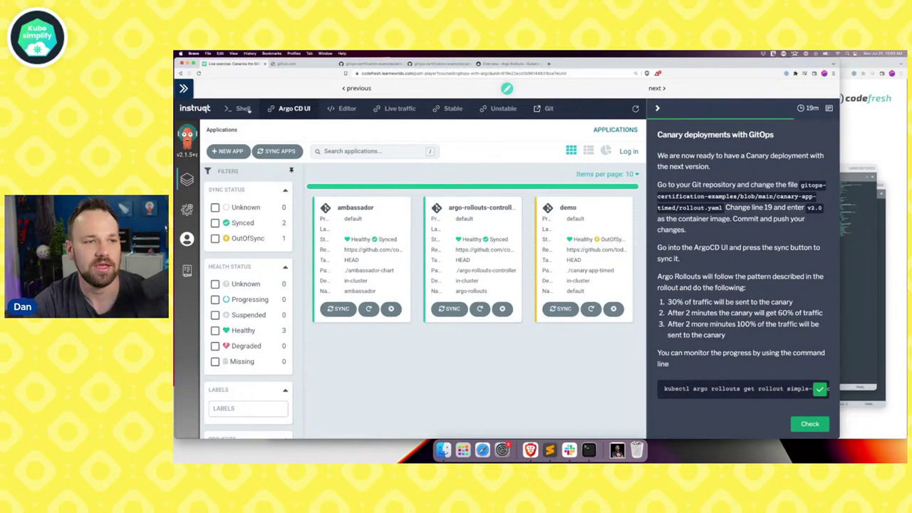
click(242, 108)
text(kubectl argo rollouts get rollout simple-rollout --watch)
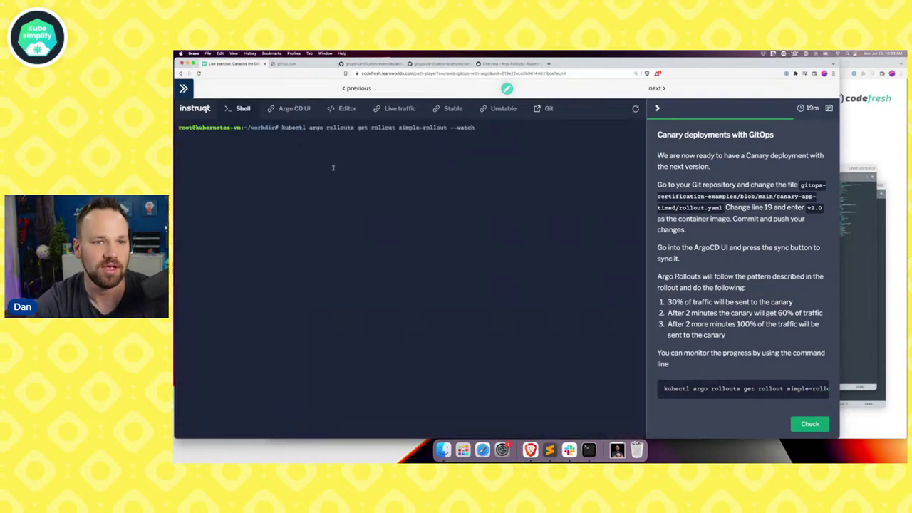
key(Return)
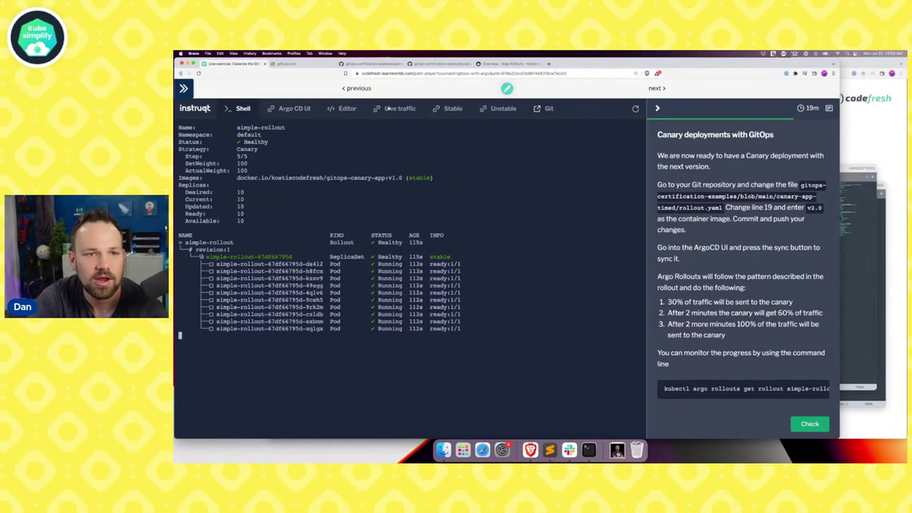
Check the live traffic before the rollout and synchronize the demo application from HEAD in Argo CD with the default options
click(394, 109)
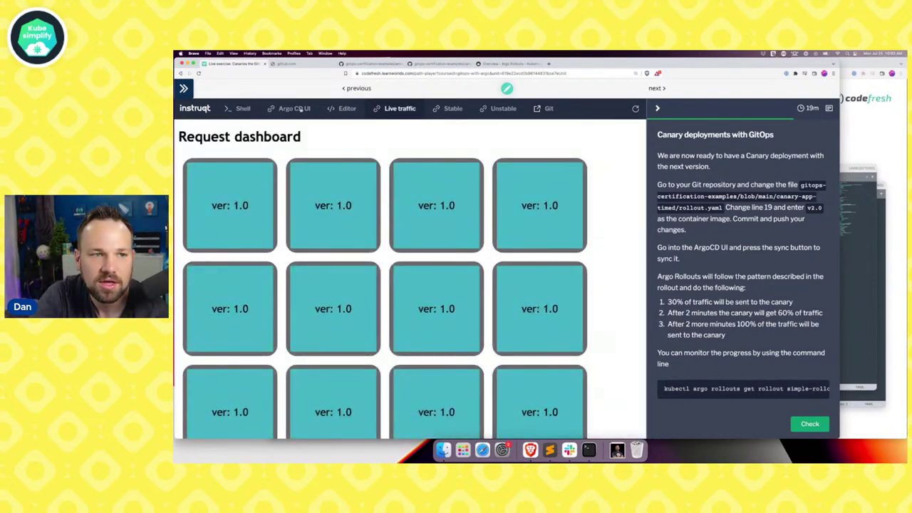
click(294, 108)
click(568, 309)
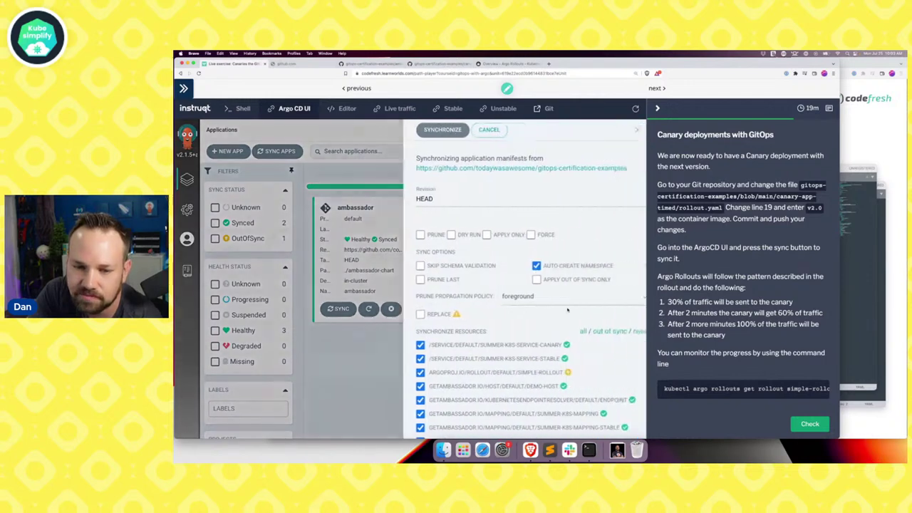
click(431, 130)
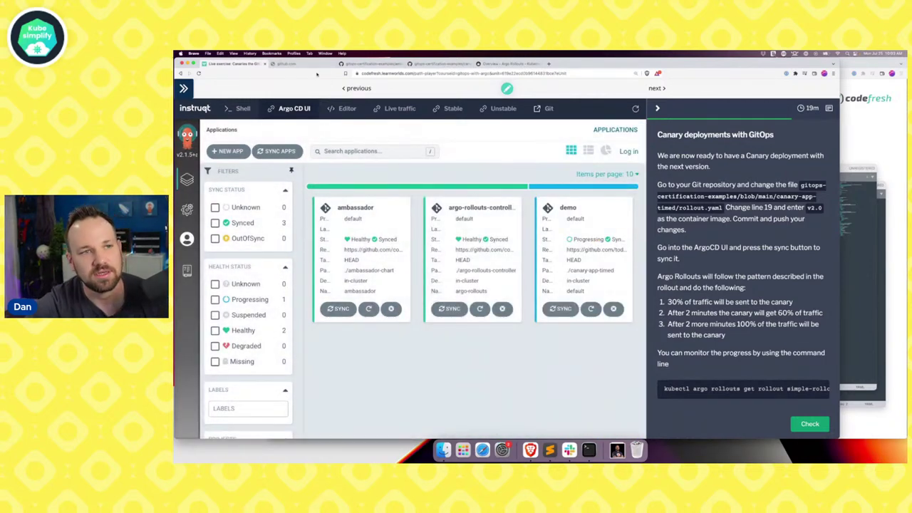
Examine the canary and stable pods in the shell's rollout watch and compare them with the versions serving live traffic
click(254, 109)
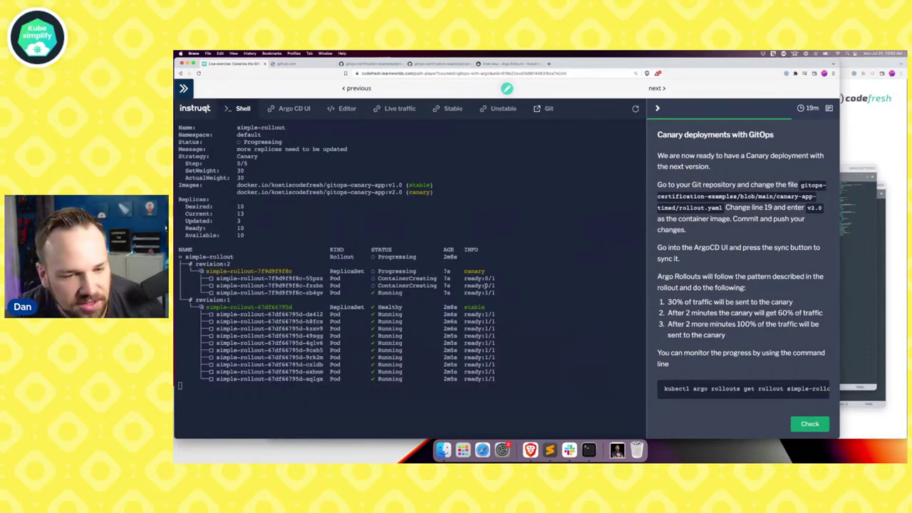
double_click(486, 291)
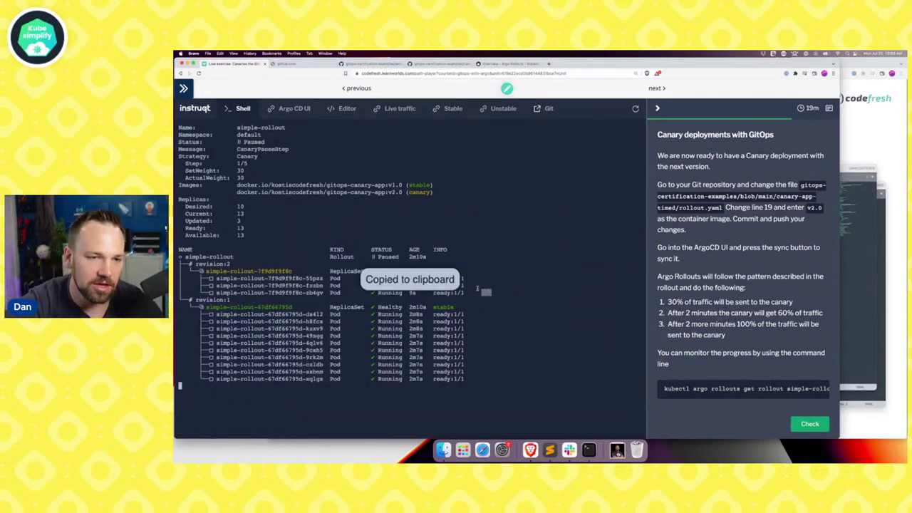
click(397, 109)
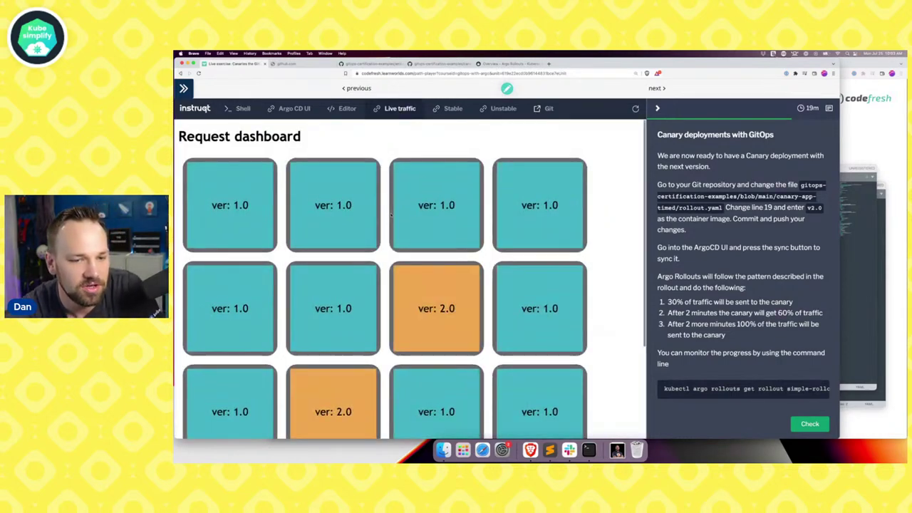
click(243, 108)
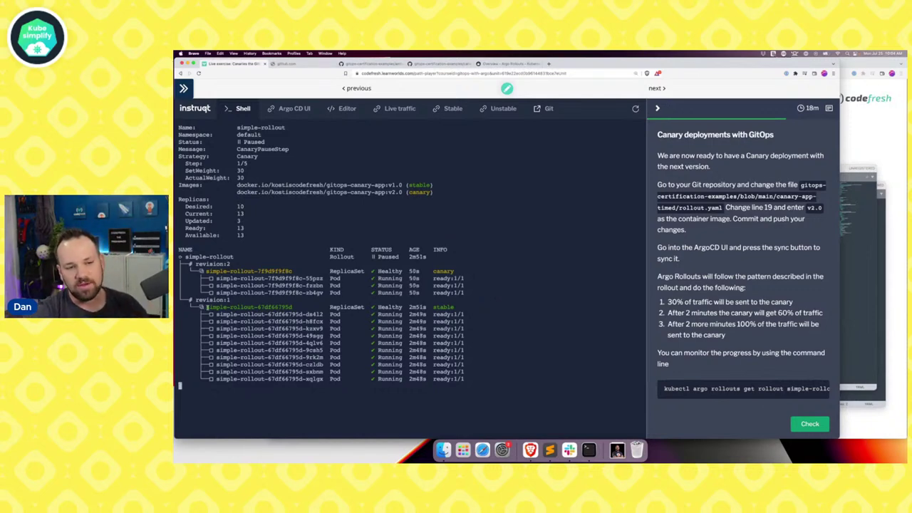
drag(206, 307, 299, 306)
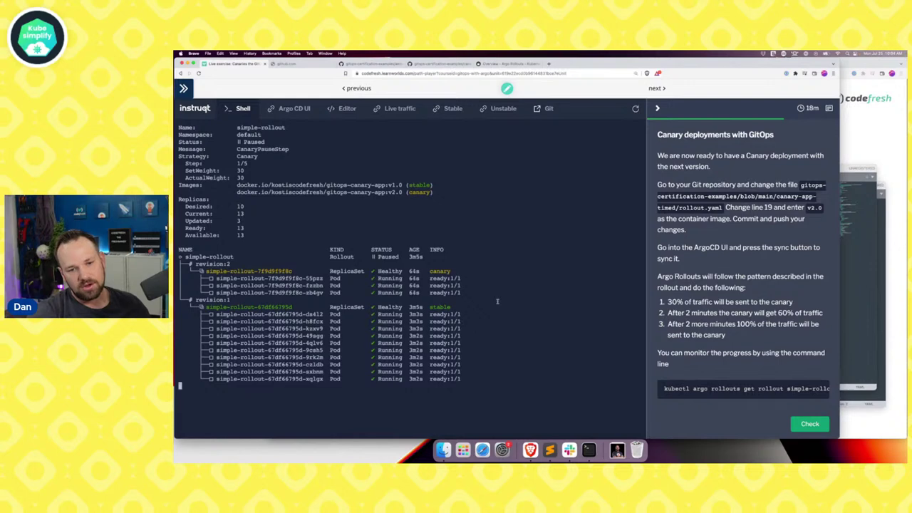
double_click(420, 280)
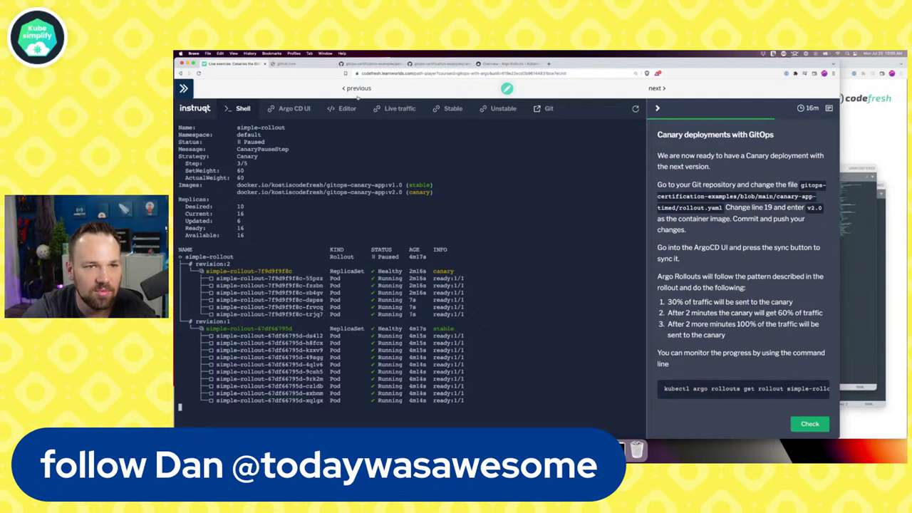
Recheck the live traffic split and follow the canary's progress through the demo application's Argo CD status and the shell's rollout watch
click(398, 110)
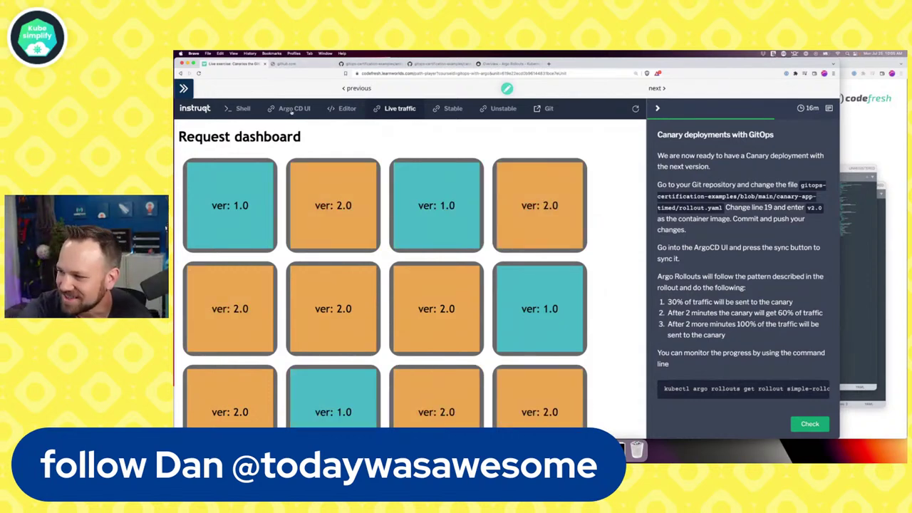
click(292, 109)
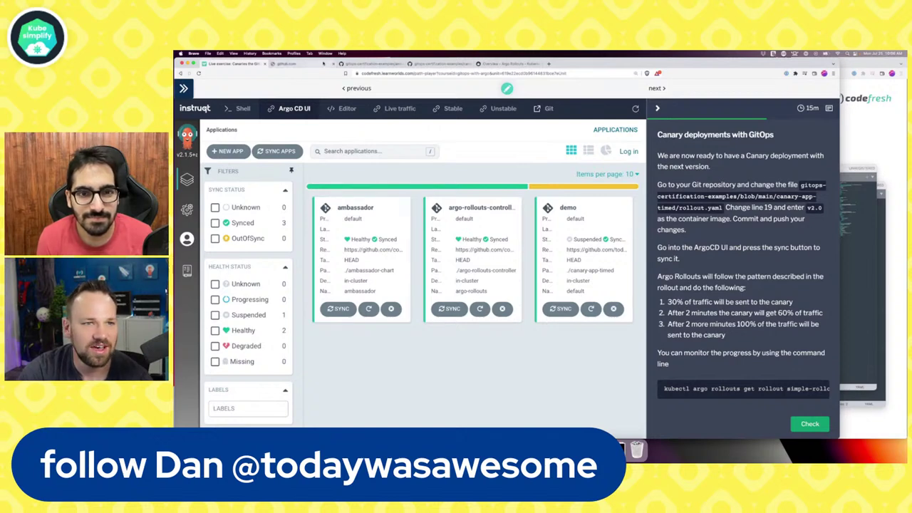
click(286, 63)
click(238, 63)
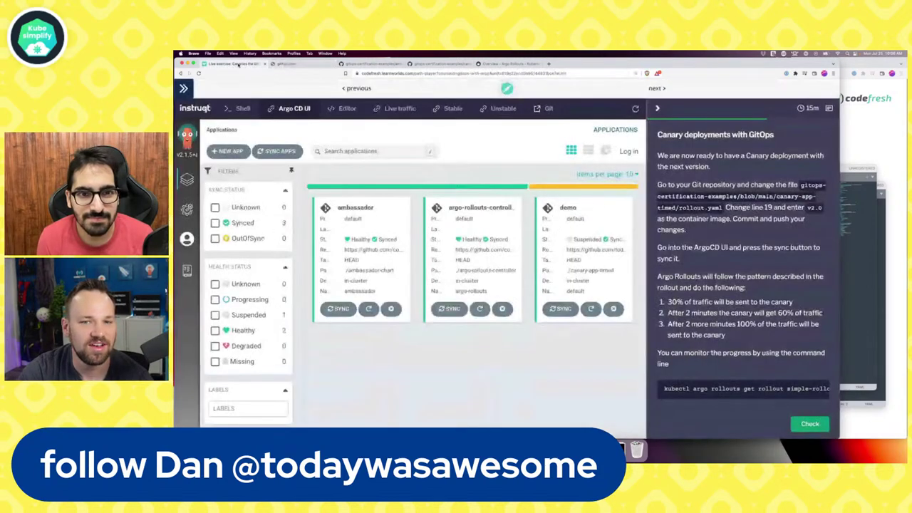
click(242, 109)
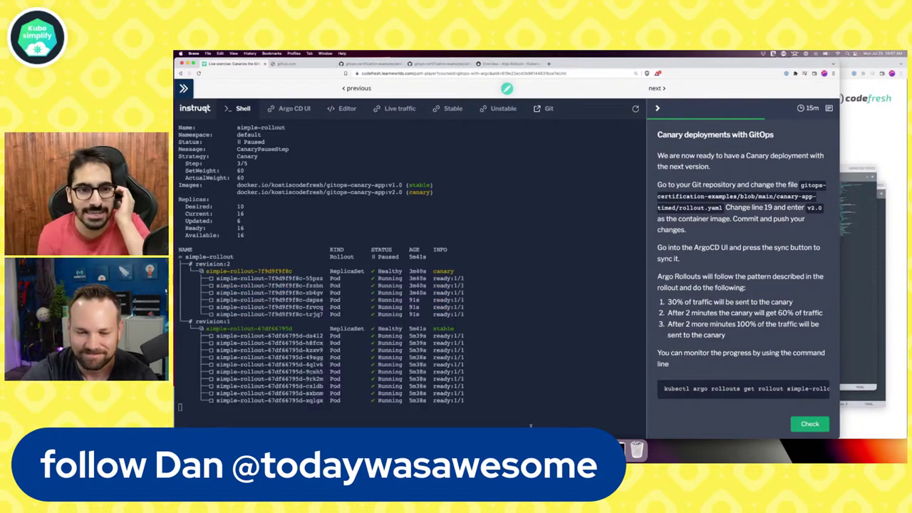
mouse_move(821, 390)
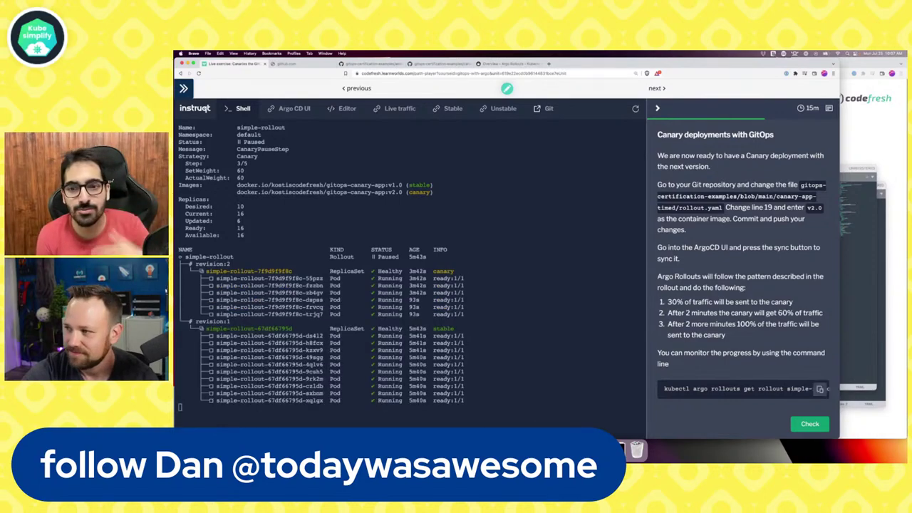